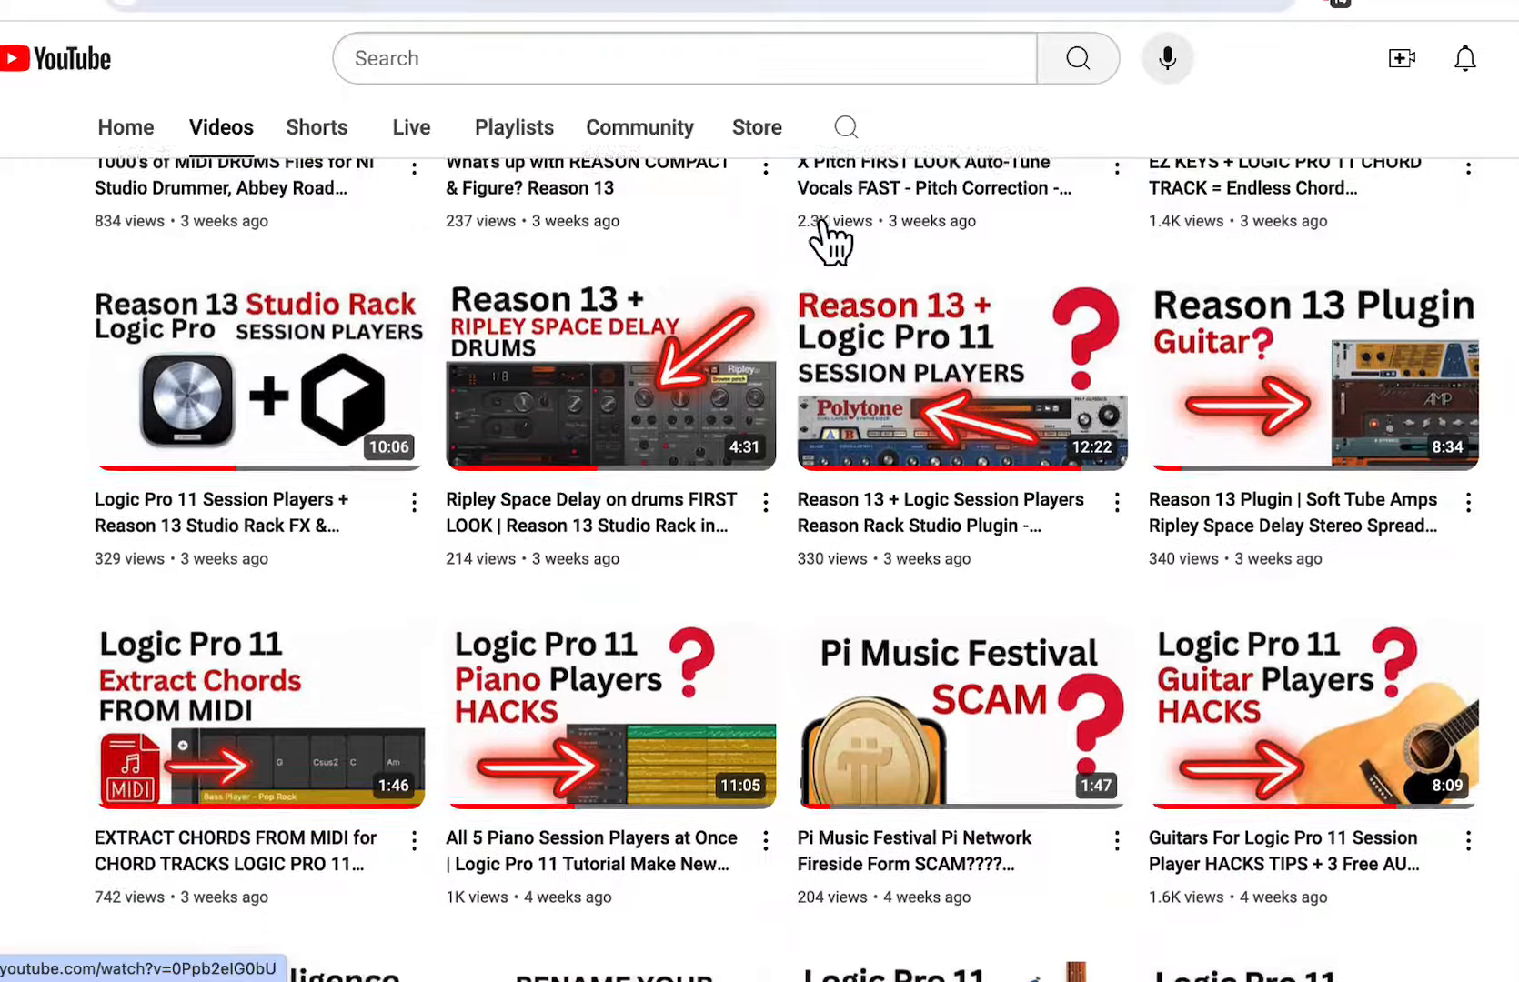
pyautogui.scroll(-3, 829, 241)
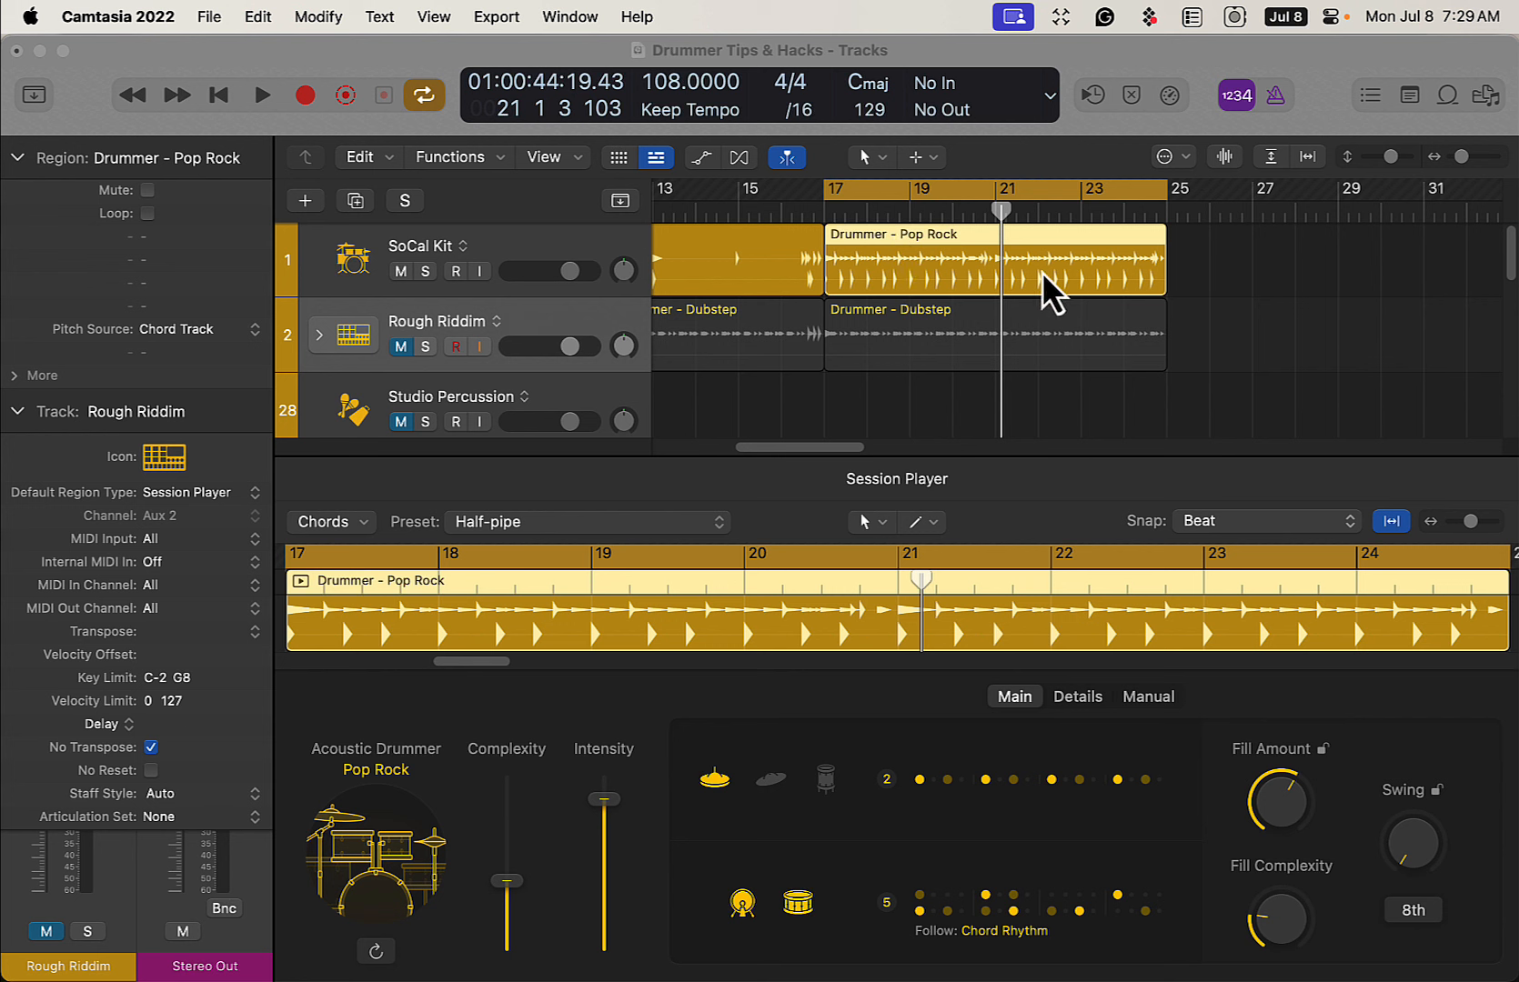
# Turn off cycle mode and split the Drummer - Pop Rock region on the SoCal Kit track at bar 21
pyautogui.click(1122, 216)
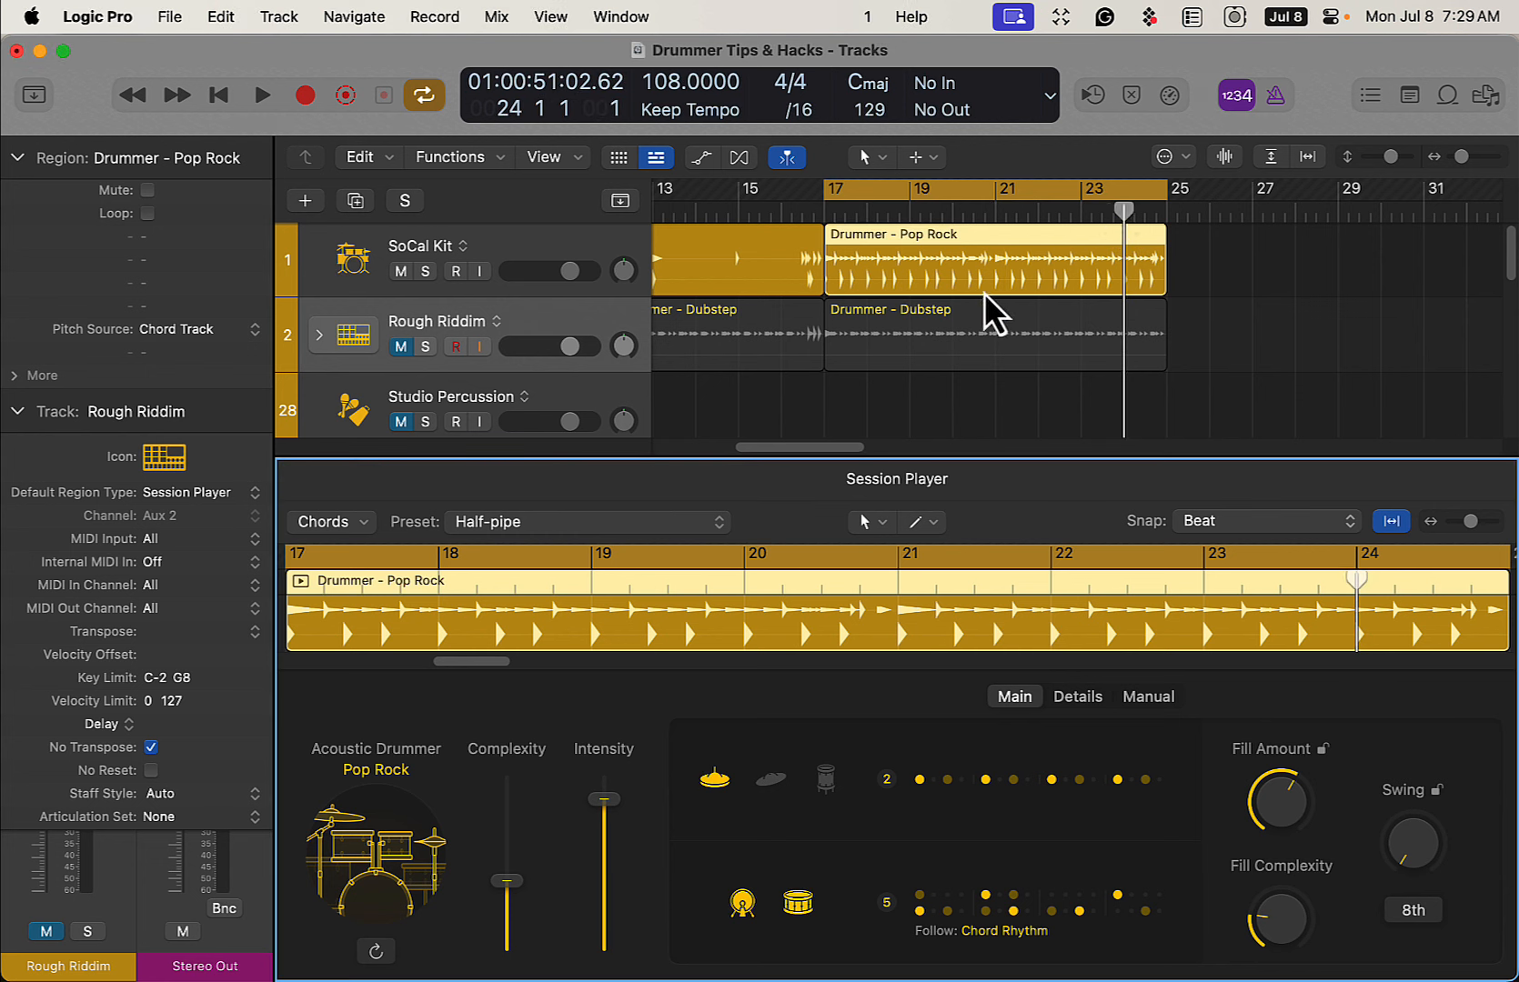
pyautogui.click(1031, 205)
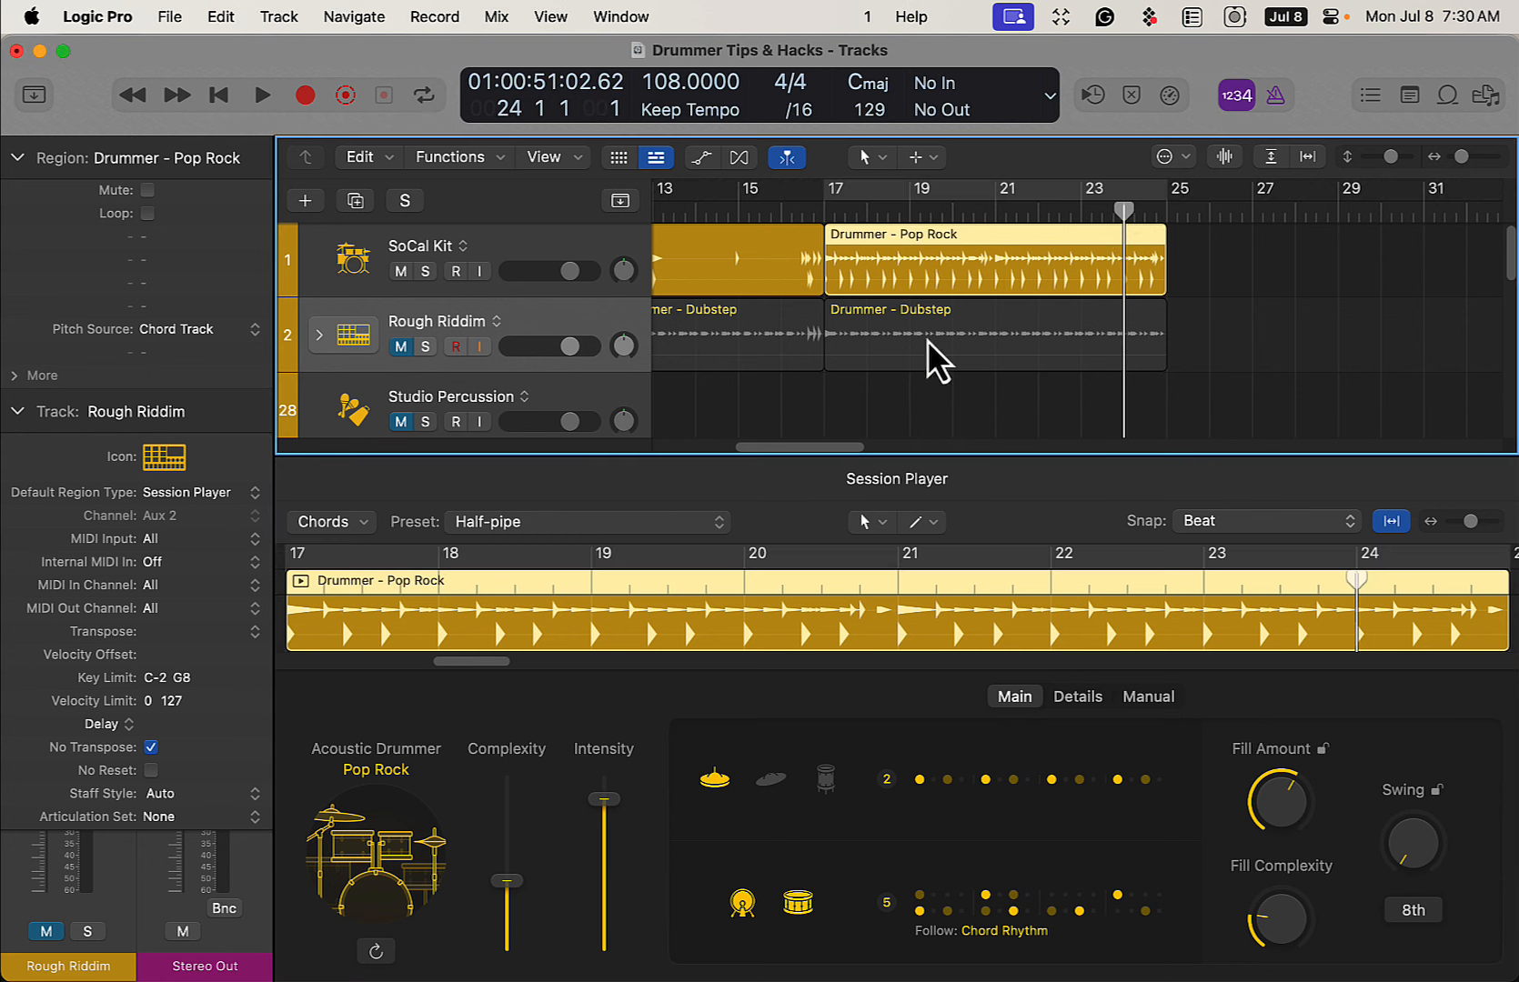
pyautogui.press('t')
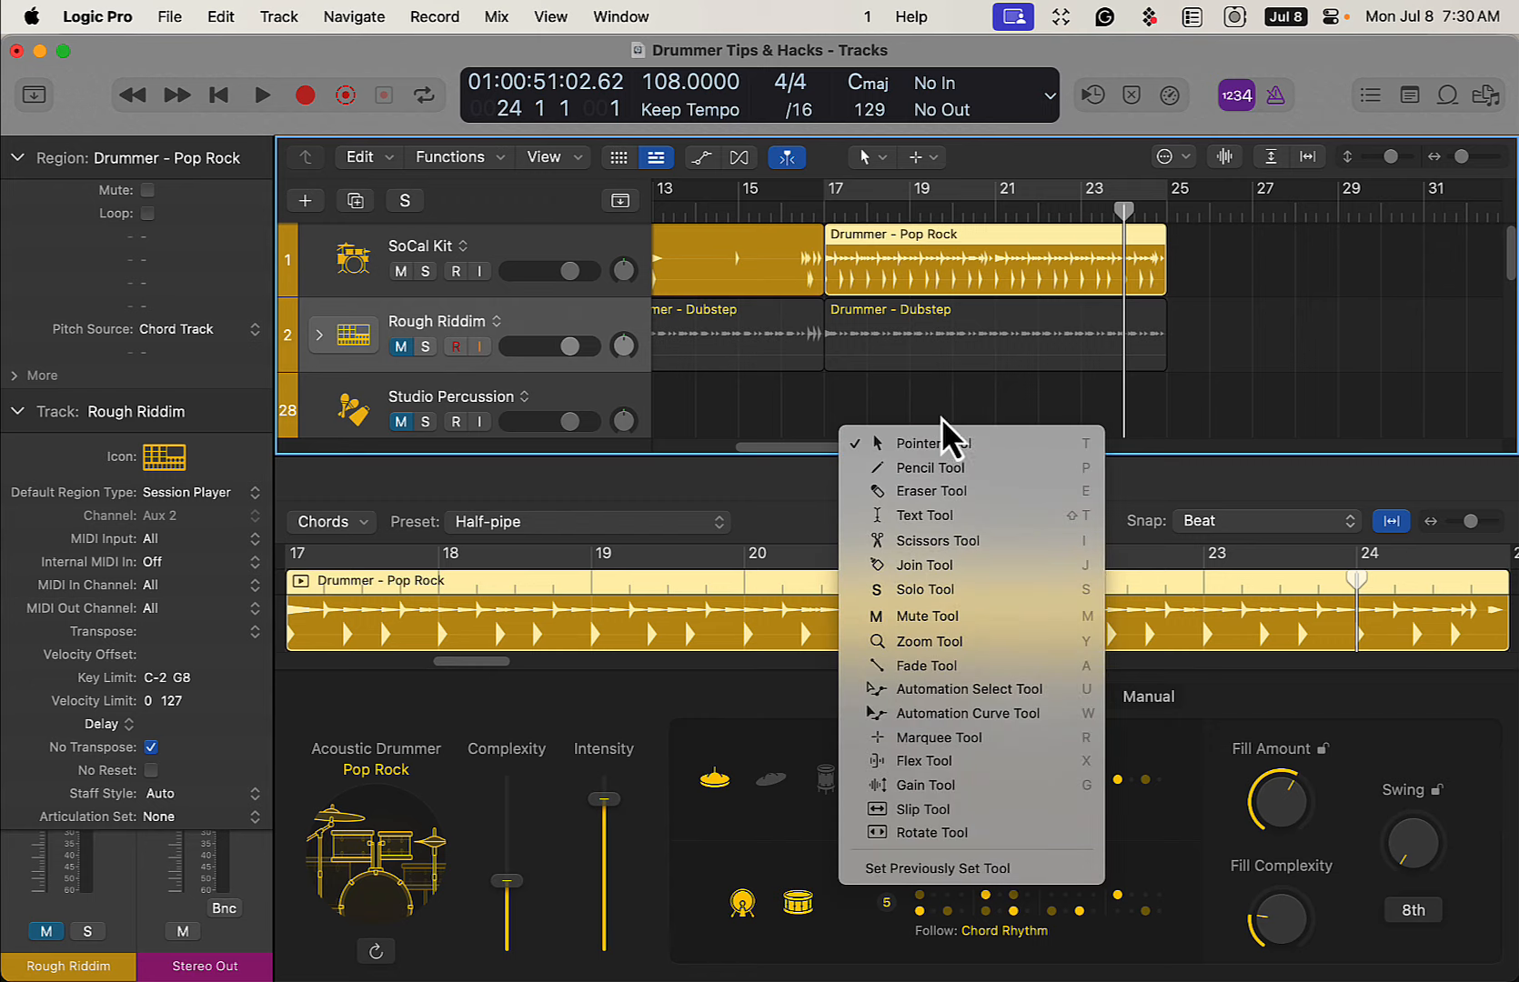
pyautogui.click(969, 541)
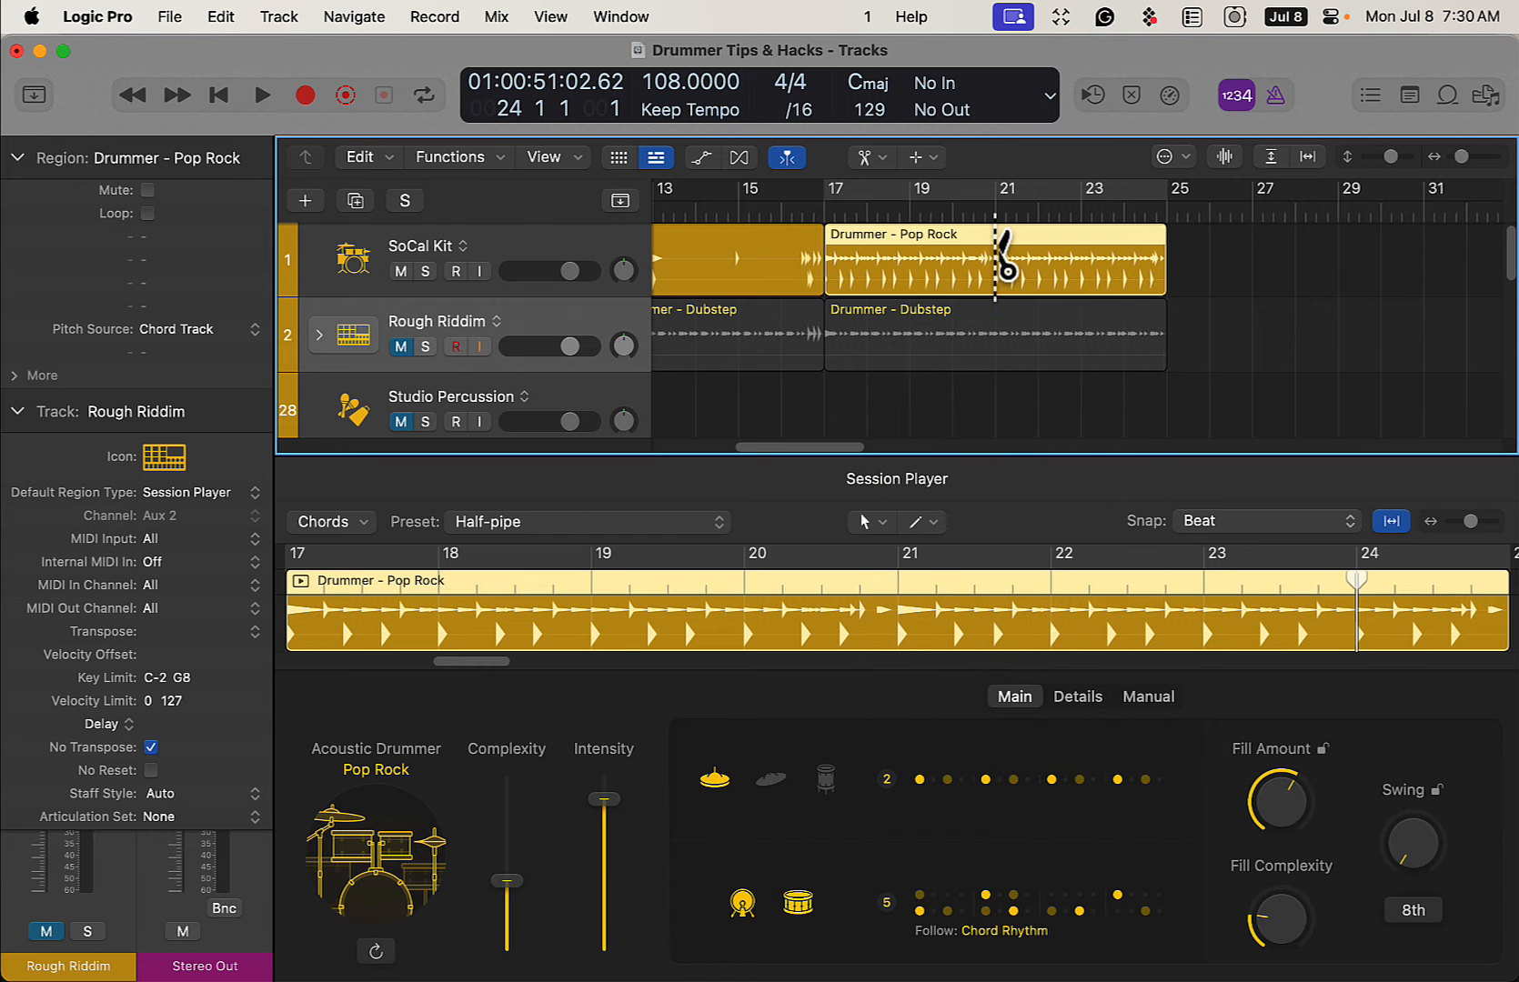
pyautogui.click(996, 266)
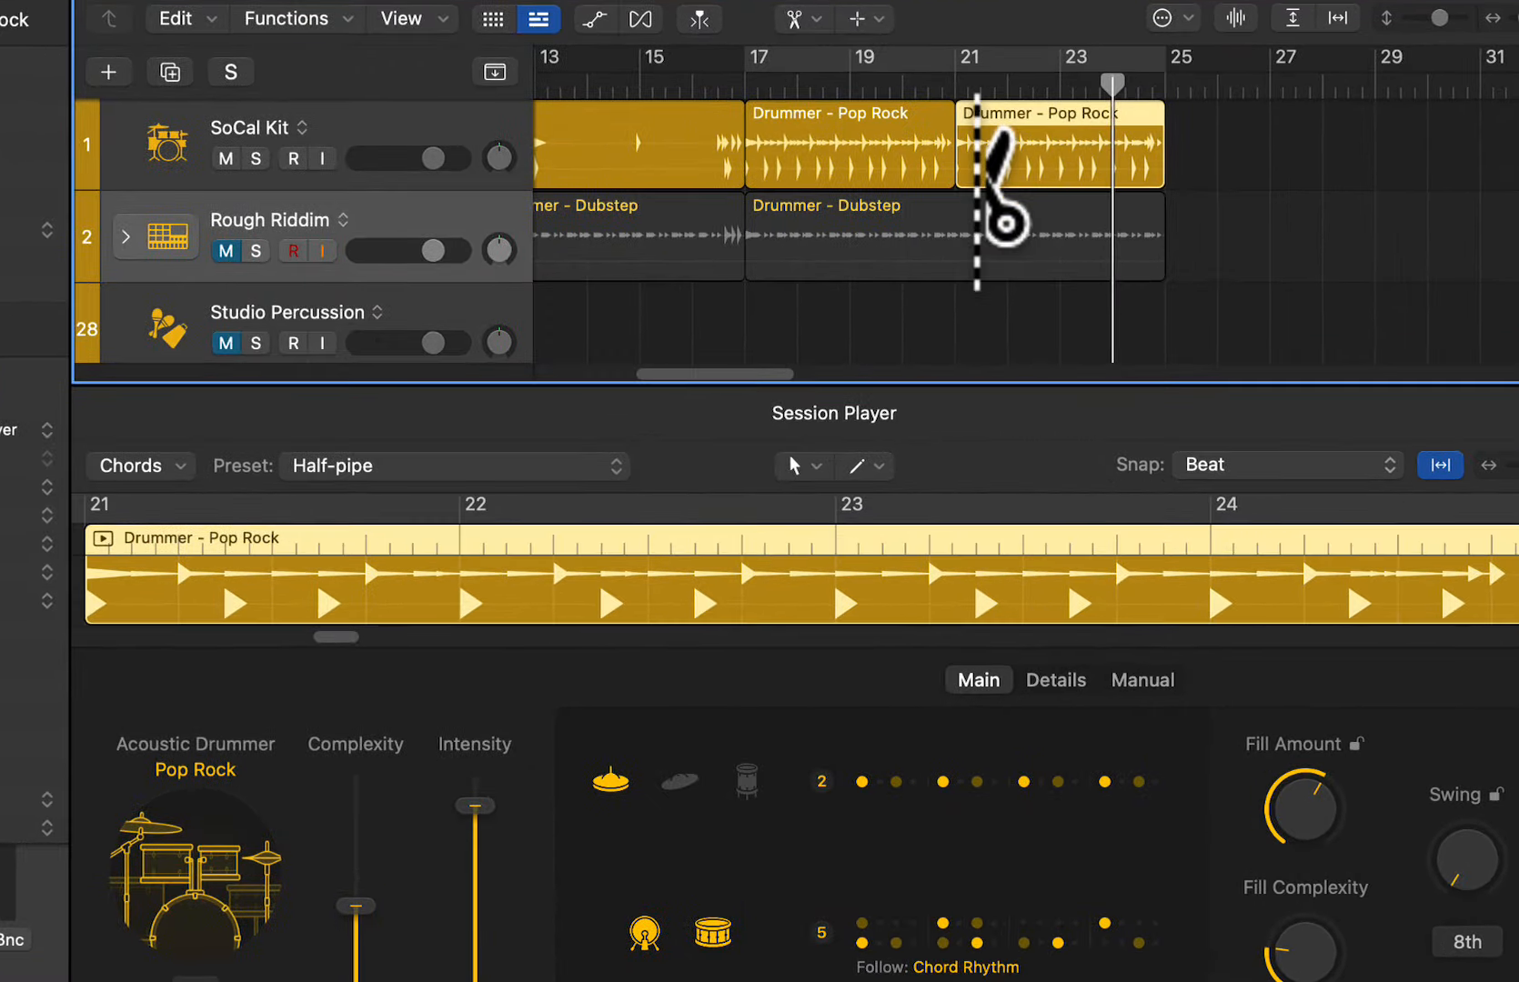
pyautogui.press('t')
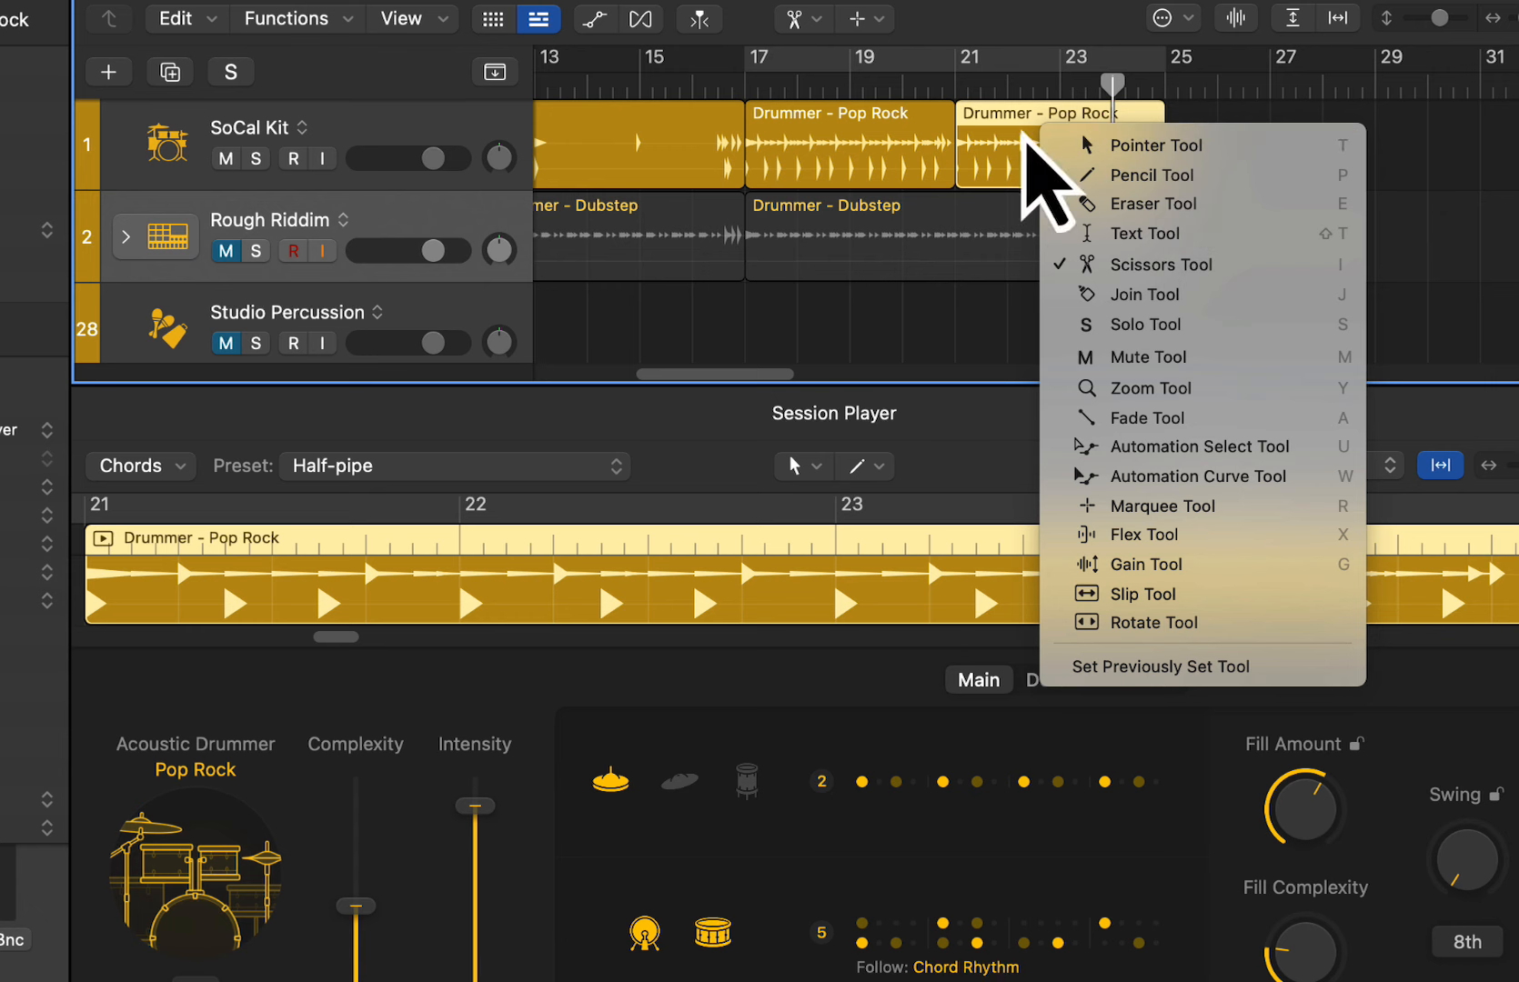
pyautogui.press('t')
# Set the Fill Amount of the Pop Rock region starting at bar 17 to 0%
pyautogui.doubleClick(872, 137)
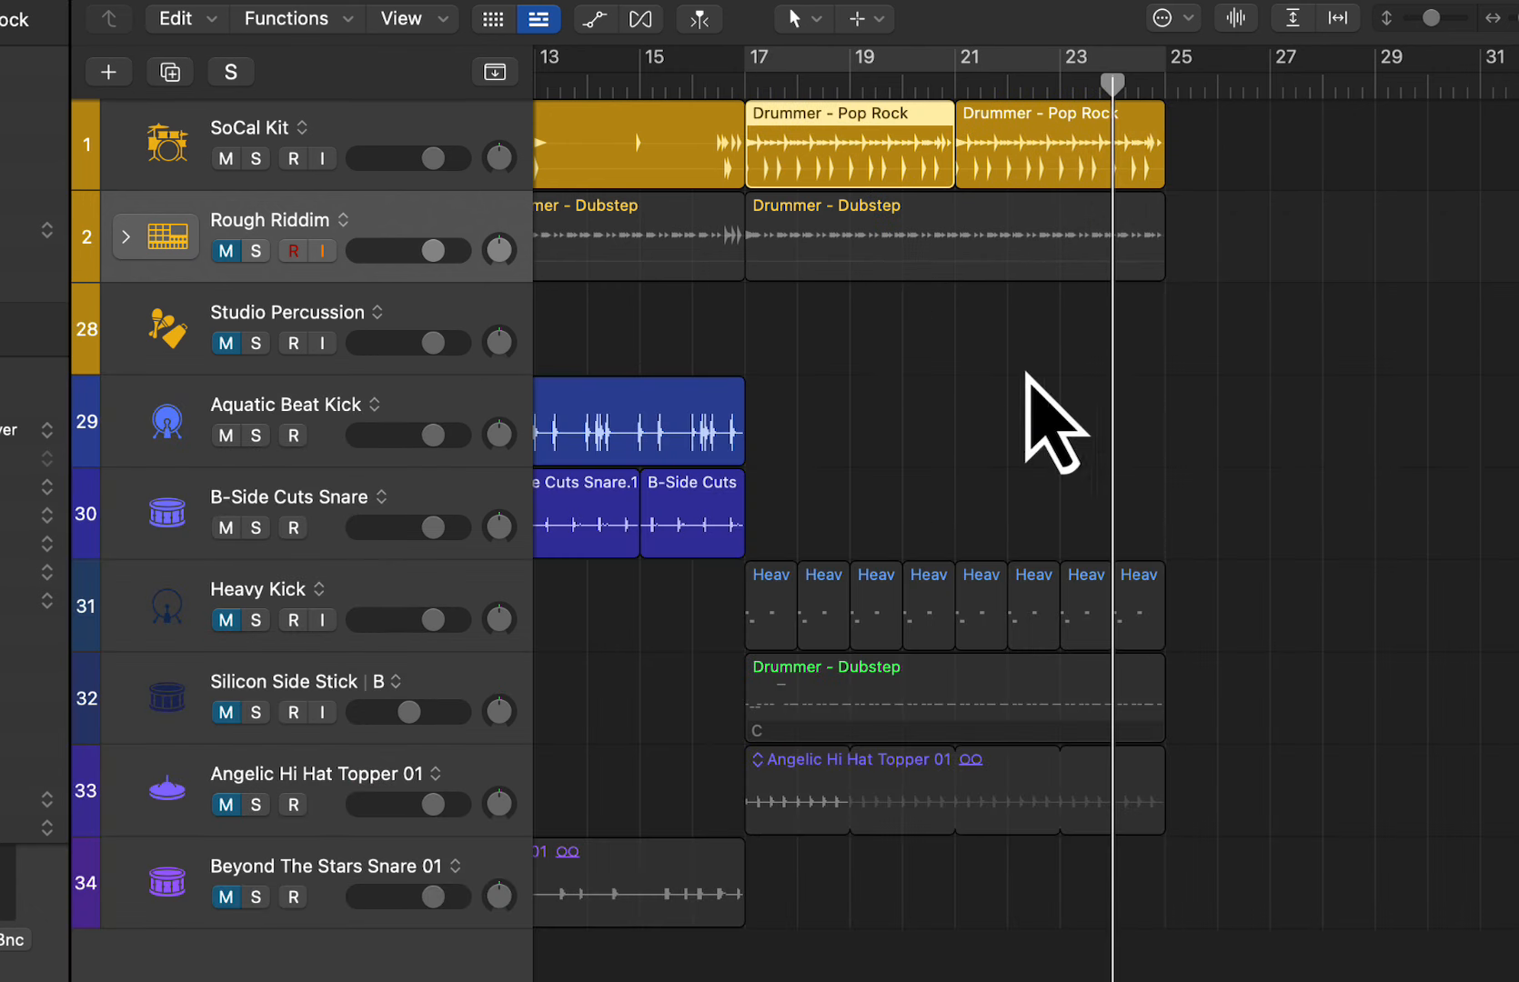
pyautogui.doubleClick(838, 138)
pyautogui.moveTo(1292, 805)
pyautogui.mouseDown()
pyautogui.moveTo(1292, 878)
pyautogui.moveTo(1295, 829)
pyautogui.mouseUp()
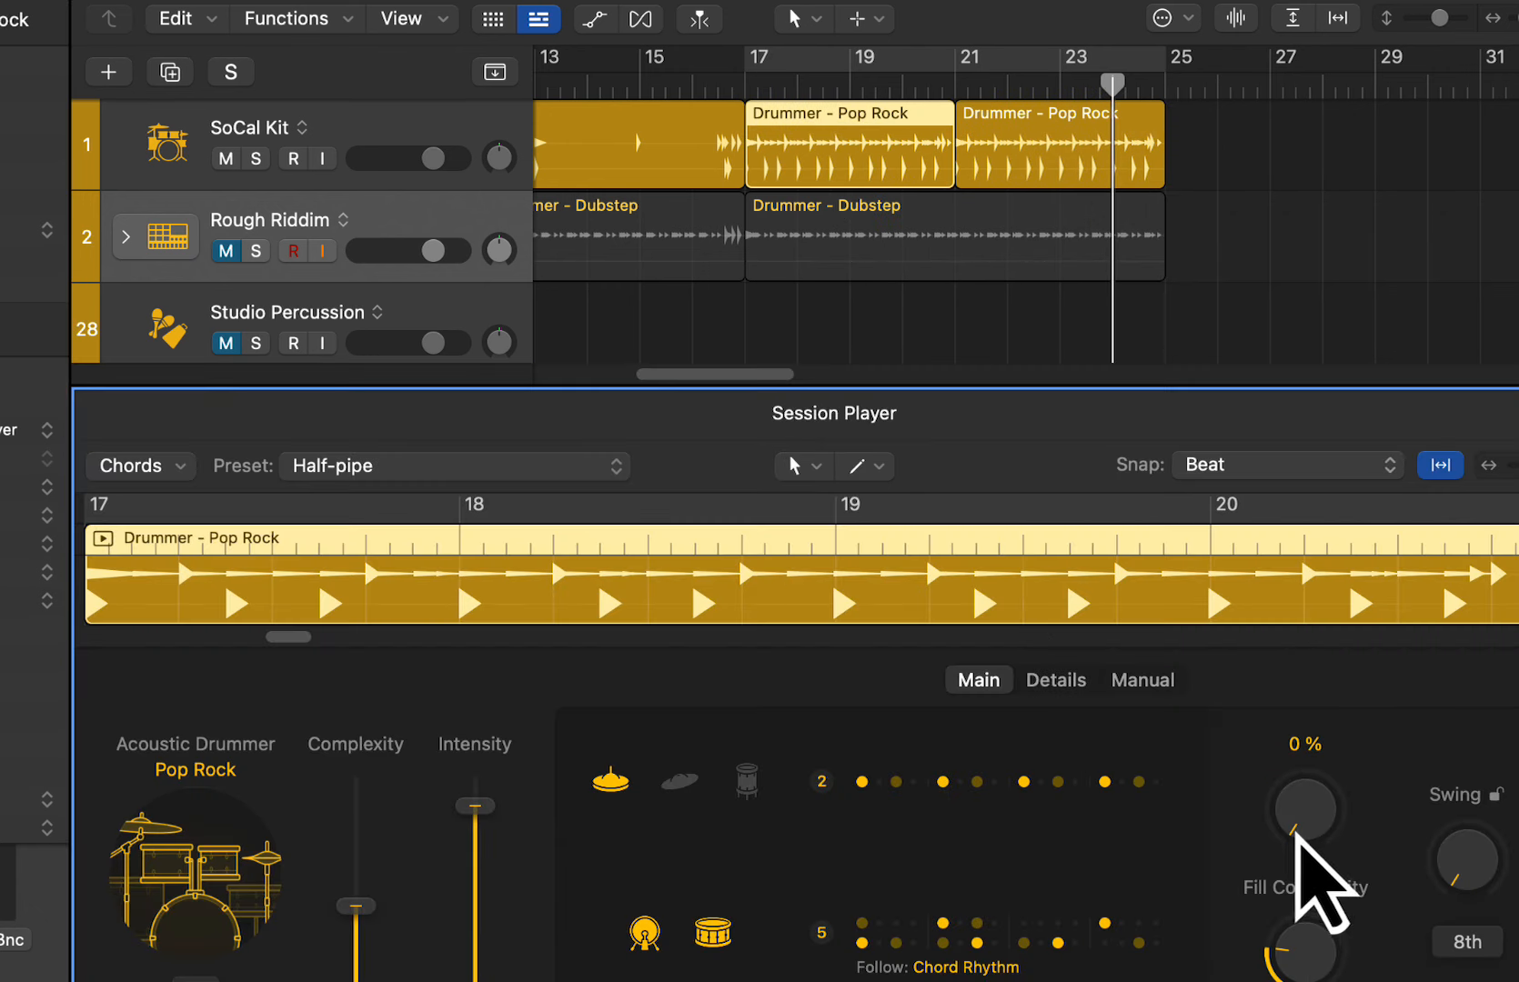
# Raise the Fill Complexity of the Pop Rock region at bar 21 and play bars 17 to 25 in a cycle
pyautogui.click(1102, 169)
pyautogui.moveTo(1275, 904); pyautogui.dragTo(1264, 782)
pyautogui.click(791, 59)
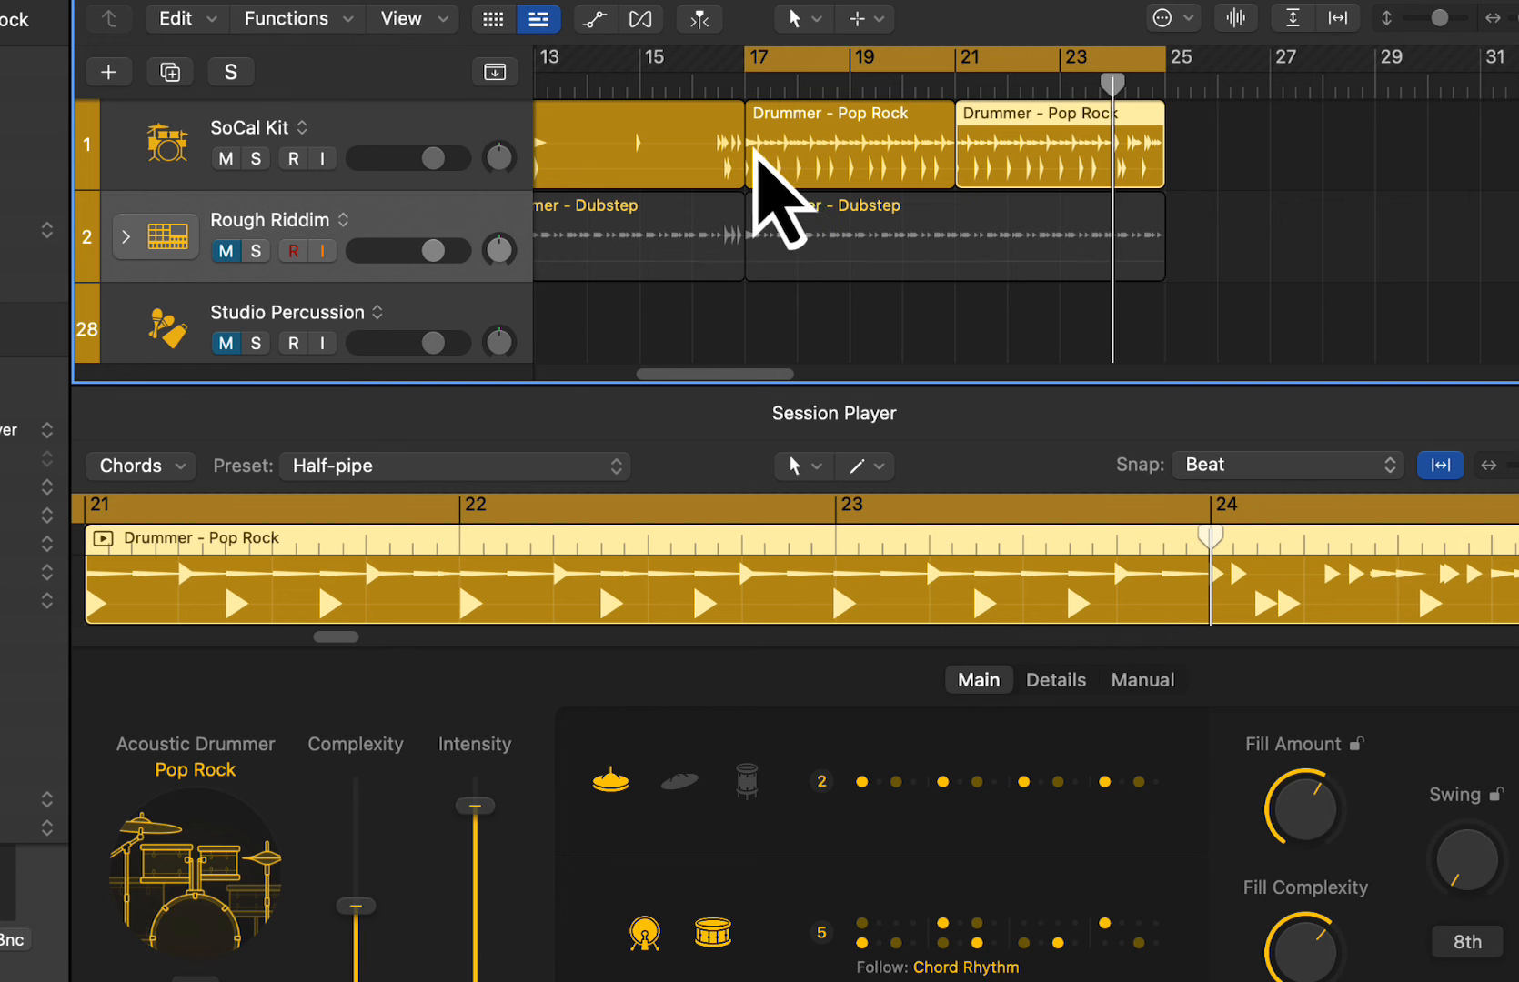
pyautogui.press('space')
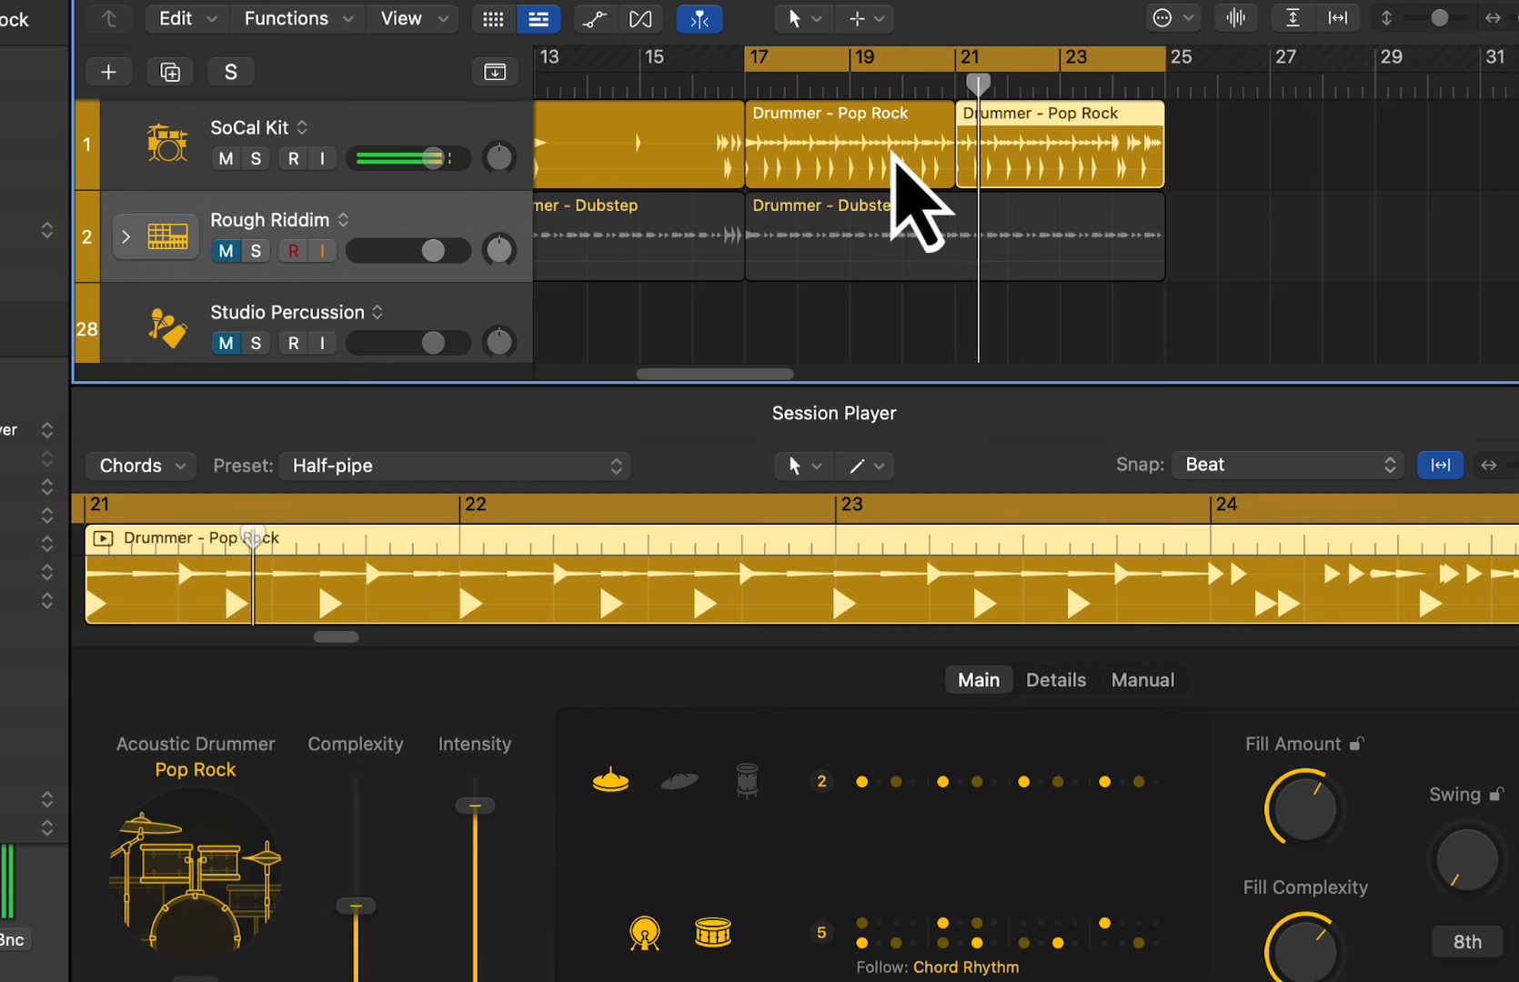
# Turn the fill controls of the Pop Rock region at bar 17 fully down and set the cycle range to bars 21 to 25
pyautogui.click(880, 157)
pyautogui.moveTo(1309, 800); pyautogui.dragTo(1233, 697)
pyautogui.moveTo(972, 57); pyautogui.dragTo(1167, 107)
pyautogui.moveTo(1168, 108)
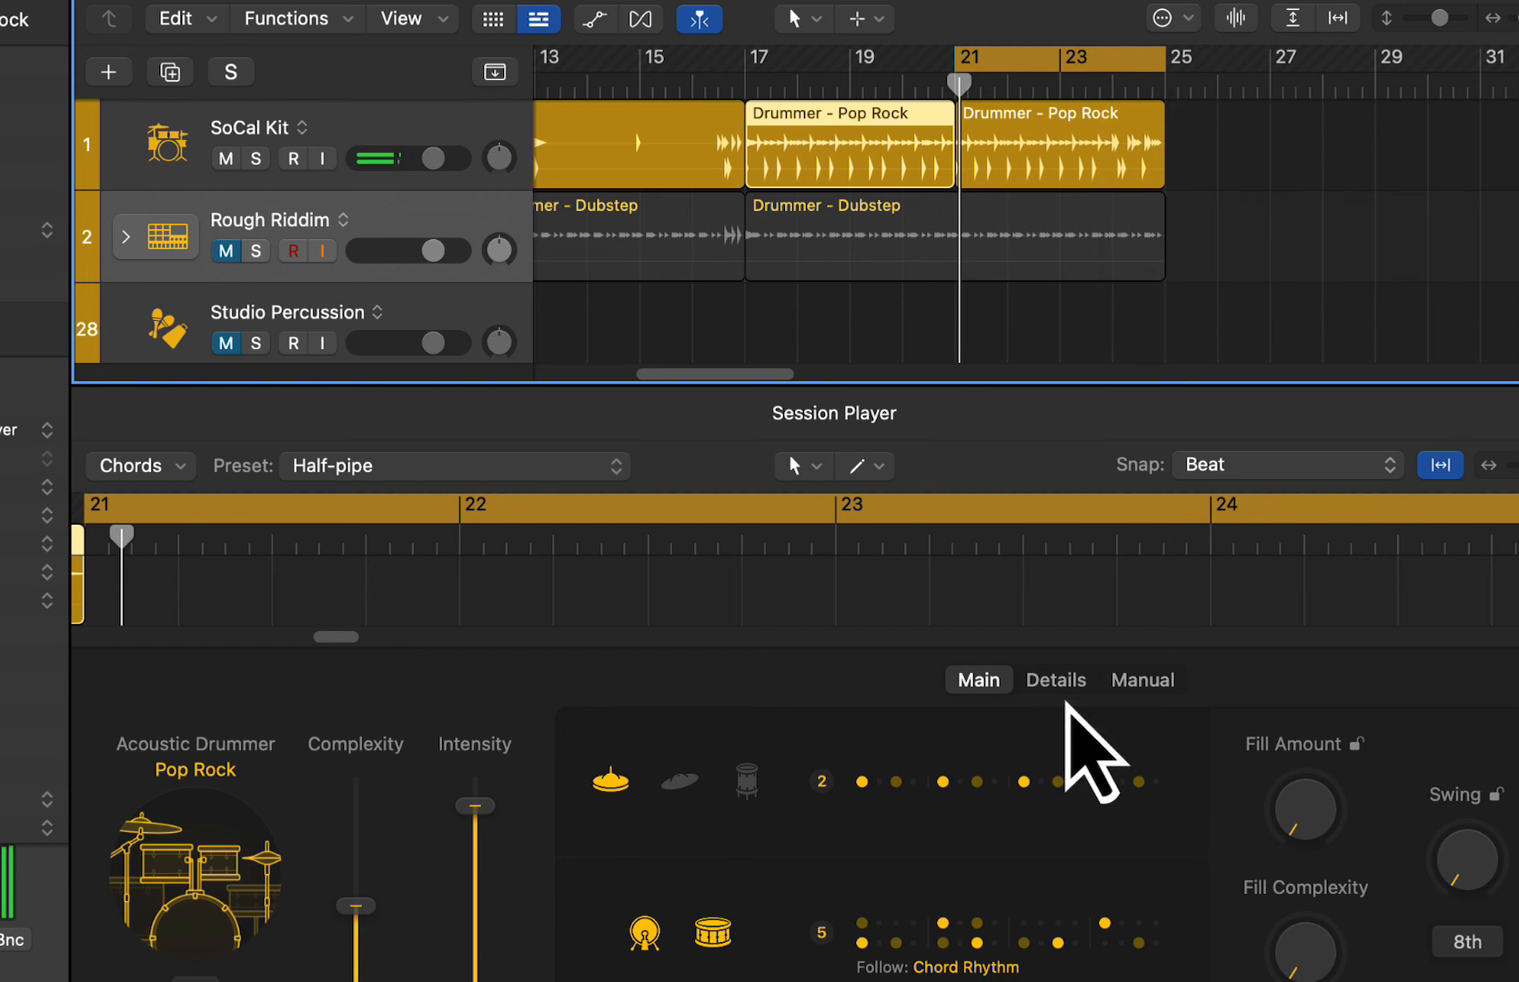
# Cycle bars 17 to 21 and play them, trying a high Ghost Notes amount before turning Ghost Notes fully down
pyautogui.click(1060, 682)
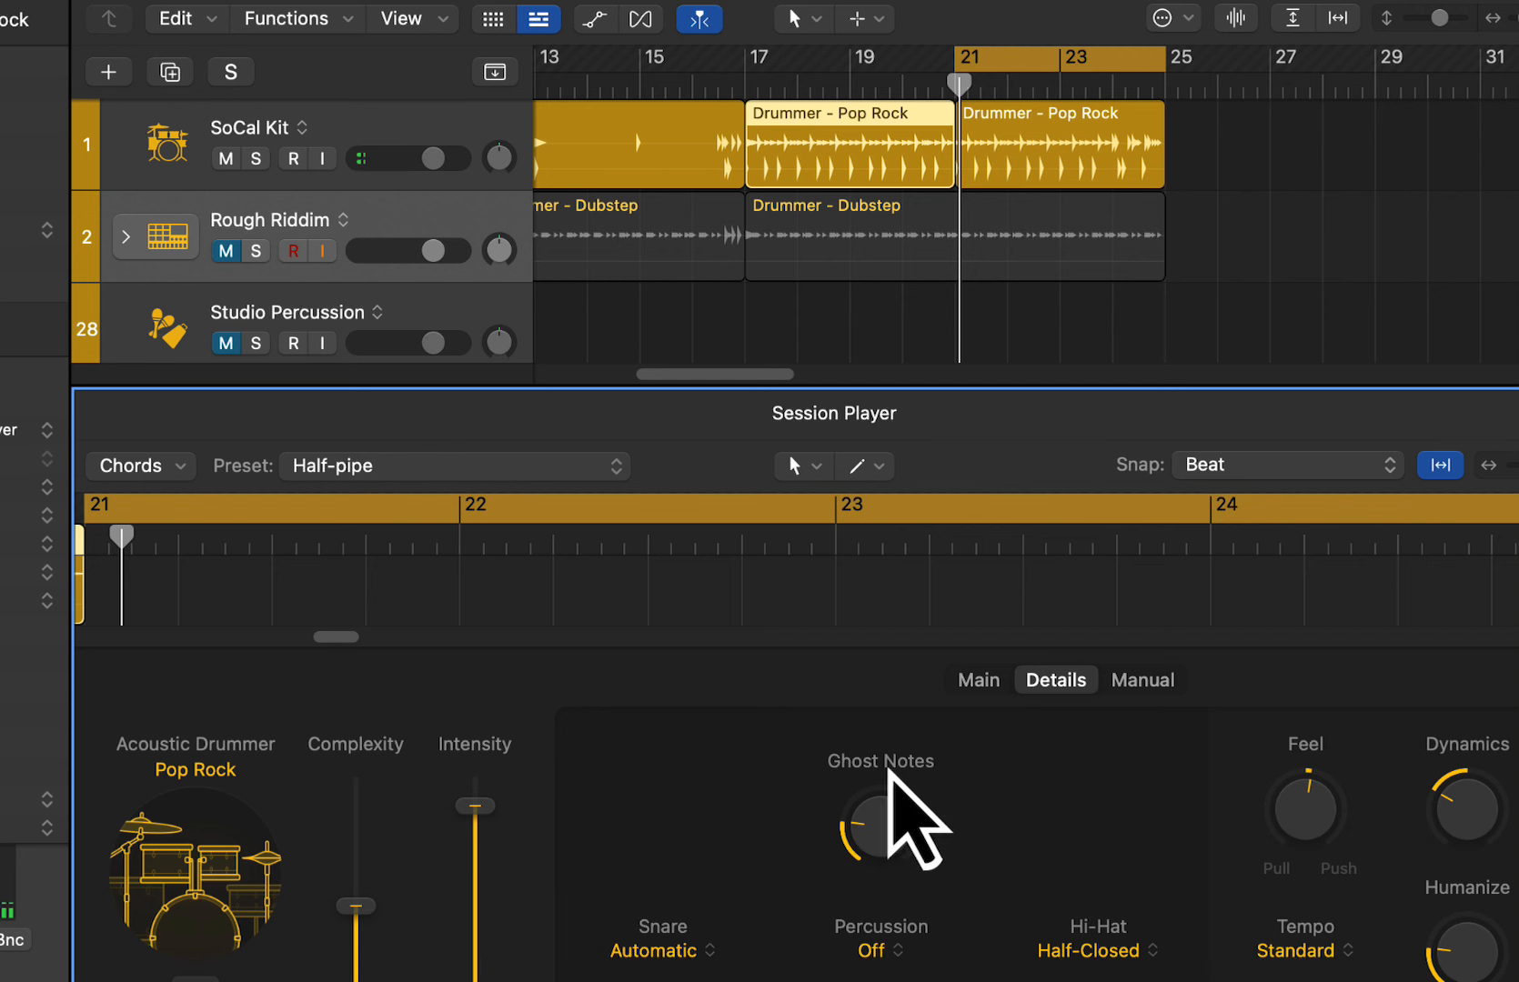
pyautogui.moveTo(755, 54); pyautogui.dragTo(946, 89)
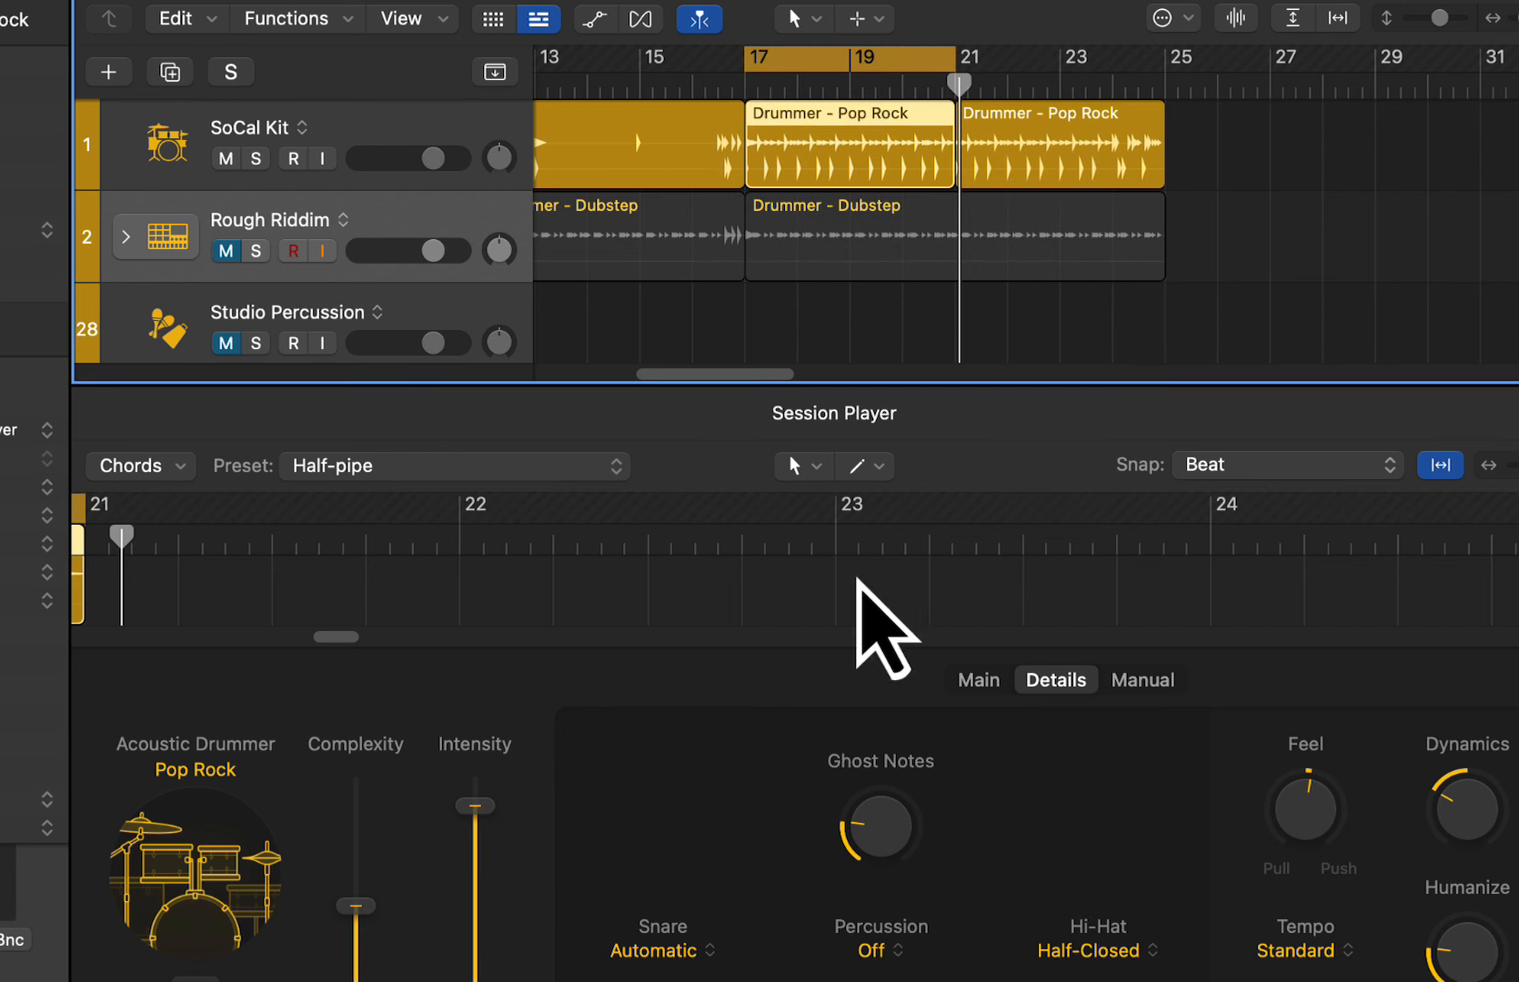
pyautogui.press('space')
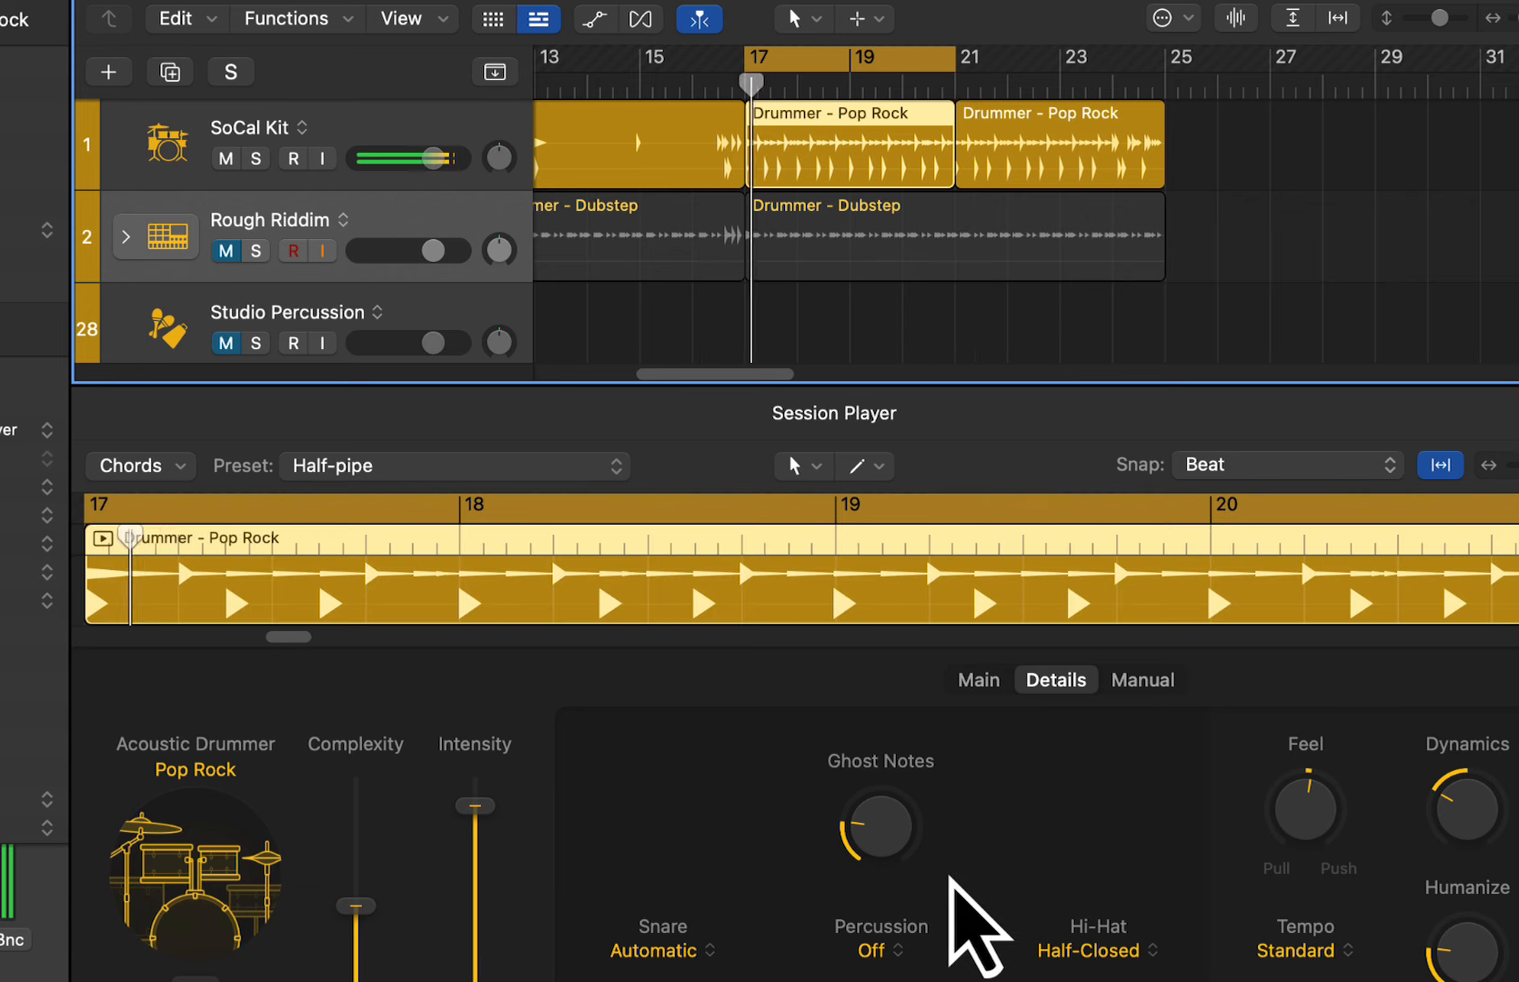
pyautogui.moveTo(880, 823); pyautogui.dragTo(886, 605)
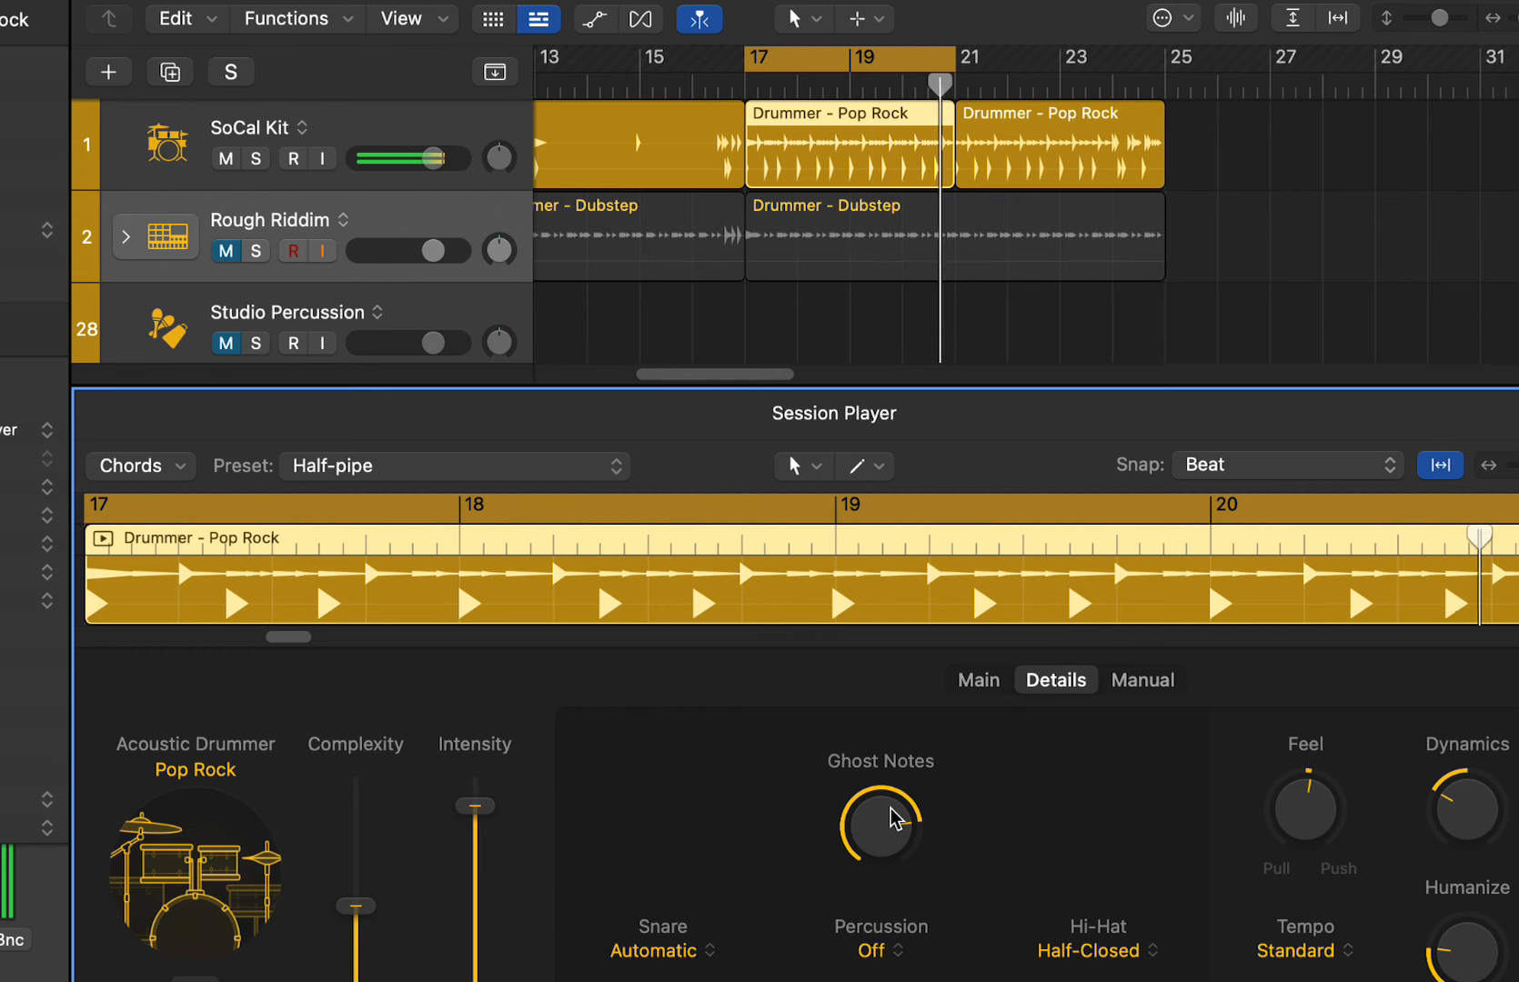
pyautogui.moveTo(894, 818)
pyautogui.mouseDown()
pyautogui.moveTo(900, 884)
pyautogui.moveTo(899, 851)
pyautogui.mouseUp()
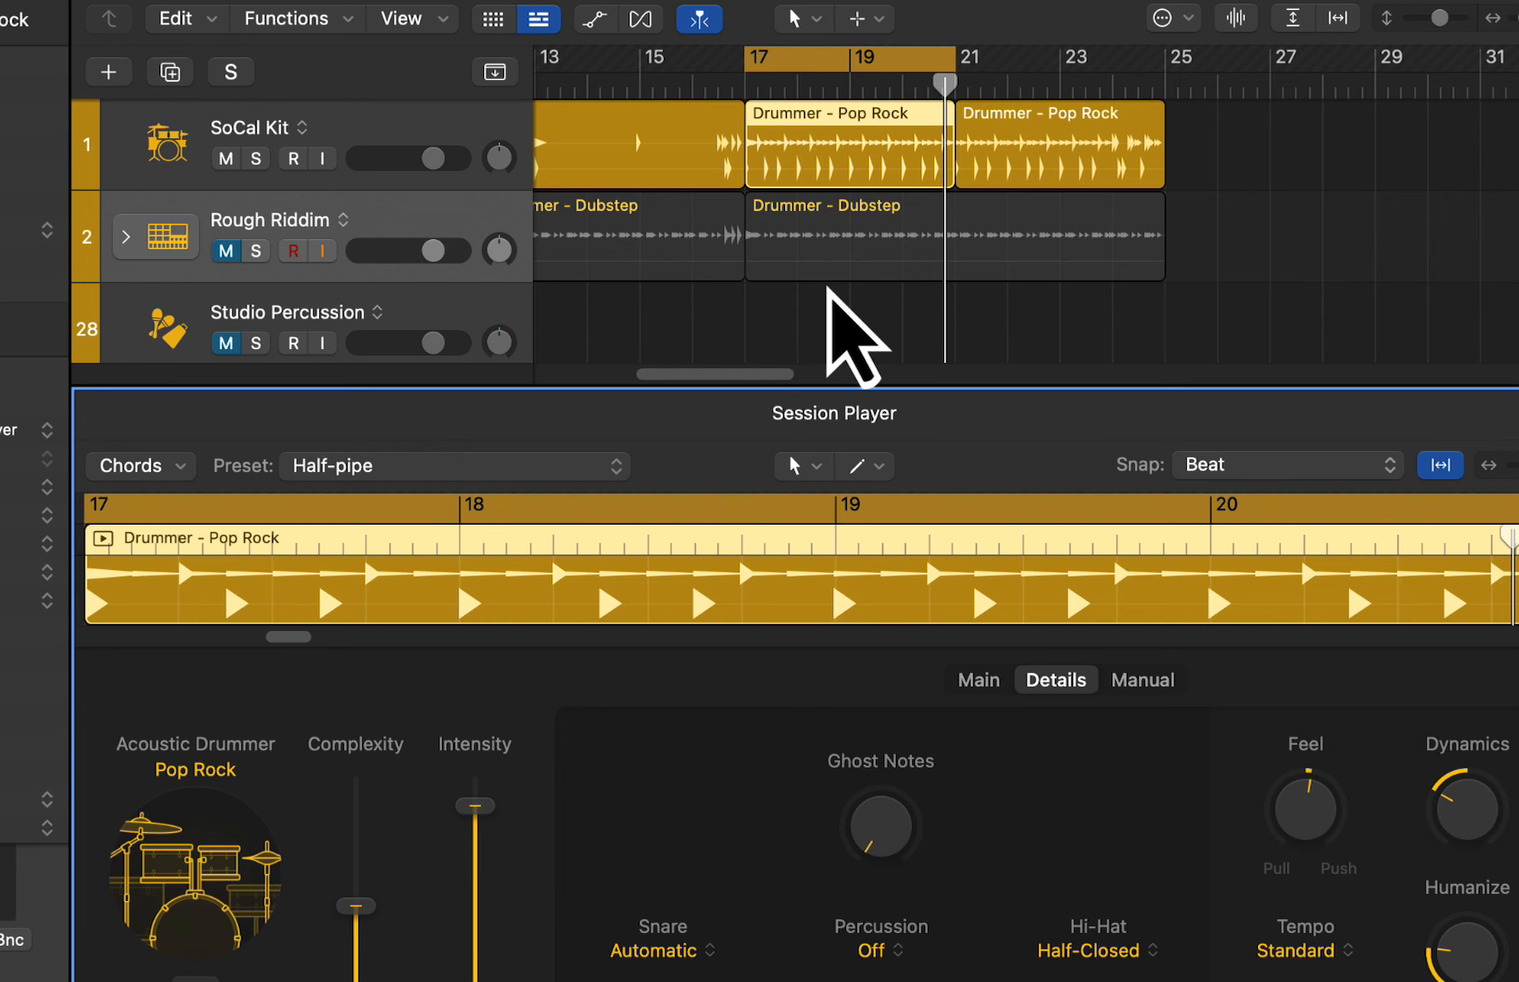
# Set the cycle range to bars 9 to 17 and play with the Aquatic Beat Kick and B-Side Cuts Snare tracks soloed
pyautogui.press('x')
pyautogui.press('x')
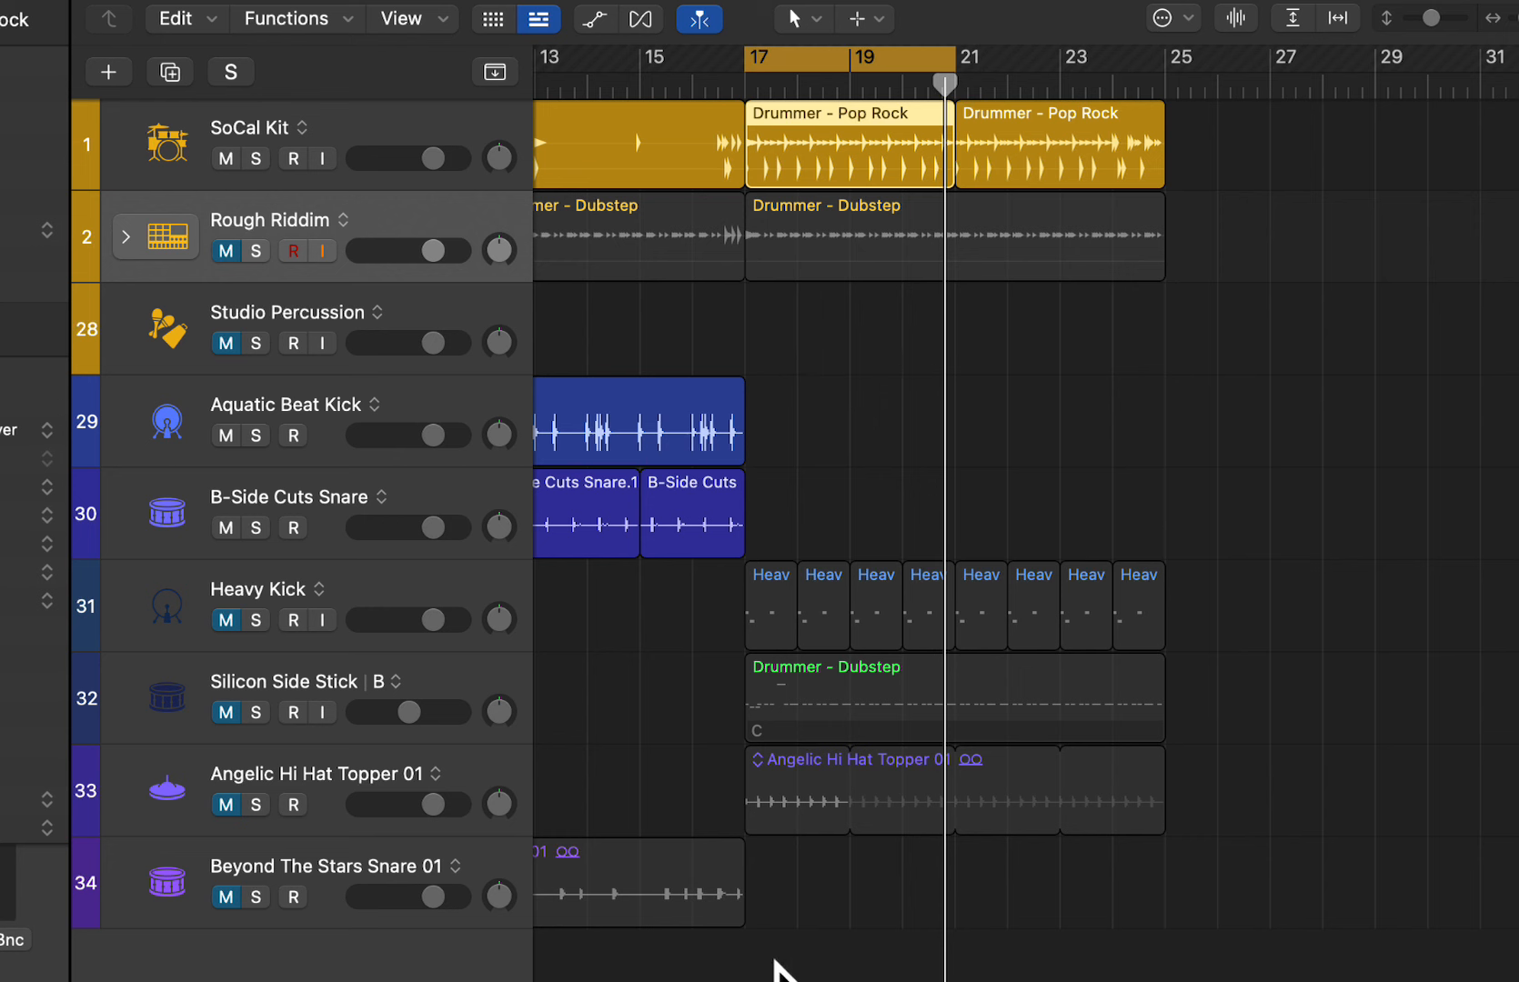
pyautogui.hscroll(-5, 1025, 513)
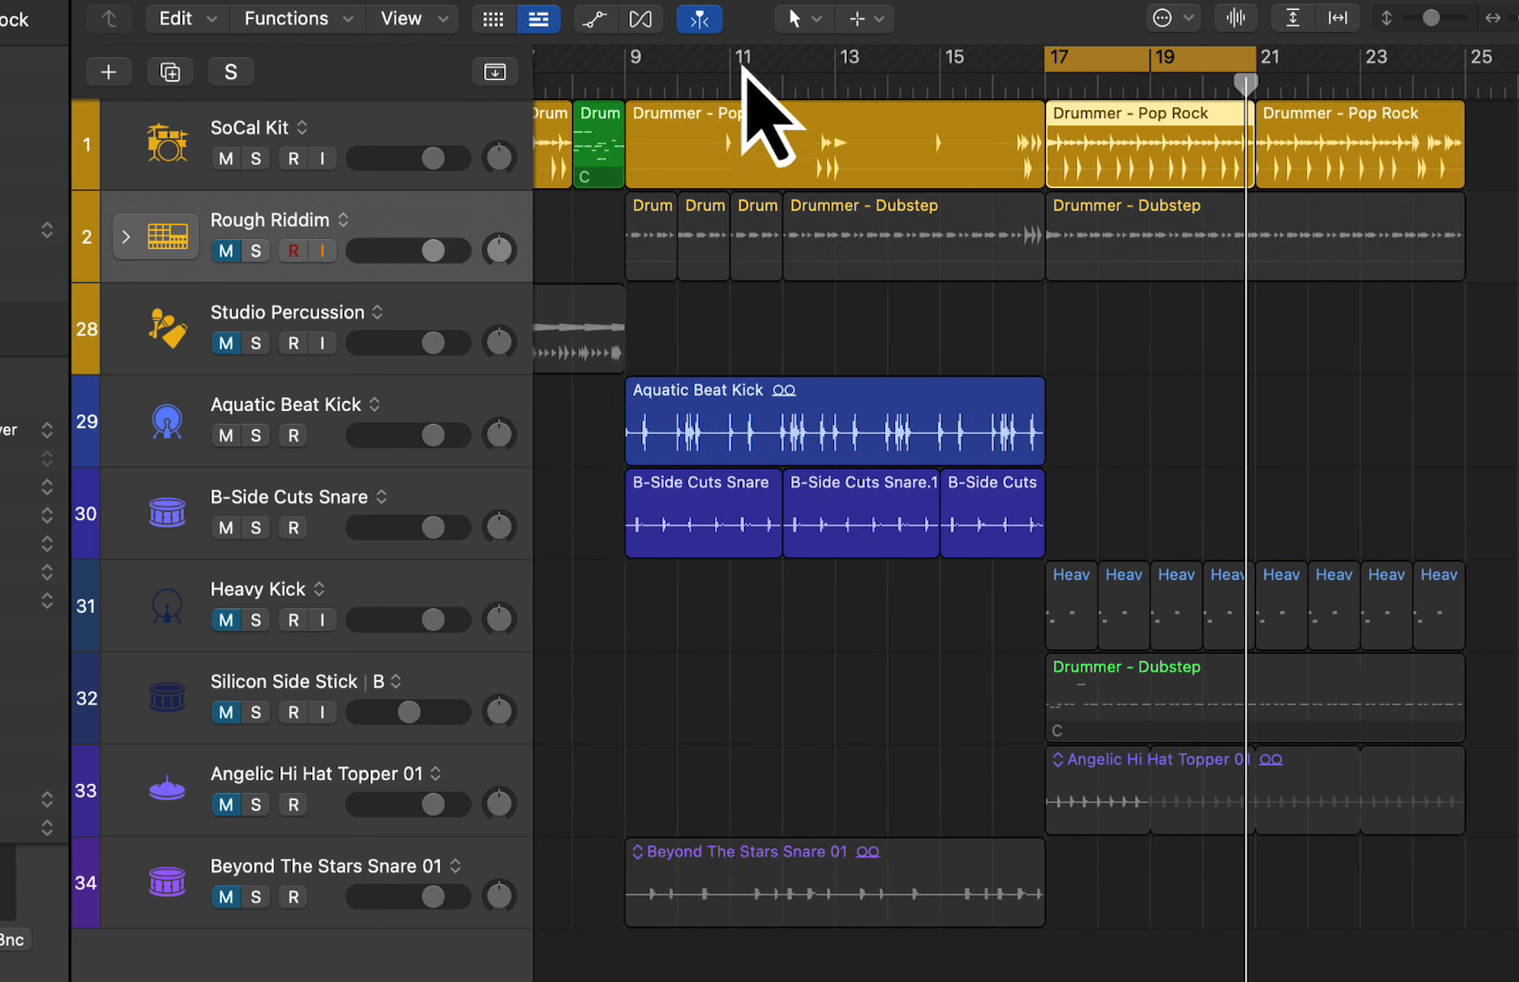
pyautogui.moveTo(651, 61); pyautogui.dragTo(1064, 107)
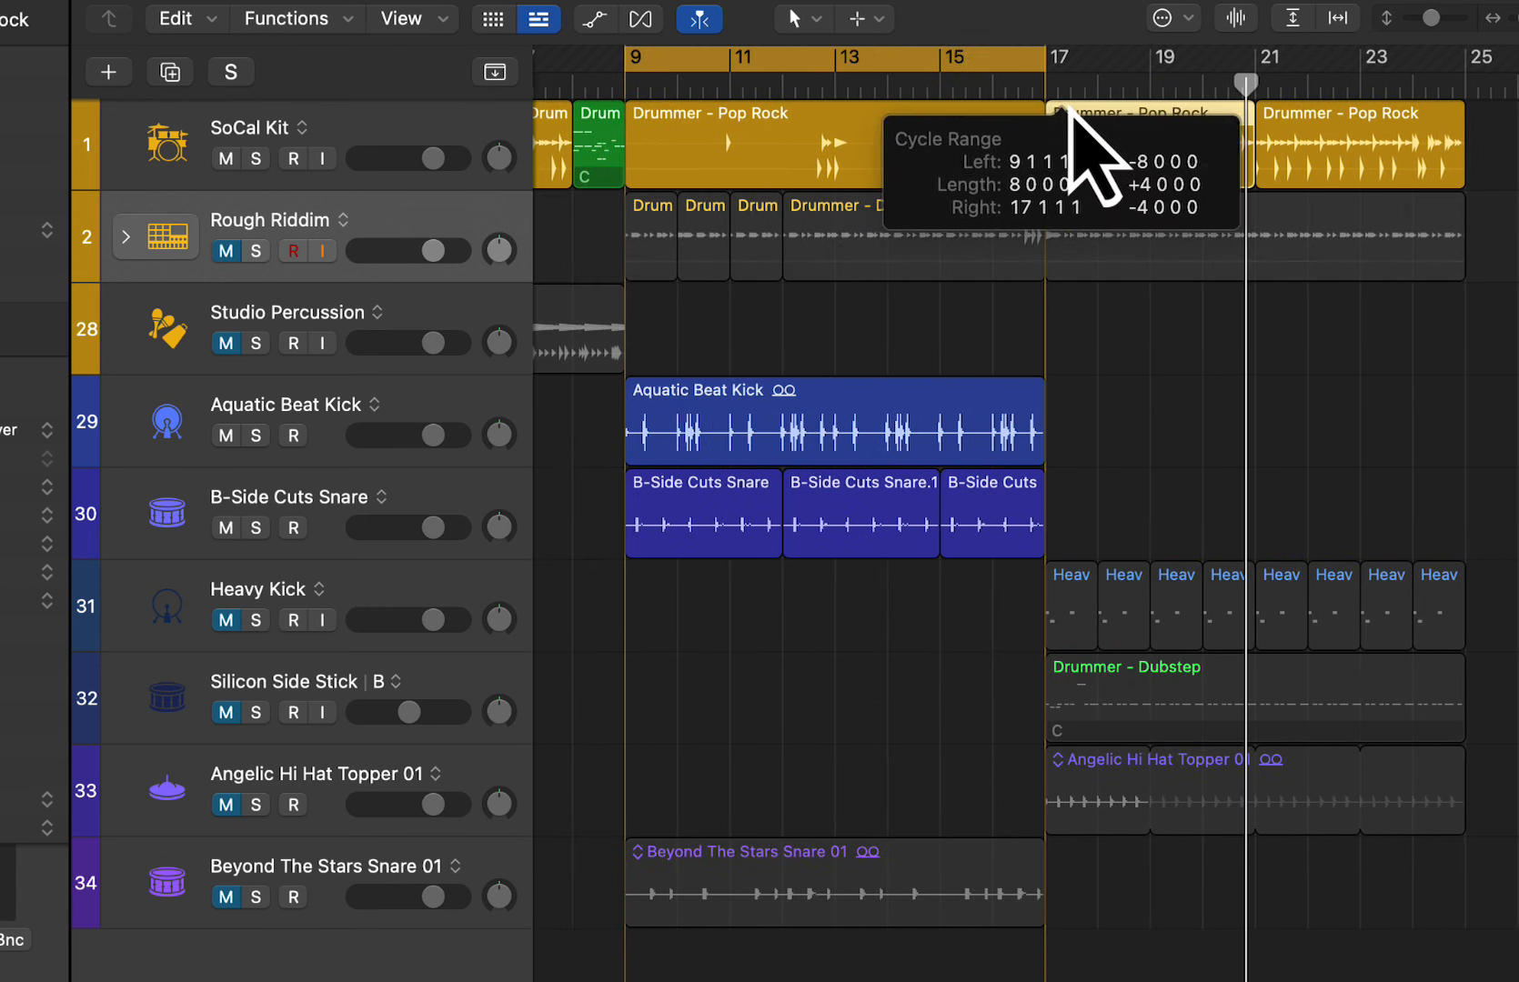
pyautogui.click(255, 435)
pyautogui.click(255, 527)
pyautogui.press('space')
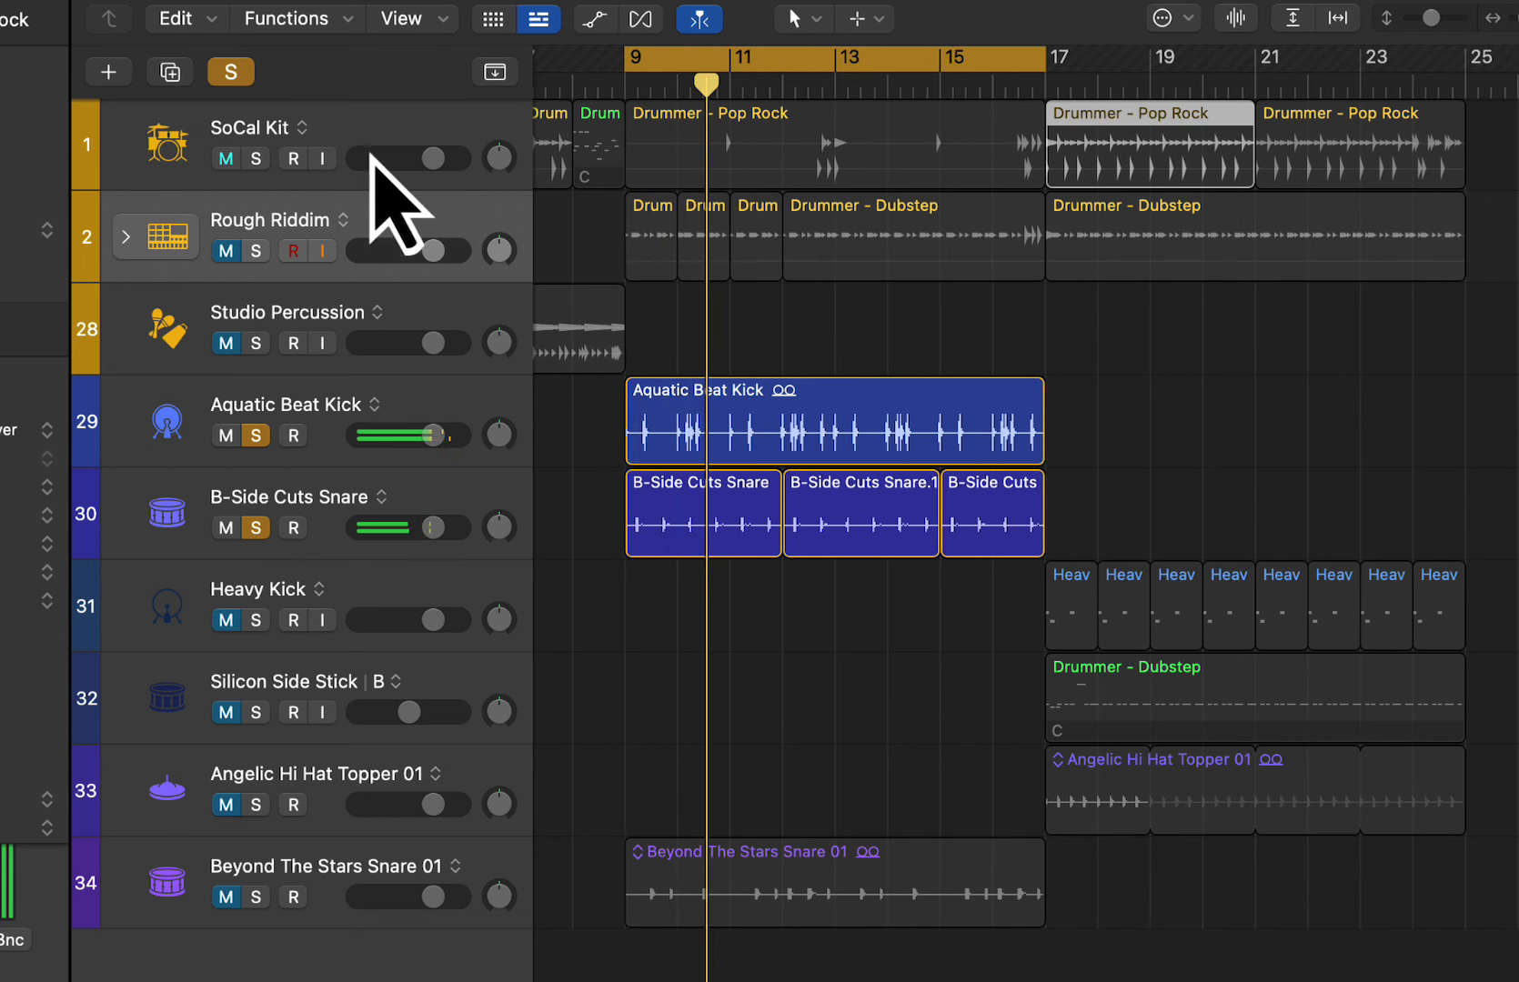
# Solo the Rough Riddim track as well and play it with its Dubstep regions open in the Session Player editor's main settings
pyautogui.click(255, 255)
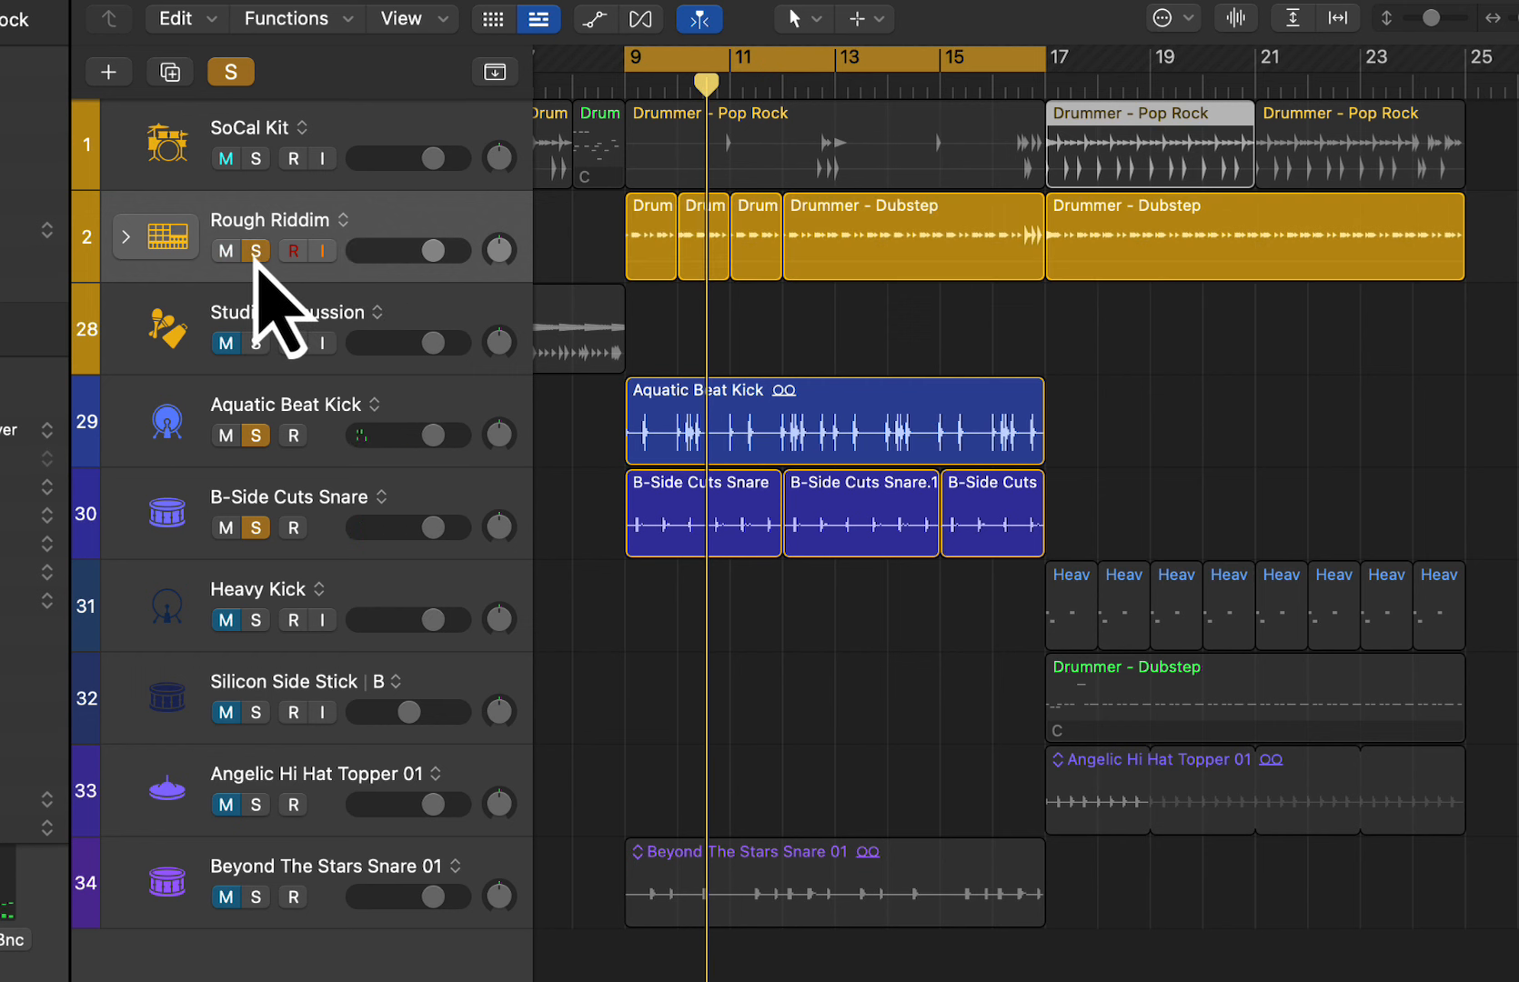
pyautogui.click(426, 219)
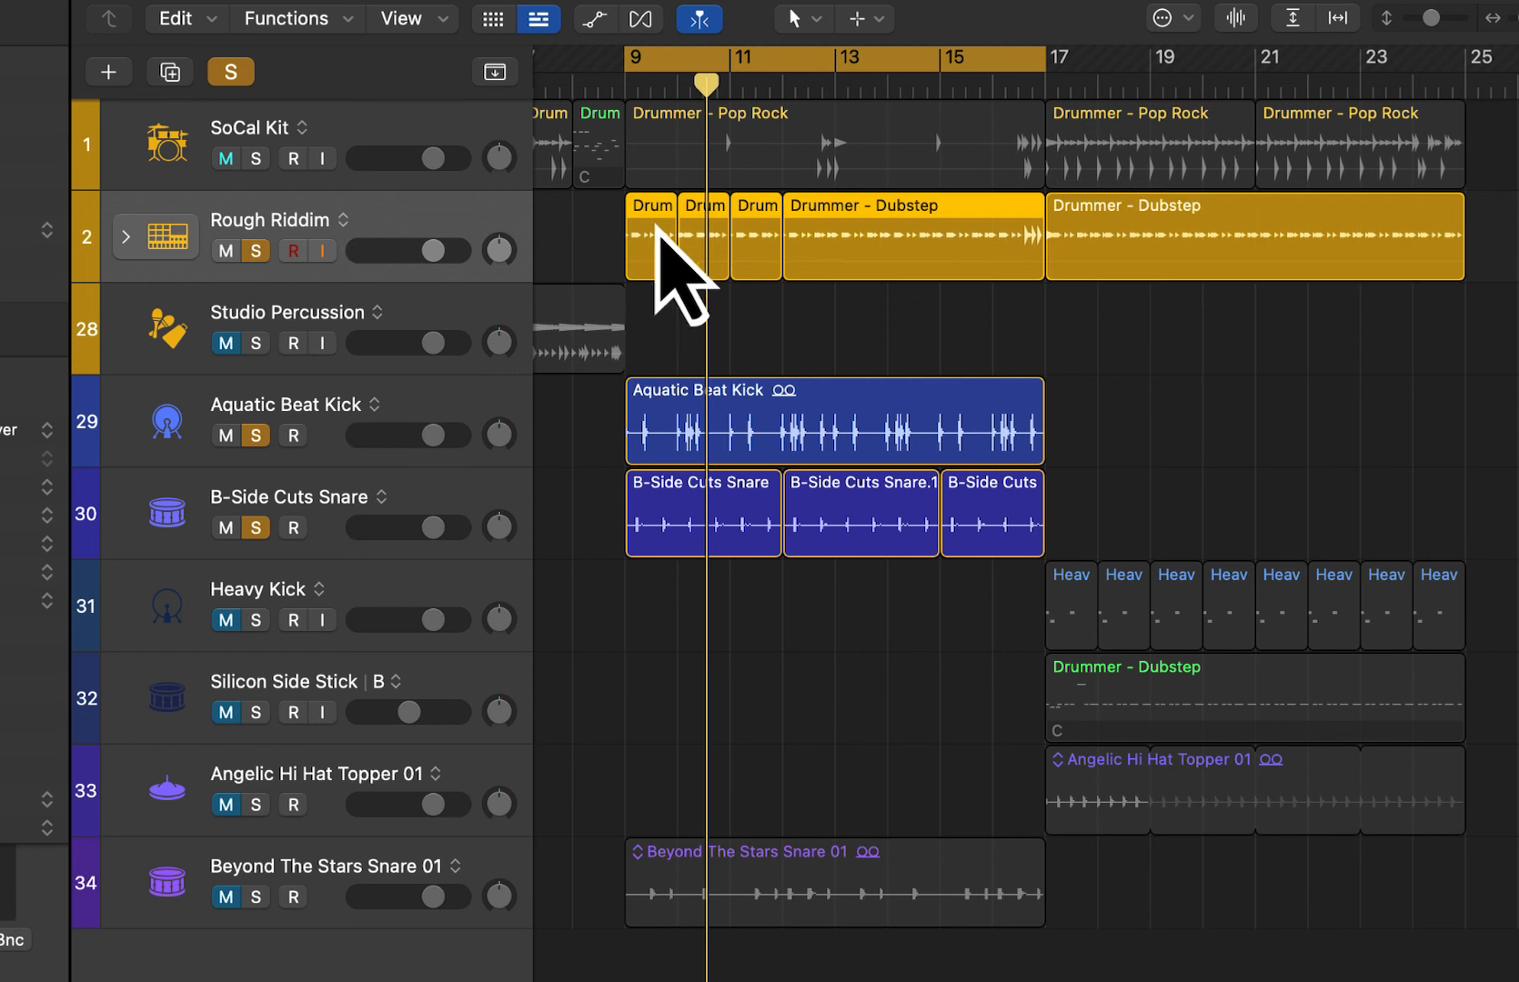
pyautogui.doubleClick(871, 225)
pyautogui.click(989, 689)
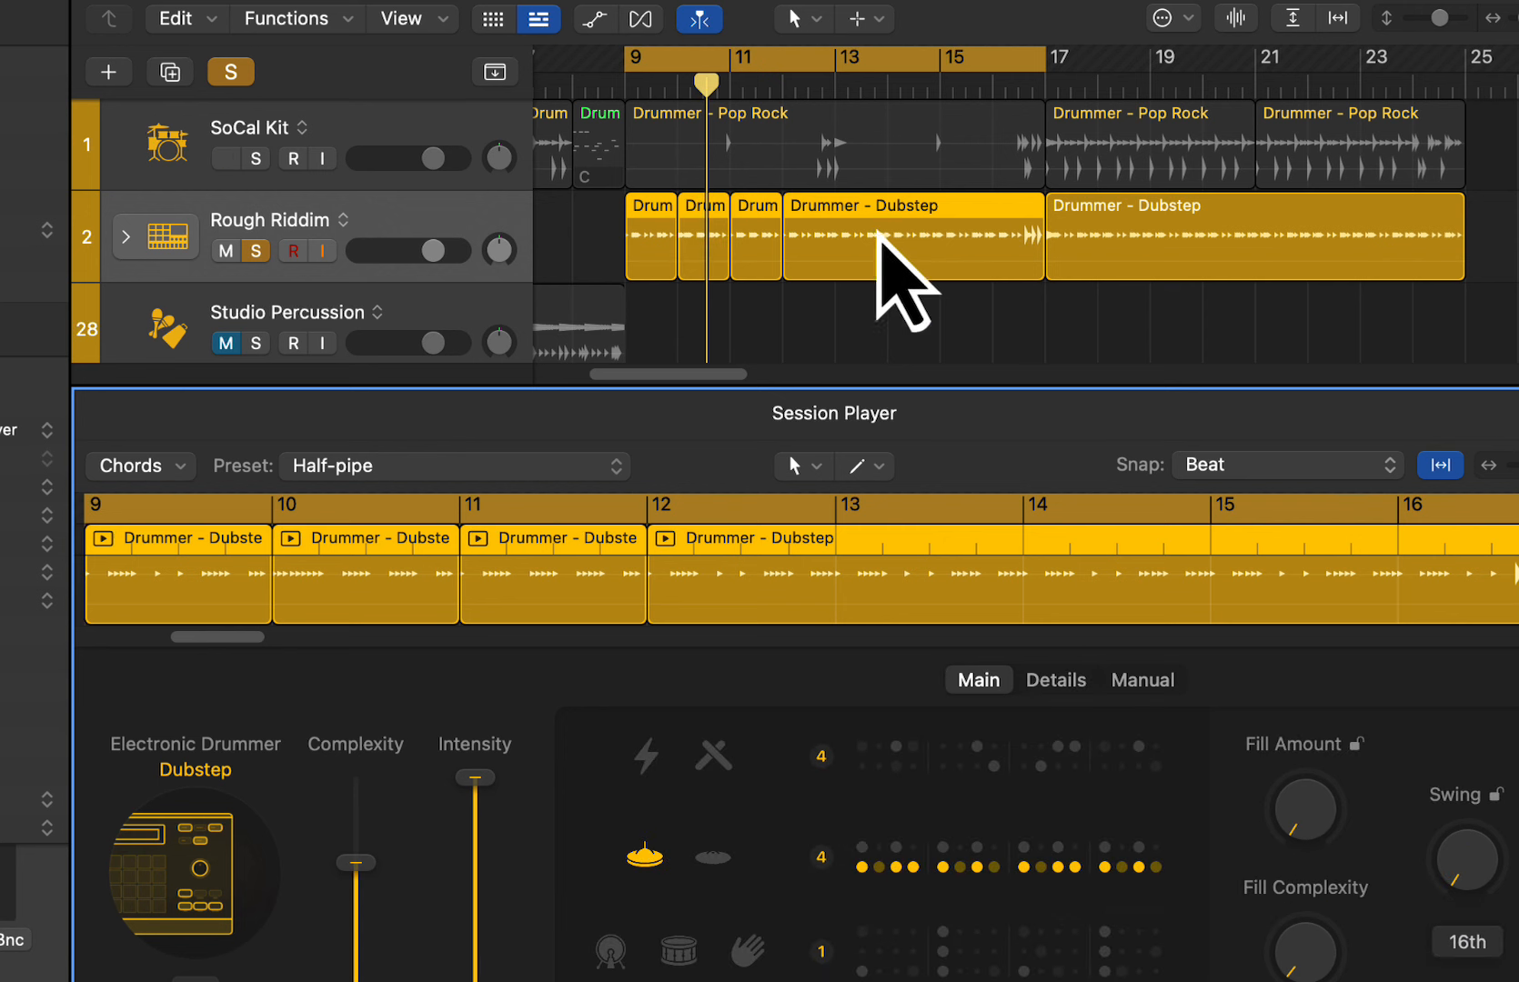
pyautogui.press('space')
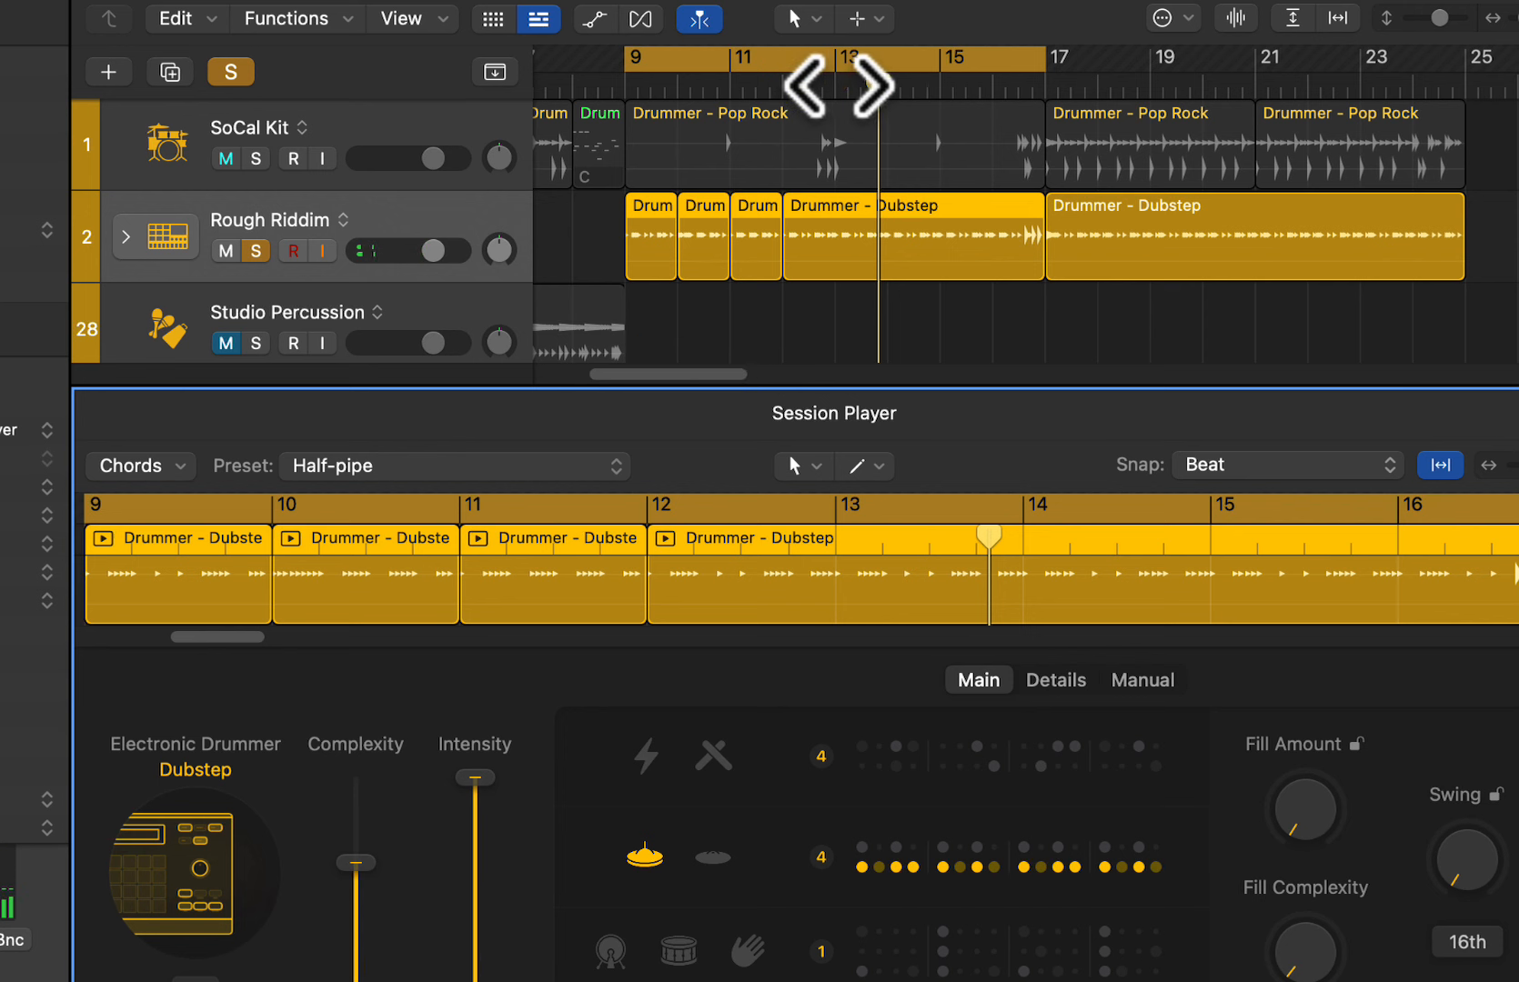
# Split the Drummer - Dubstep region on the Rough Riddim track at bar 13
pyautogui.click(830, 84)
pyautogui.press('t')
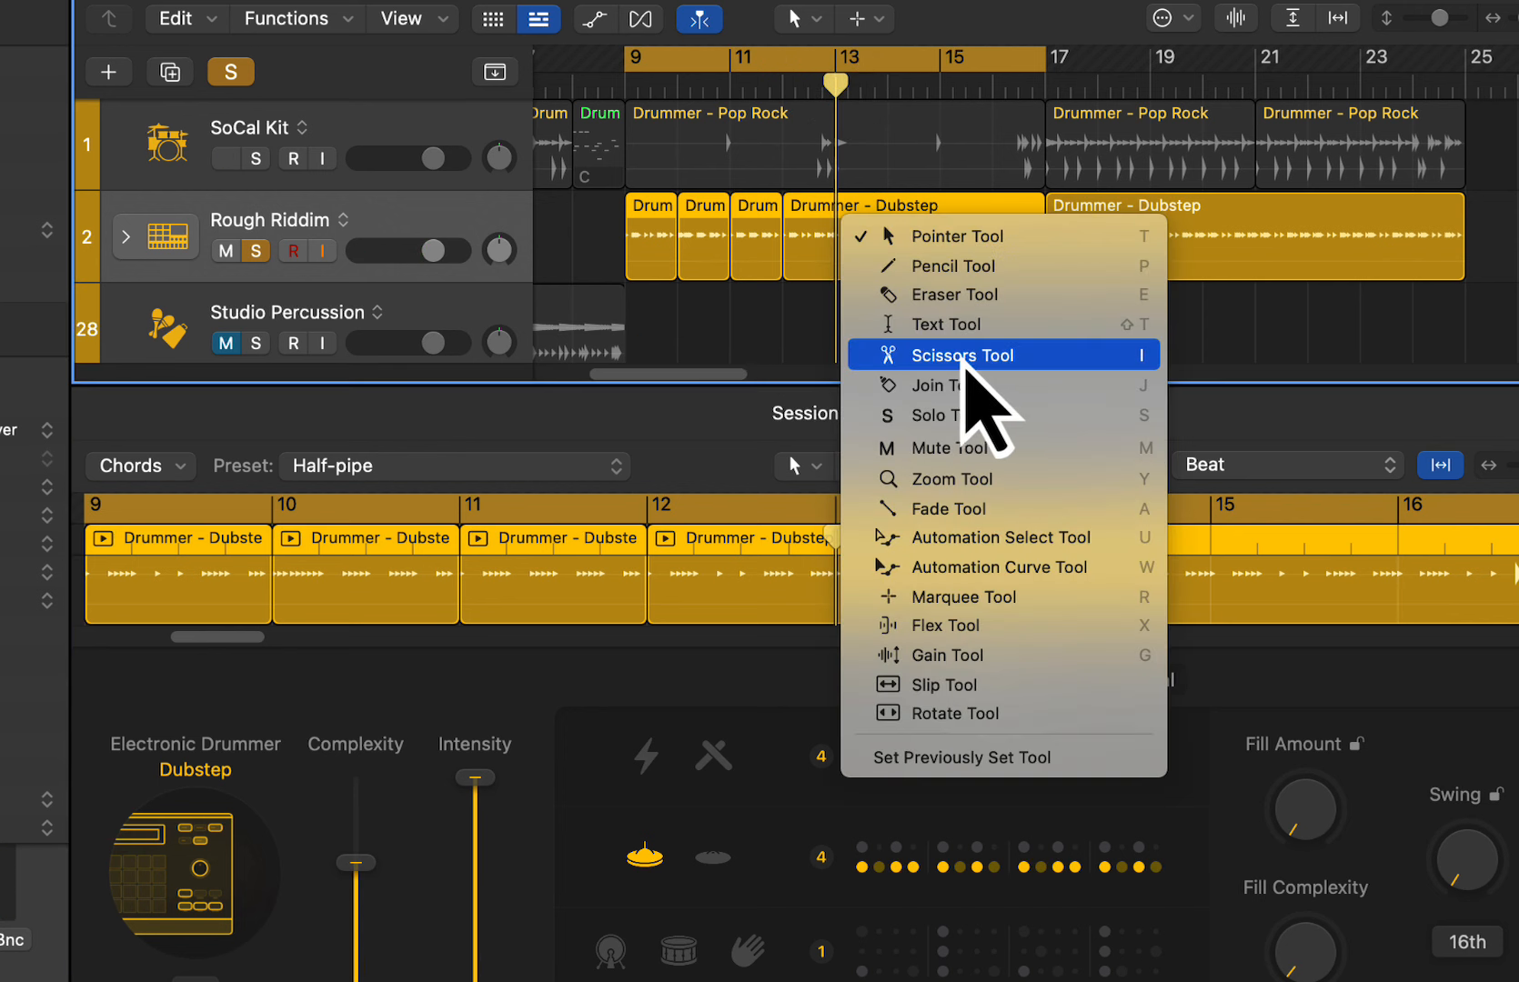
pyautogui.click(964, 357)
pyautogui.click(838, 241)
pyautogui.press('t')
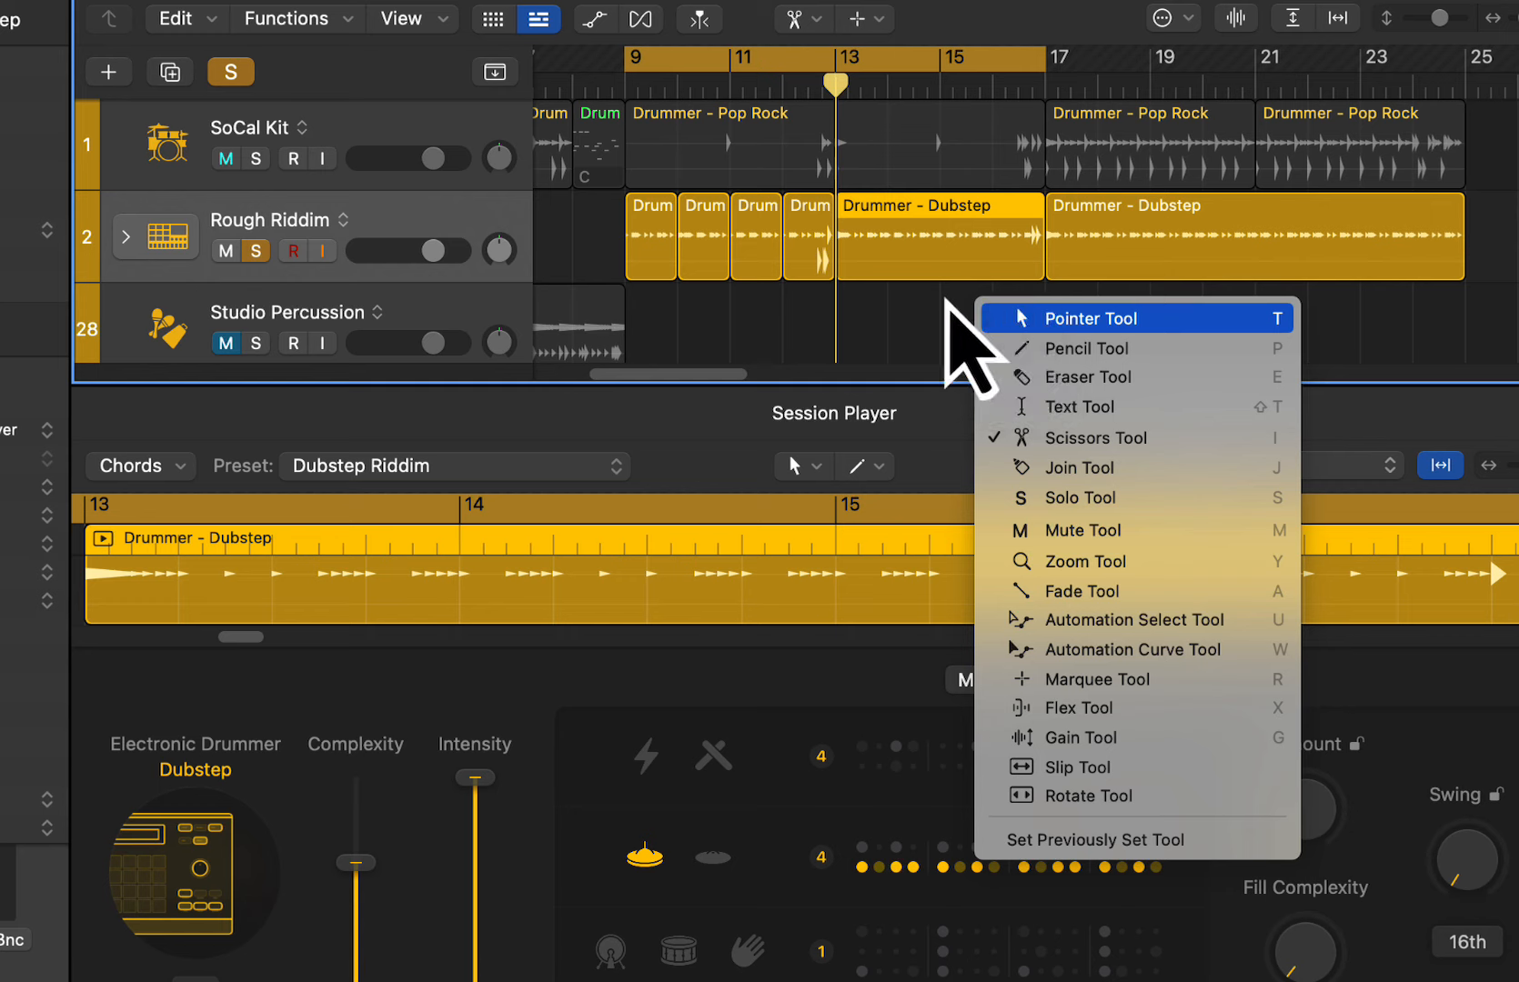
pyautogui.press('t')
# Turn the Fill Amount of the Dubstep region at bar 12 fully down and choose cymbal pattern 6 for it
pyautogui.doubleClick(797, 245)
pyautogui.doubleClick(809, 245)
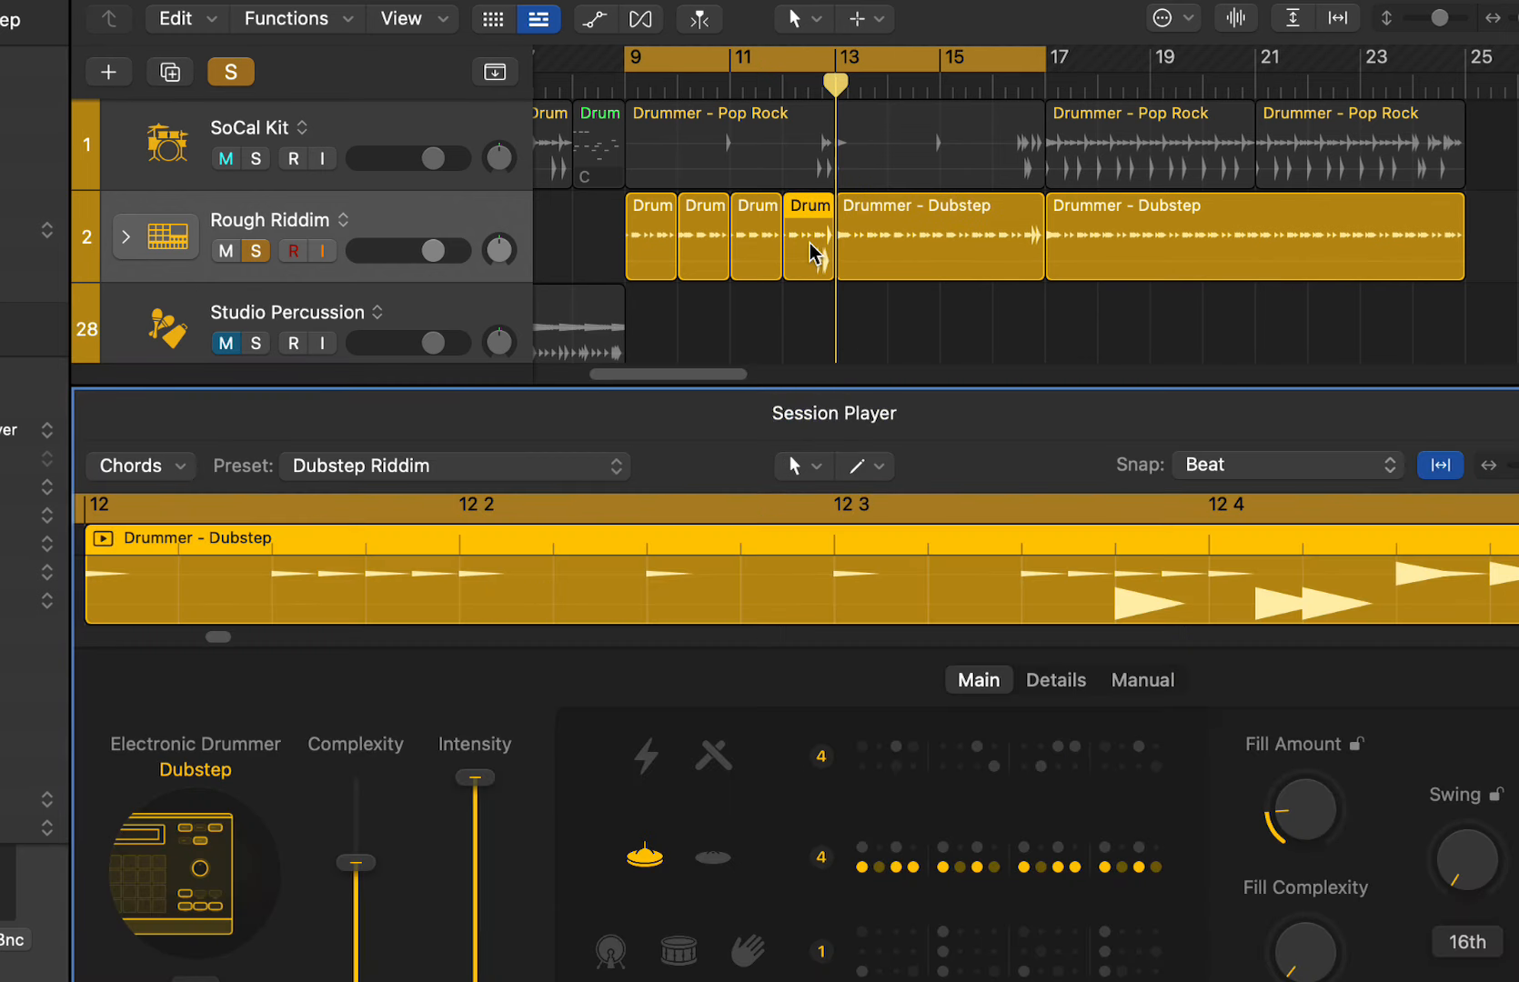
pyautogui.moveTo(1303, 813); pyautogui.dragTo(1319, 840)
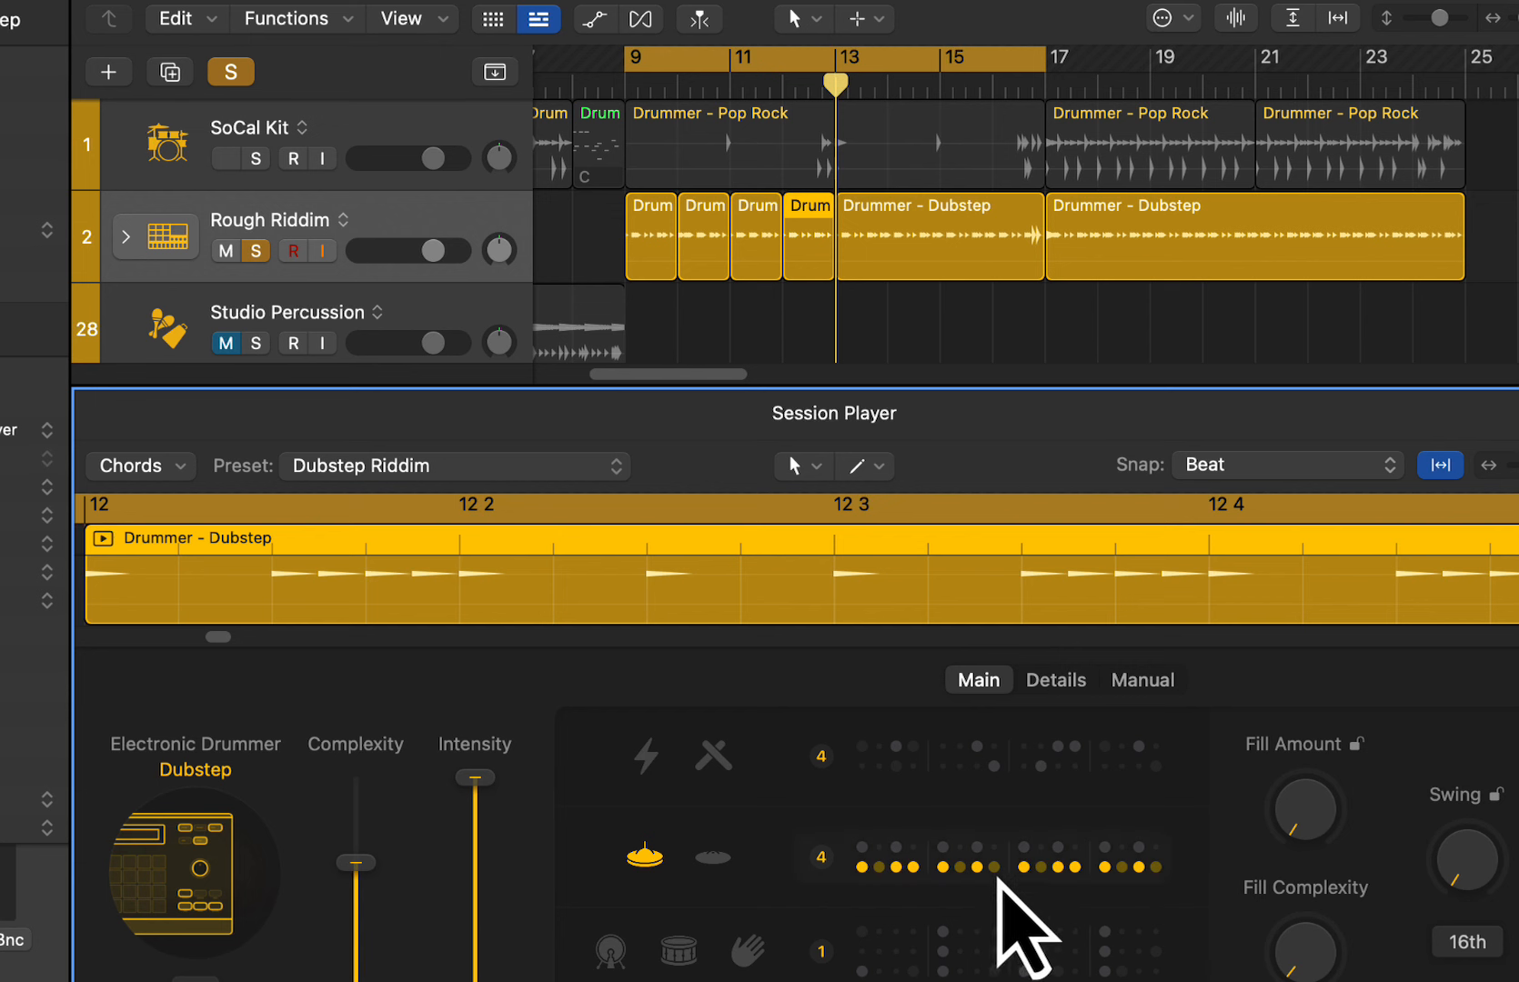
pyautogui.click(989, 864)
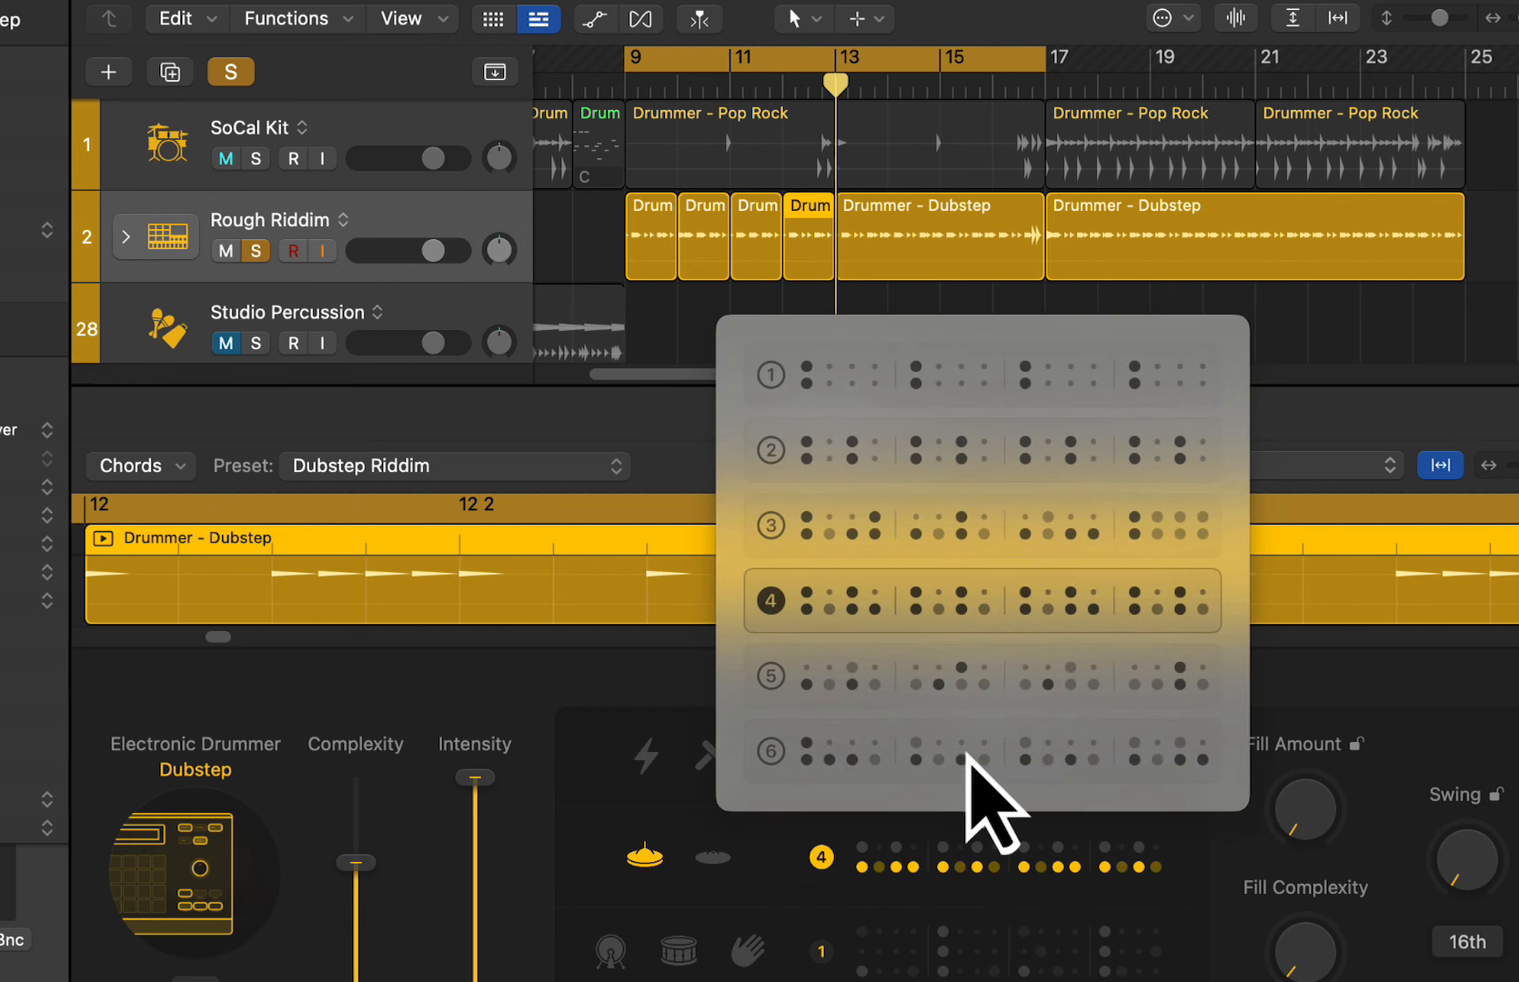
pyautogui.click(967, 753)
pyautogui.click(1085, 305)
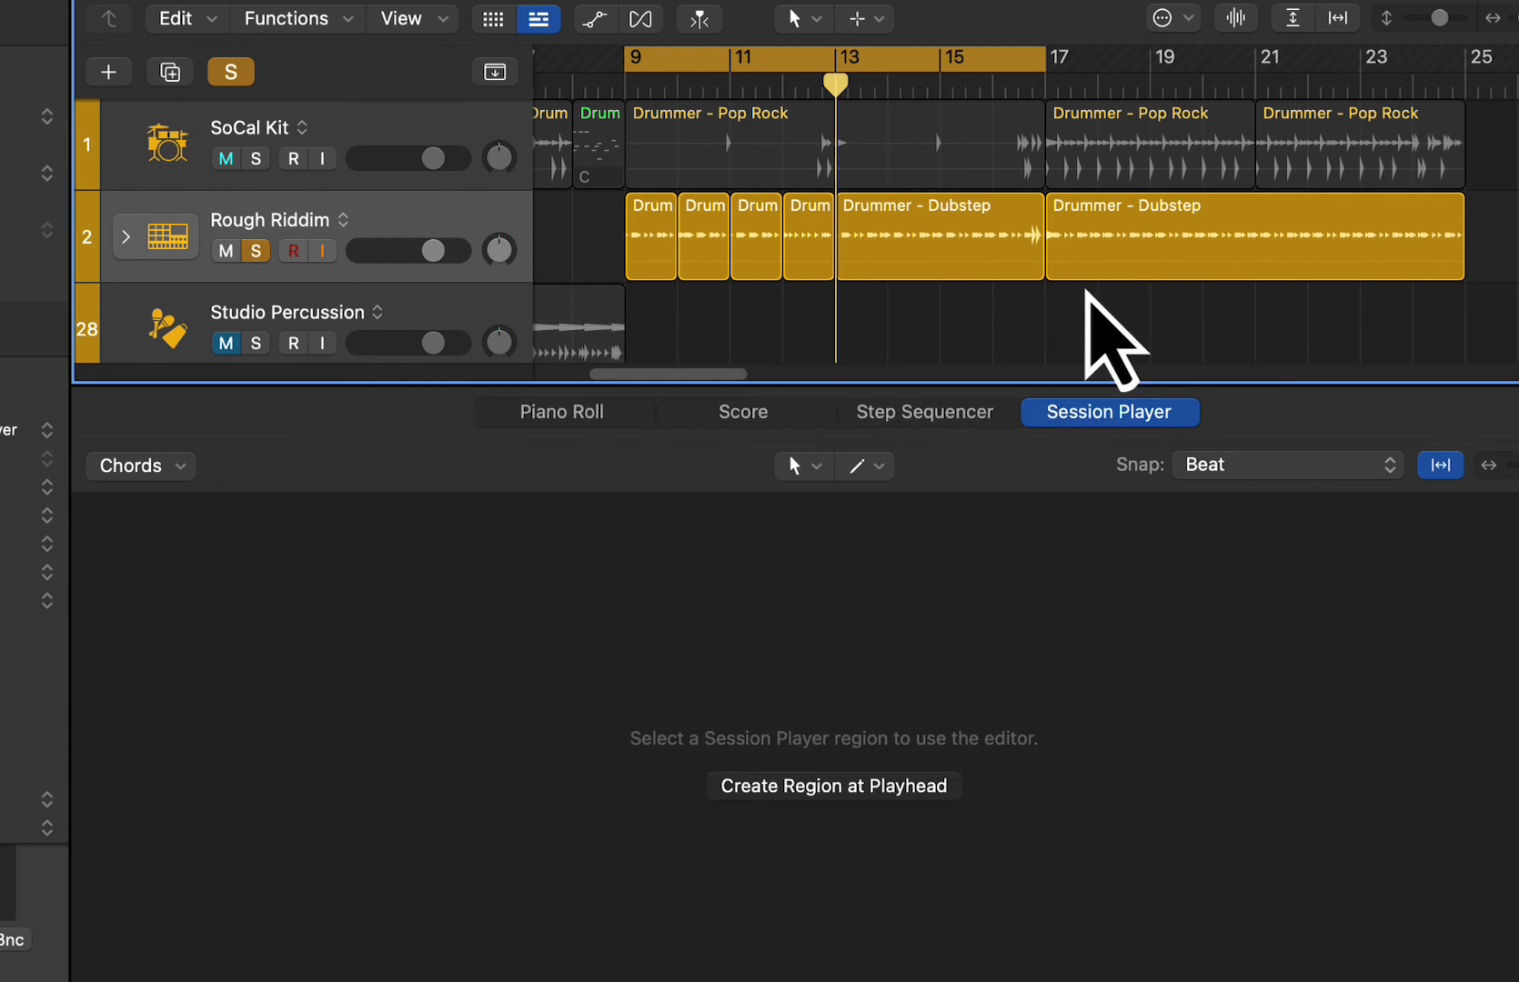
# Audition the soloed tracks by cycling playback over bar 12, followed by bar 16
pyautogui.moveTo(803, 88); pyautogui.dragTo(816, 82)
pyautogui.press('space')
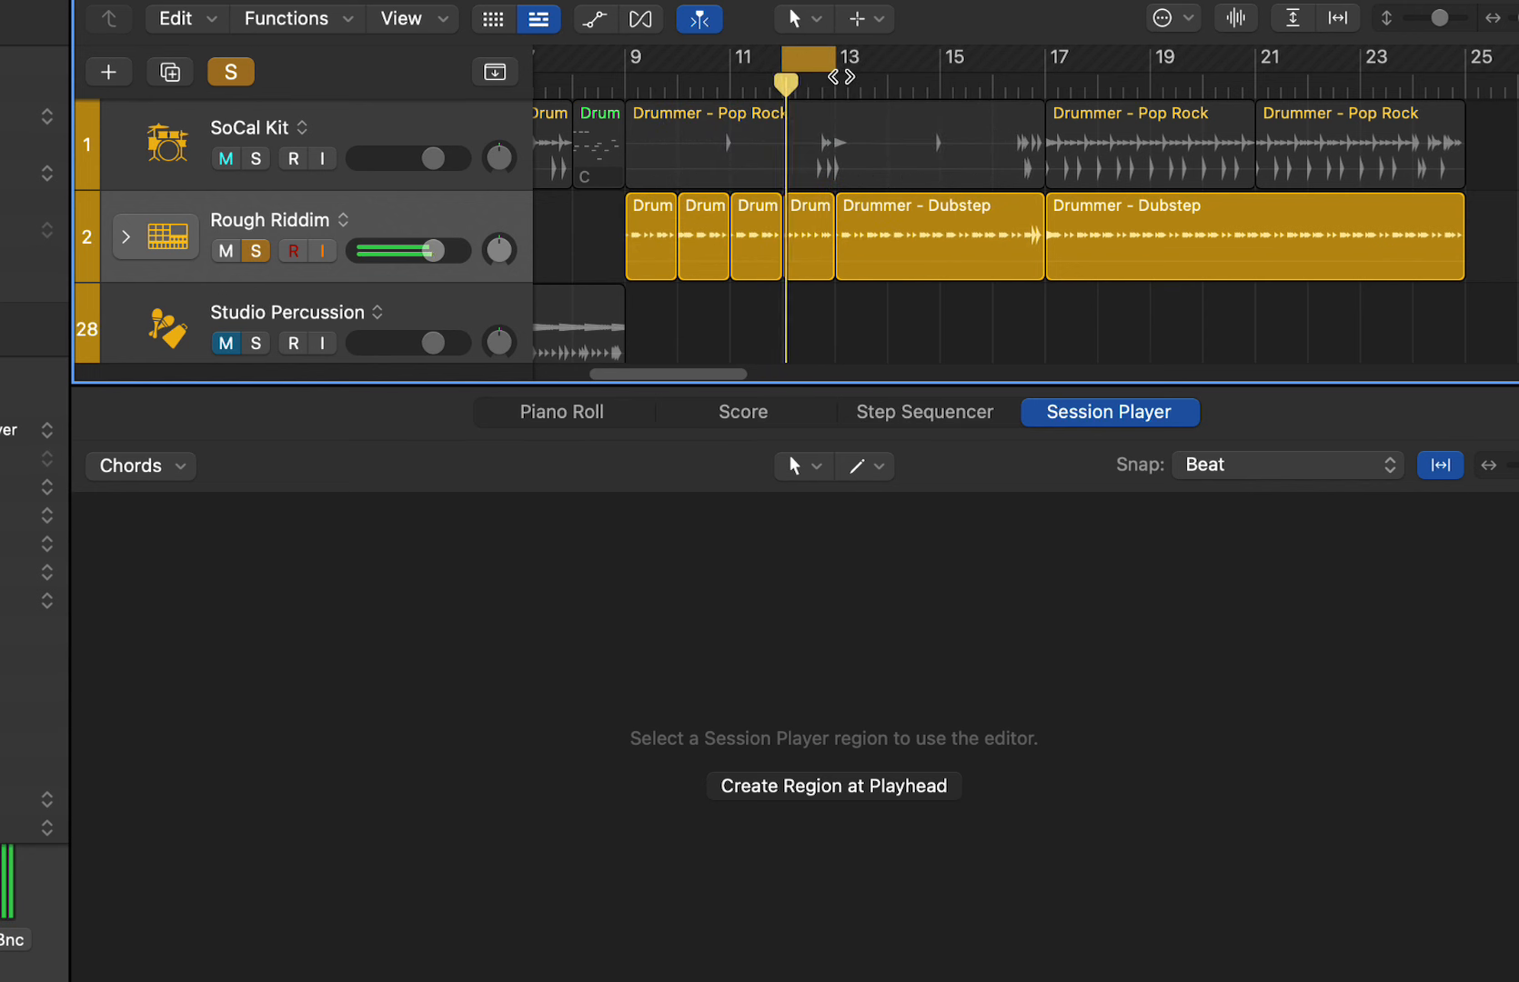
pyautogui.moveTo(841, 68); pyautogui.dragTo(1032, 80)
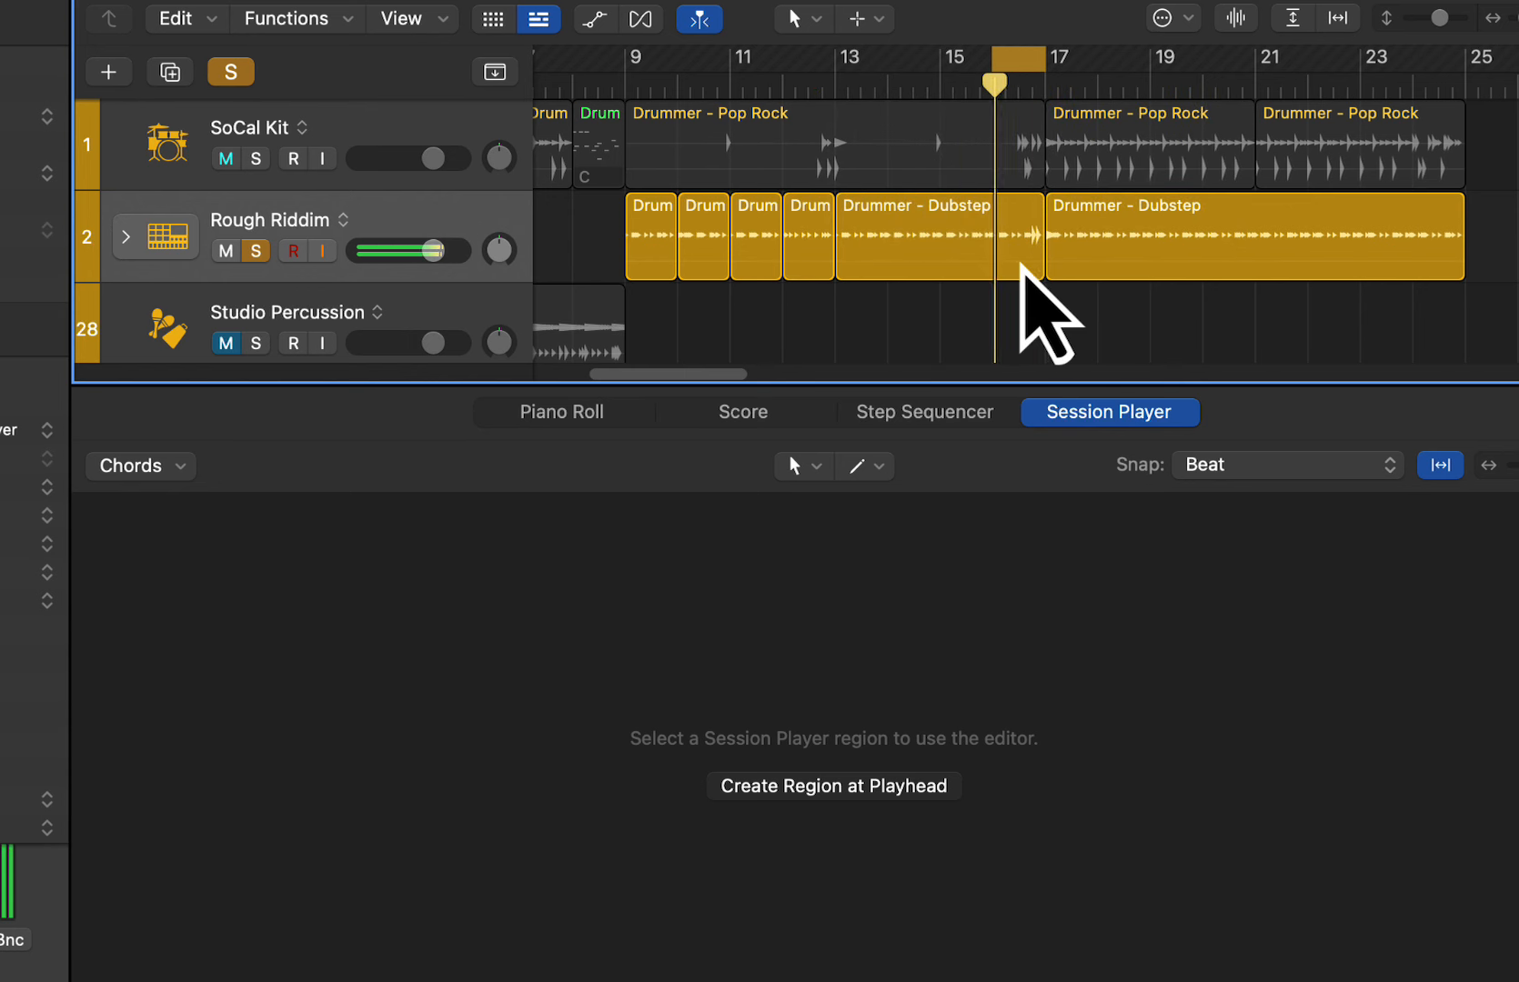
# Turn the Fill Amount of the Dubstep region spanning bars 13 to 17 fully down
pyautogui.doubleClick(1001, 268)
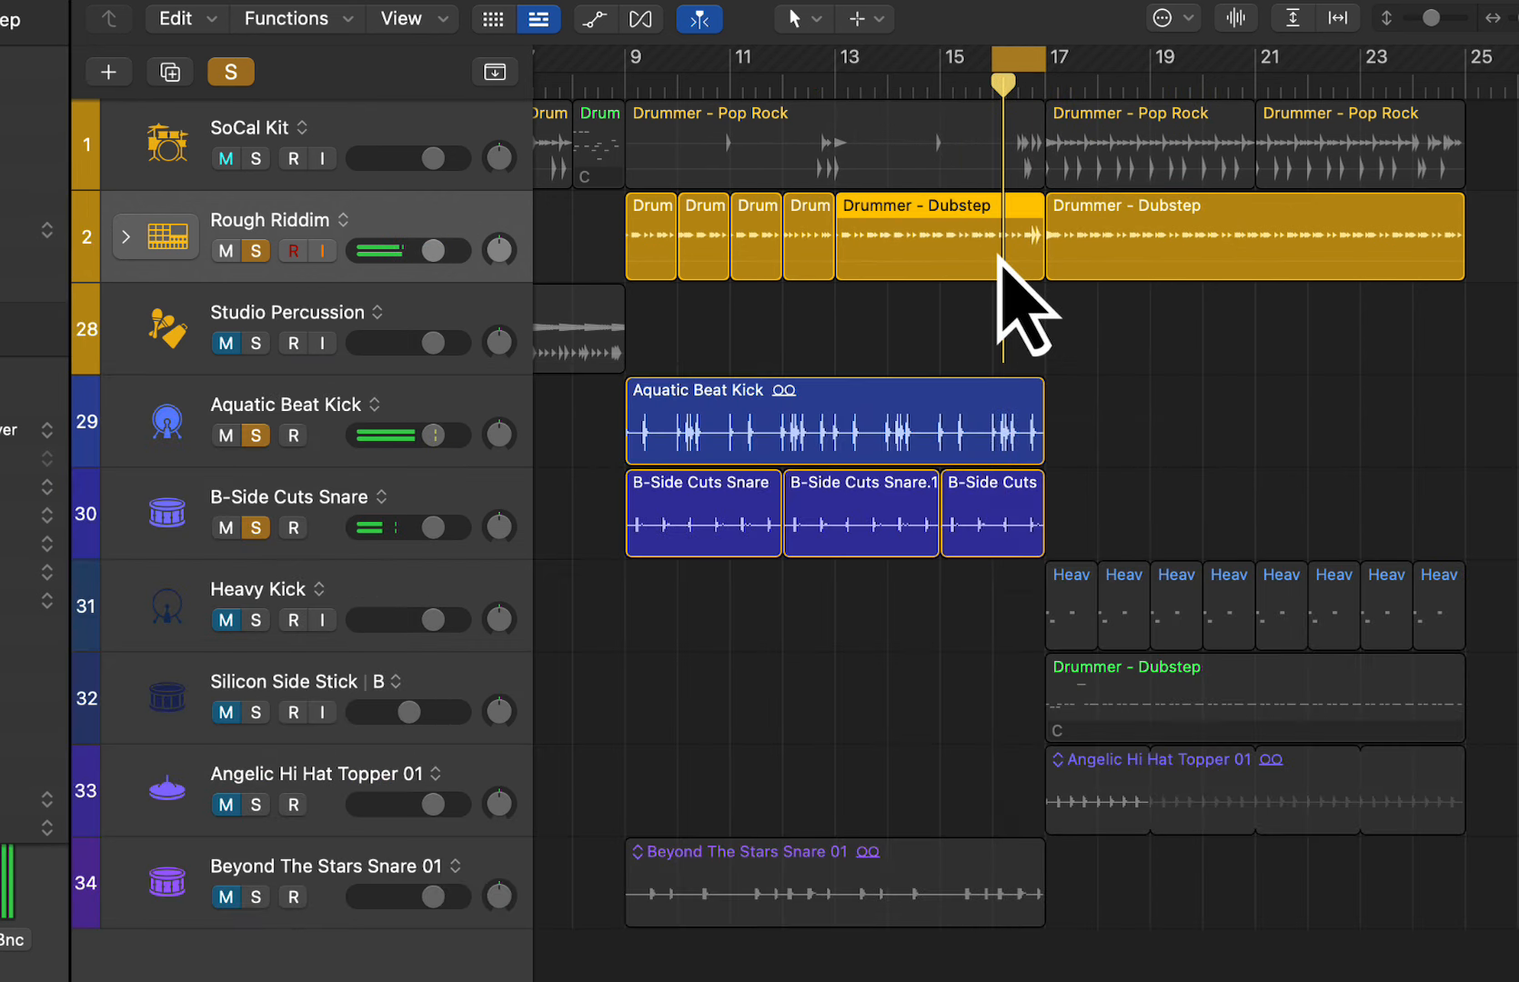
pyautogui.doubleClick(999, 258)
pyautogui.moveTo(1282, 828); pyautogui.dragTo(1310, 978)
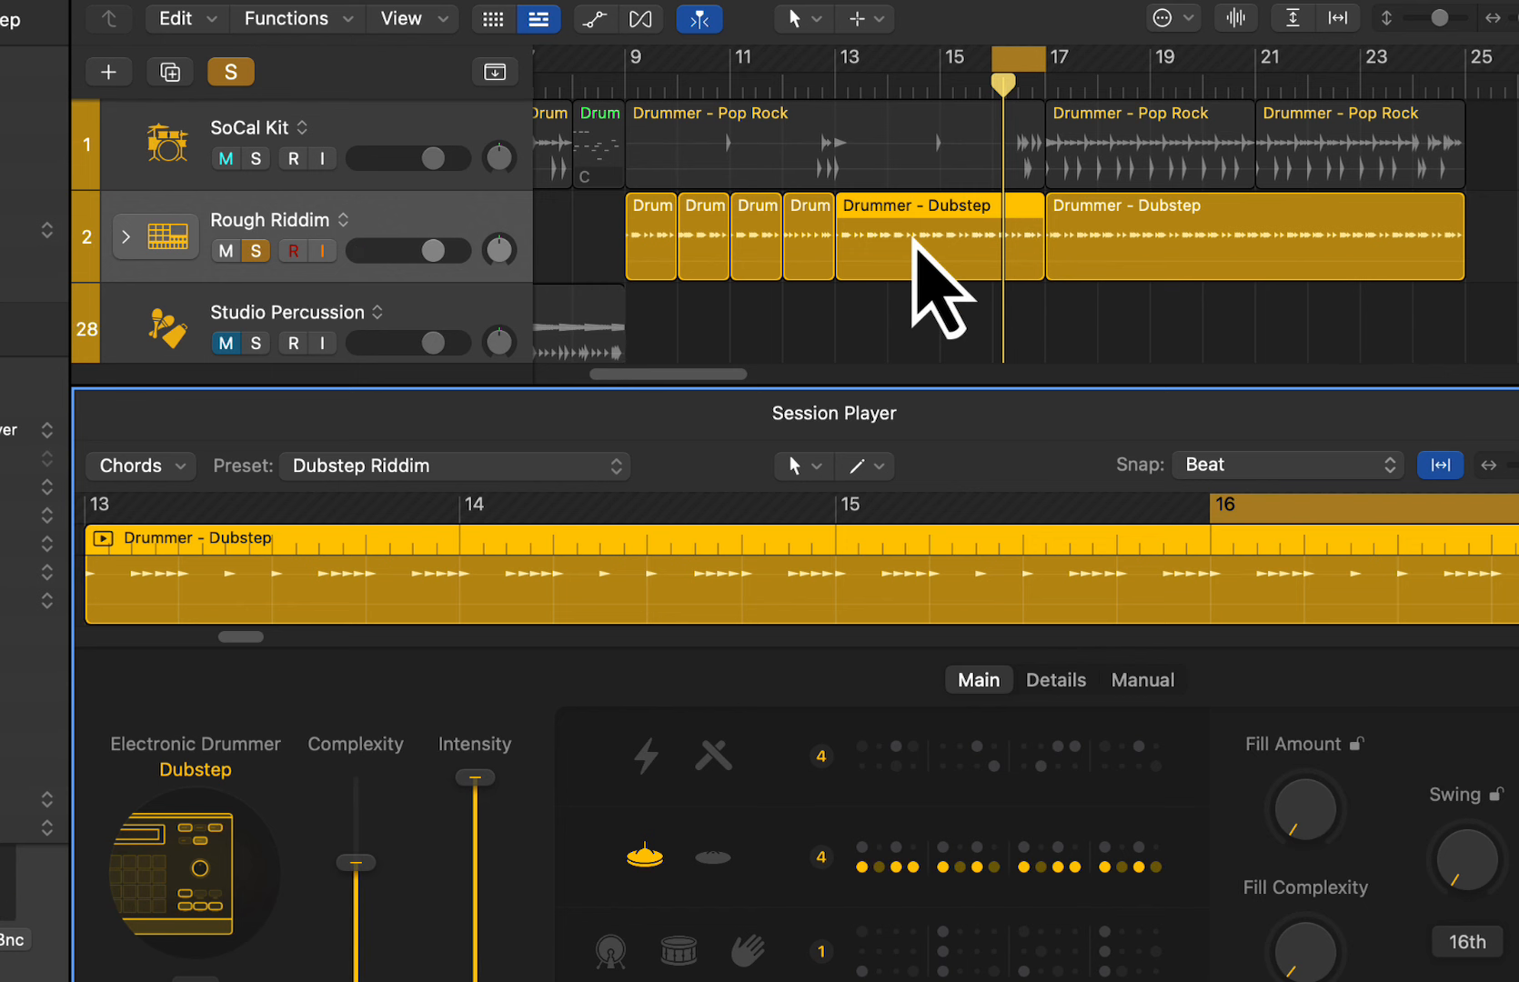
# Convert the Dubstep region spanning bars 13 to 17 on the Rough Riddim track to MIDI and review its notes in the Piano Roll
pyautogui.click(898, 346)
pyautogui.click(905, 269)
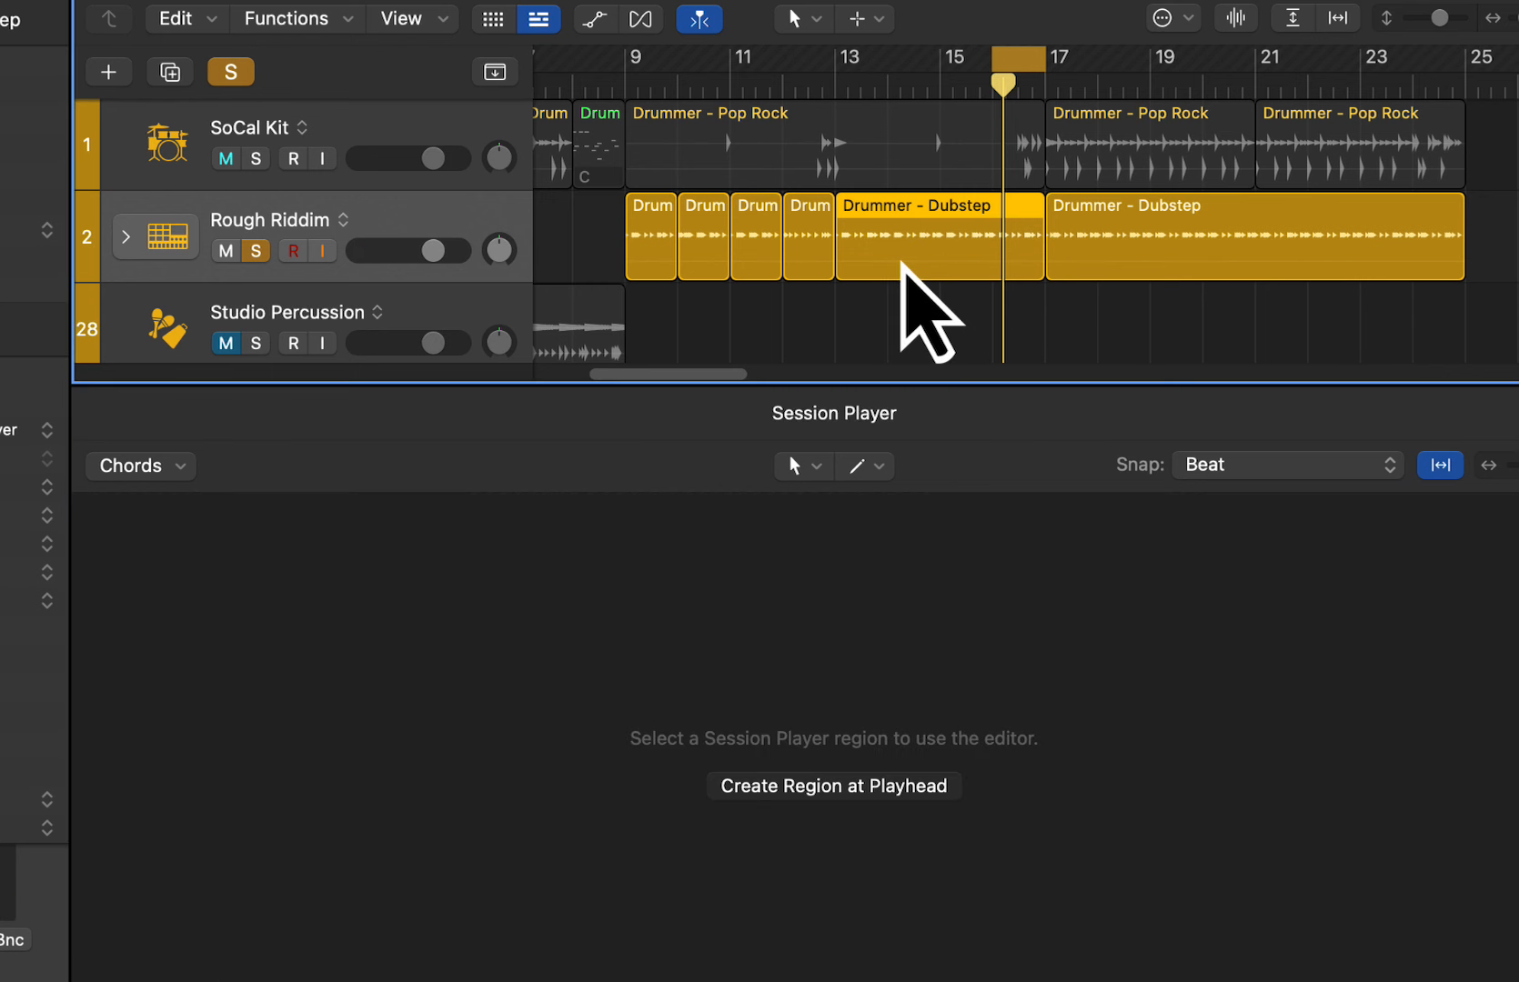
pyautogui.press('p')
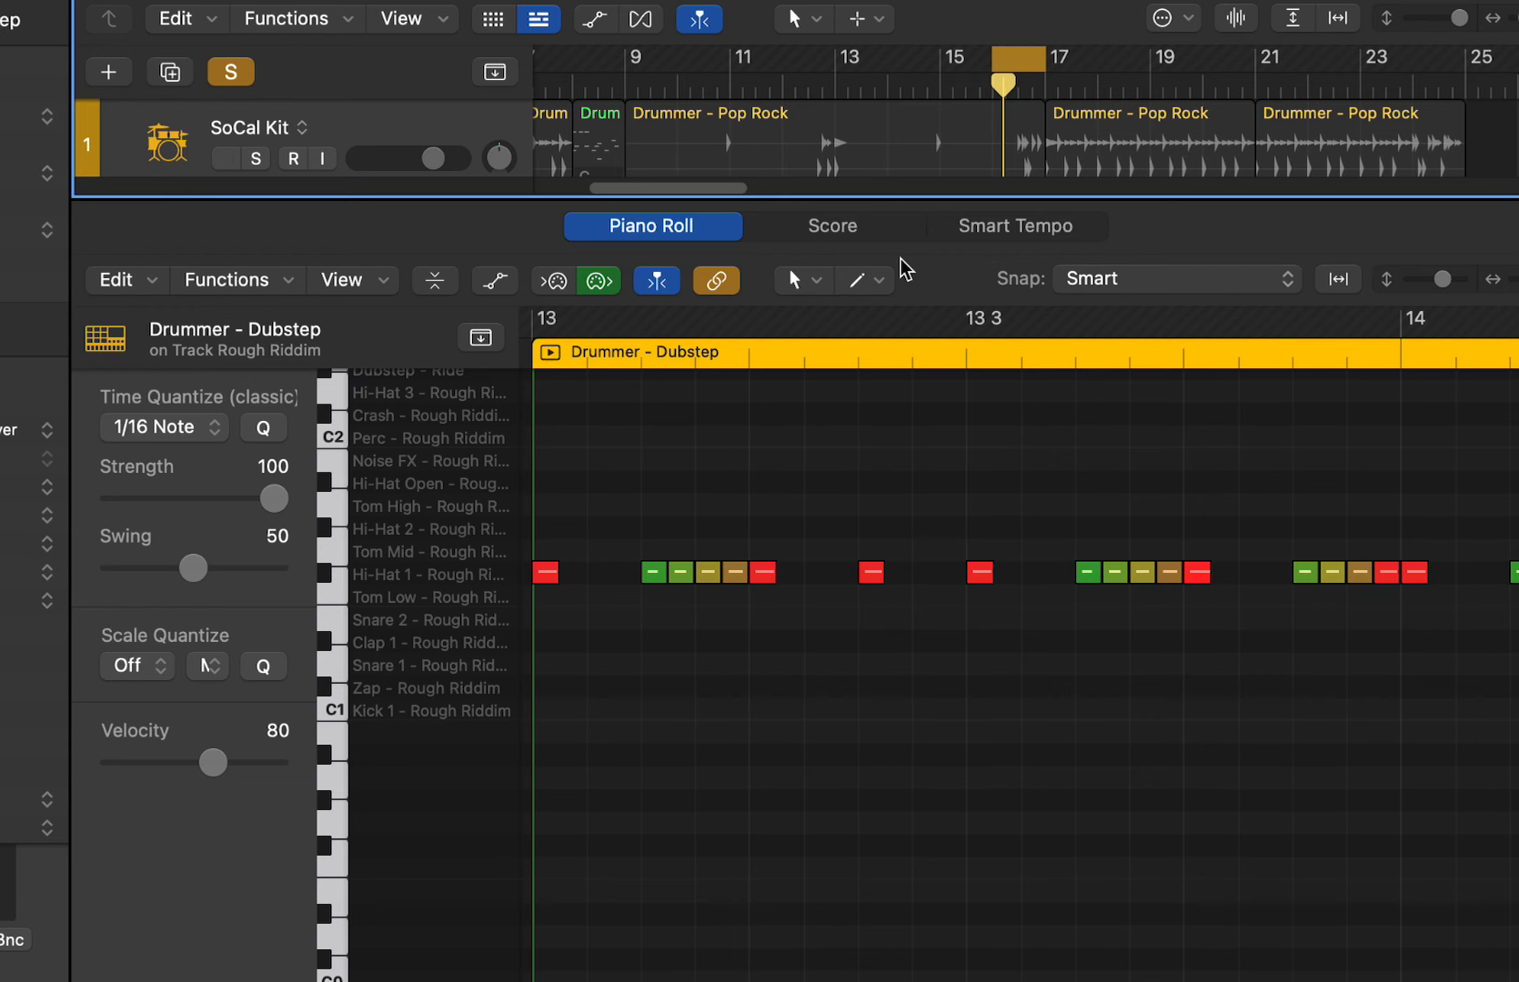
pyautogui.press('p')
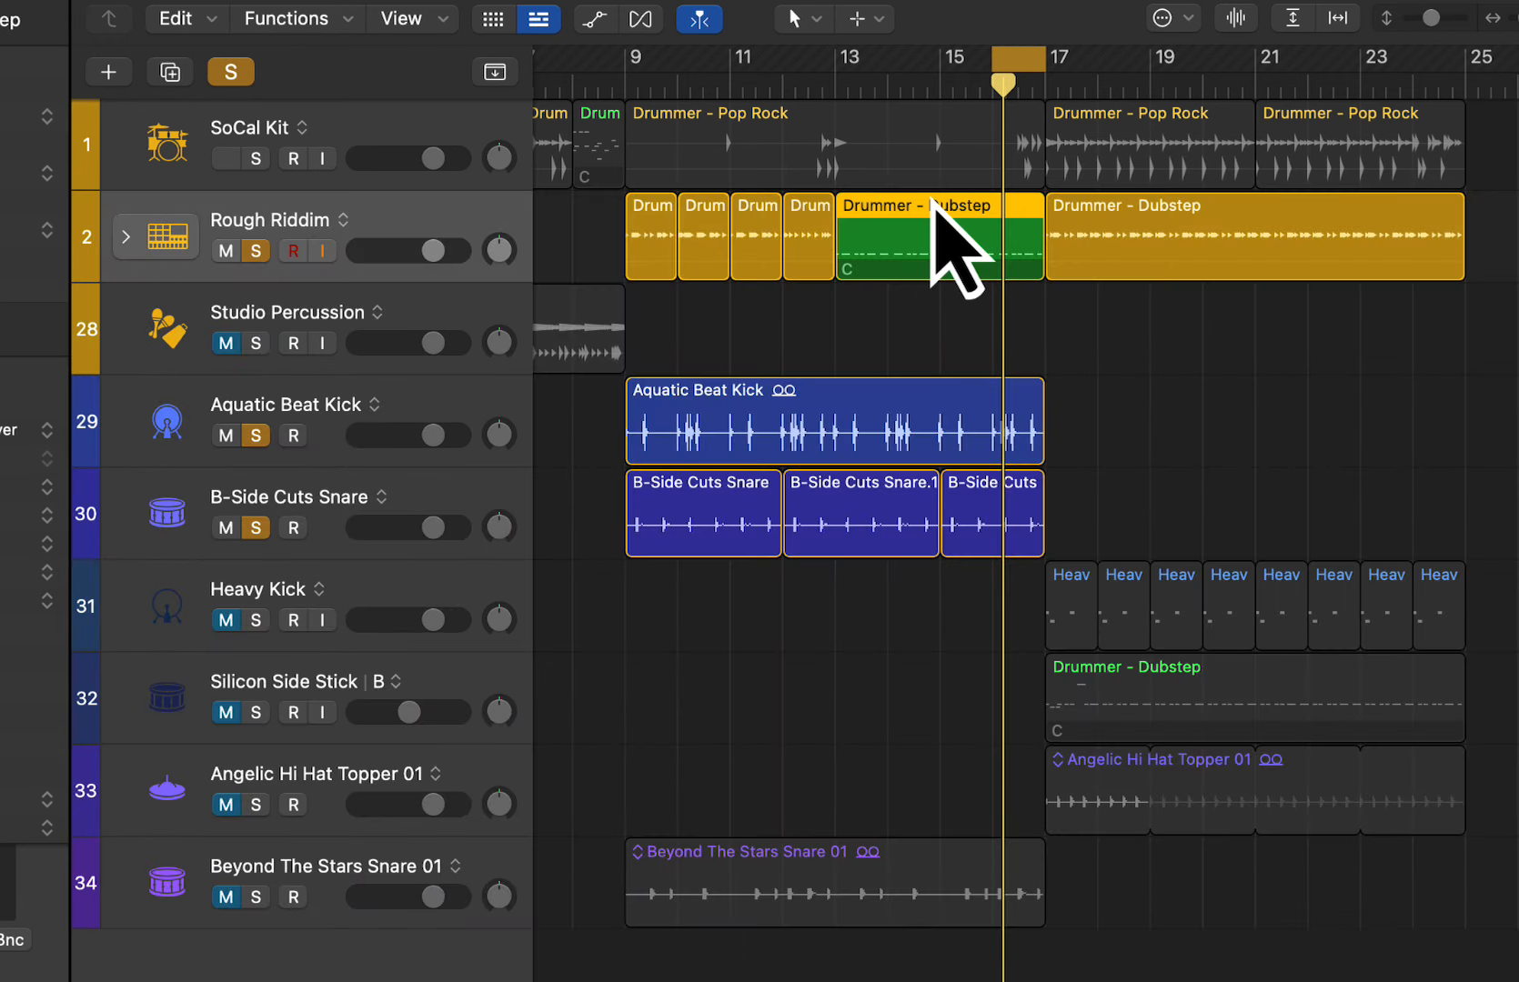
pyautogui.press('p')
pyautogui.moveTo(1517, 279); pyautogui.dragTo(1518, 275)
pyautogui.hscroll(8, 1127, 679)
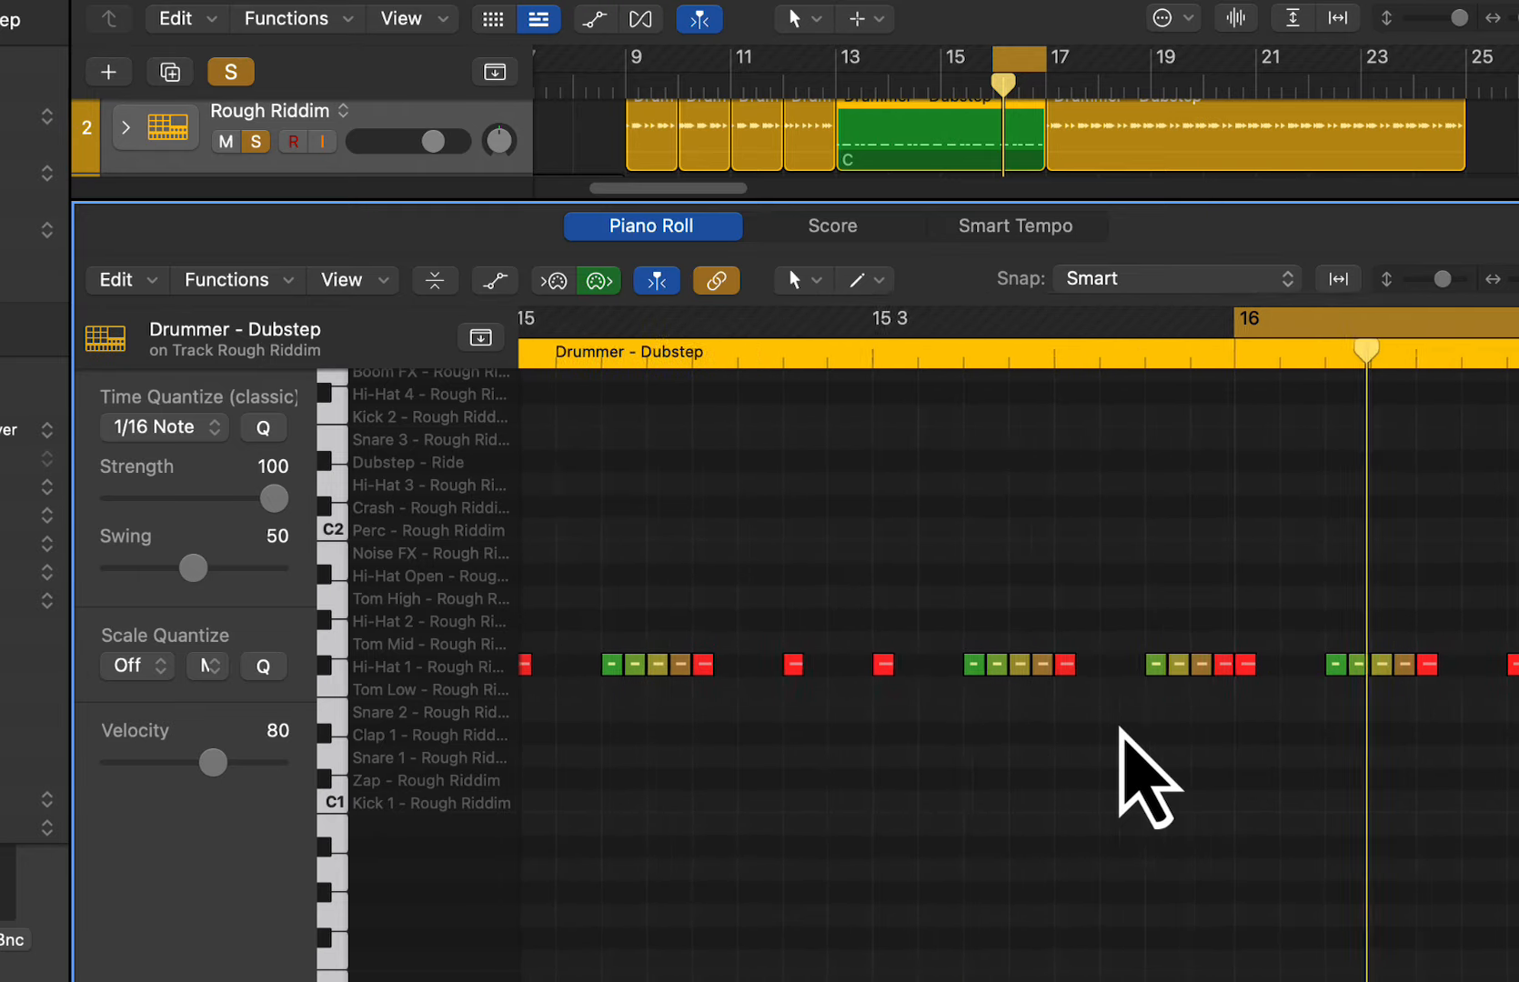
pyautogui.hscroll(-8, 923, 661)
pyautogui.scroll(2, 855, 491)
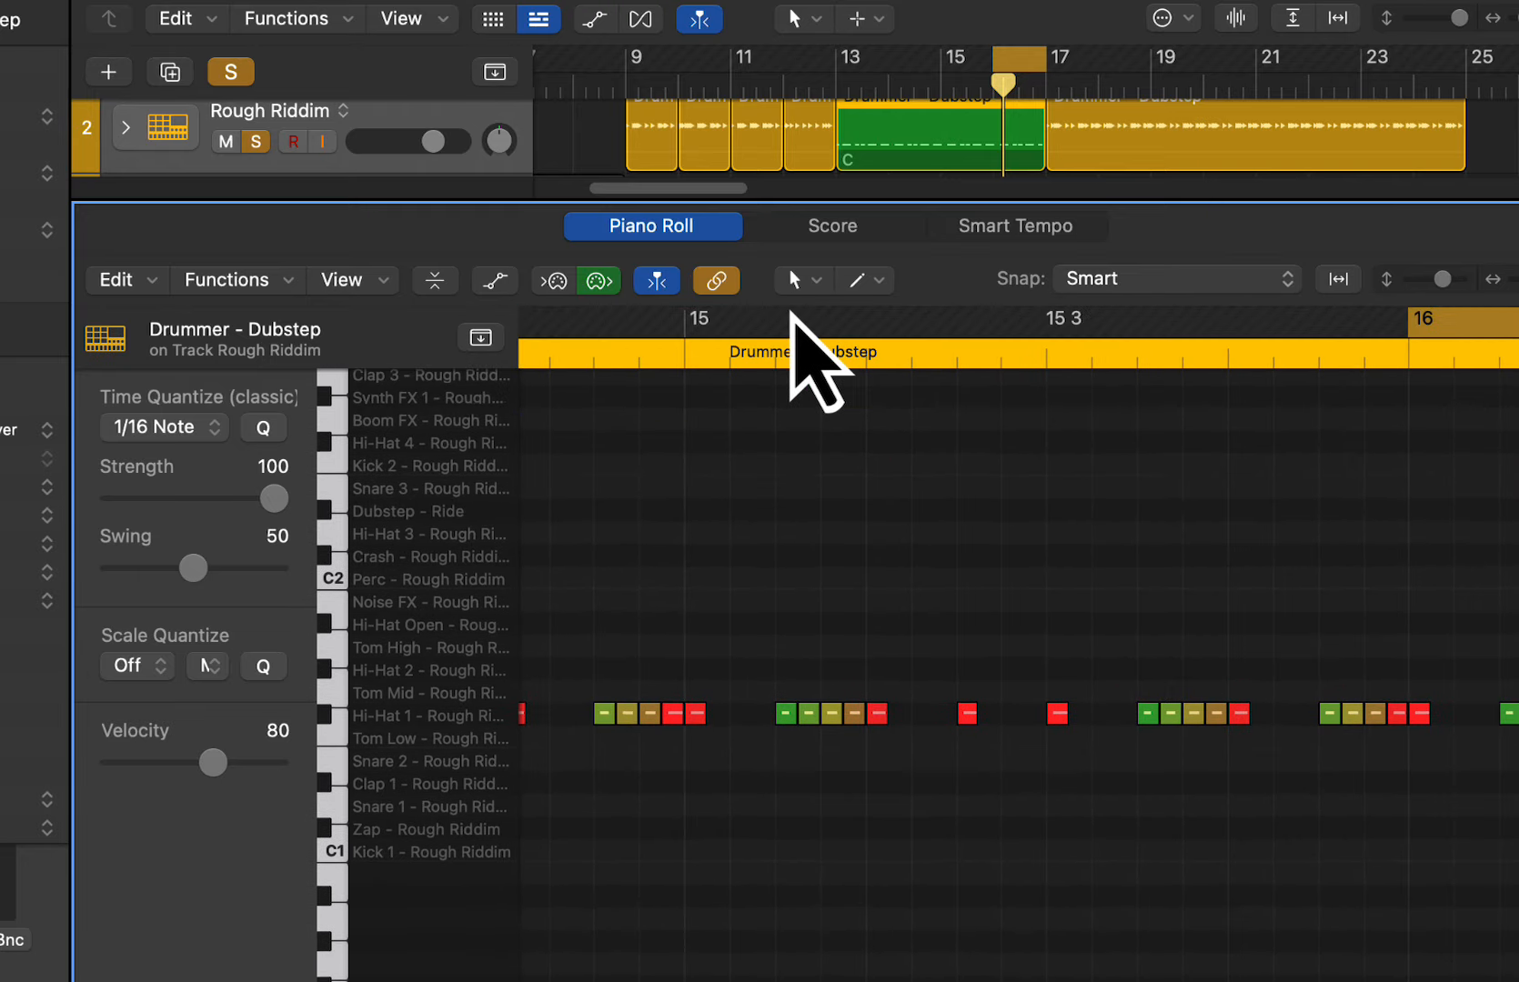
# Close the Piano Roll and convert the Rough Riddim track's Dubstep region starting at bar 17 to a MIDI region
pyautogui.press('x')
pyautogui.press('x')
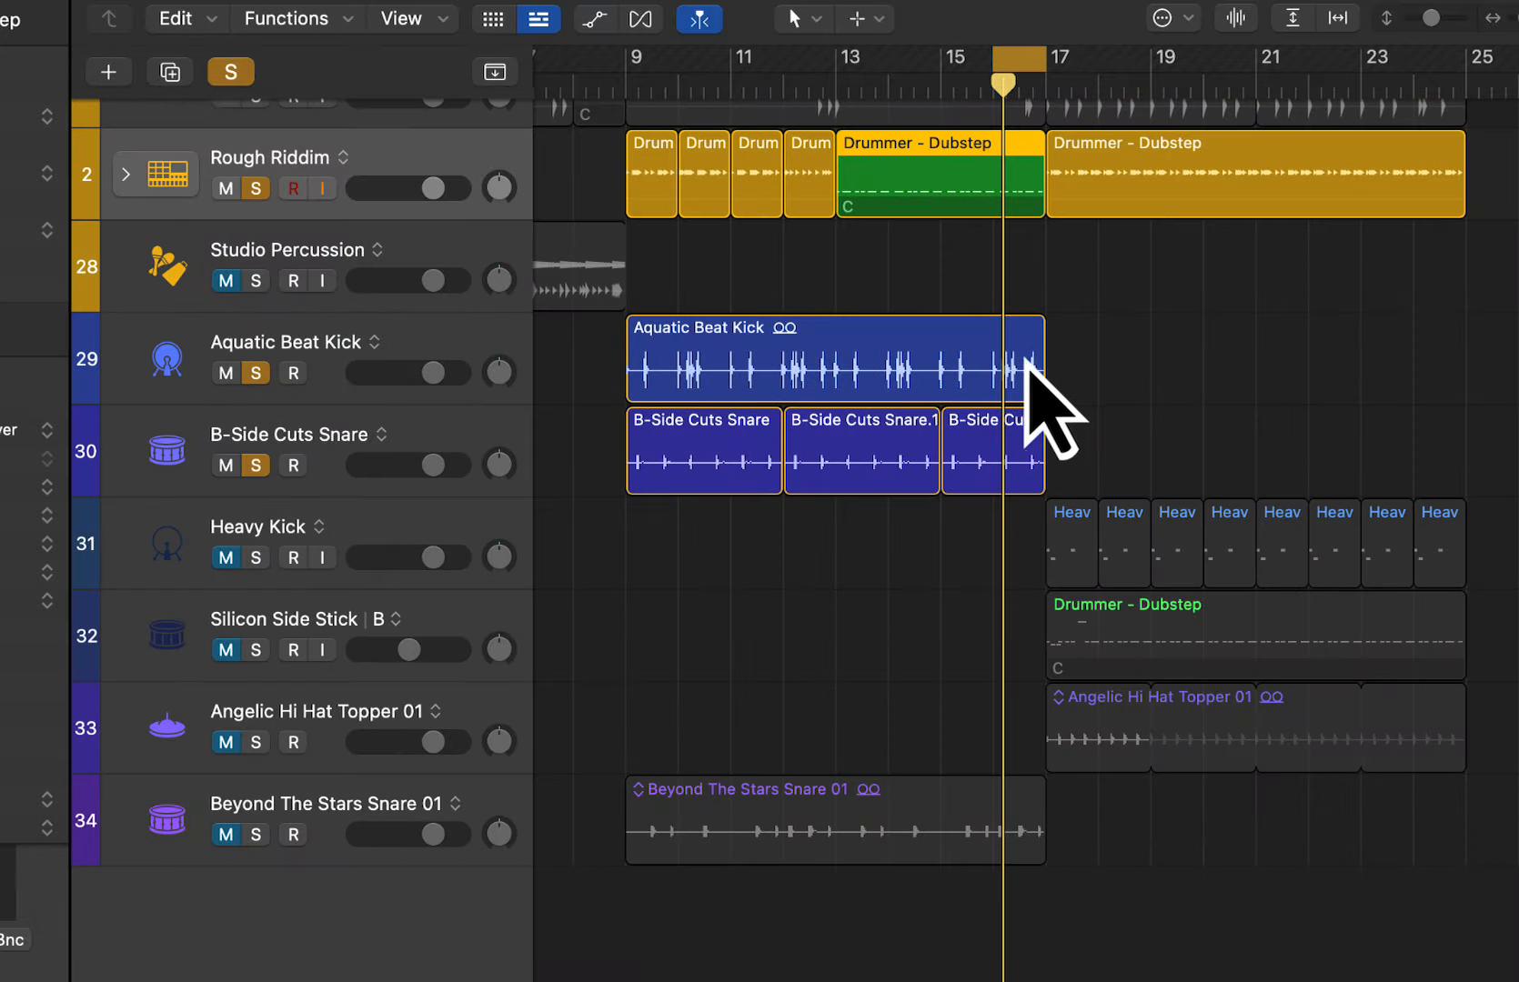
pyautogui.scroll(2, 1029, 364)
pyautogui.click(1199, 341)
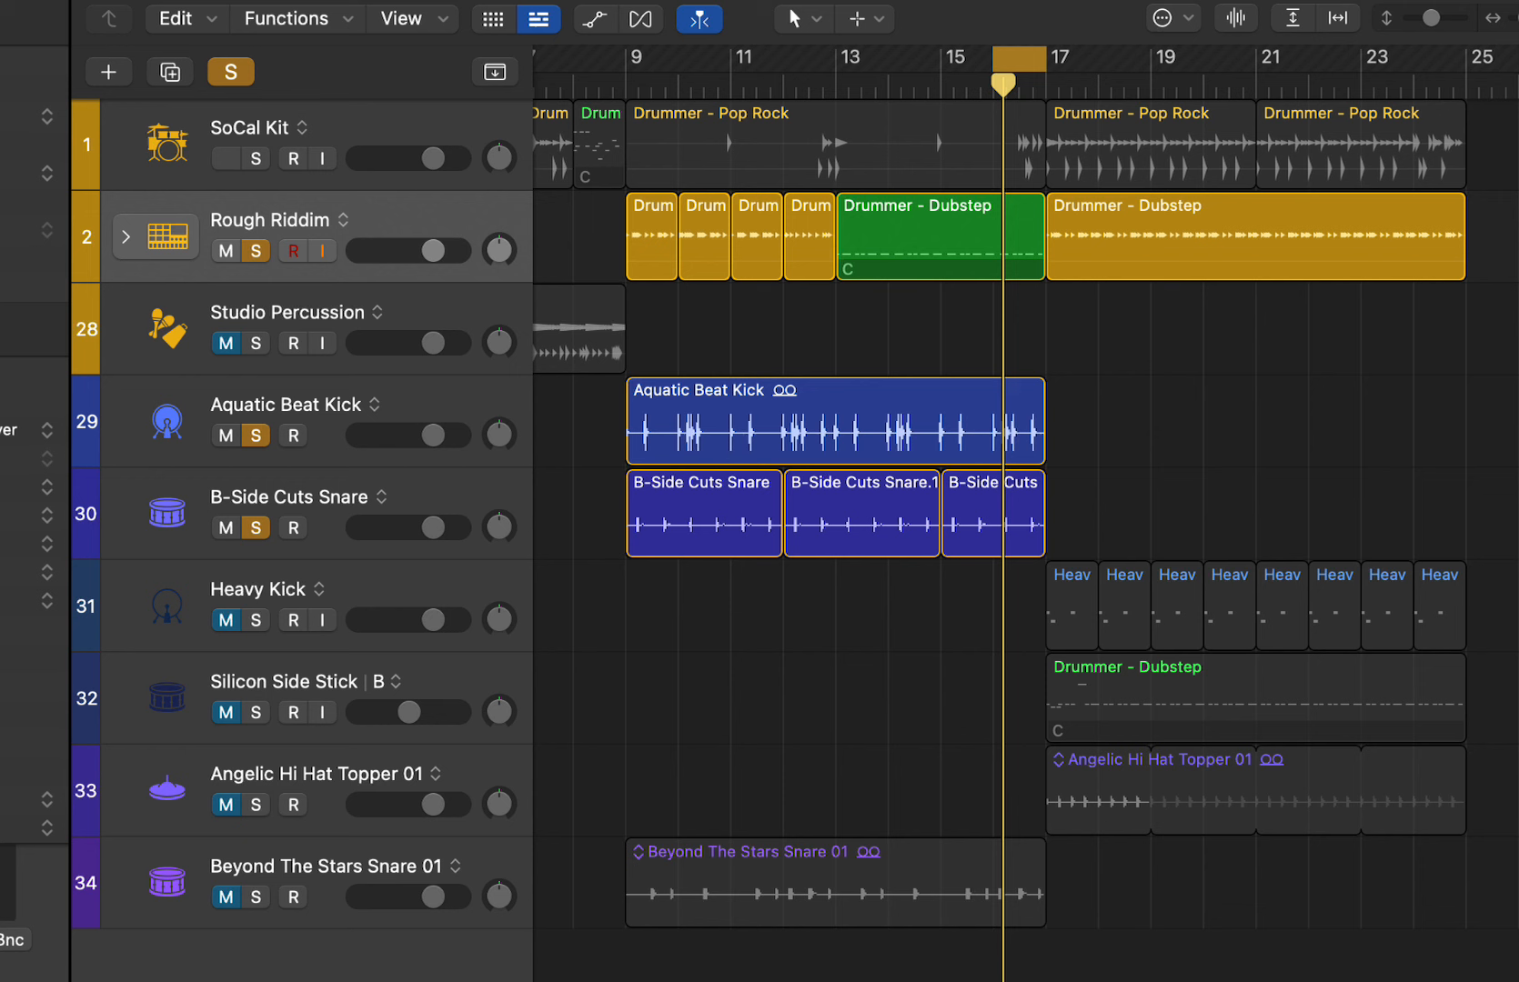
pyautogui.click(1164, 262)
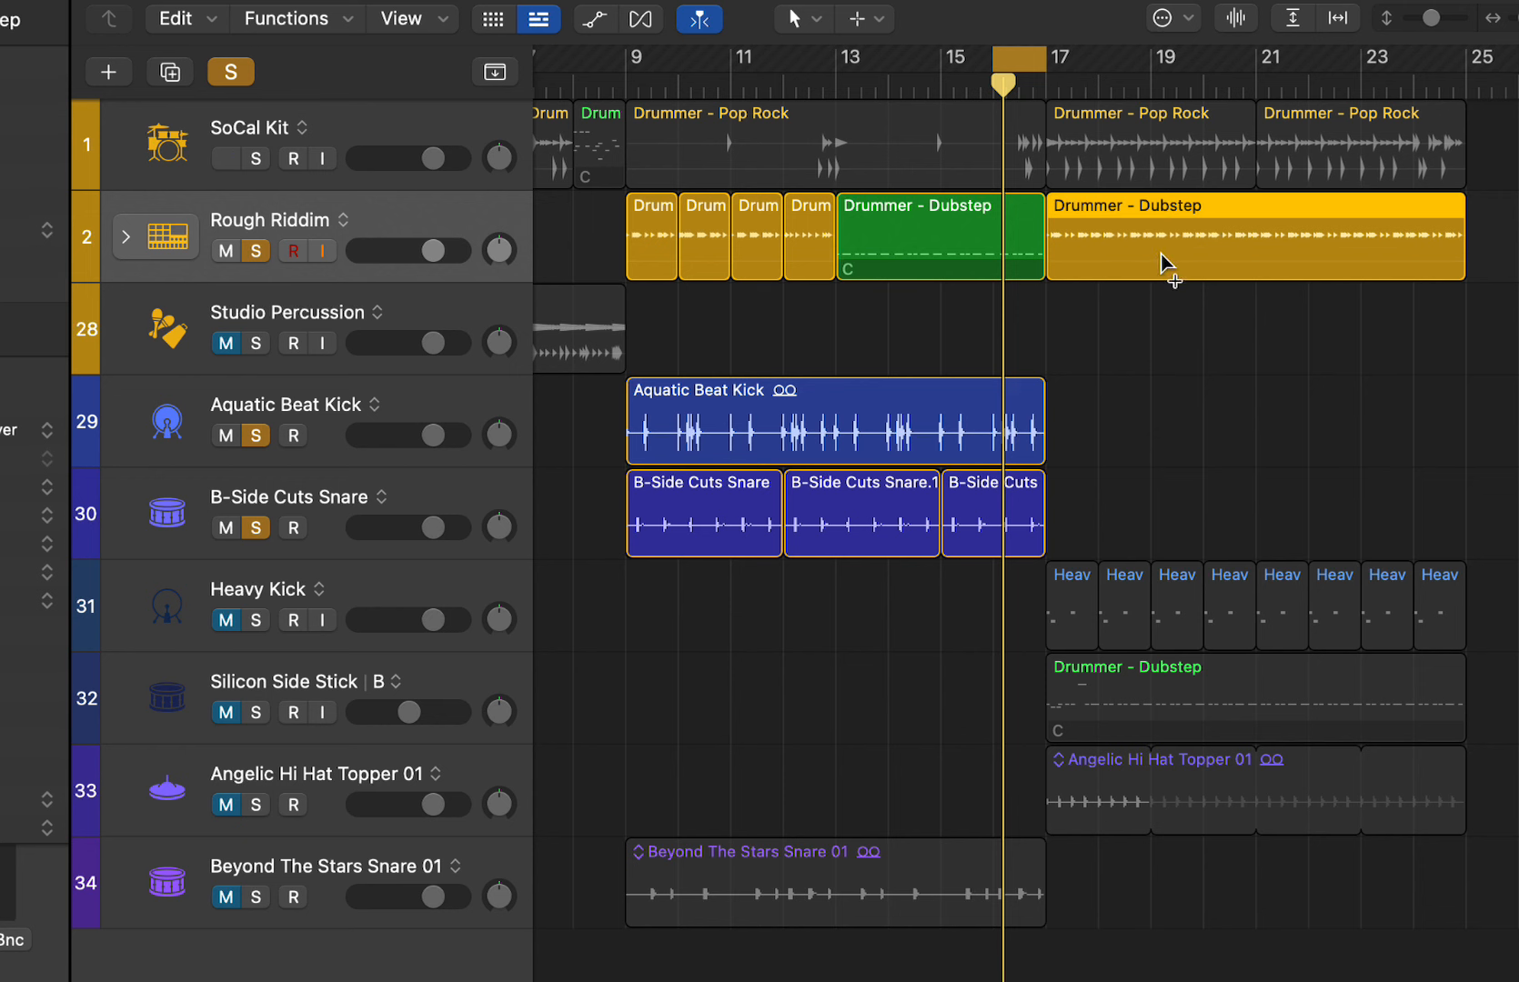
pyautogui.press('ctrl+alt+super+m')
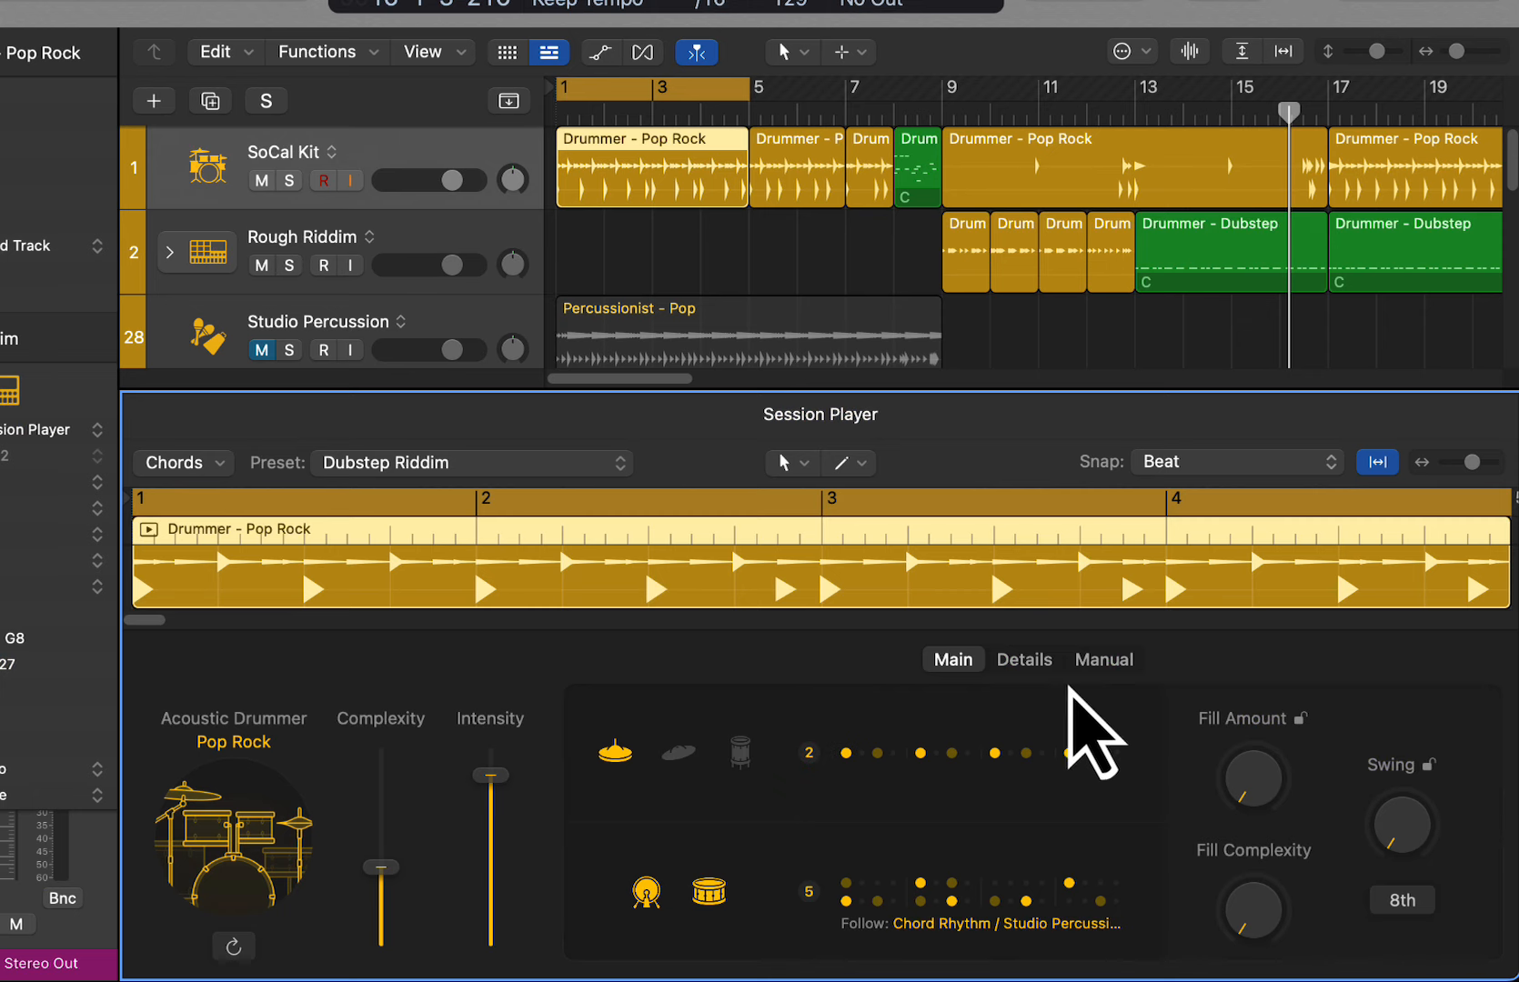
# Program a one-bar manual pattern for the first Pop Rock region, with kick on steps 1 and 9 and snare on steps 5 and 13, and play it
pyautogui.click(1105, 662)
pyautogui.click(696, 902)
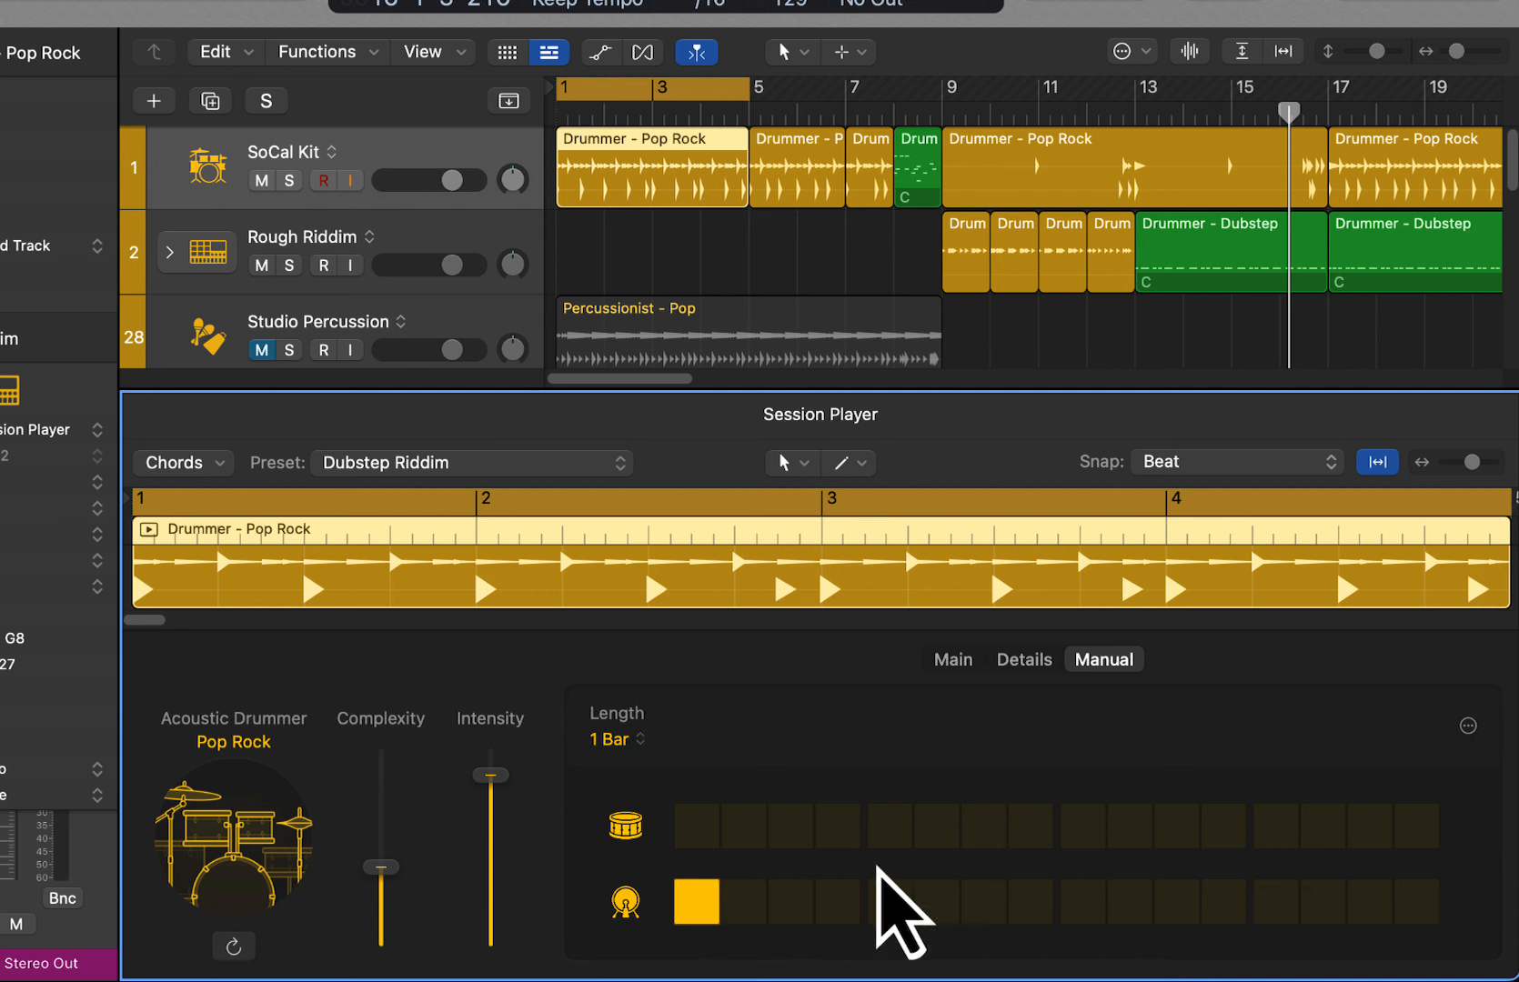
pyautogui.click(890, 834)
pyautogui.click(1079, 908)
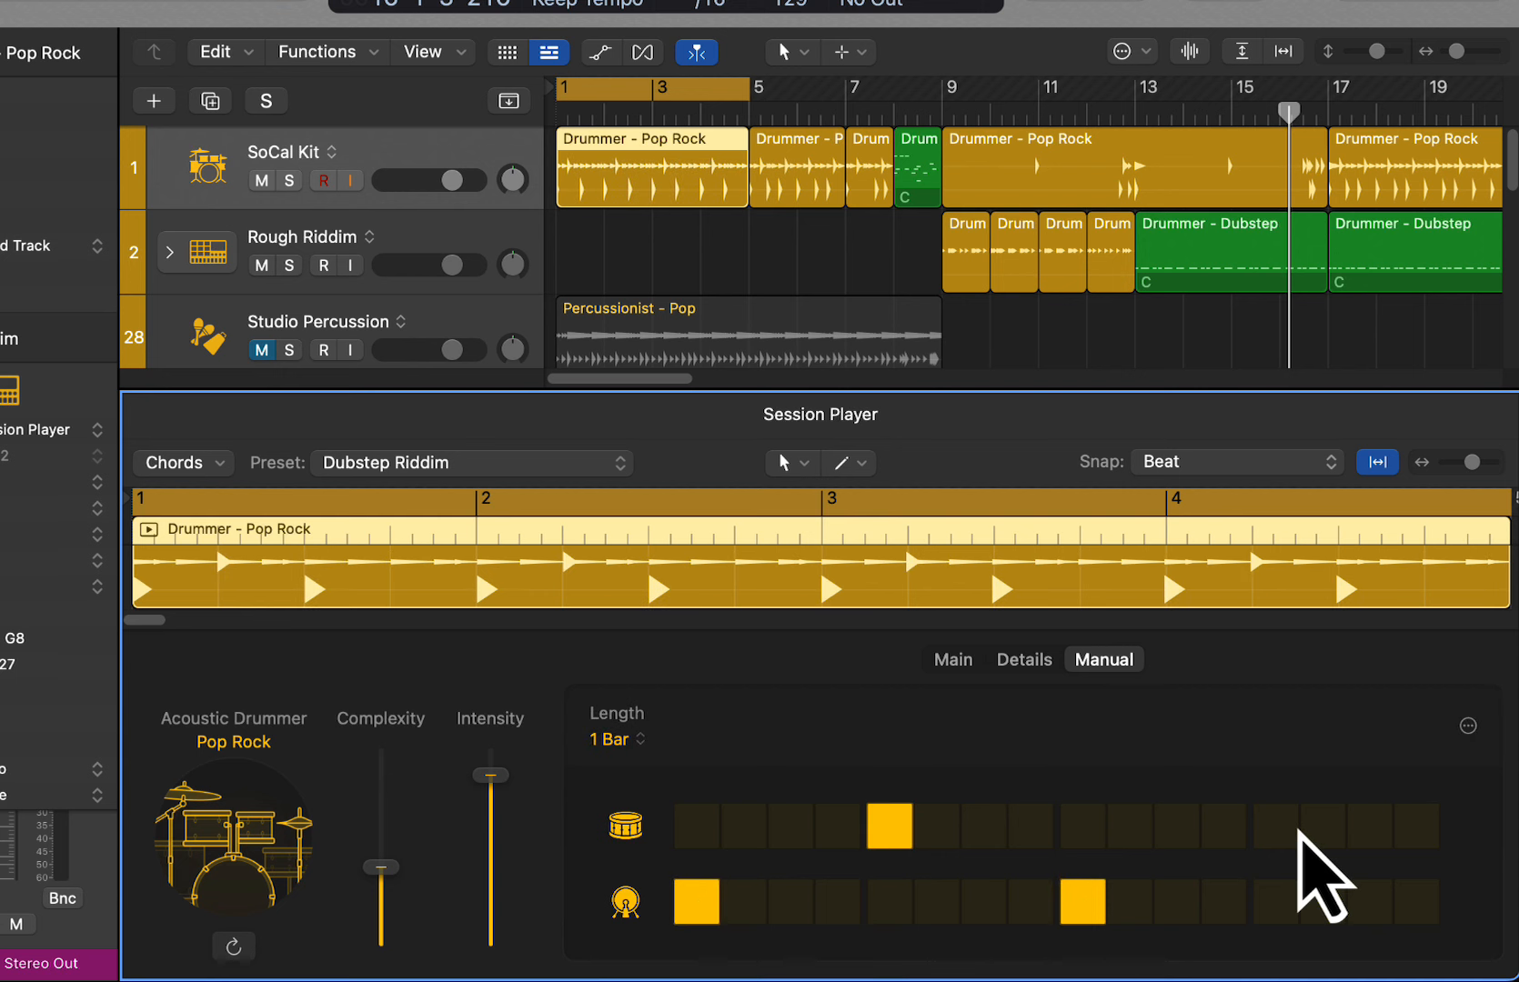
pyautogui.click(1293, 831)
pyautogui.press('space')
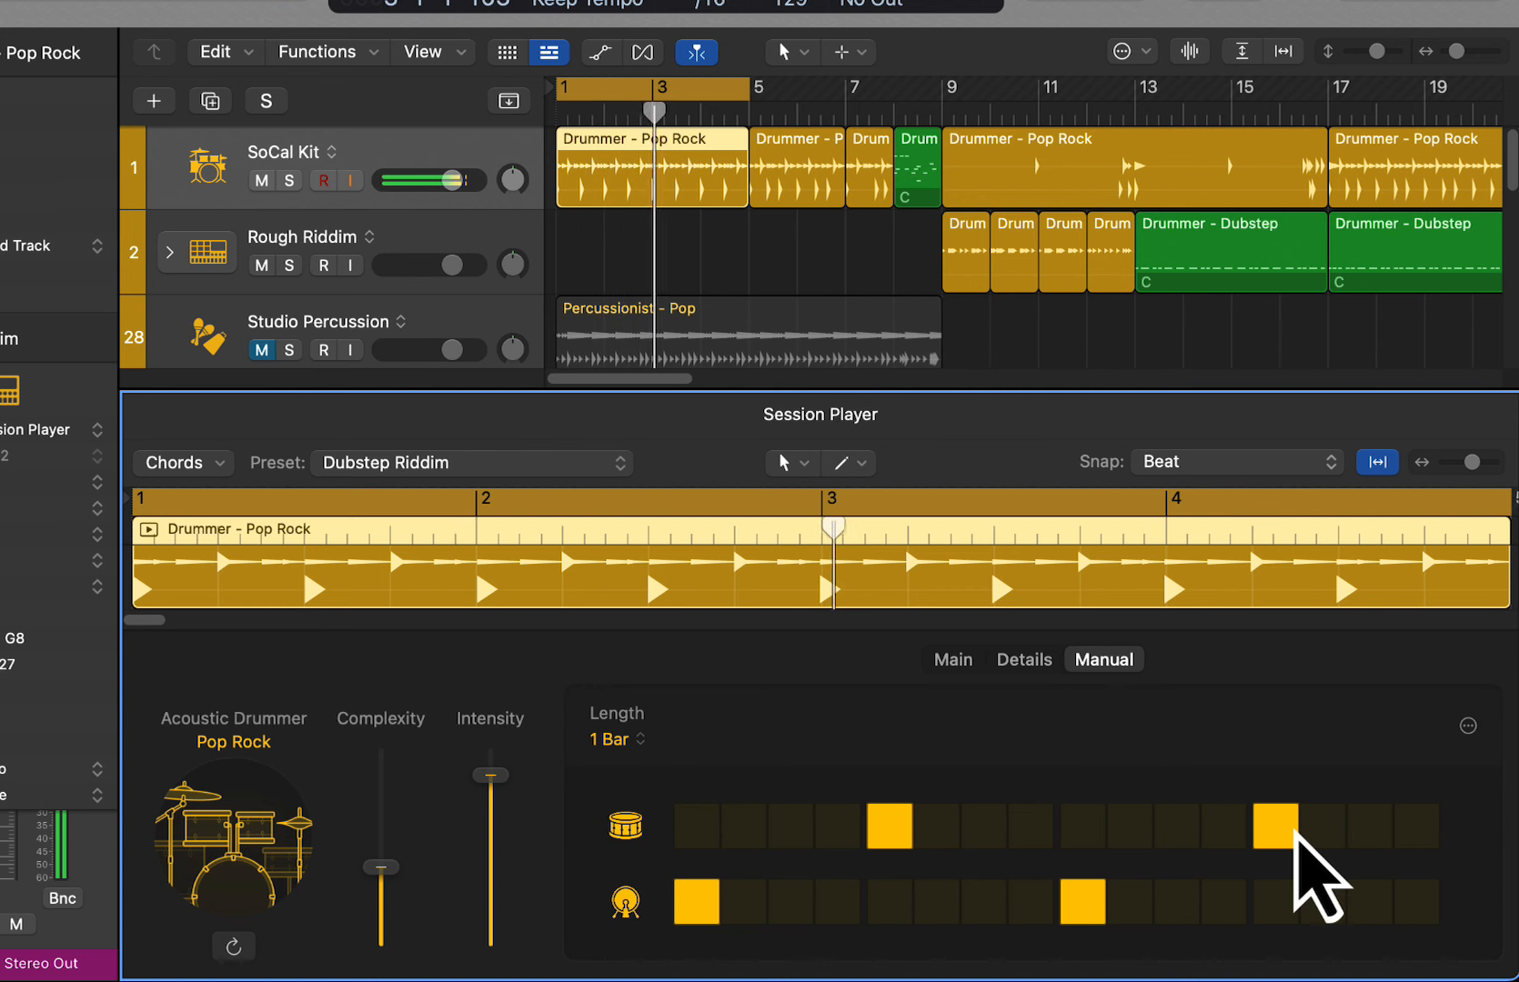
pyautogui.click(633, 743)
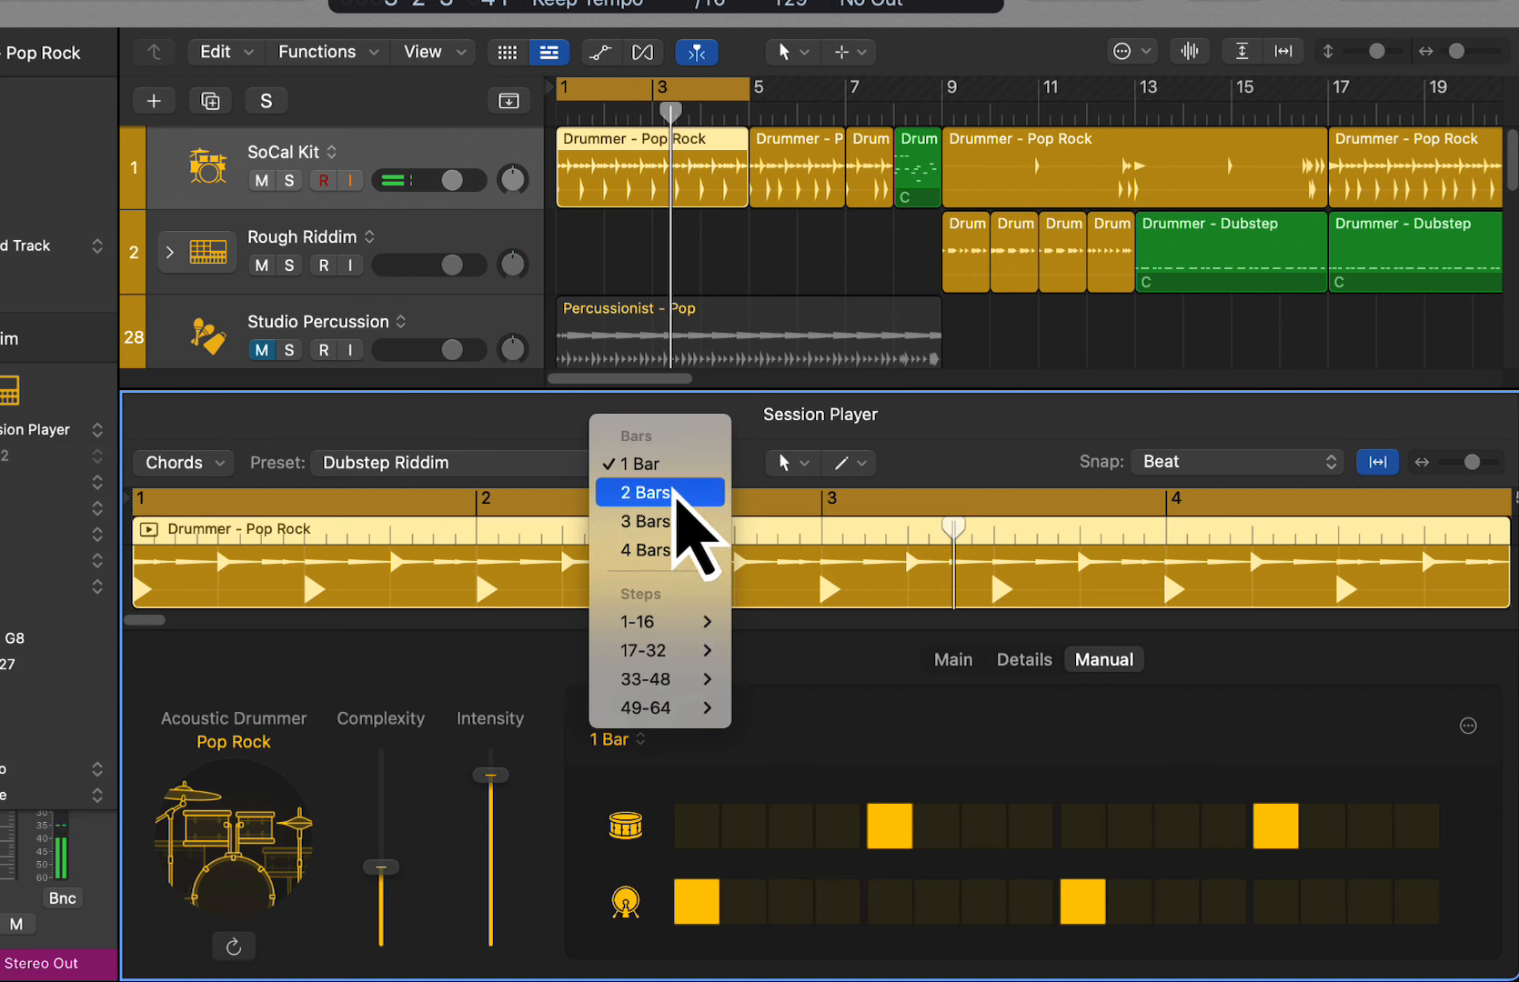
pyautogui.click(866, 718)
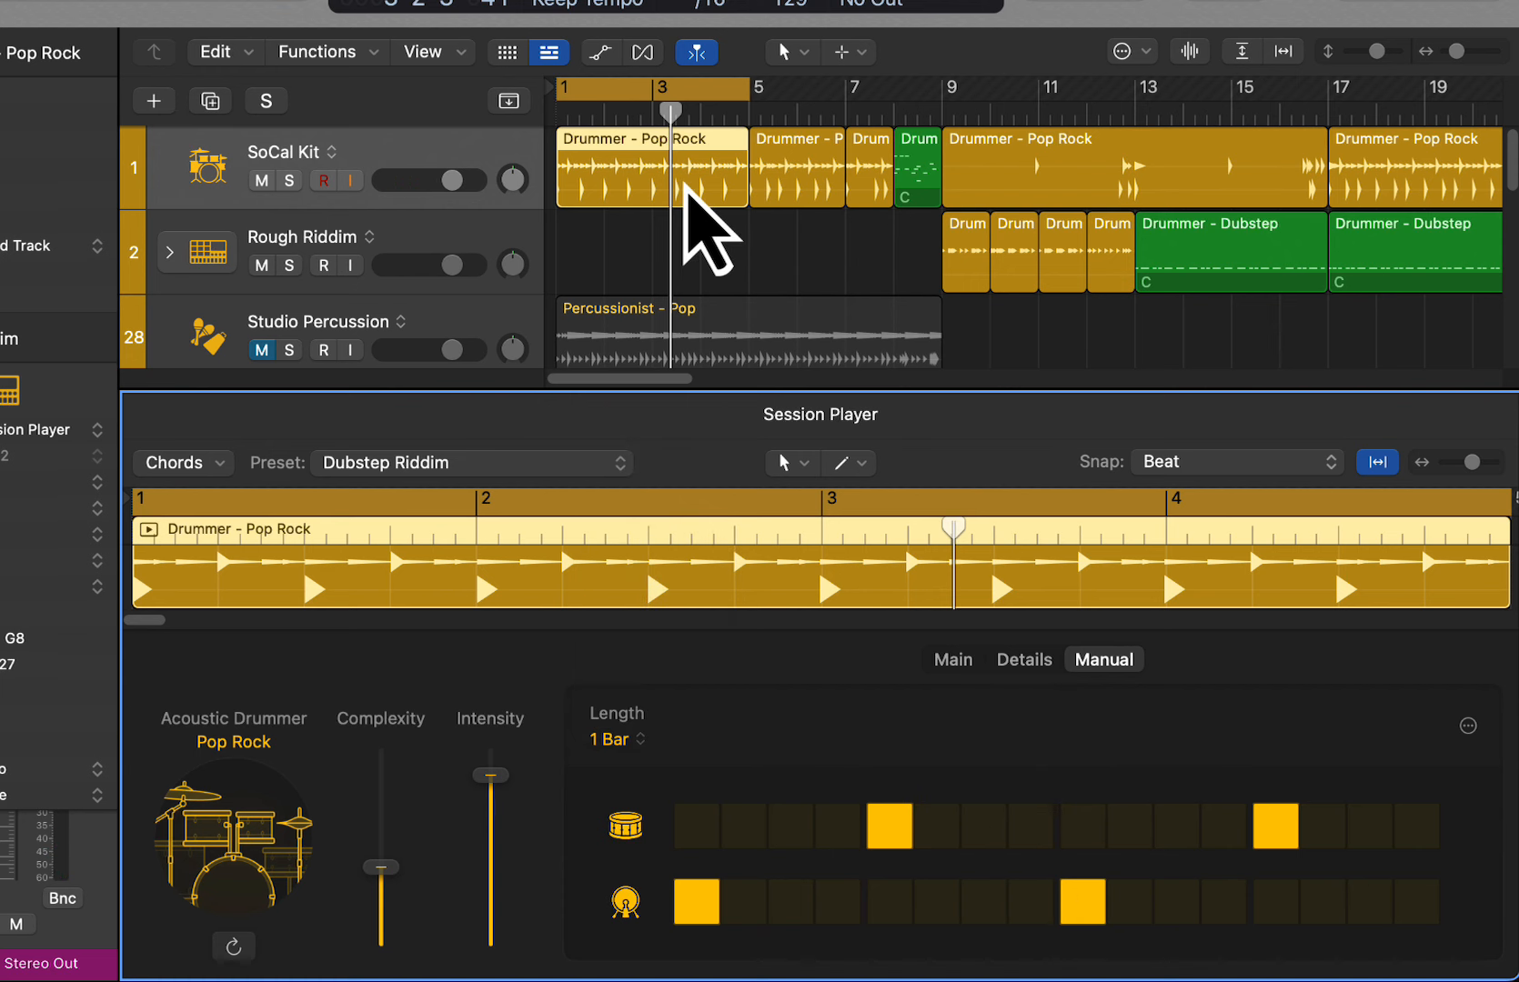
# Set the Ghost Notes of the first Pop Rock region to 0 % and play it back
pyautogui.click(1033, 662)
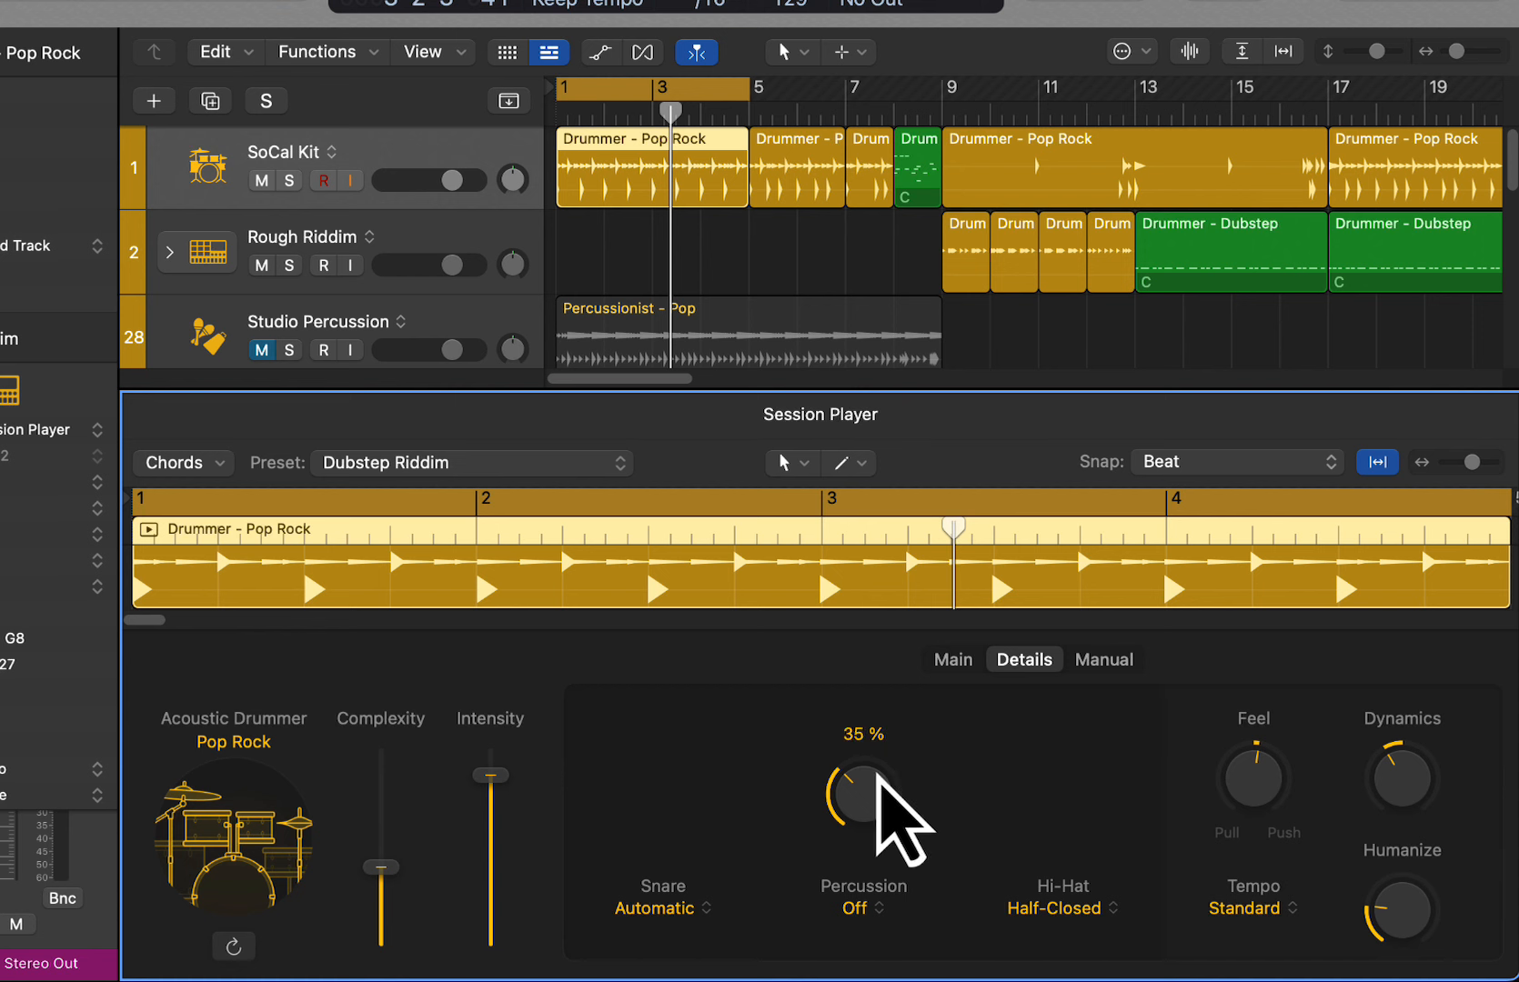
pyautogui.moveTo(877, 775); pyautogui.dragTo(922, 928)
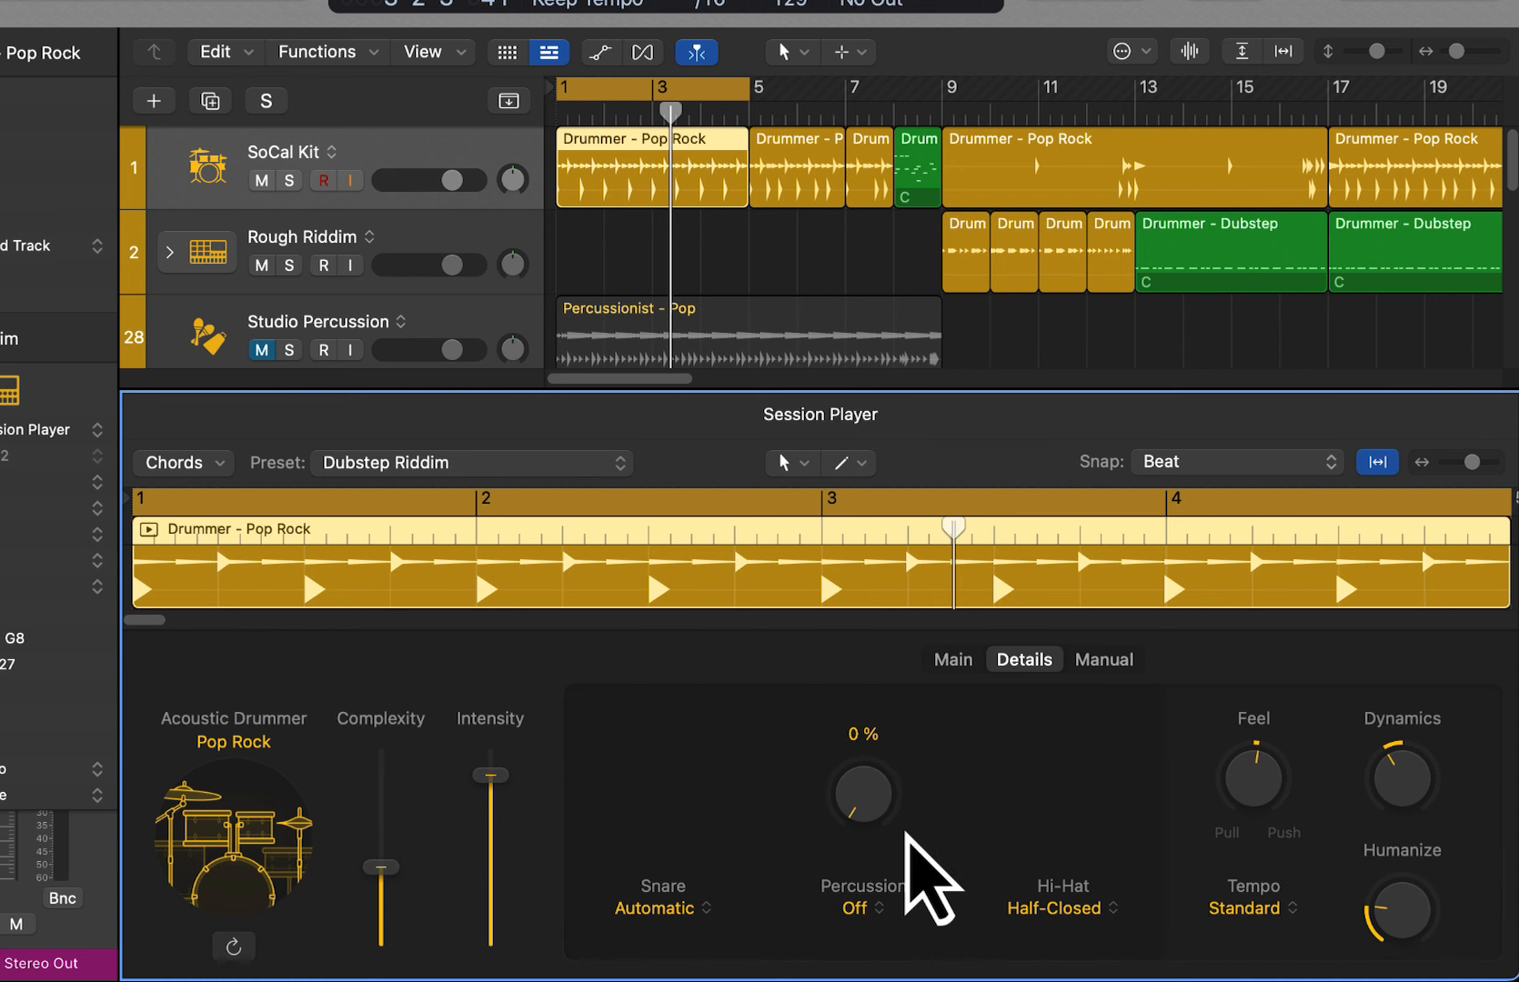
pyautogui.press('space')
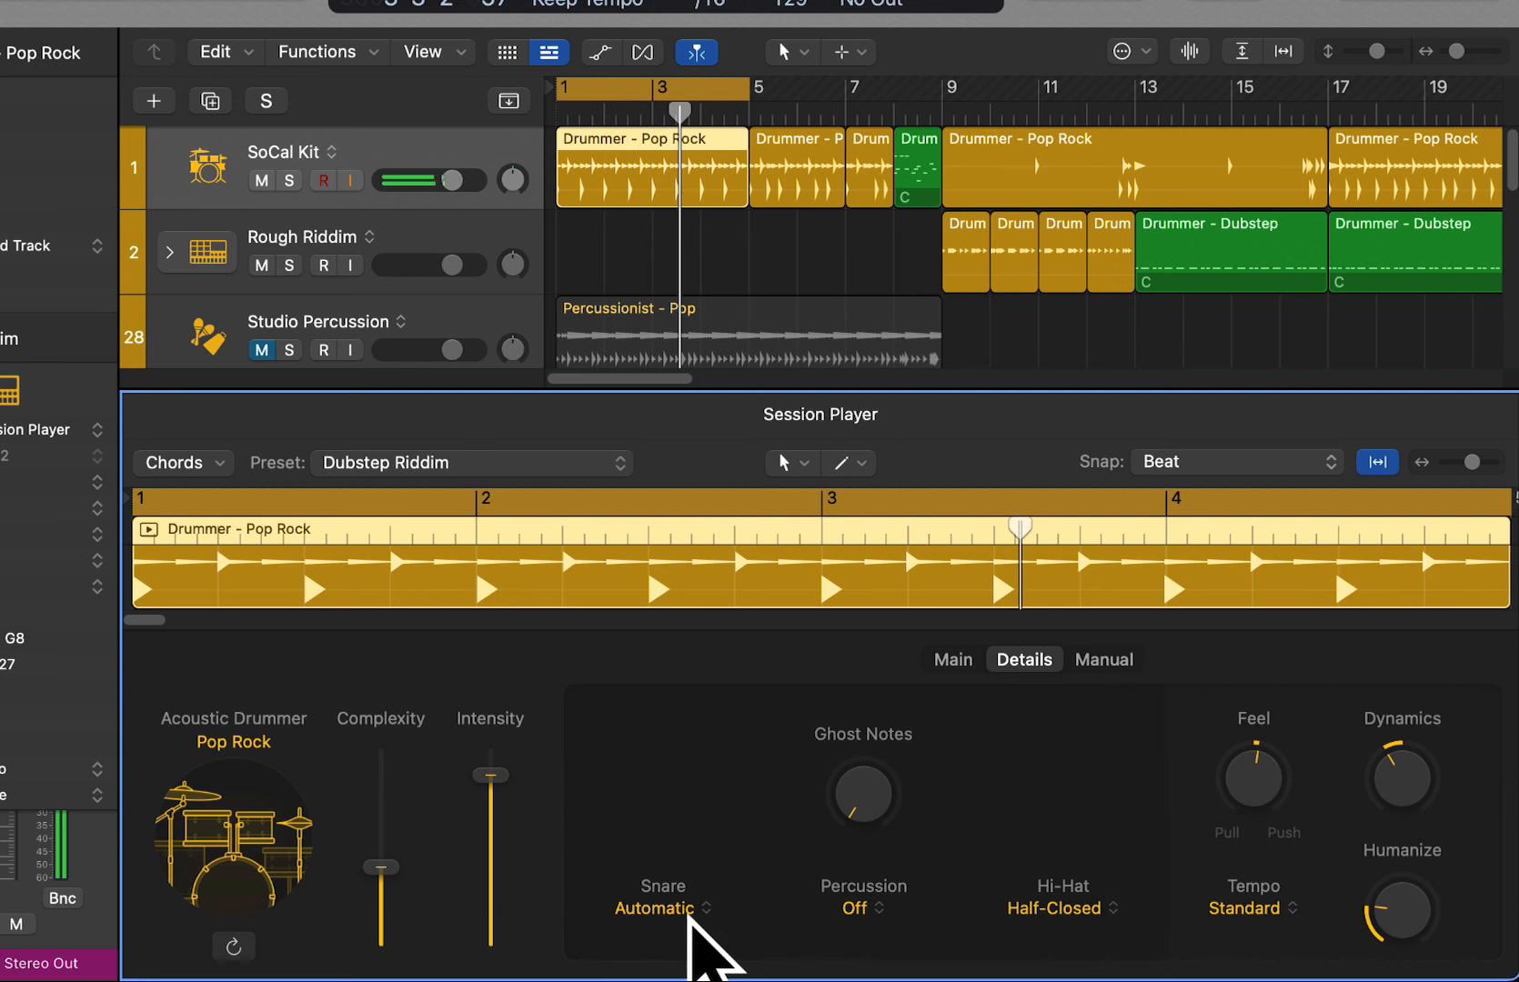
# Try the Tom option as the snare sound and raise the Ghost Notes amount
pyautogui.click(688, 908)
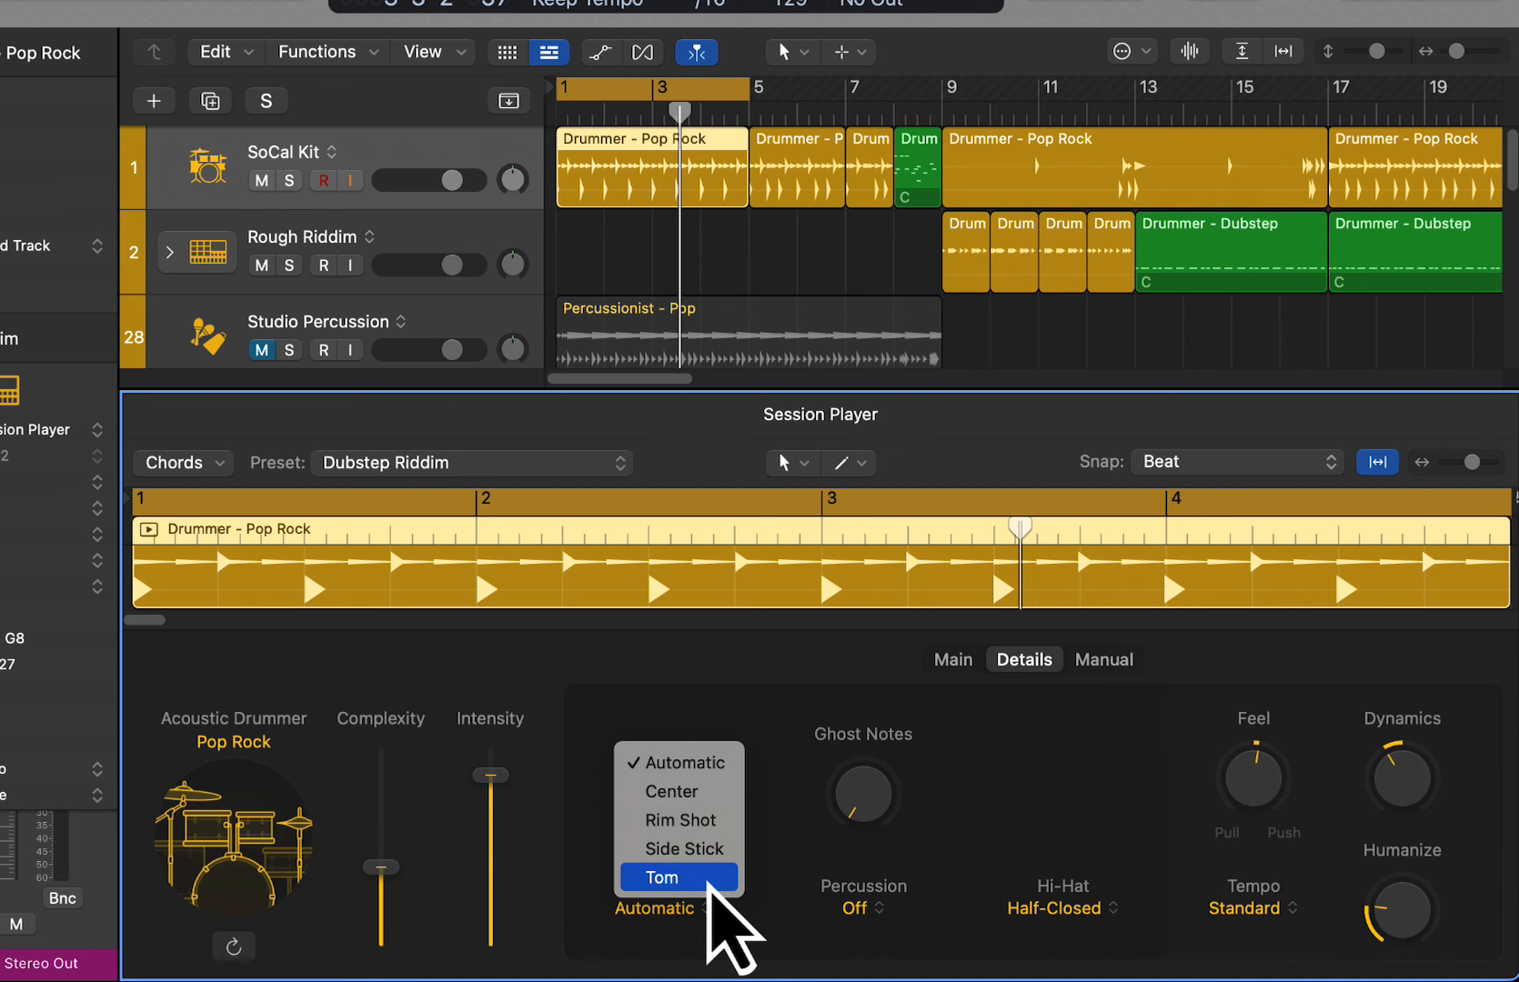
pyautogui.click(711, 887)
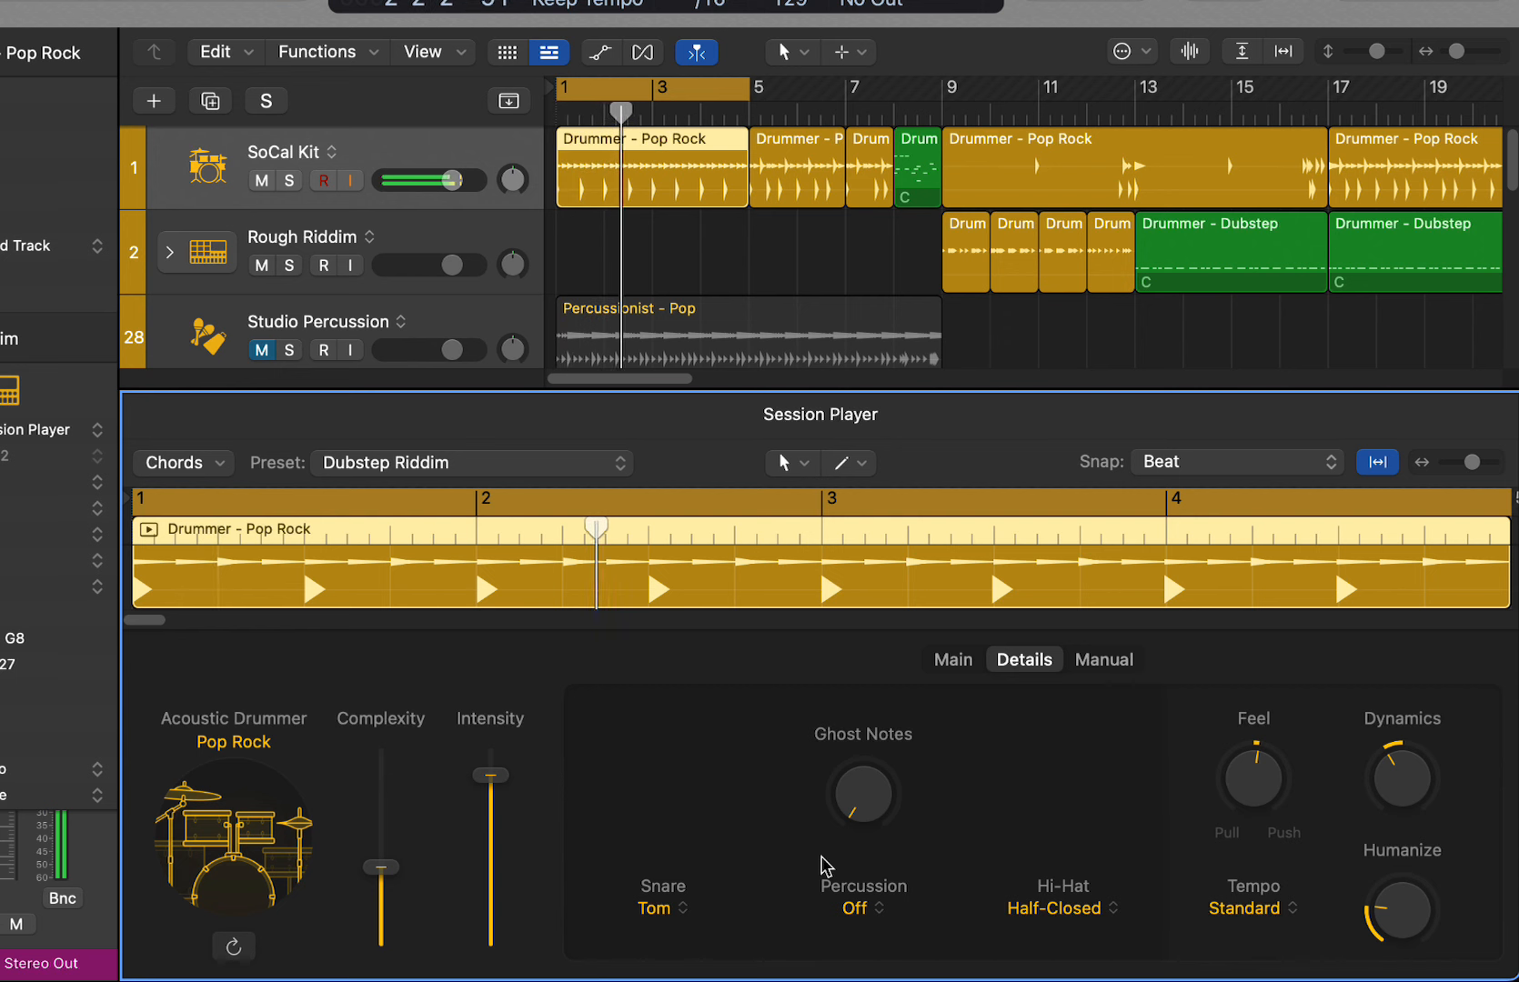
pyautogui.moveTo(859, 829); pyautogui.dragTo(868, 719)
pyautogui.moveTo(868, 798); pyautogui.dragTo(859, 724)
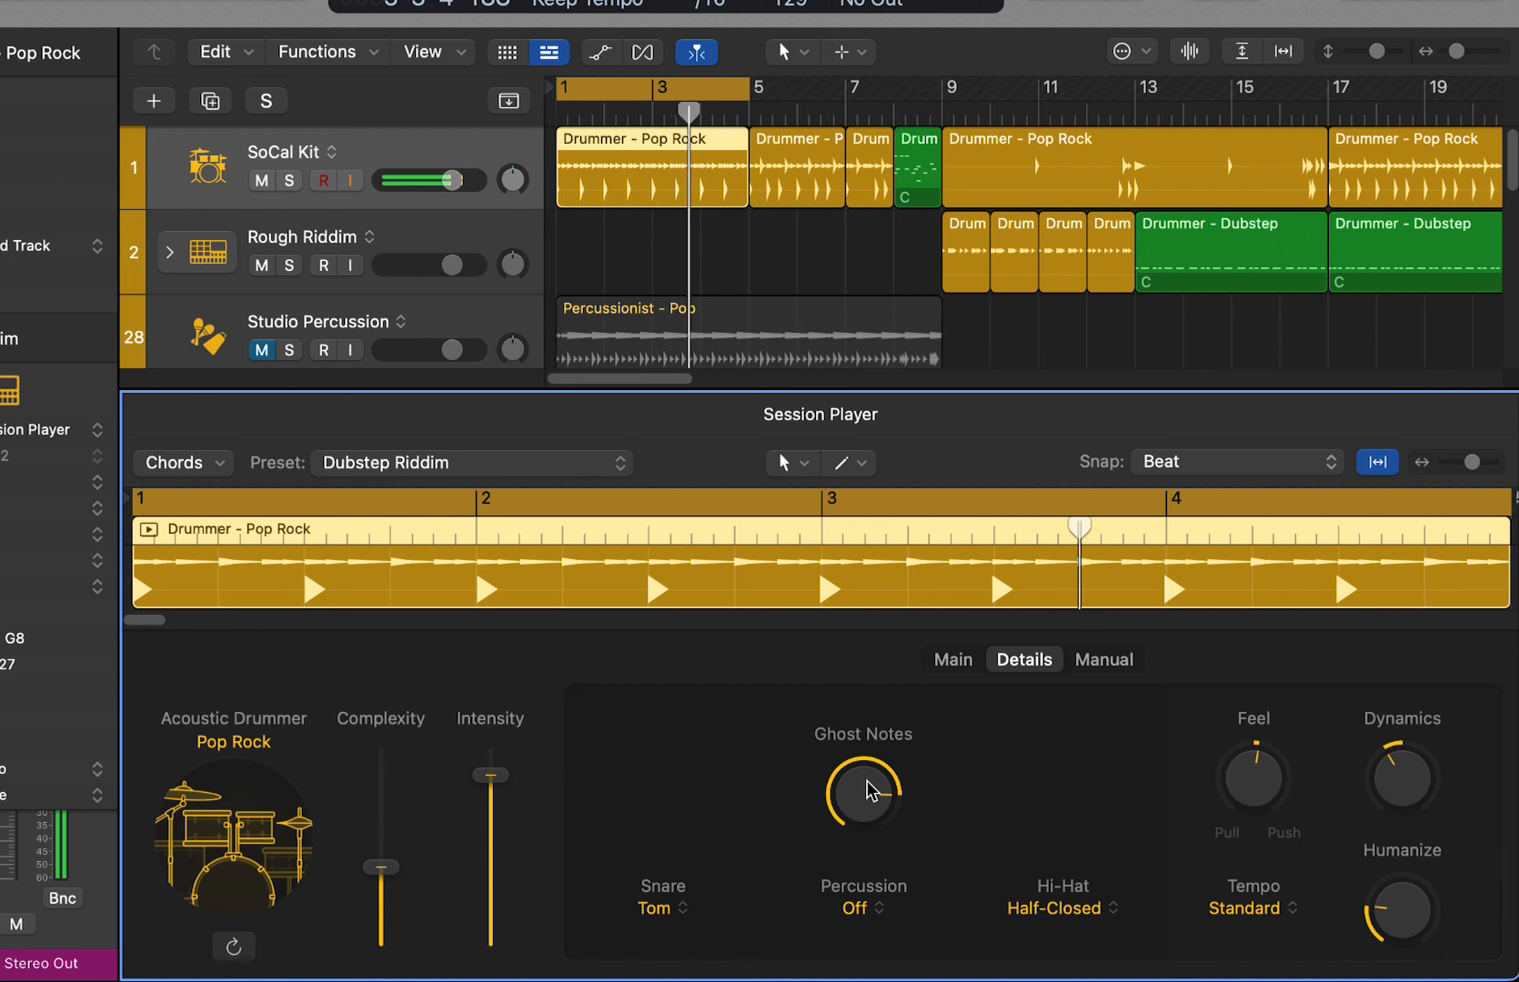
# Switch the snare sound to Side Stick and bring the Ghost Notes down to 0 %
pyautogui.click(680, 908)
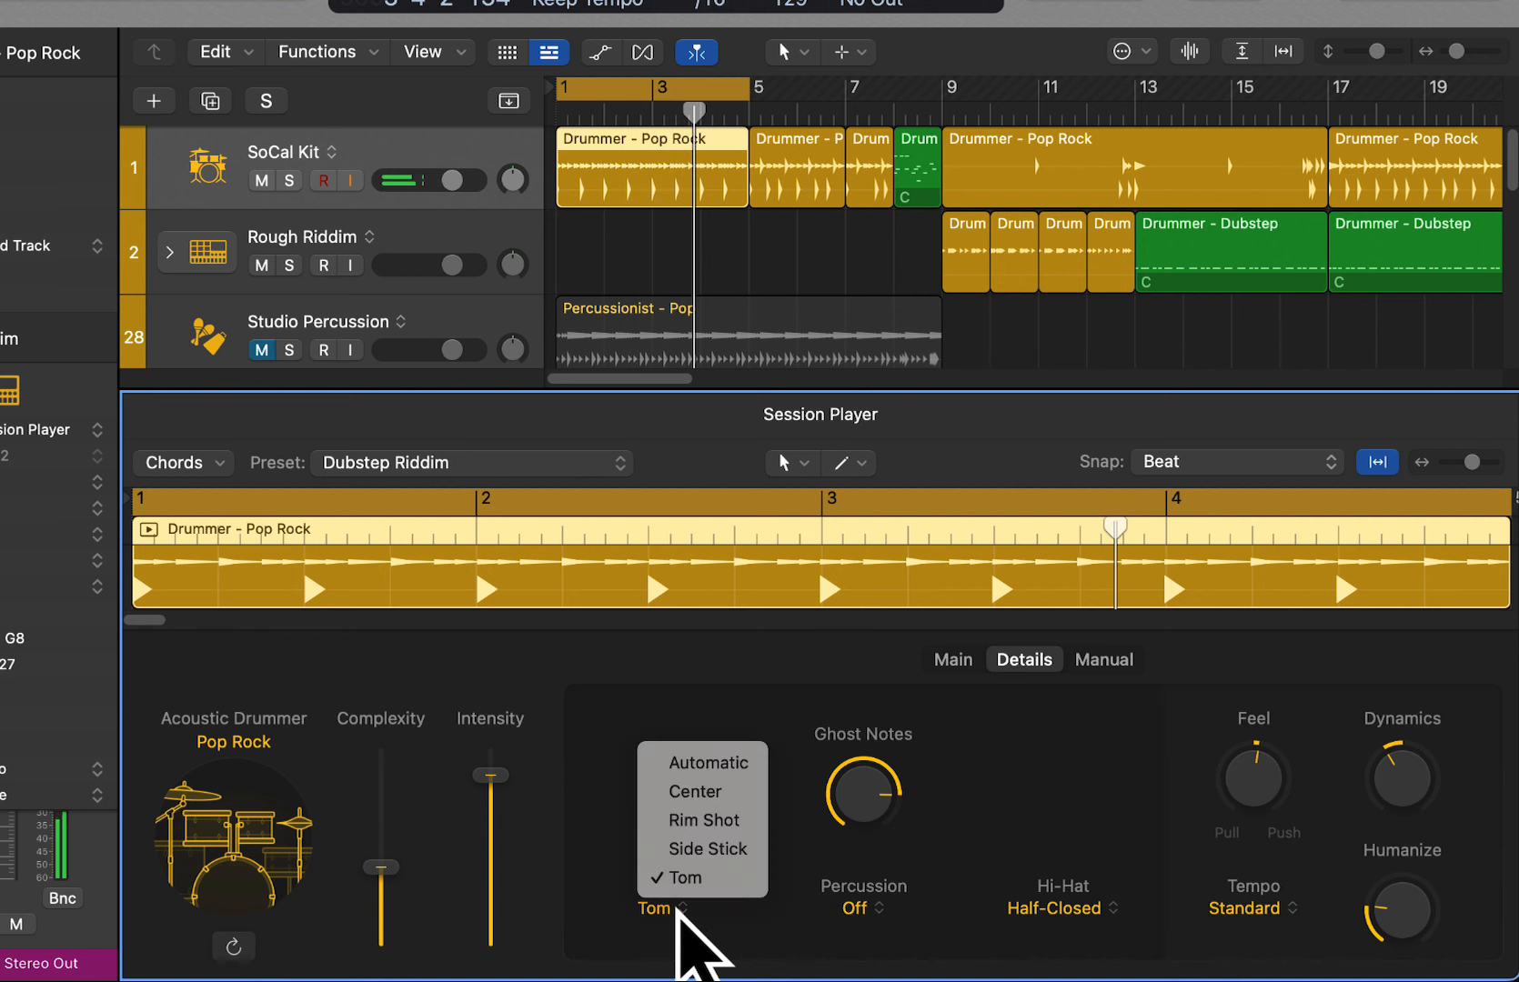
pyautogui.click(705, 854)
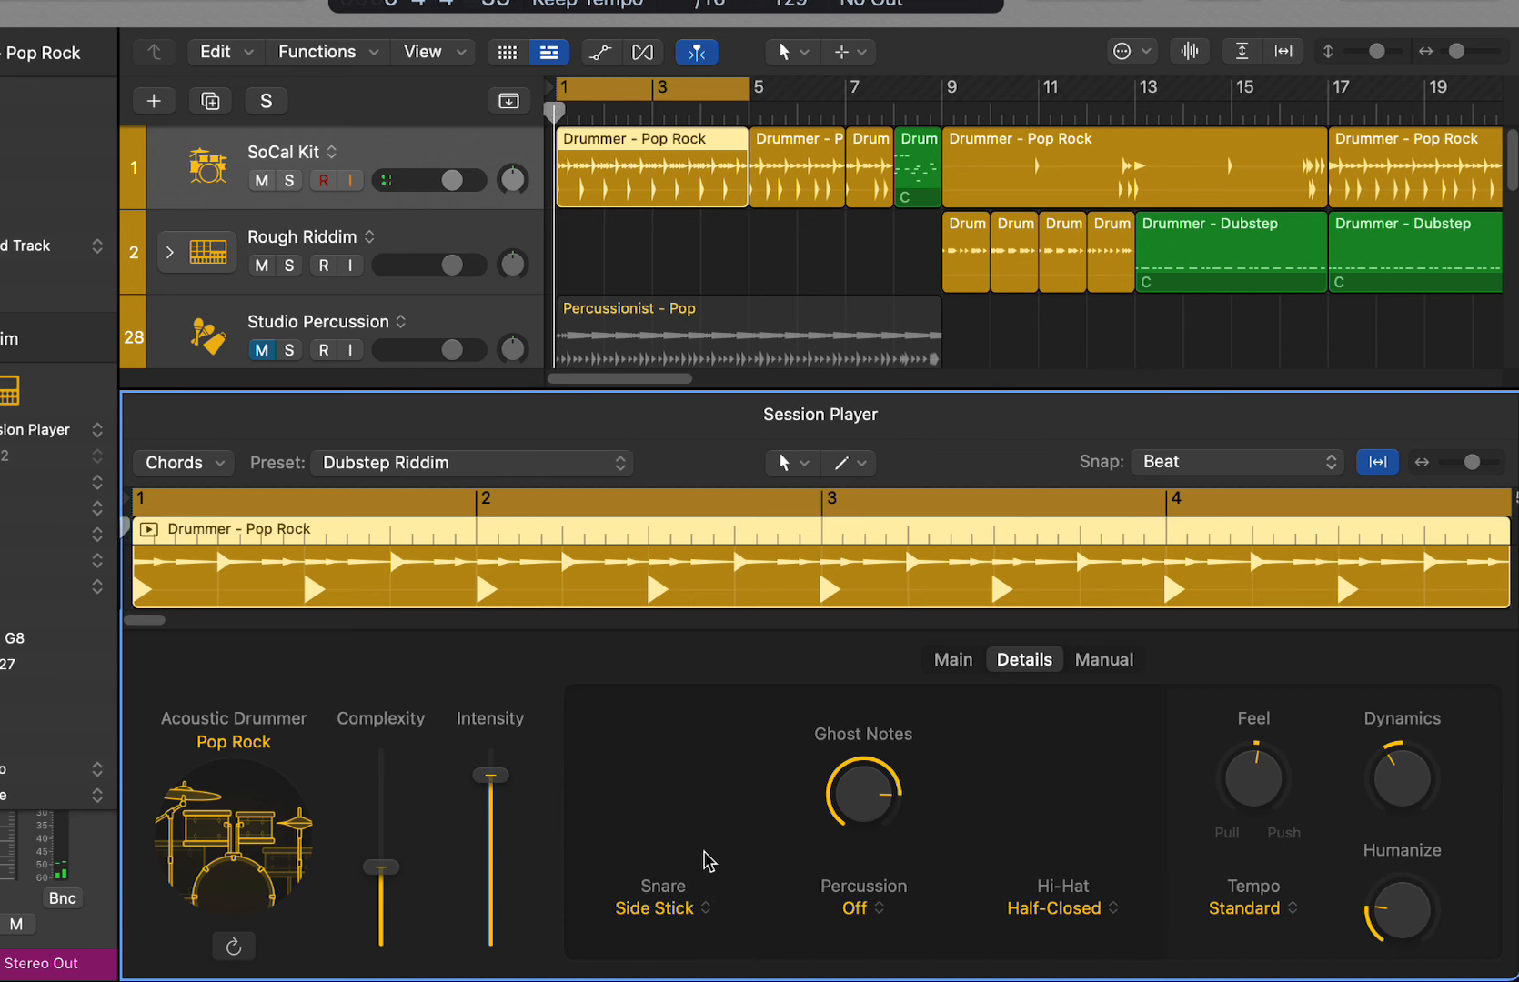
pyautogui.moveTo(847, 811)
pyautogui.moveTo(847, 812)
pyautogui.mouseDown()
pyautogui.moveTo(873, 980)
pyautogui.moveTo(875, 836)
pyautogui.moveTo(859, 794)
pyautogui.mouseUp()
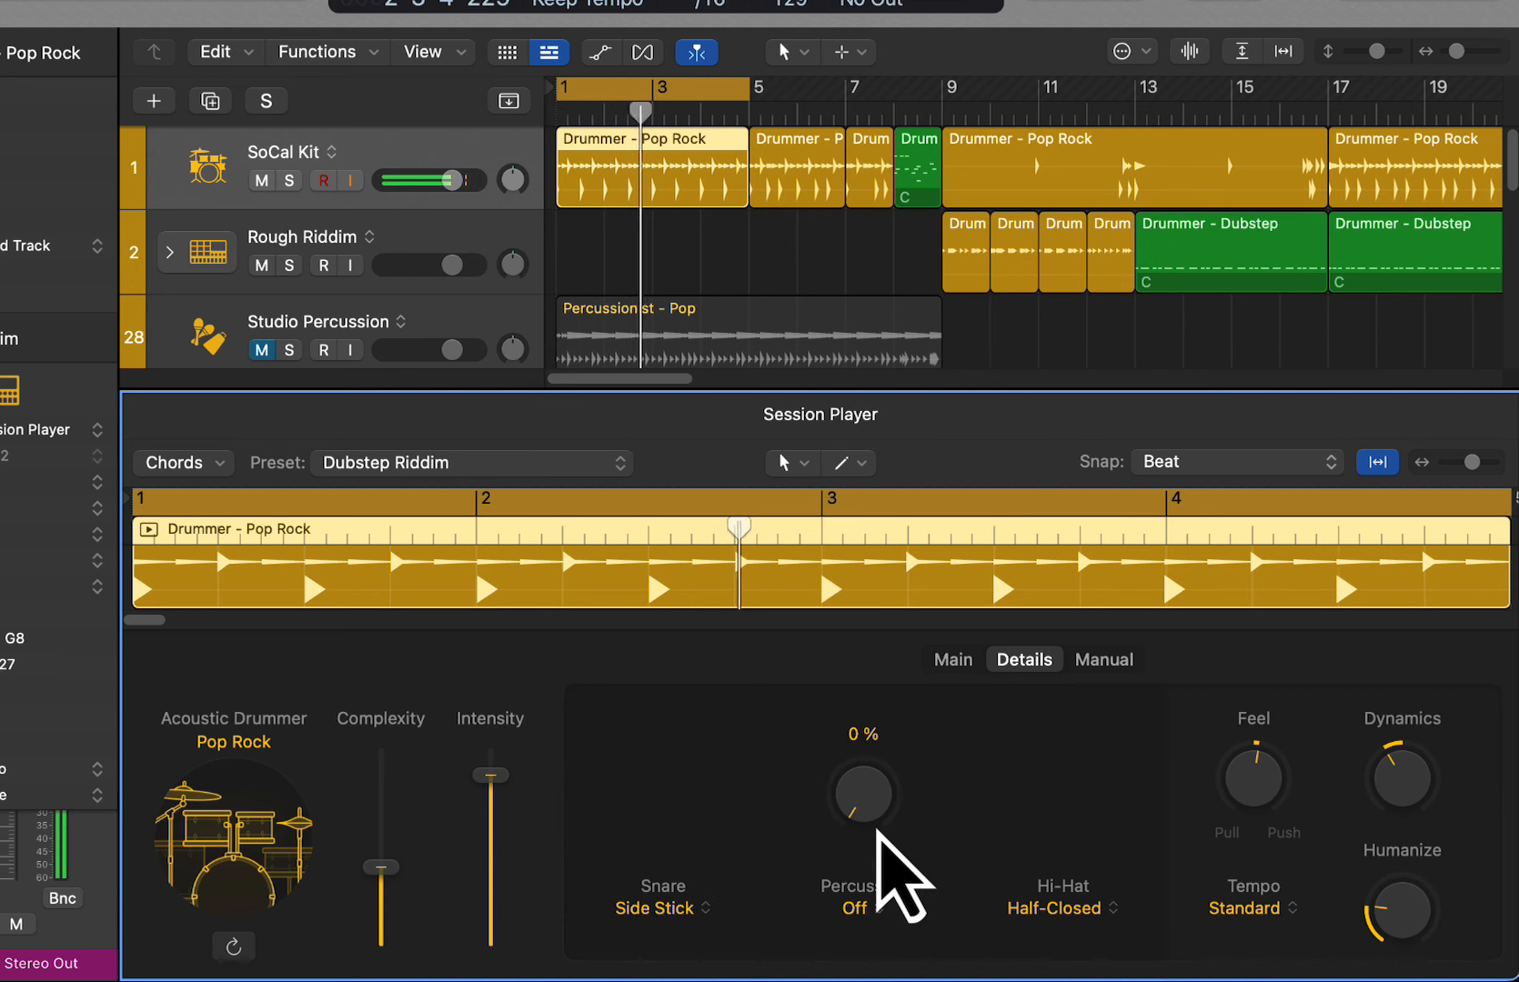
# Audition Rim Shot as the snare sound and settle on Center
pyautogui.click(701, 908)
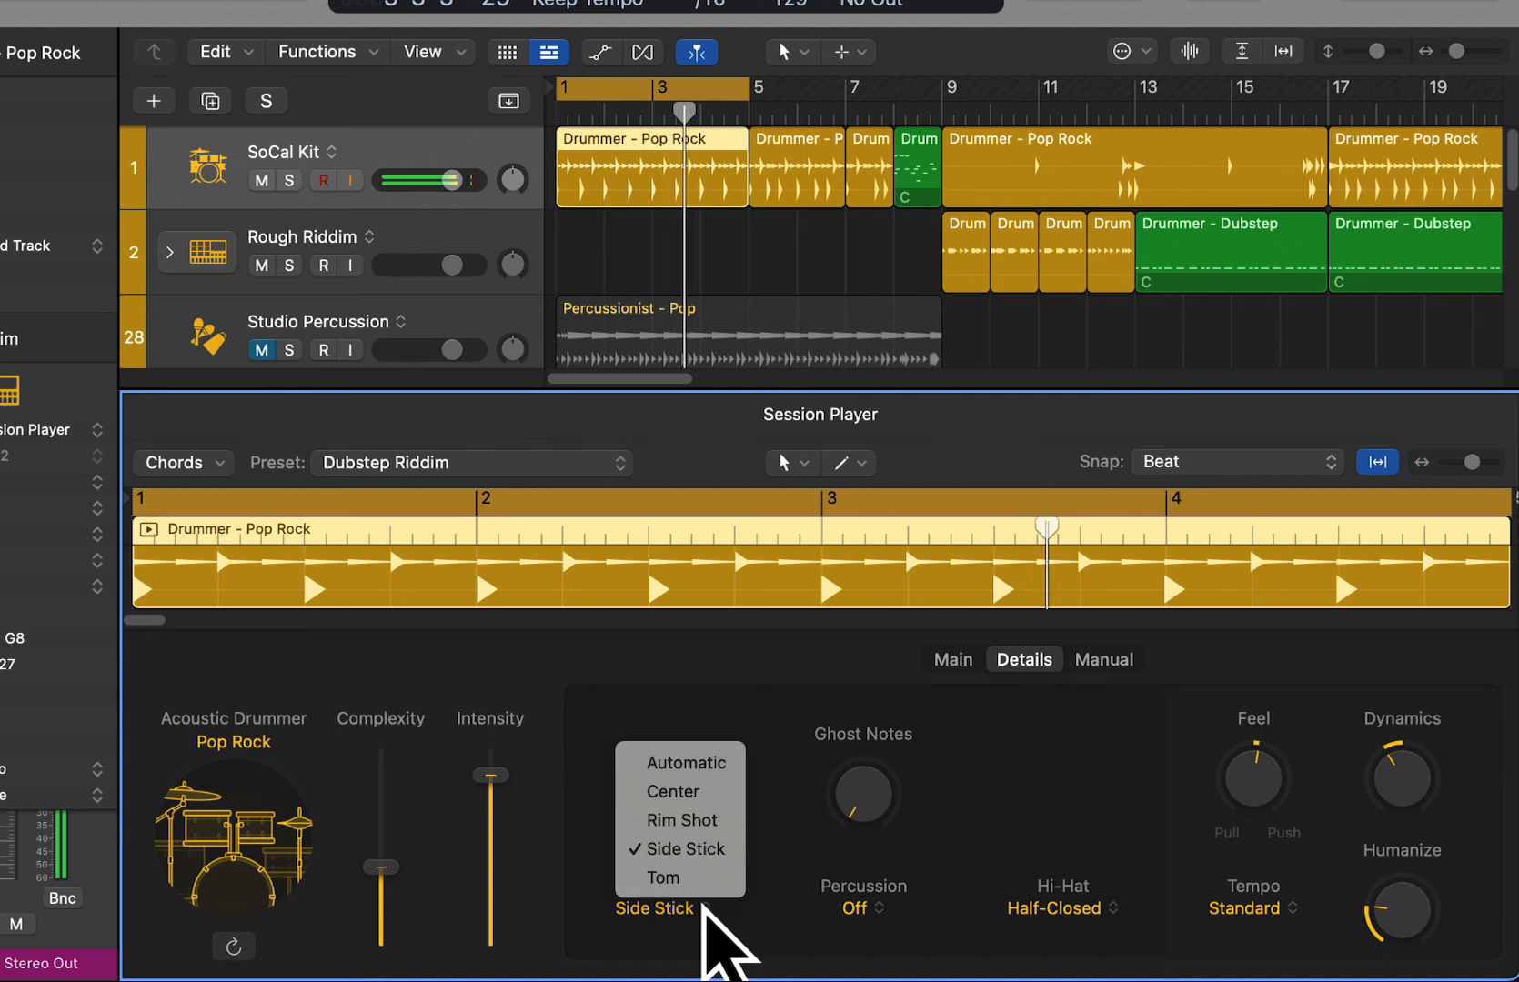
pyautogui.click(716, 823)
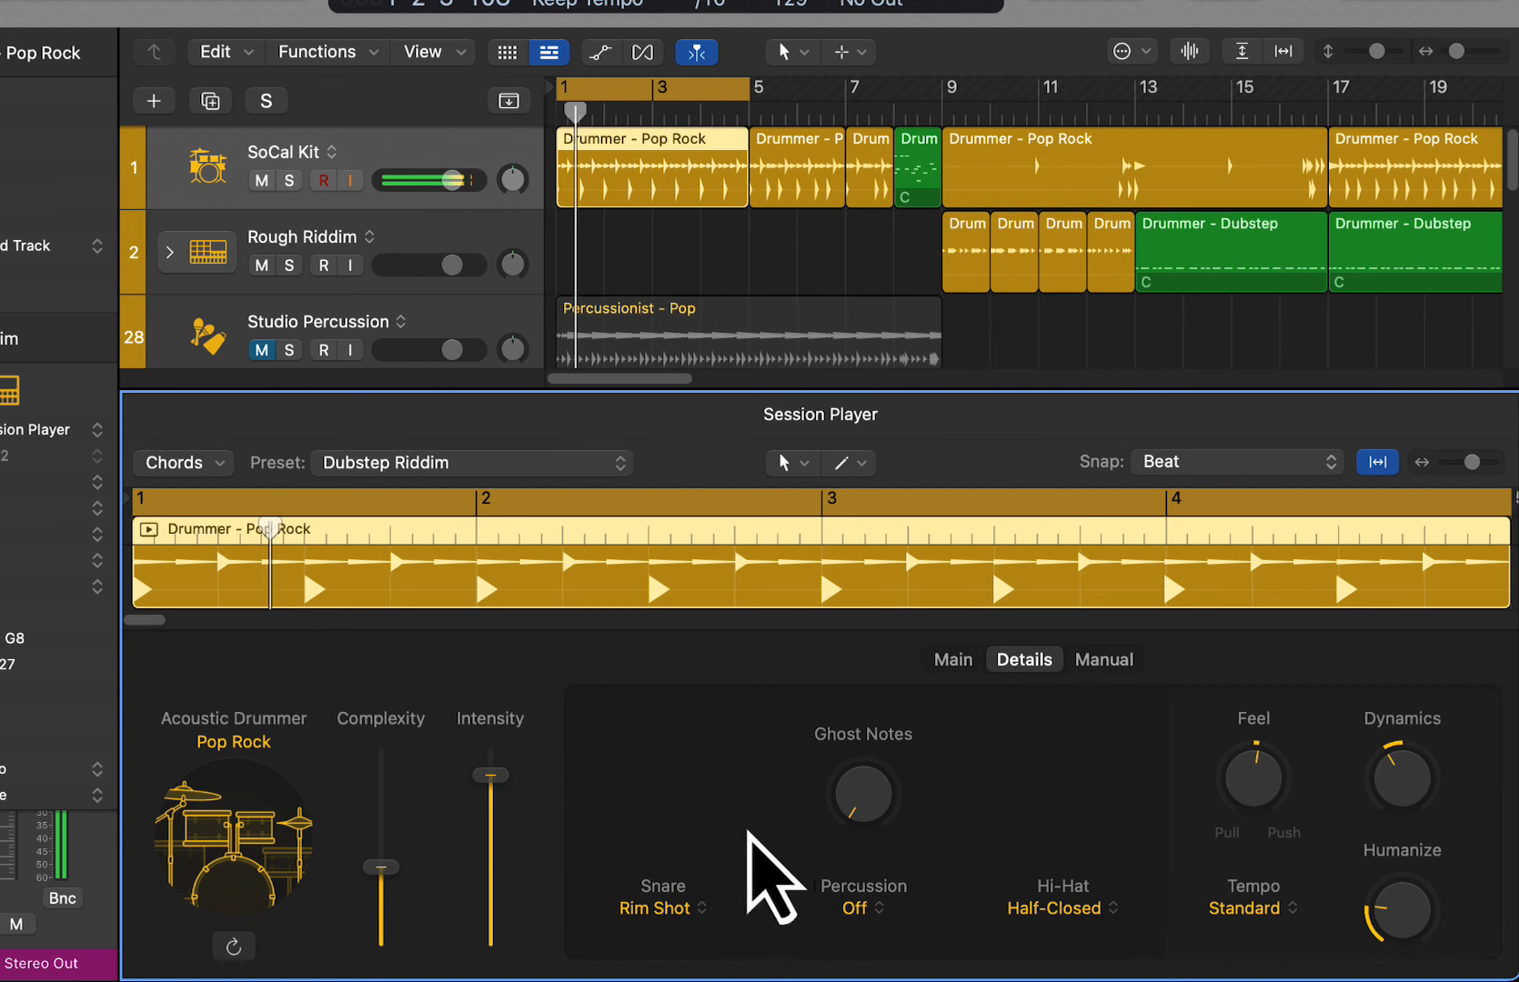
pyautogui.click(701, 906)
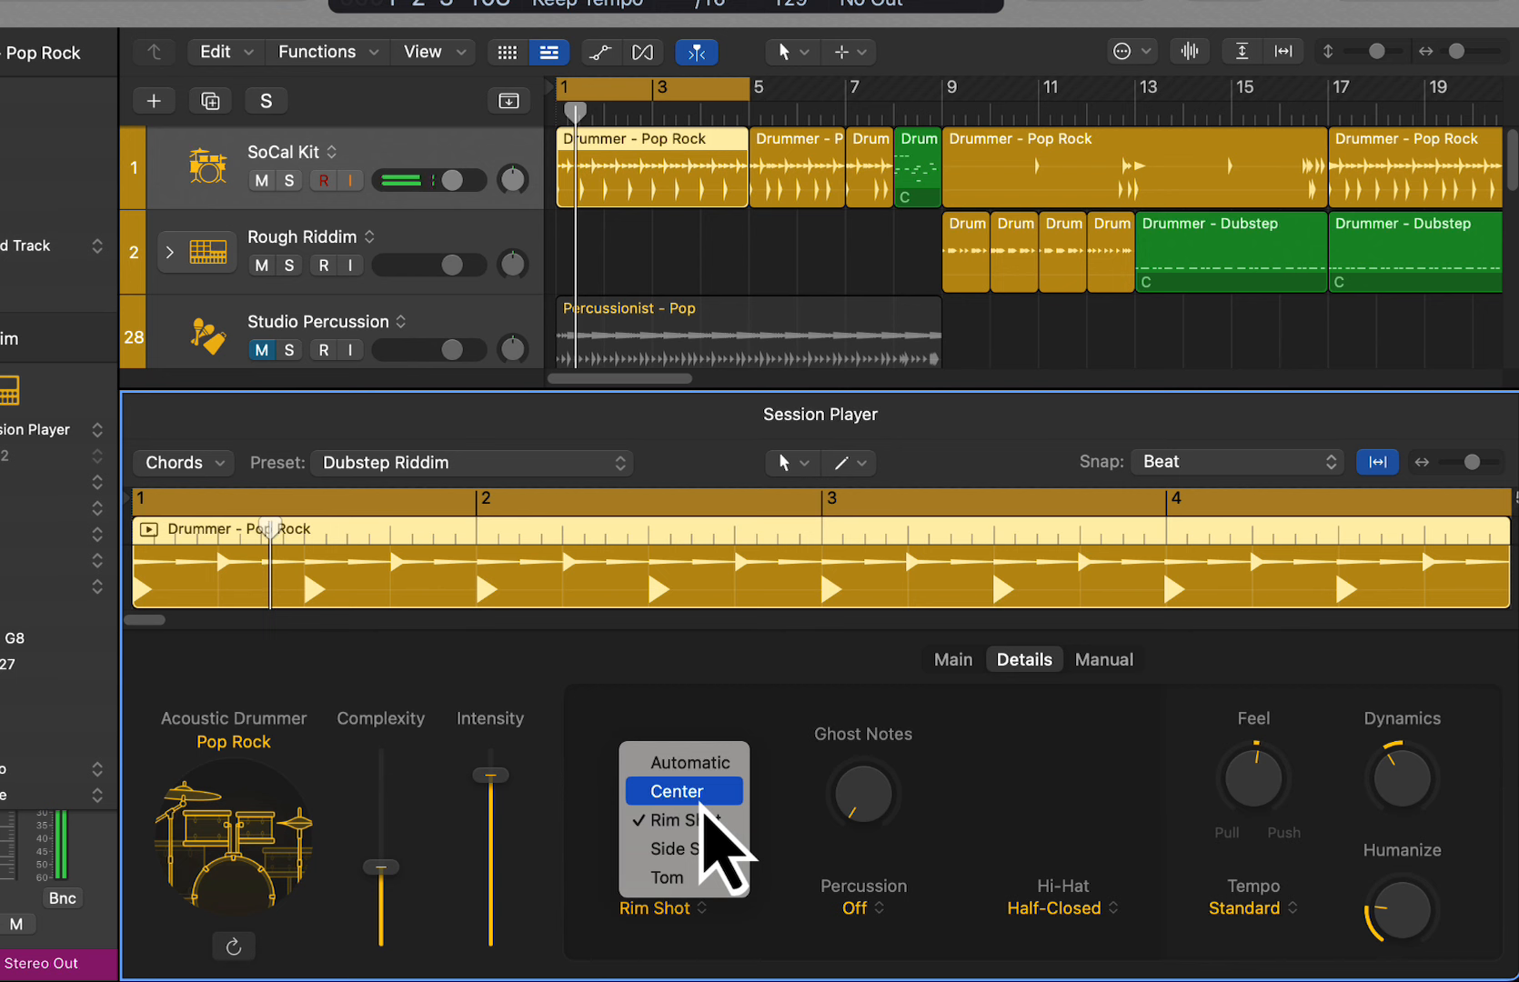
pyautogui.click(702, 800)
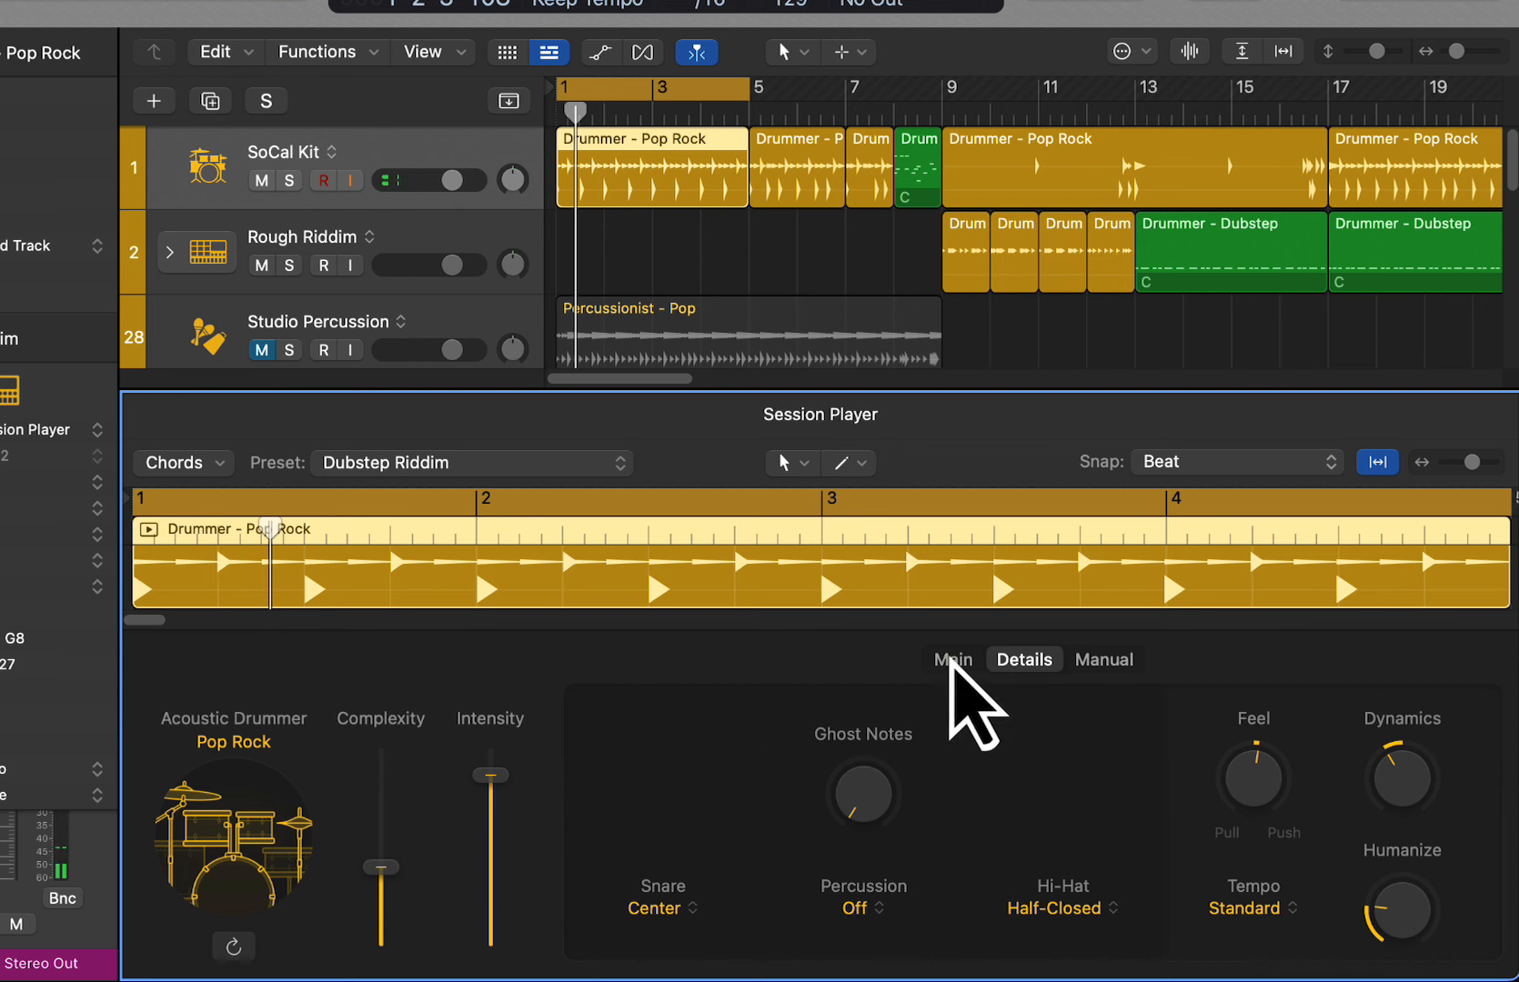
# Add kick hits on steps 4 and 15 of the manual pattern and play the region
pyautogui.click(960, 662)
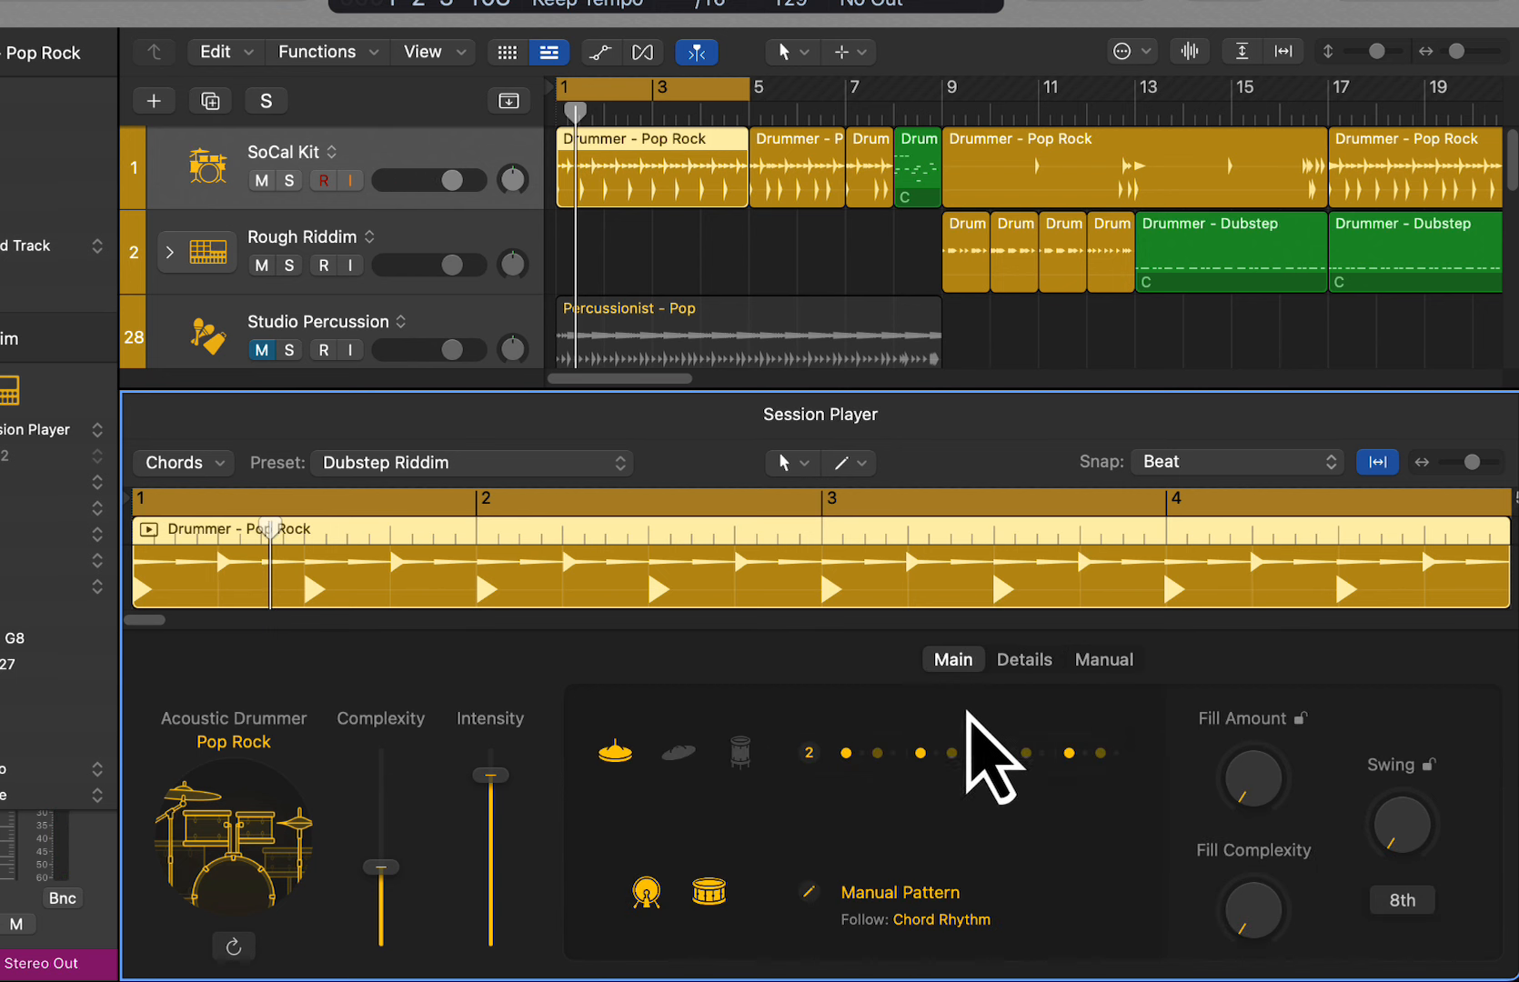
pyautogui.click(1104, 664)
pyautogui.click(838, 902)
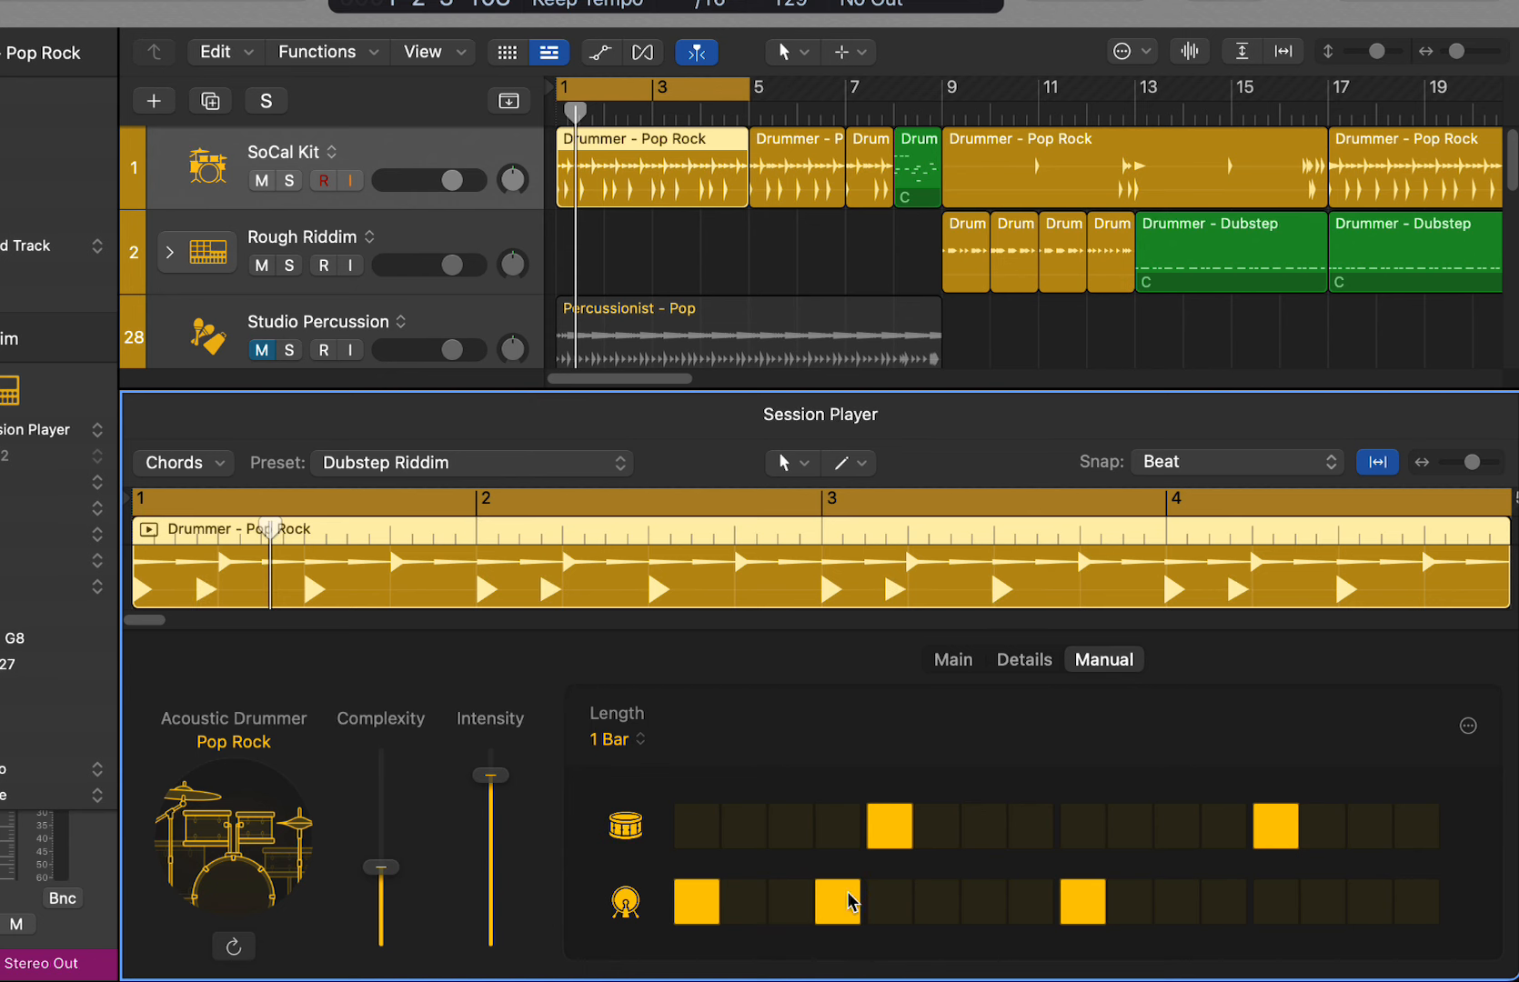
pyautogui.click(1370, 902)
pyautogui.press('space')
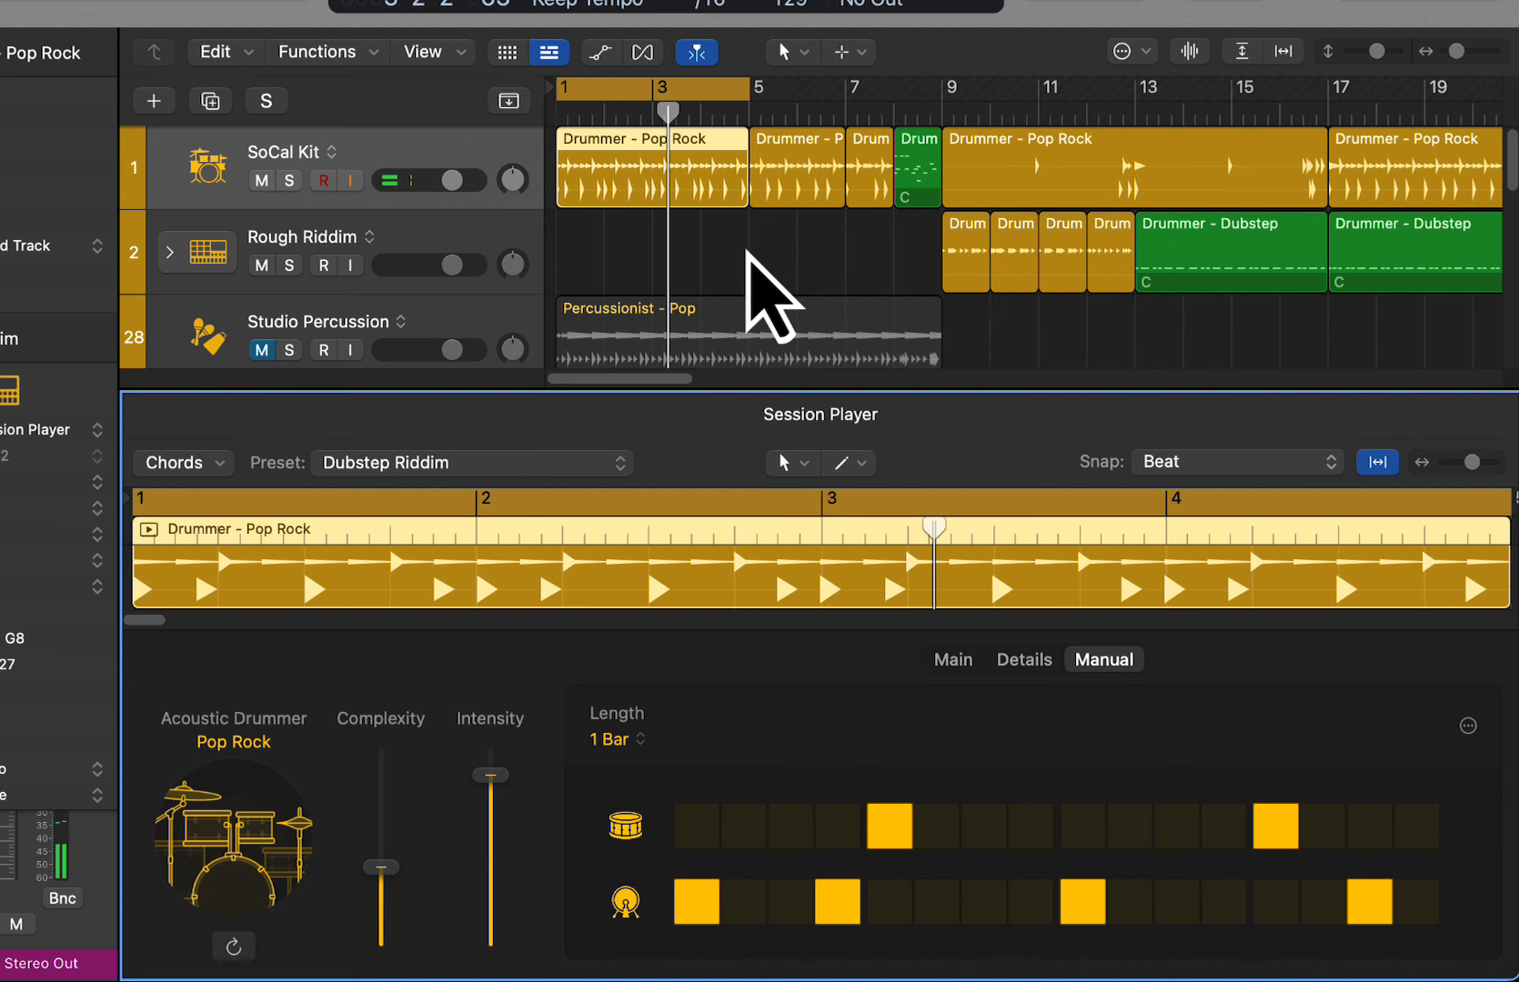
# Close the region editor and set the cycle range from bar 1 to bar 8
pyautogui.press('x')
pyautogui.press('x')
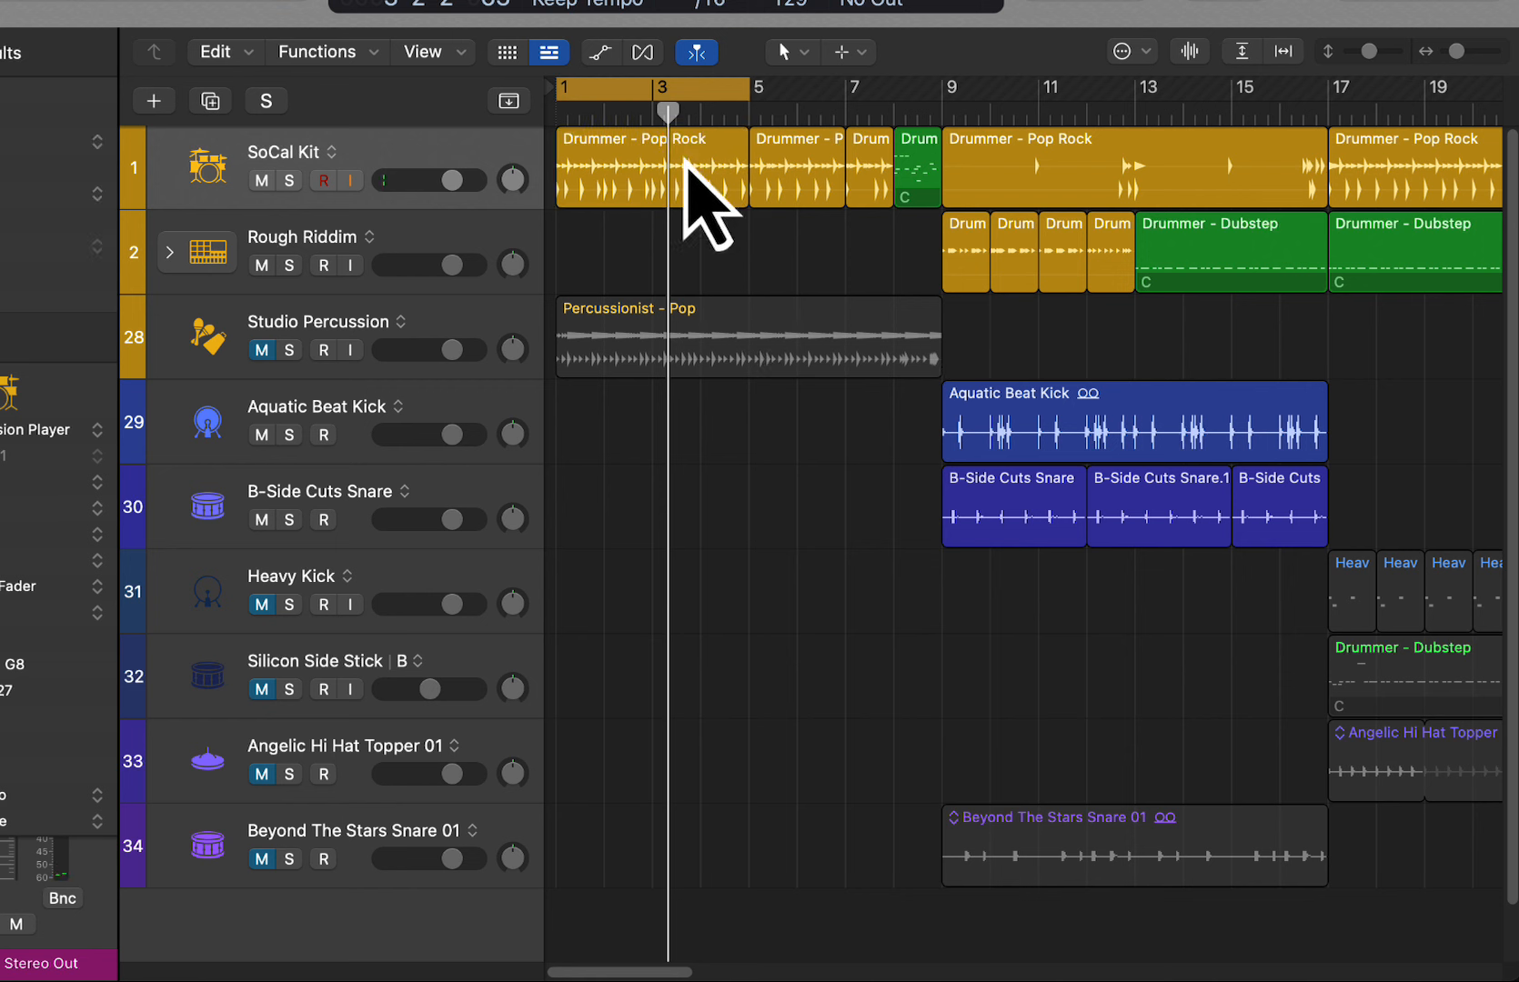
pyautogui.moveTo(567, 88); pyautogui.dragTo(894, 139)
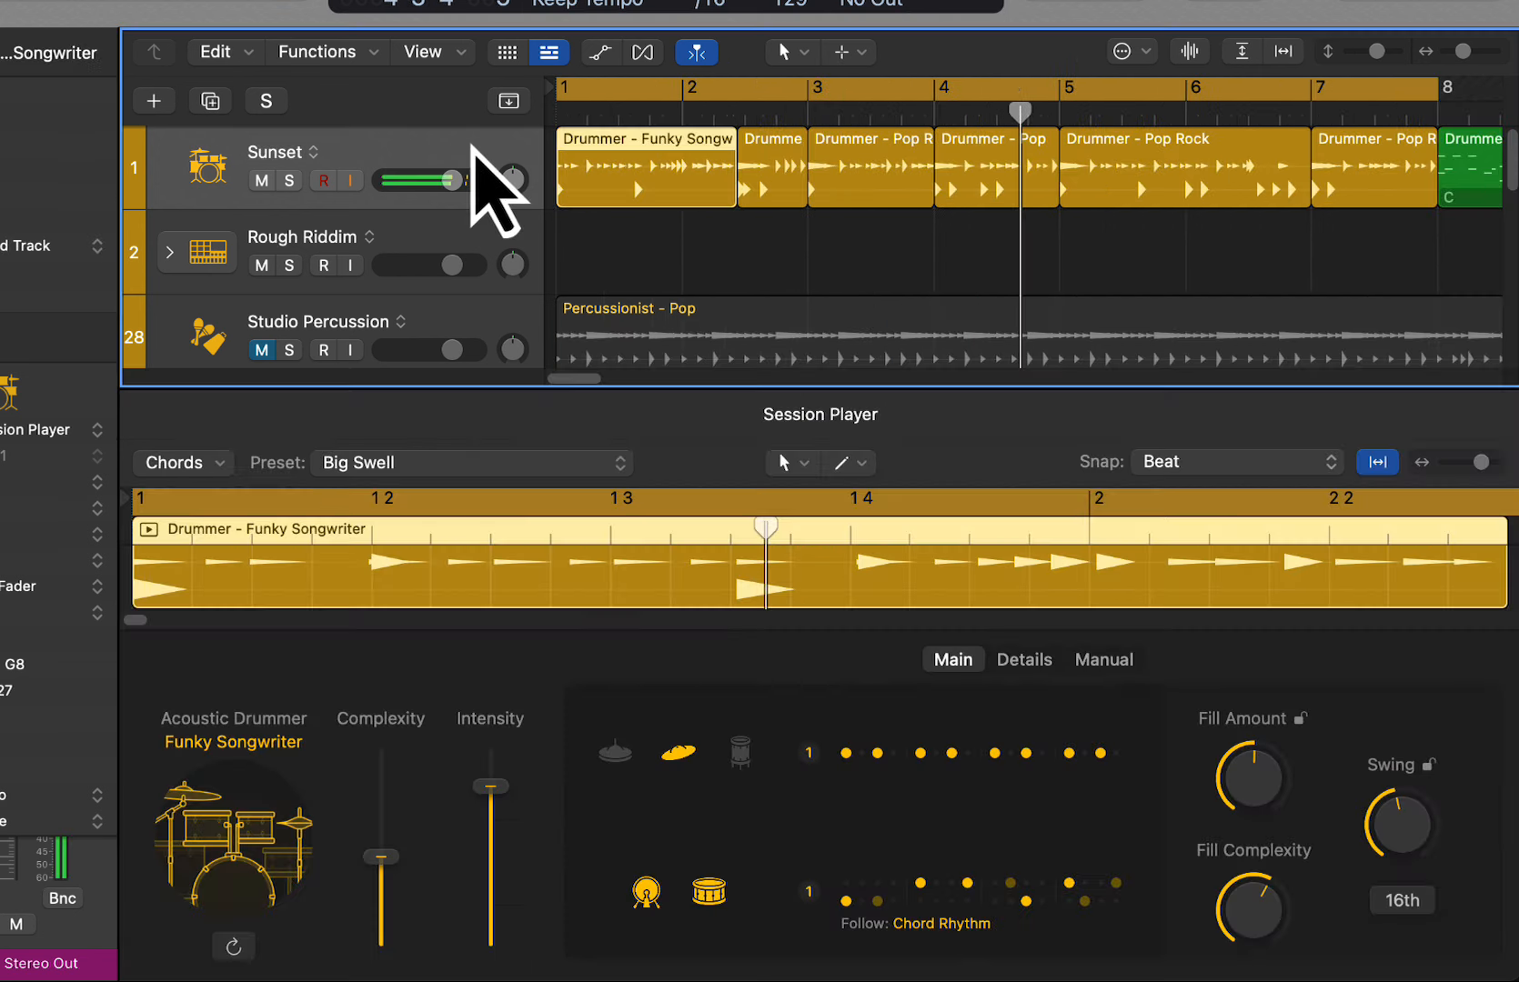
pyautogui.click(474, 152)
pyautogui.click(678, 254)
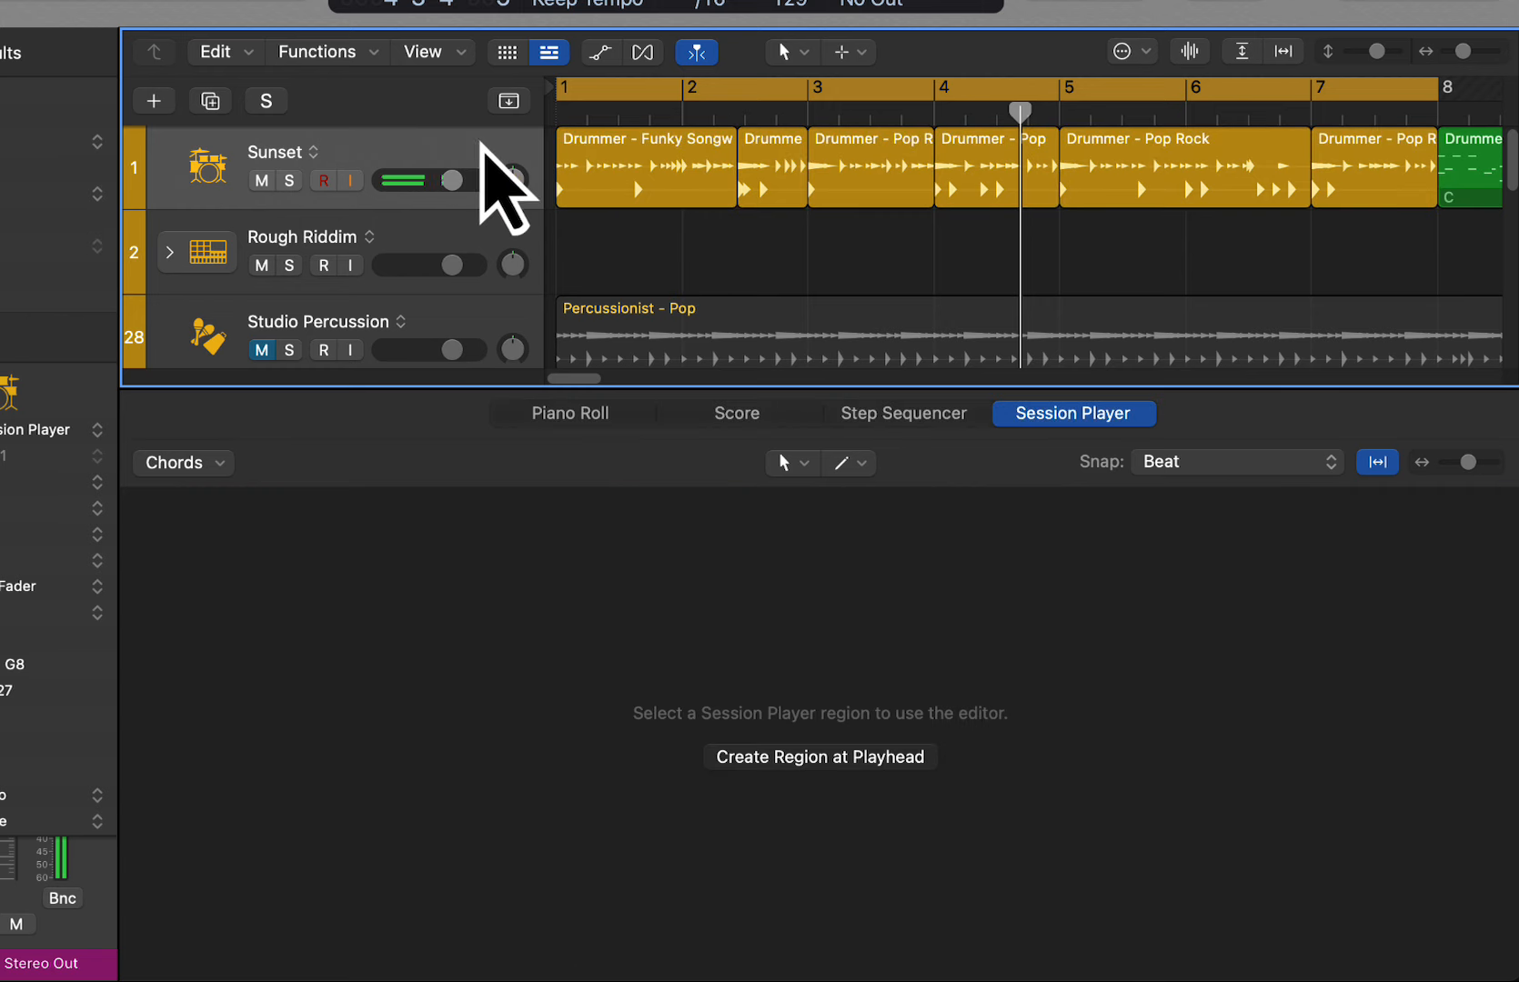
pyautogui.click(479, 147)
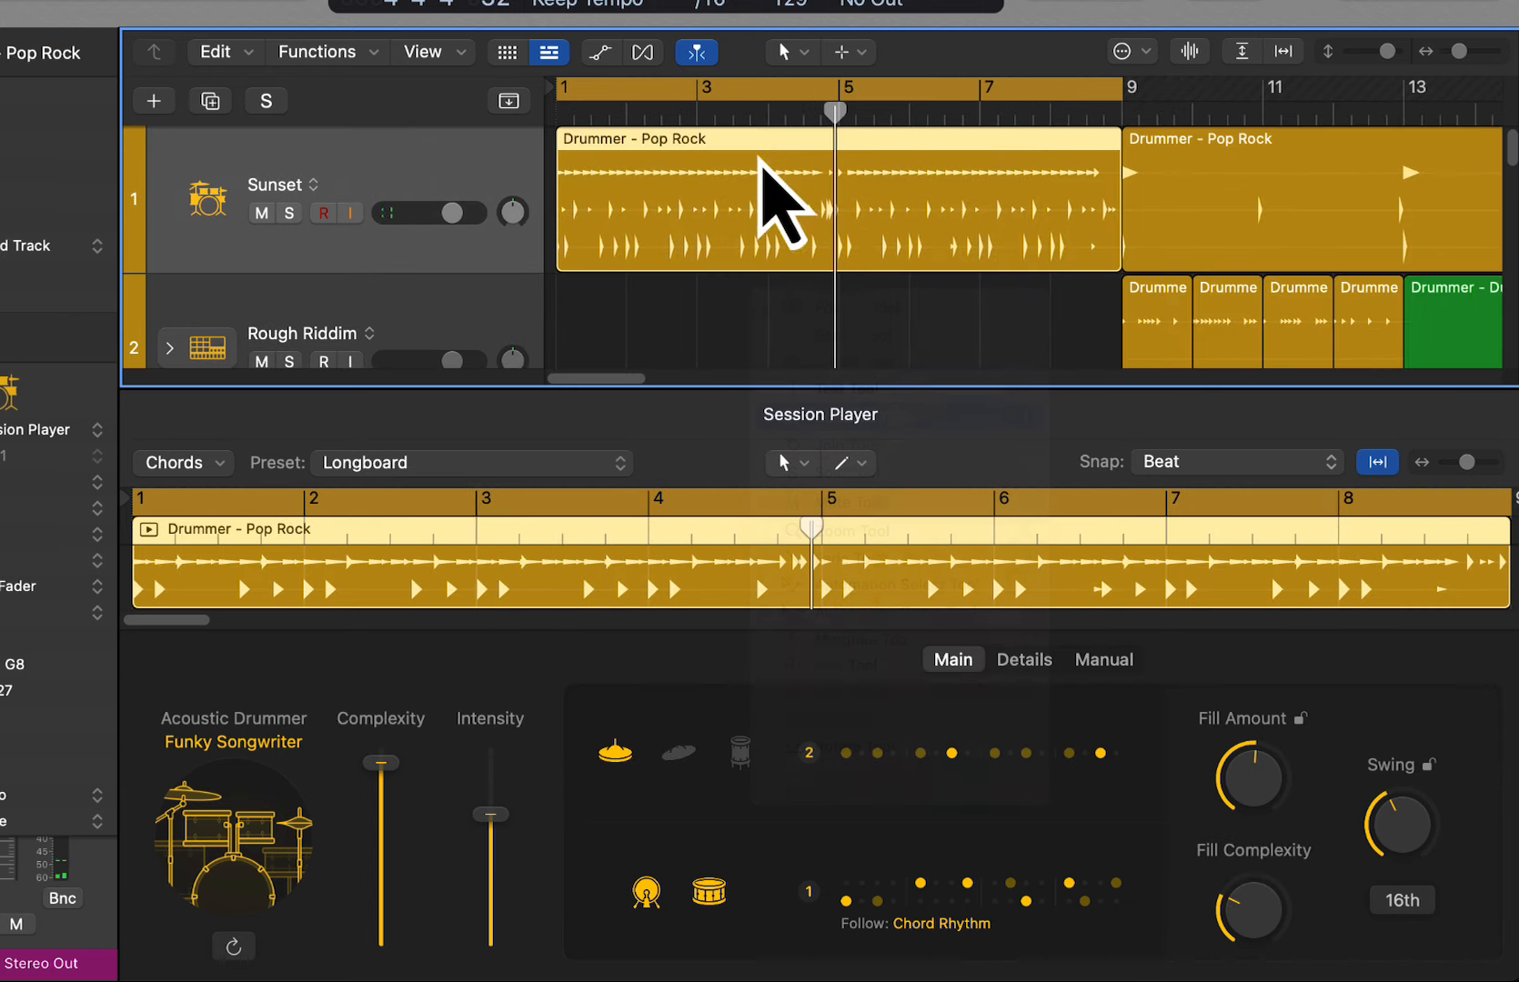
# Split the eight-bar Drummer - Pop Rock region on the Sunset track at bars 3, 5 and 7
pyautogui.press('t')
pyautogui.press('i')
pyautogui.click(697, 203)
pyautogui.click(835, 204)
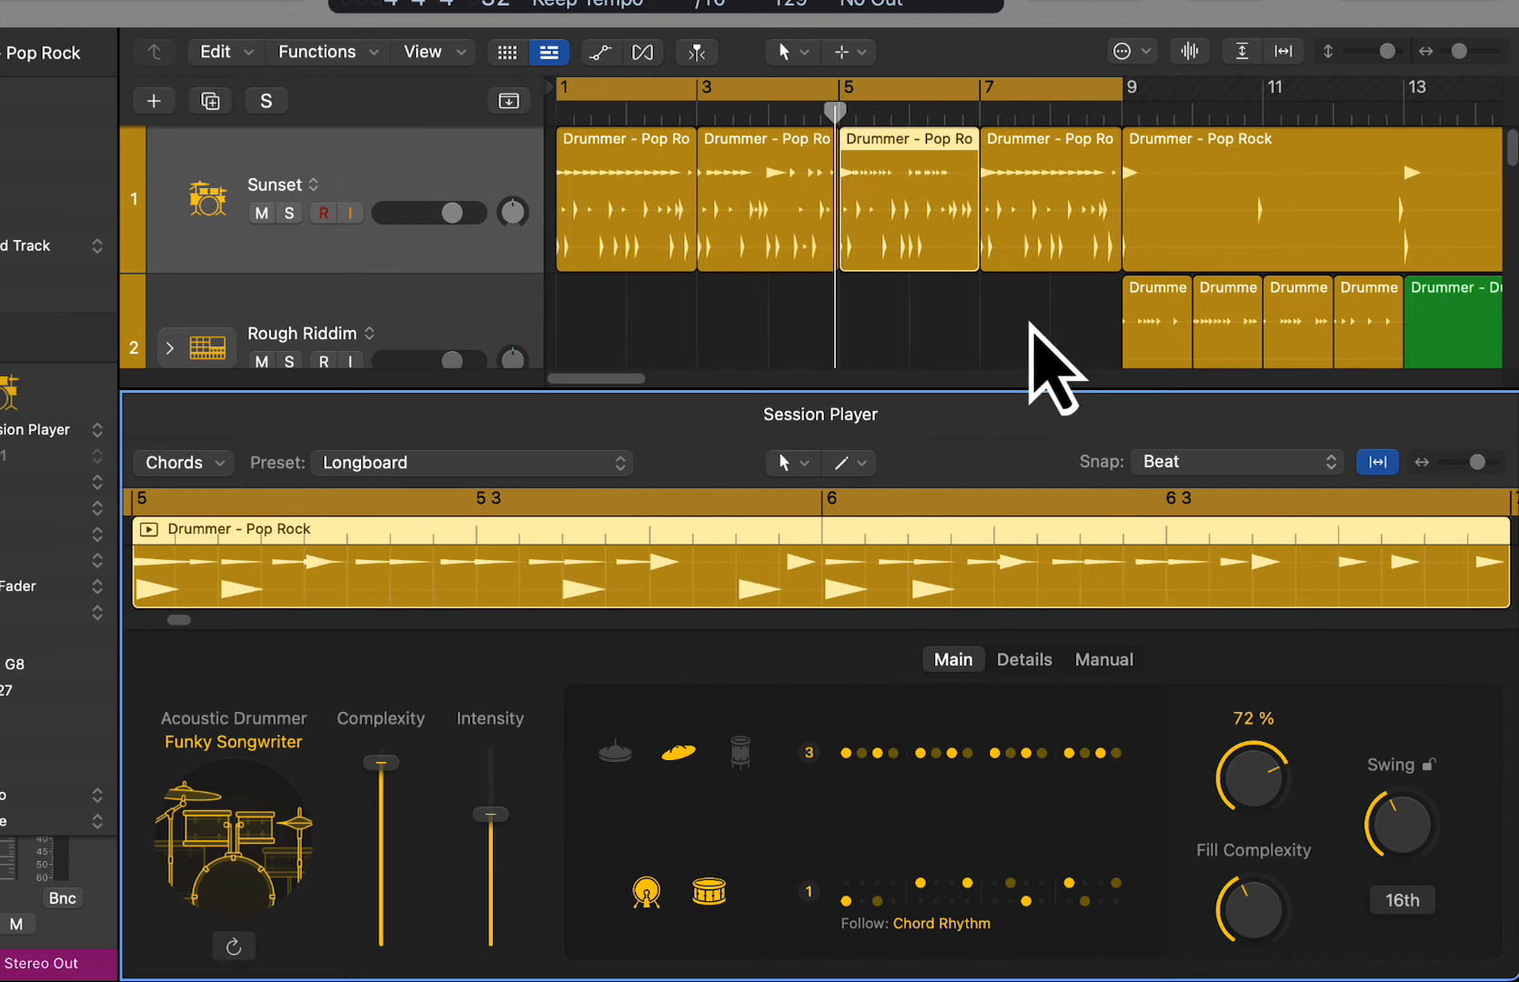
# Set the Sunset region in bars 7–8 to a fill amount of 90% and a fill complexity of 68%
pyautogui.click(1040, 248)
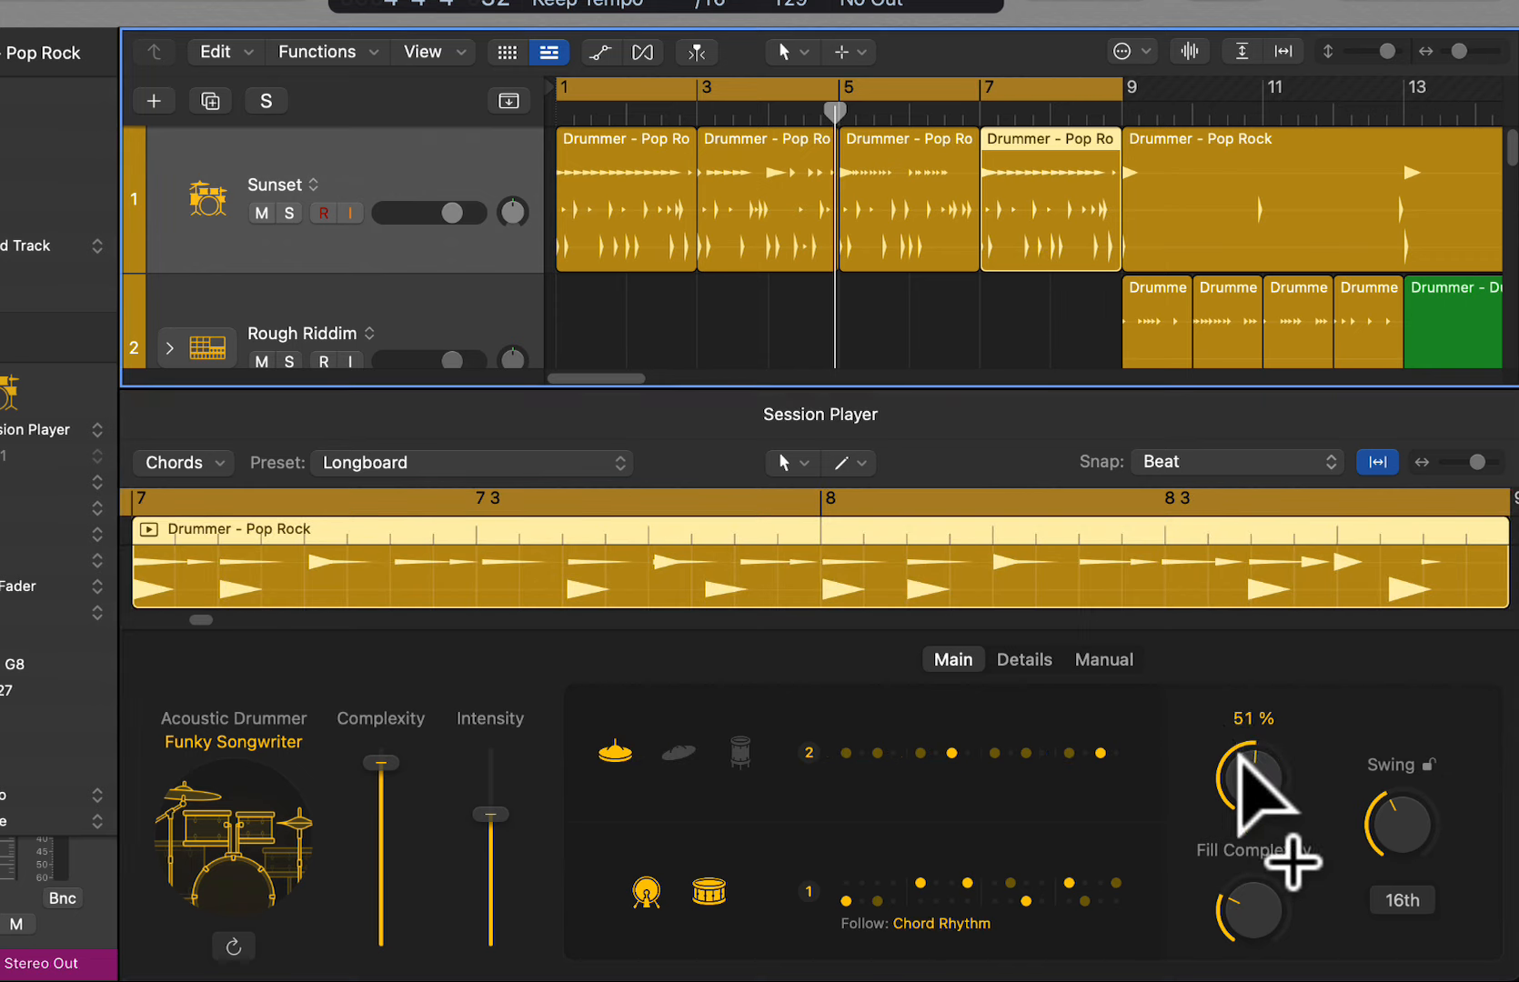
pyautogui.moveTo(1238, 753); pyautogui.dragTo(1236, 604)
pyautogui.moveTo(1241, 875); pyautogui.dragTo(1252, 712)
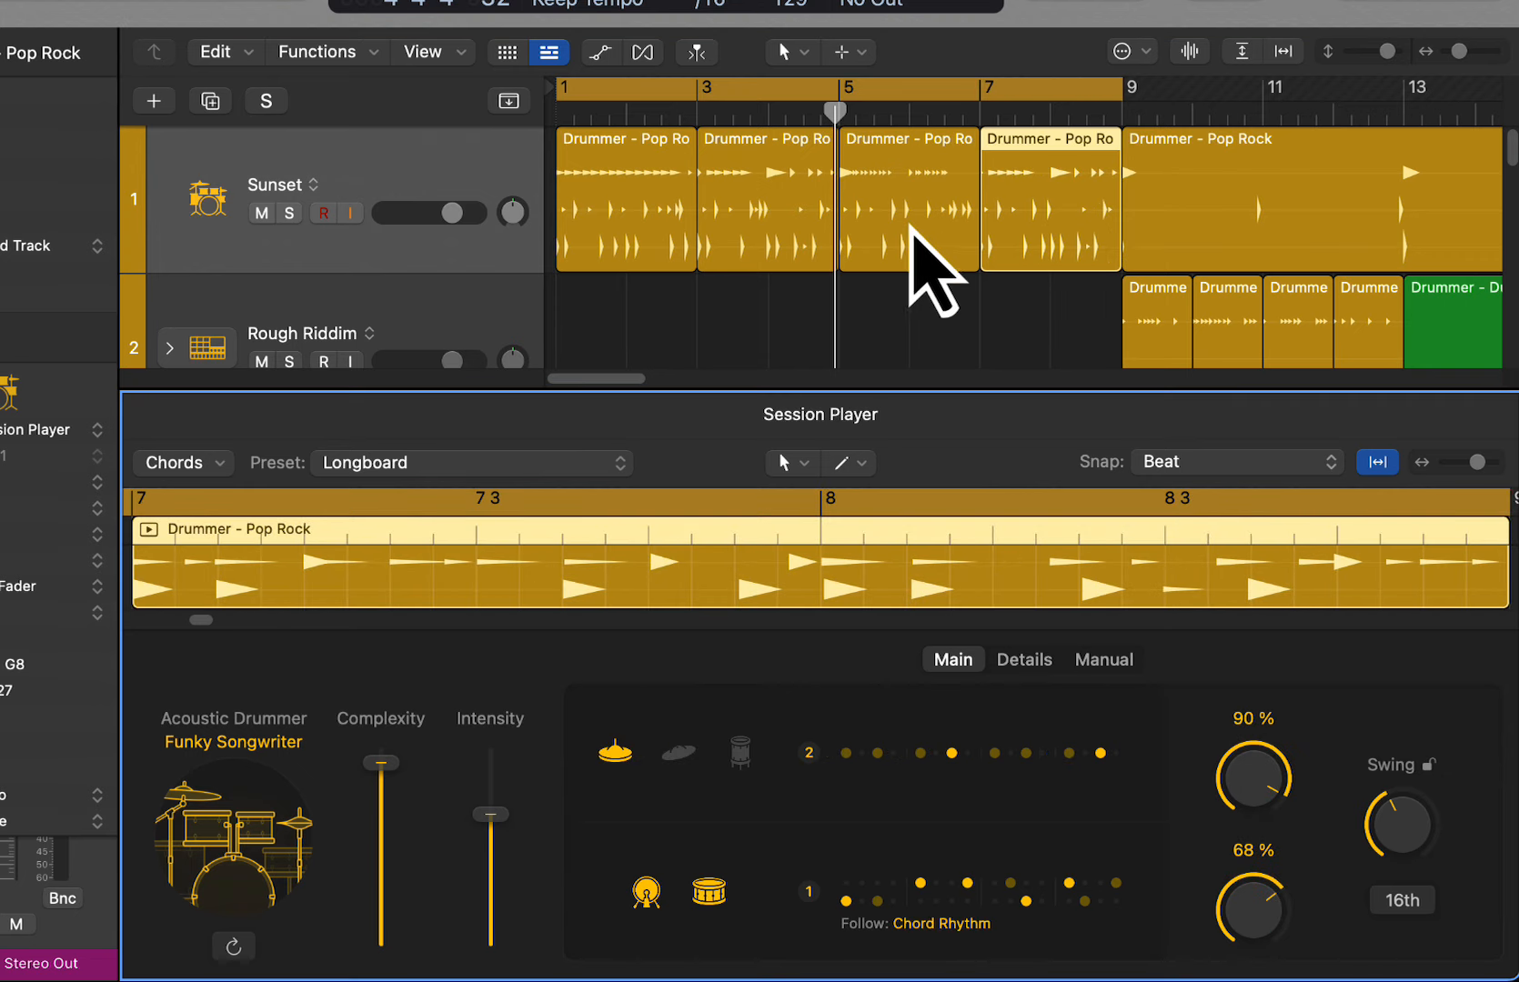
# Split the bars 5–6 Sunset region at bar 6 and the bars 7–8 region at beat 3 of bar 8
pyautogui.moveTo(979, 271); pyautogui.dragTo(944, 251)
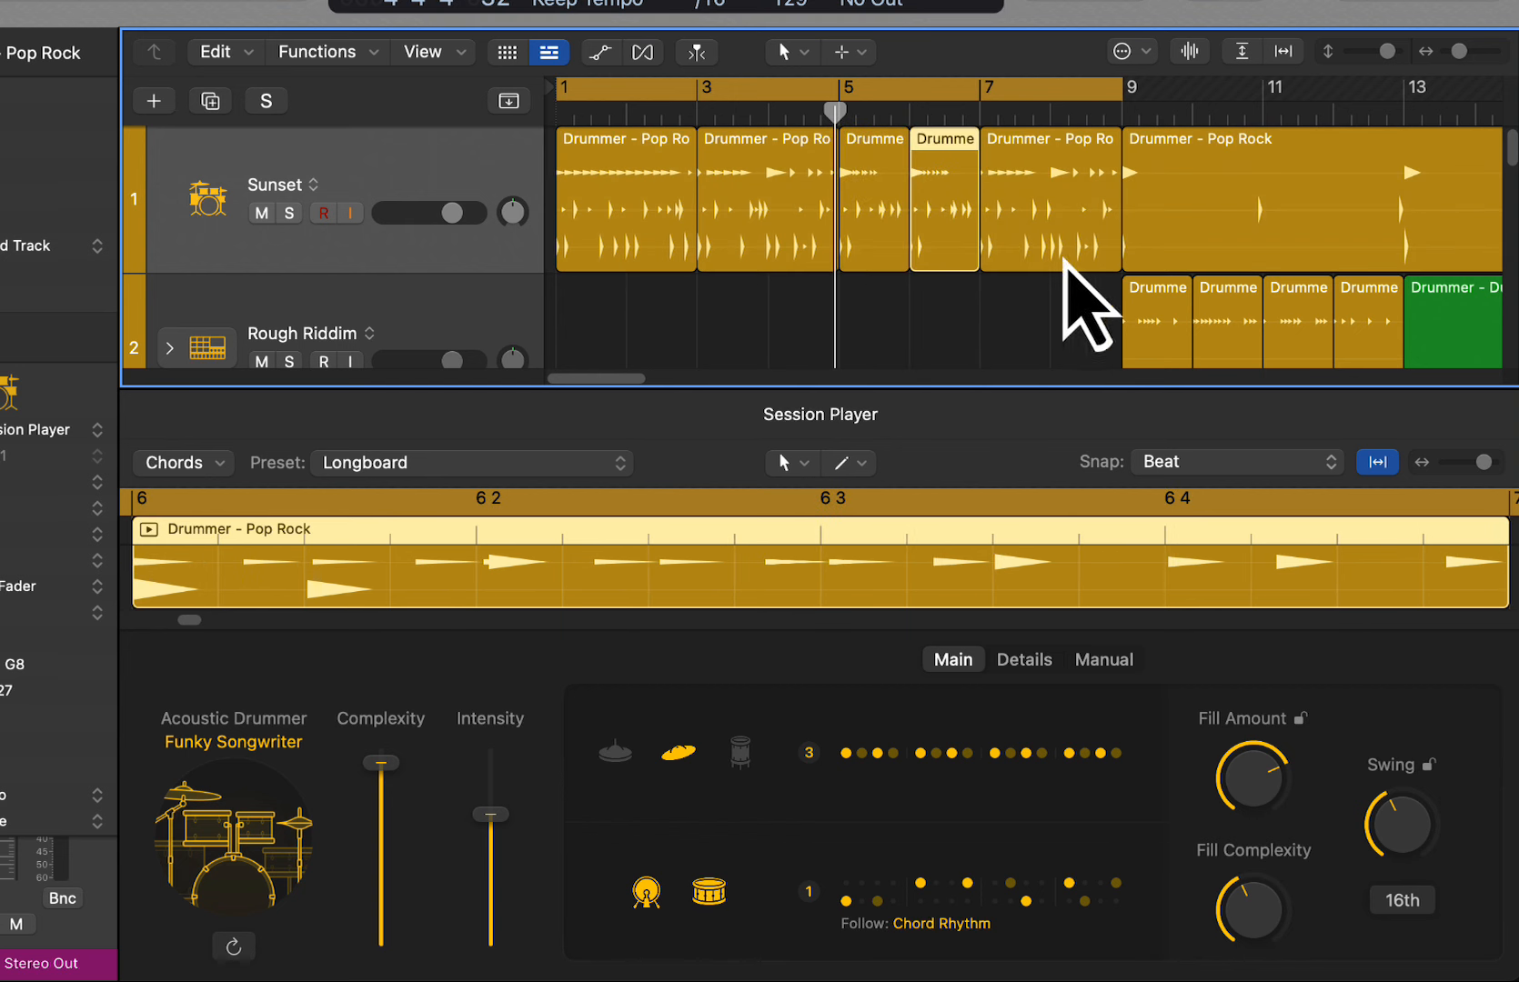
pyautogui.moveTo(1108, 262)
pyautogui.mouseDown()
pyautogui.moveTo(1059, 258)
pyautogui.moveTo(1087, 264)
pyautogui.mouseUp()
pyautogui.click(1102, 211)
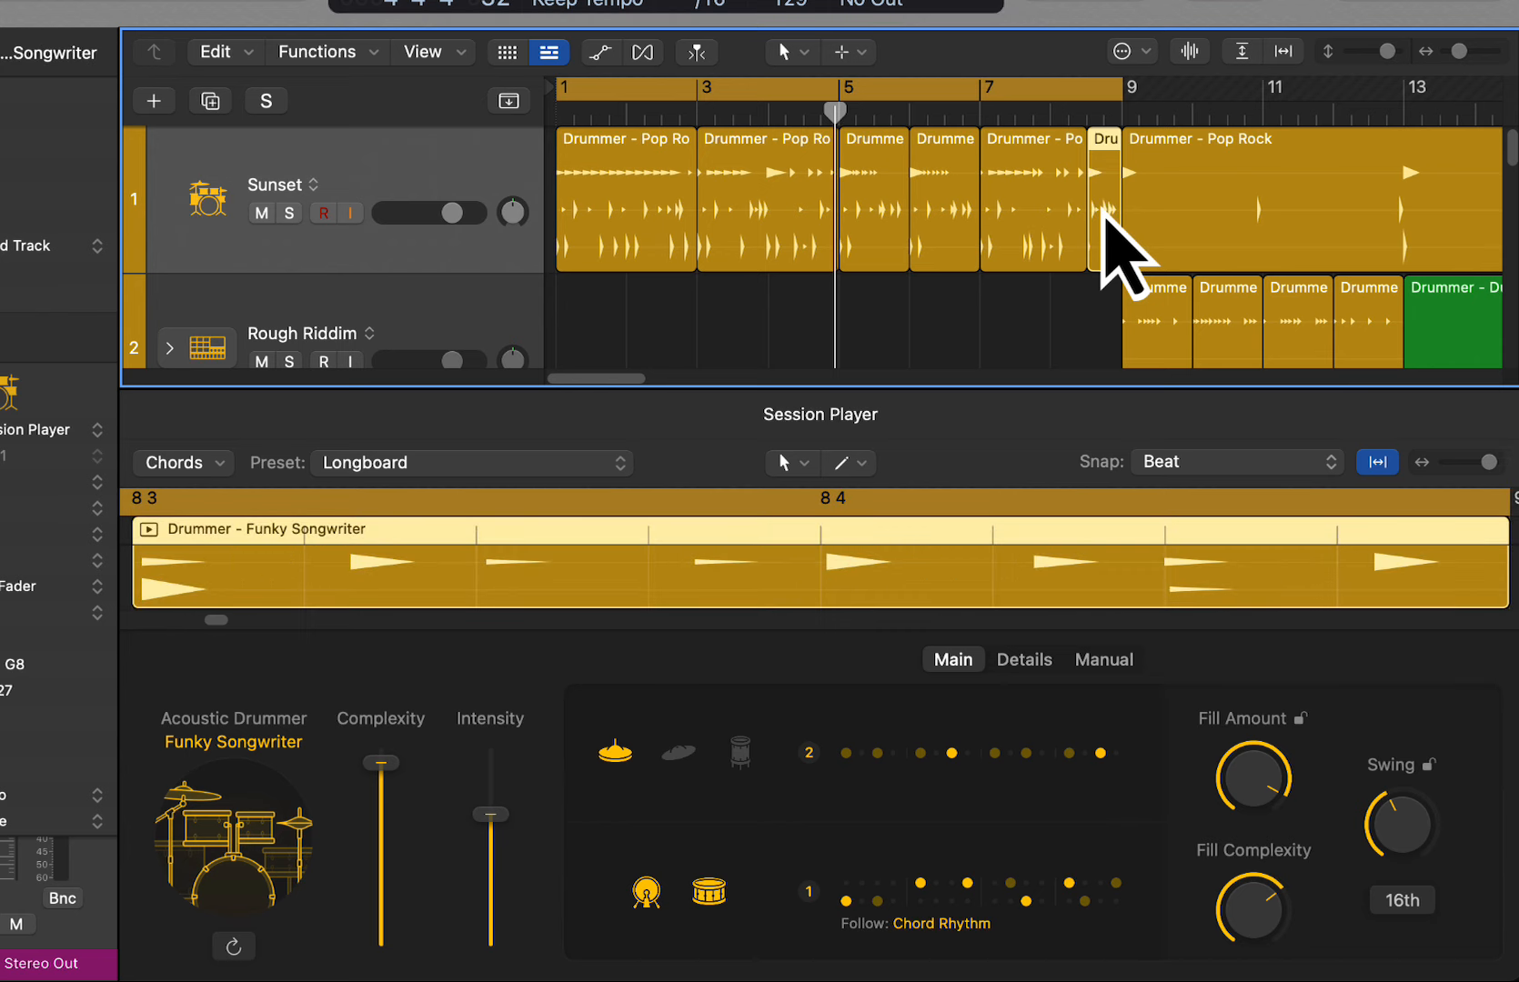
# Set the Sunset region starting at bar 7 to 66% fill amount and 100% fill complexity, and play the section from the start
pyautogui.click(1050, 244)
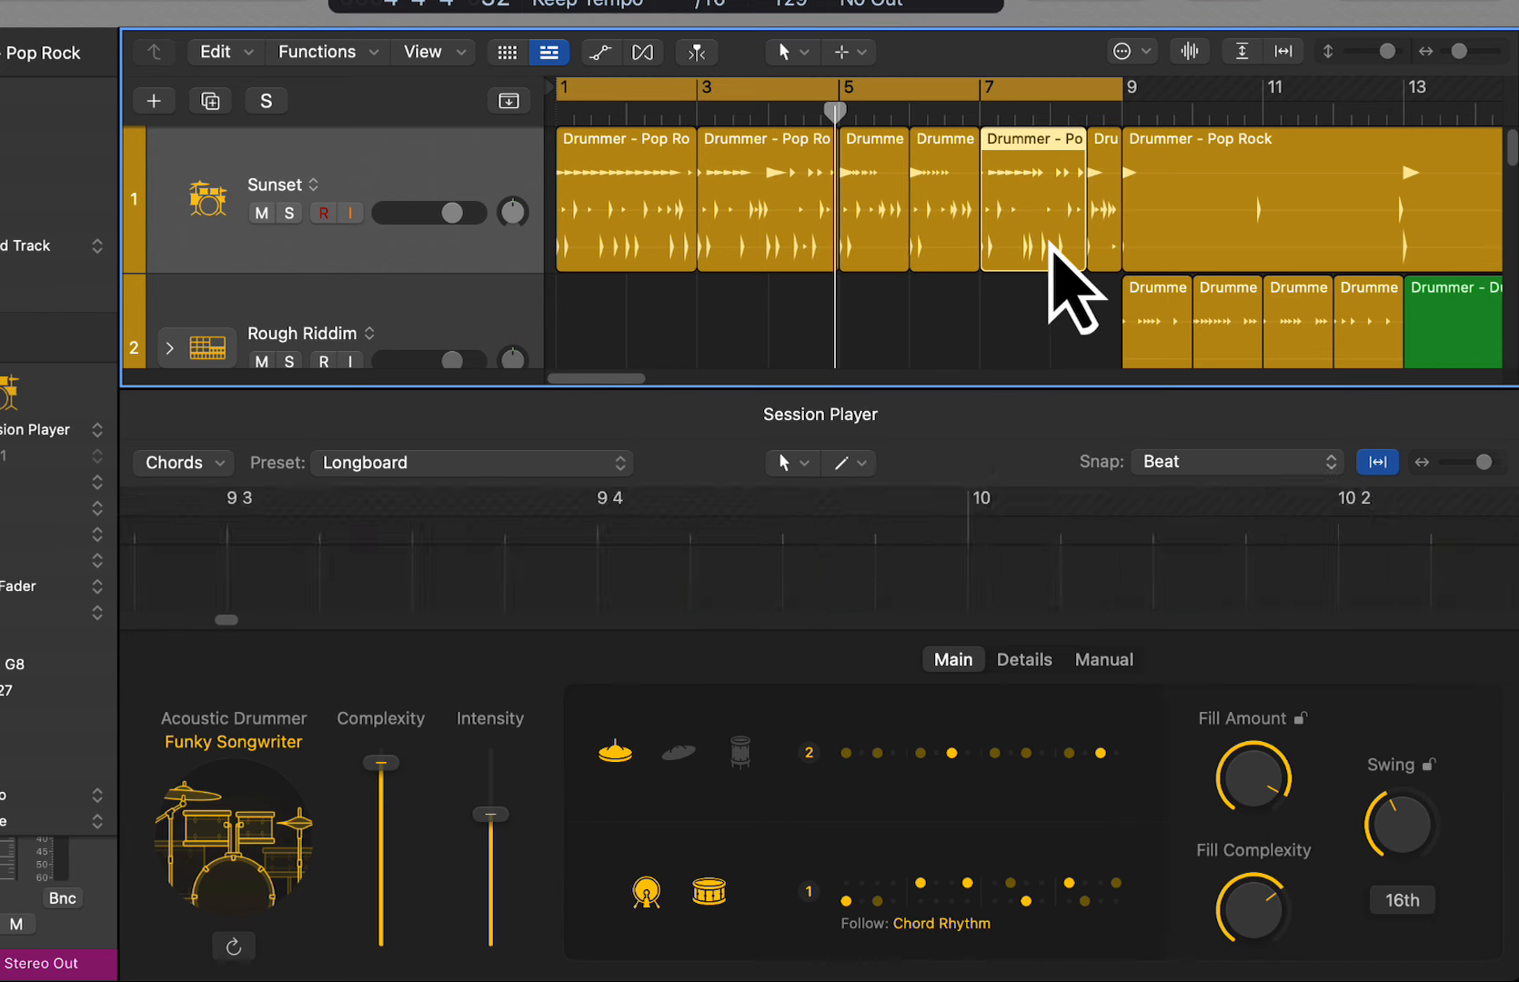
pyautogui.moveTo(1255, 897); pyautogui.dragTo(1255, 860)
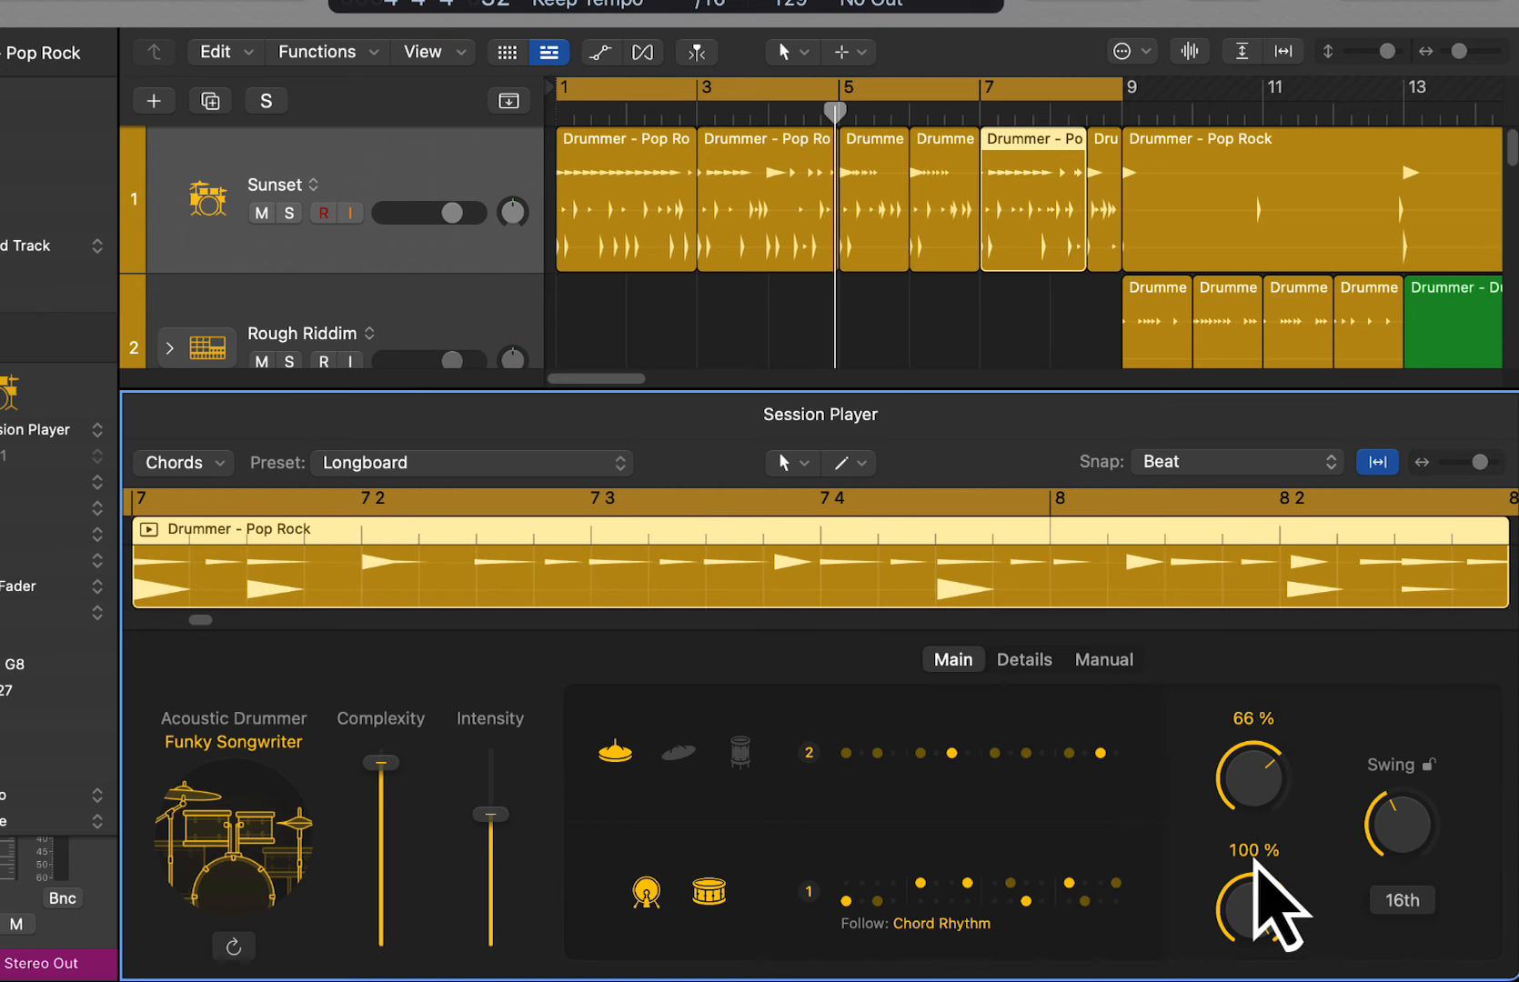
pyautogui.doubleClick(587, 110)
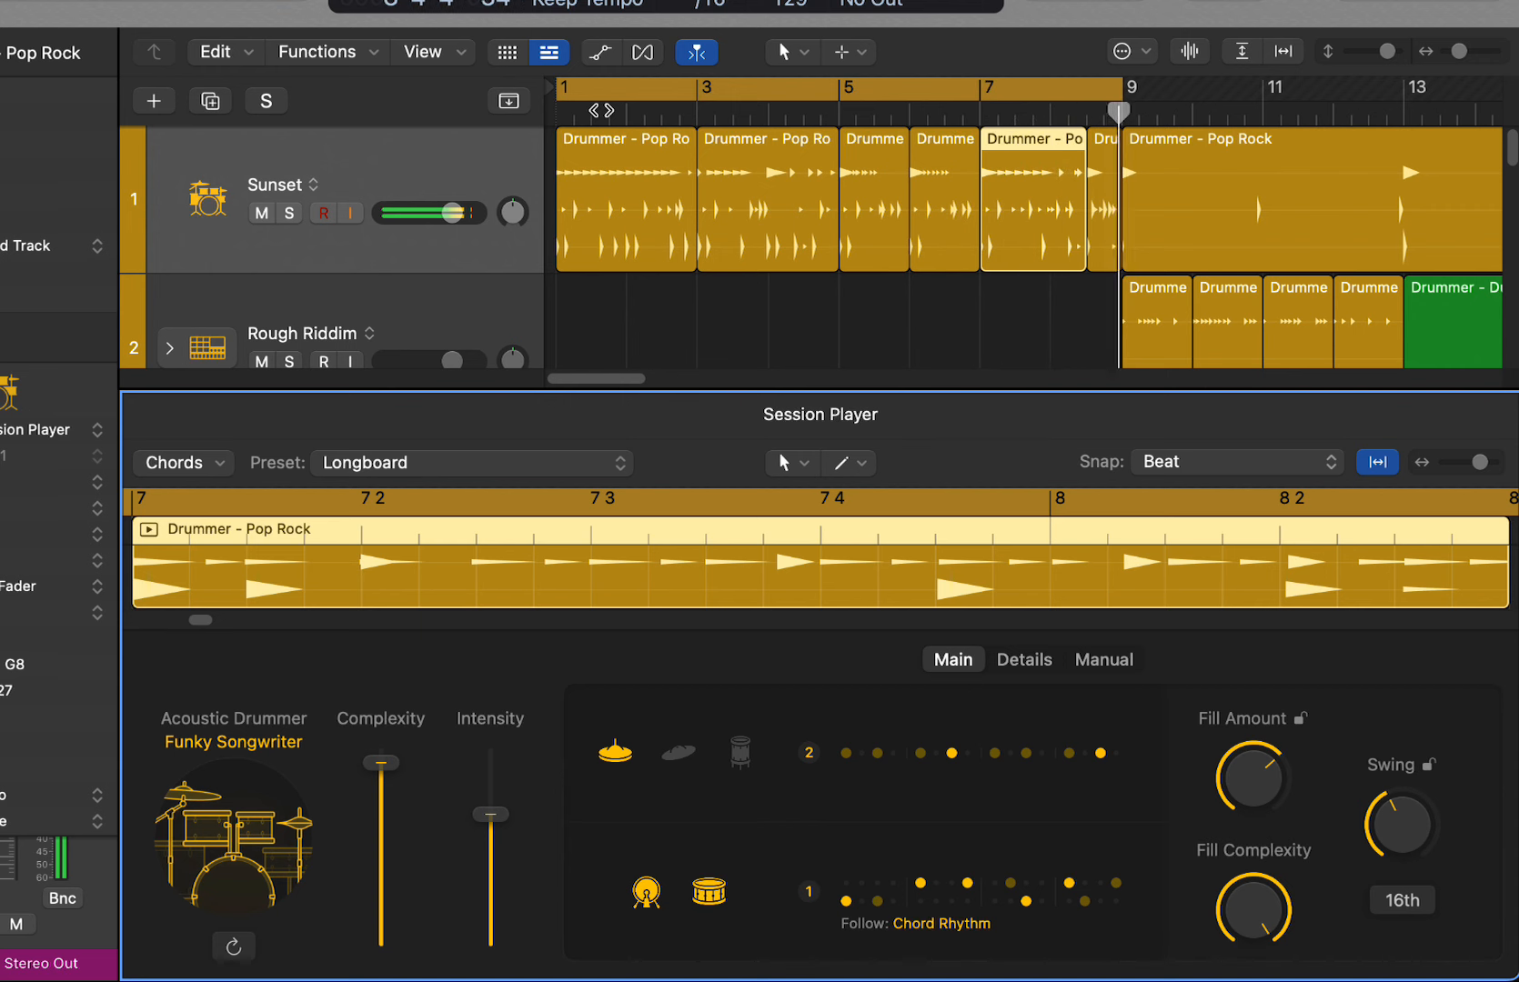
# Set the cycle range to cover bars 5 through 8 and play it
pyautogui.click(990, 97)
pyautogui.moveTo(991, 98); pyautogui.dragTo(1119, 109)
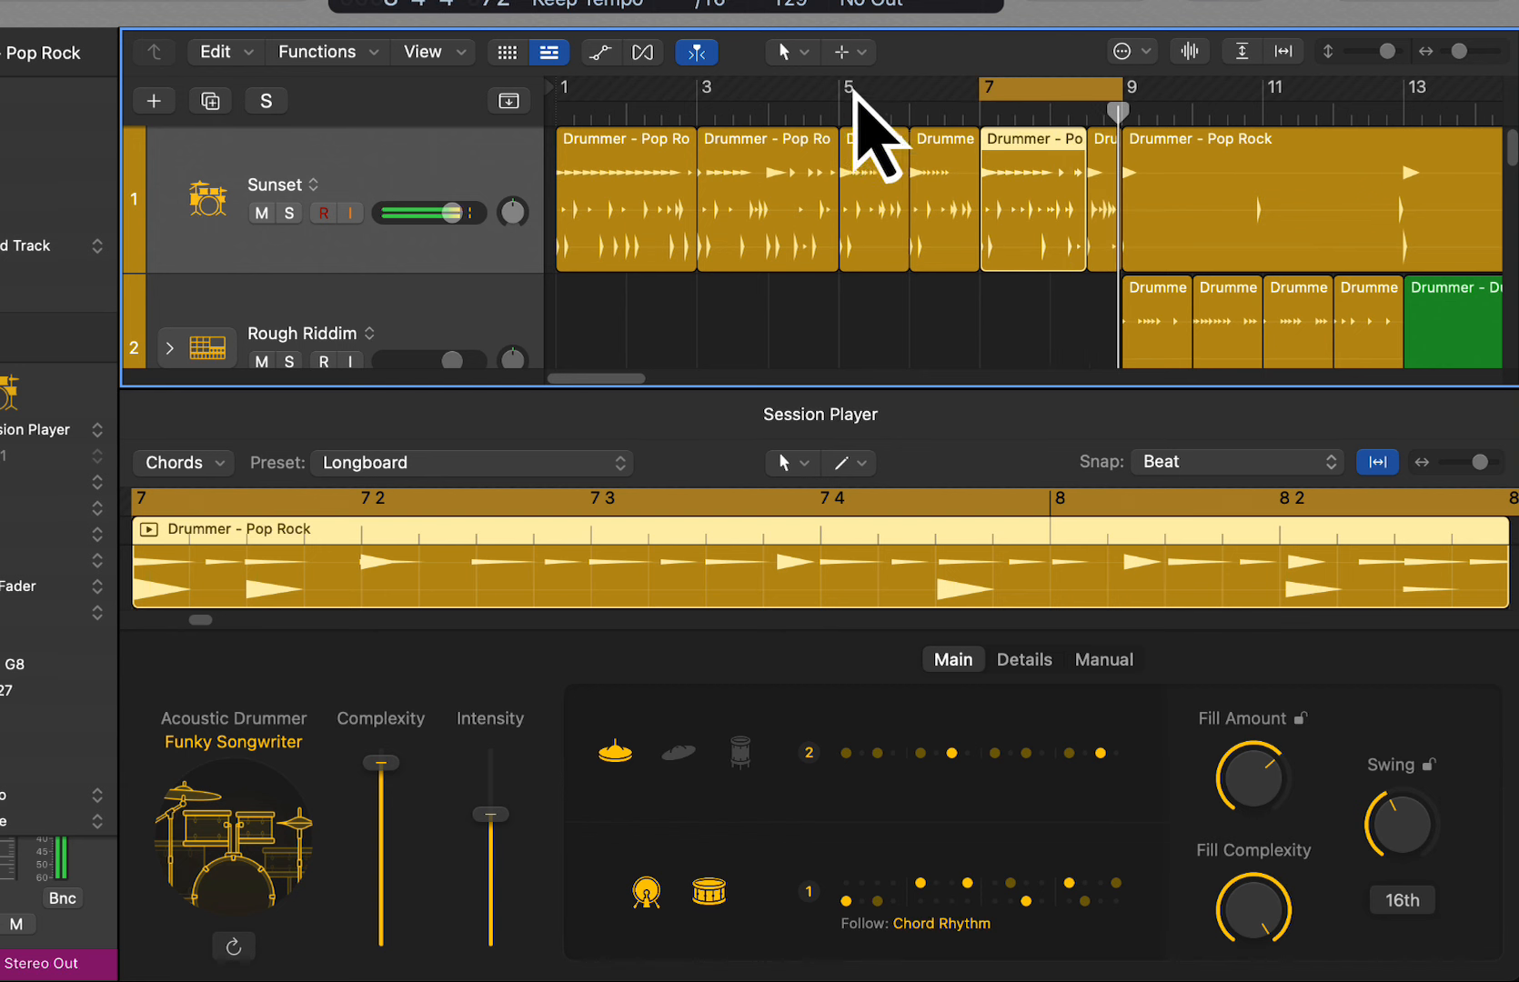
pyautogui.moveTo(854, 101); pyautogui.dragTo(1105, 119)
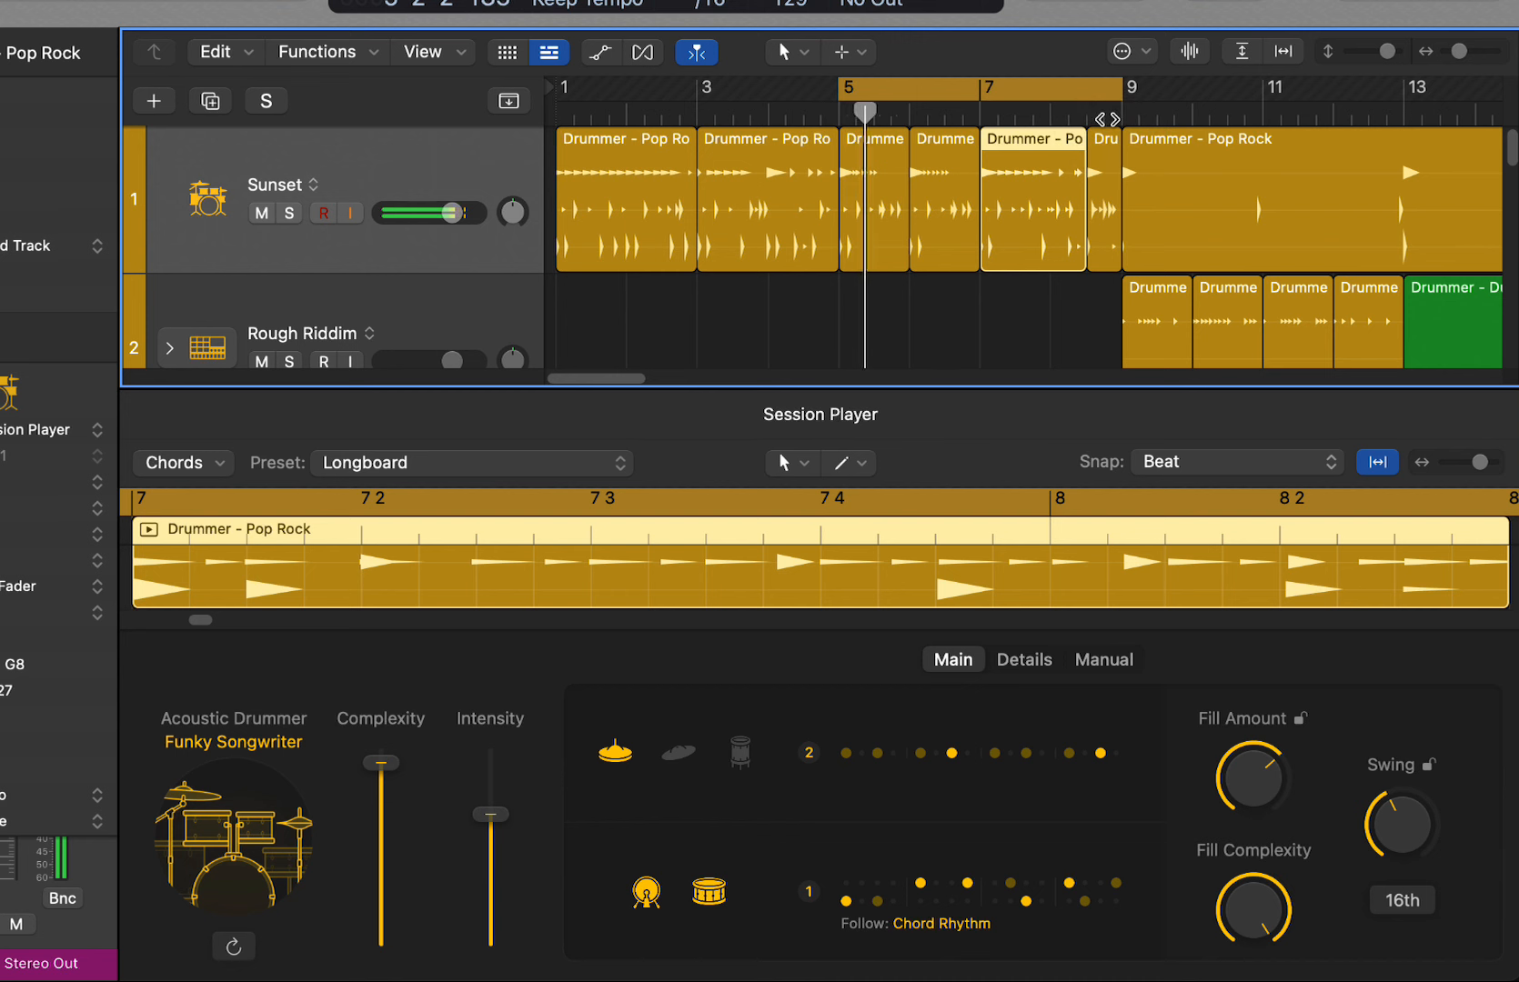
# Set the bar 5 region's fill amount to 0% with lower fill complexity, set the bar 6 region's fill amount to 17%, and play them
pyautogui.click(877, 238)
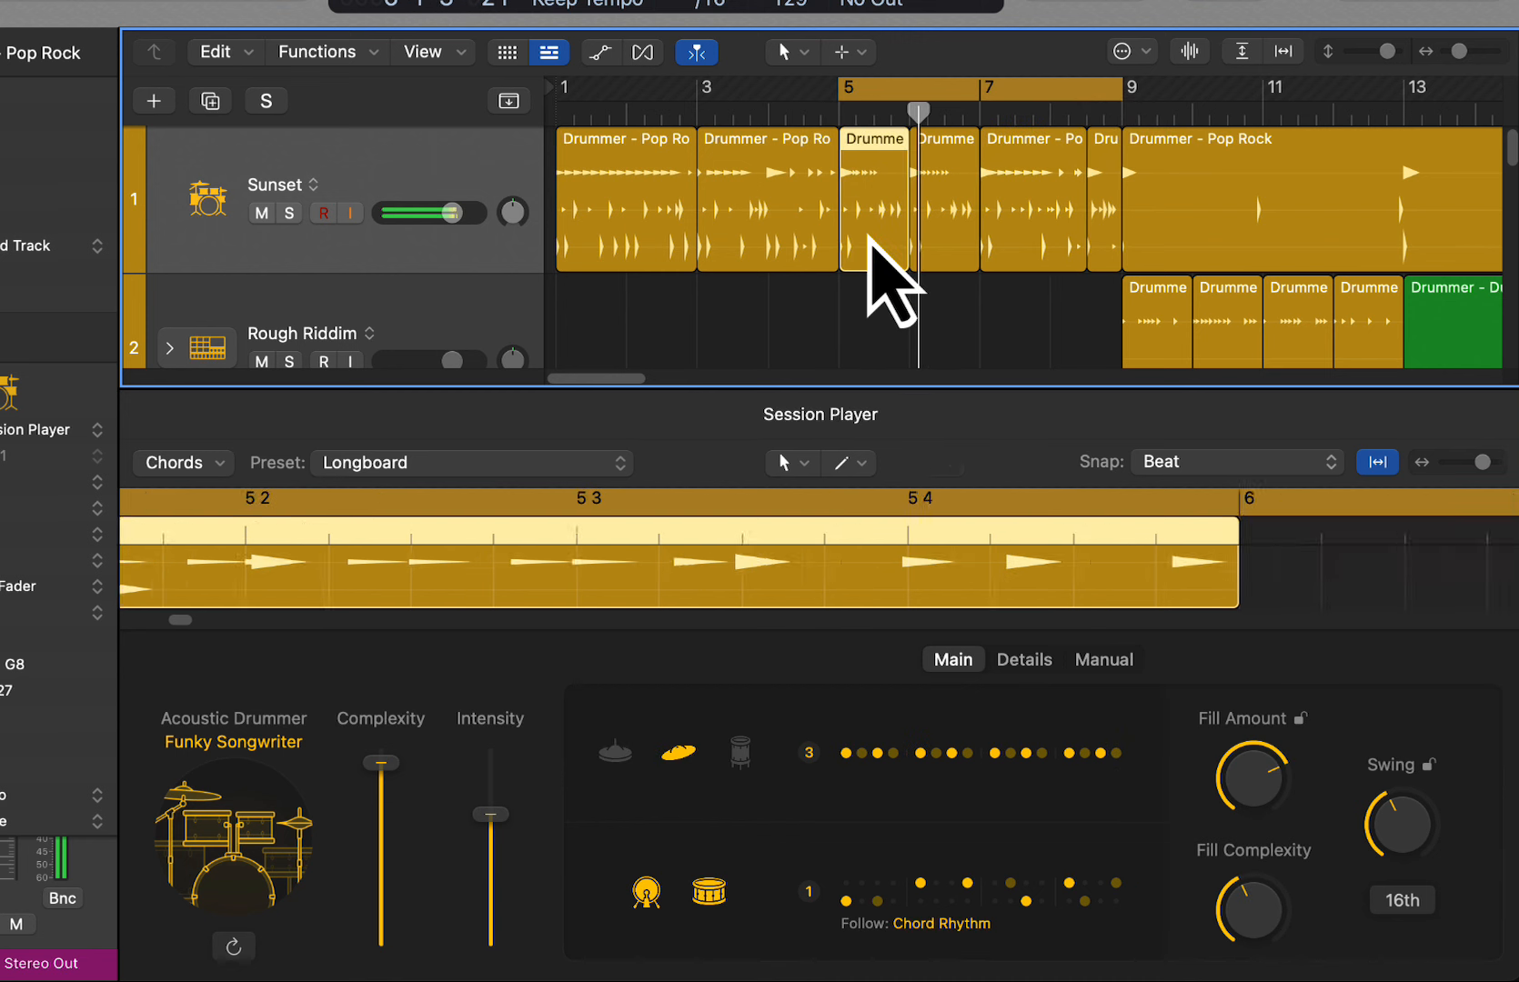
pyautogui.moveTo(1247, 784); pyautogui.dragTo(1260, 948)
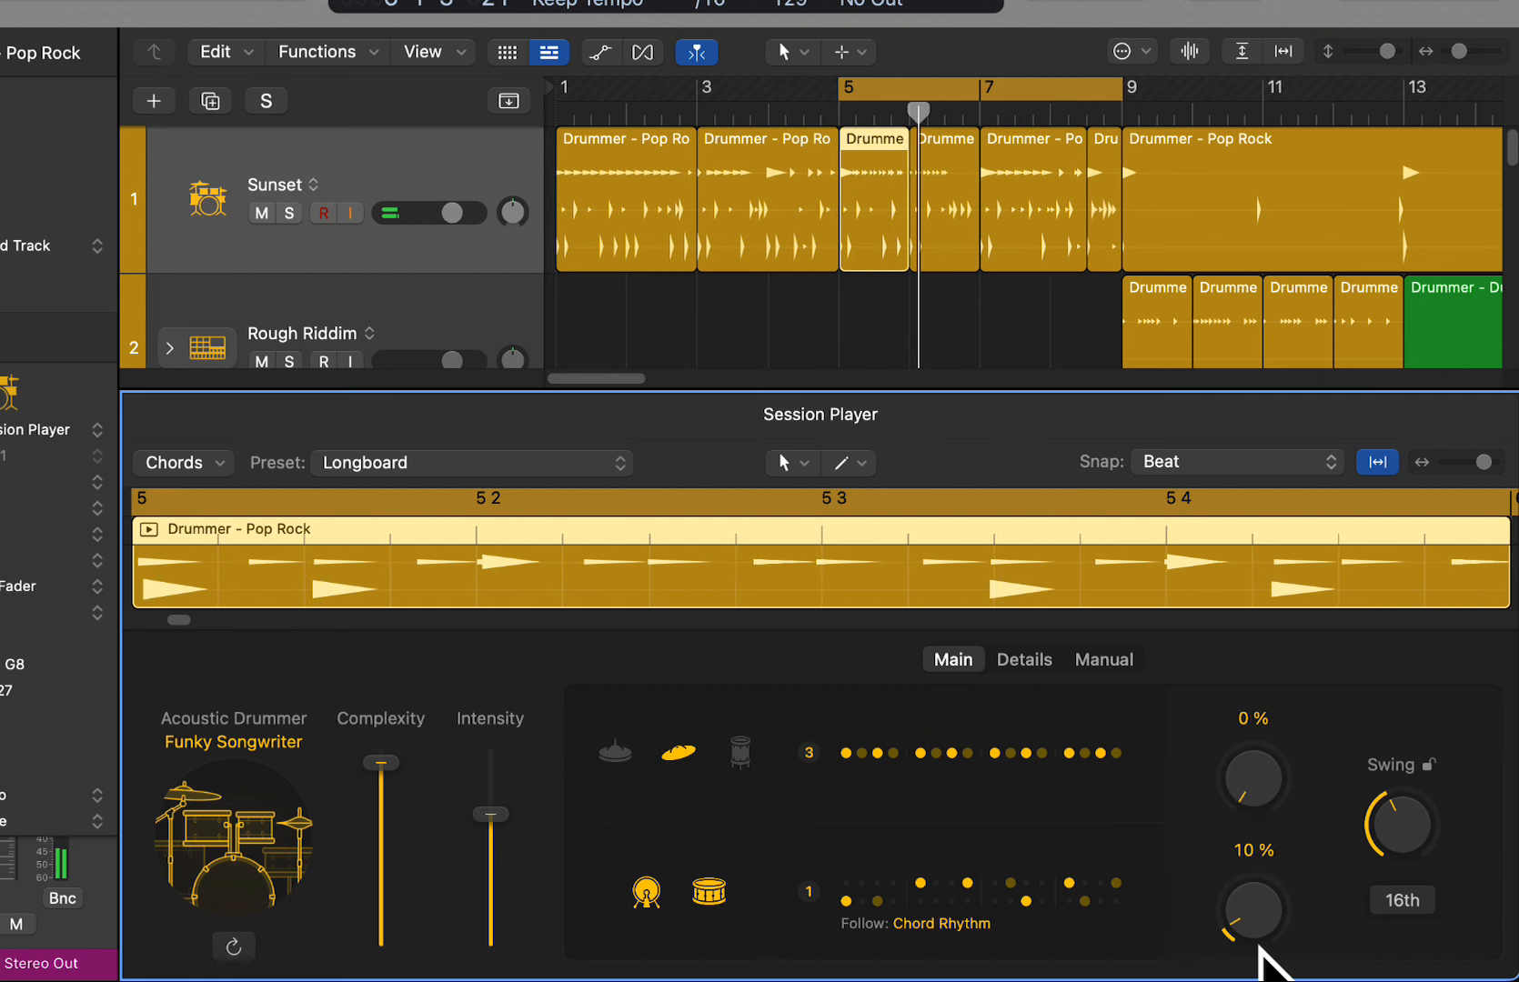
pyautogui.click(953, 259)
pyautogui.moveTo(1256, 789); pyautogui.dragTo(1261, 830)
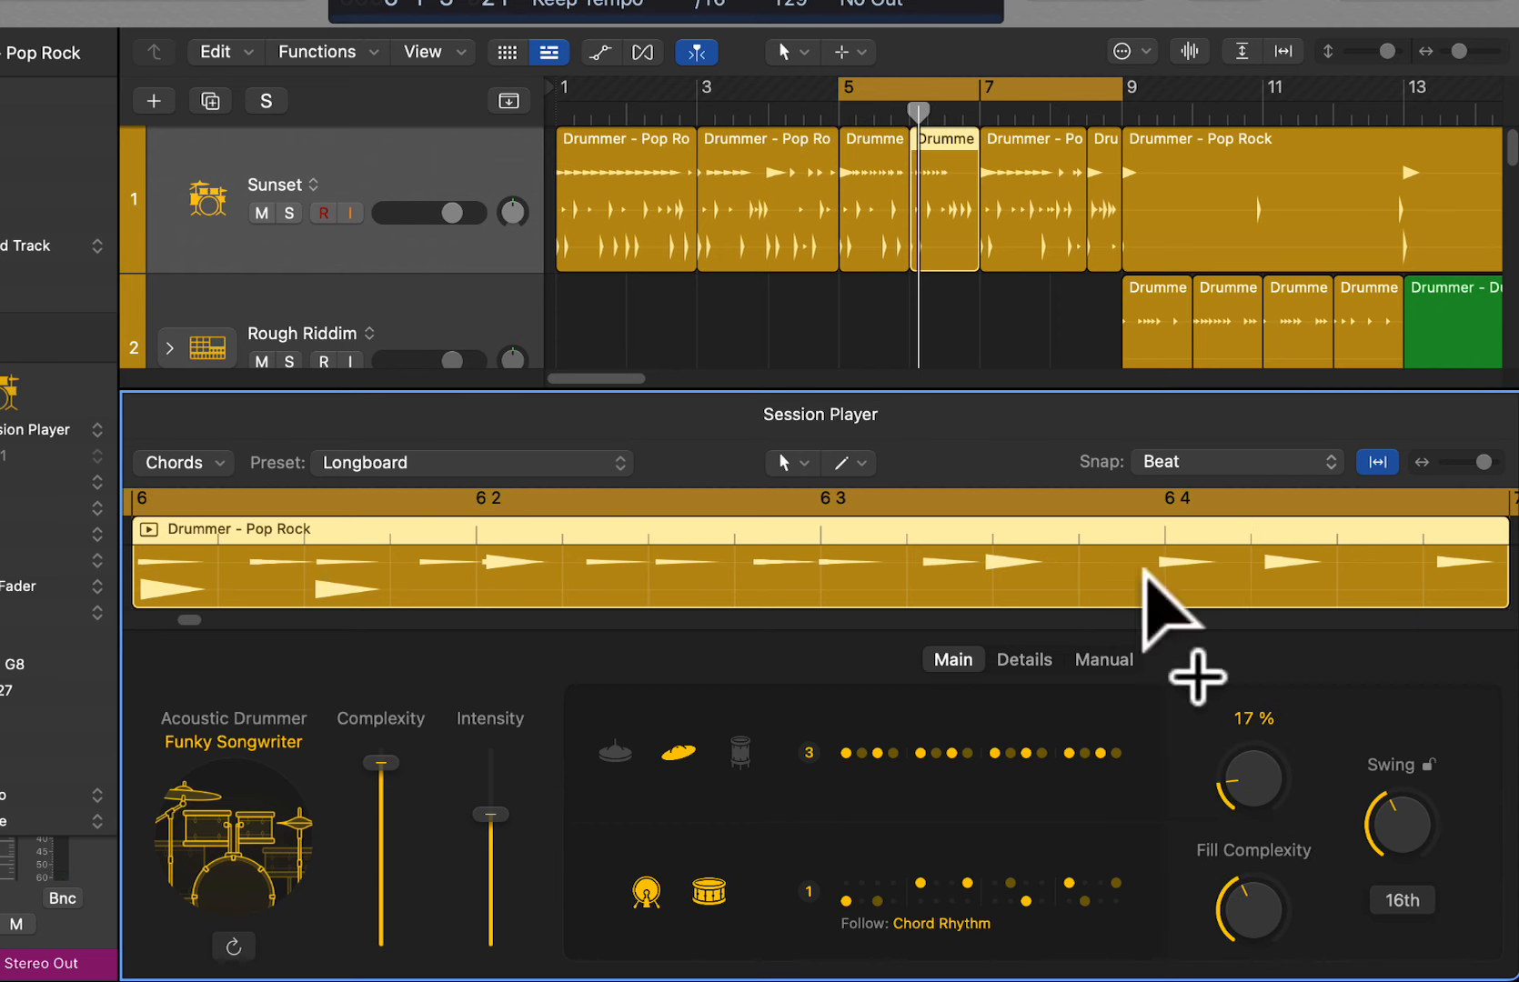
pyautogui.press('space')
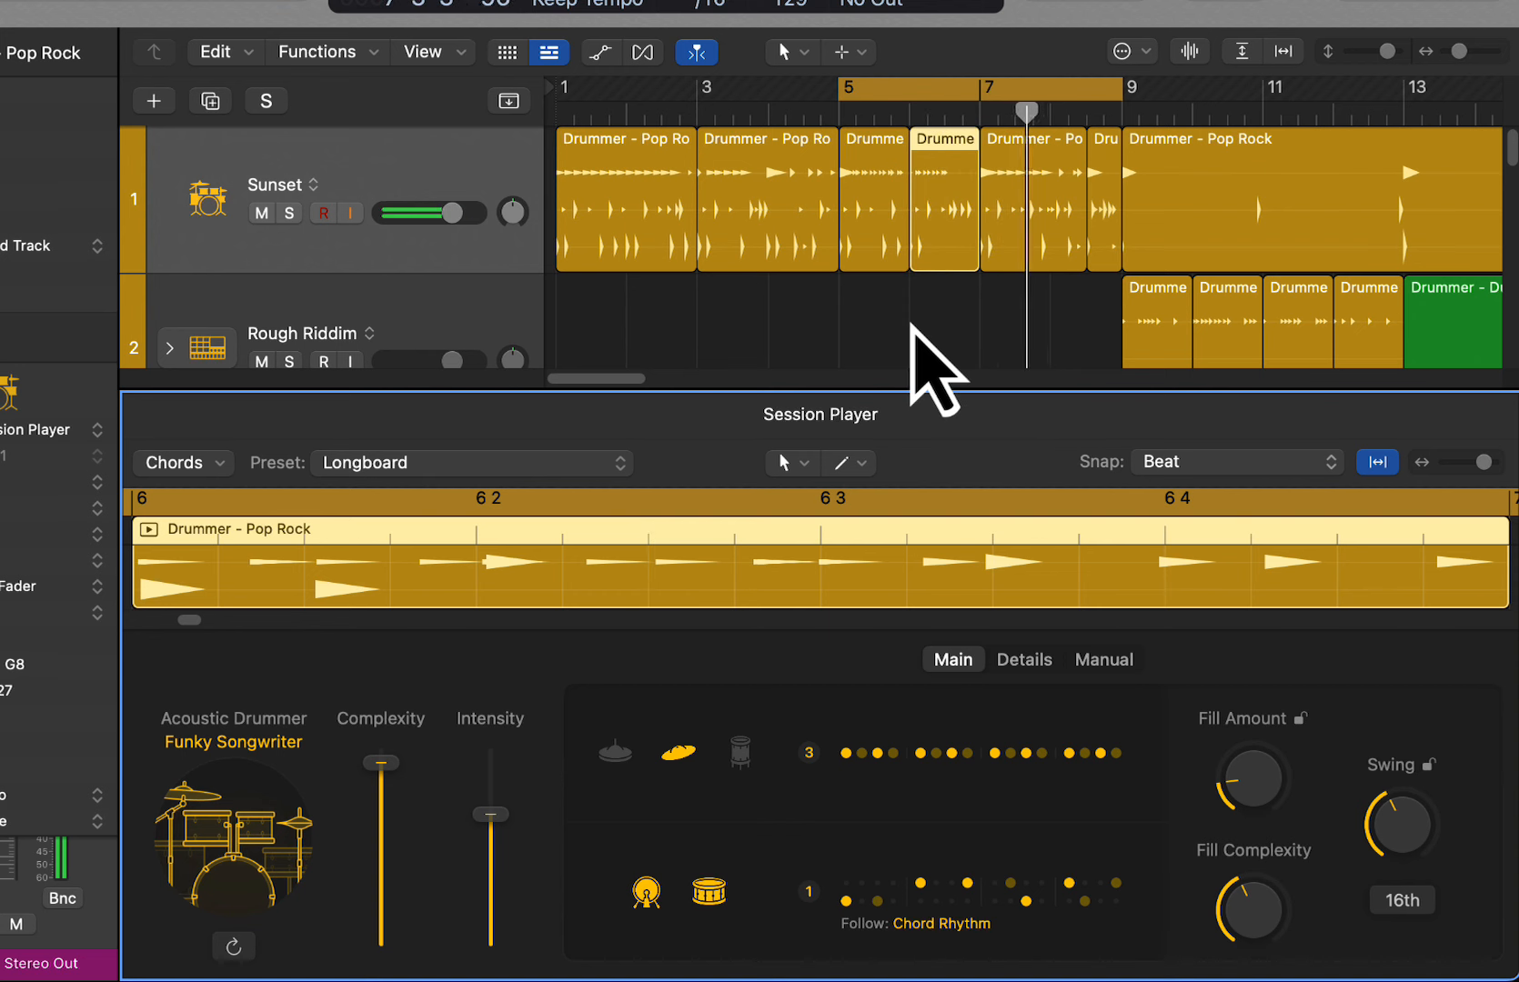
# Switch the bar 5 and bar 6 regions from shaker to cymbals, audition them, and lower their fill complexity
pyautogui.keyDown('shift'); pyautogui.click(879, 264); pyautogui.keyUp('shift')
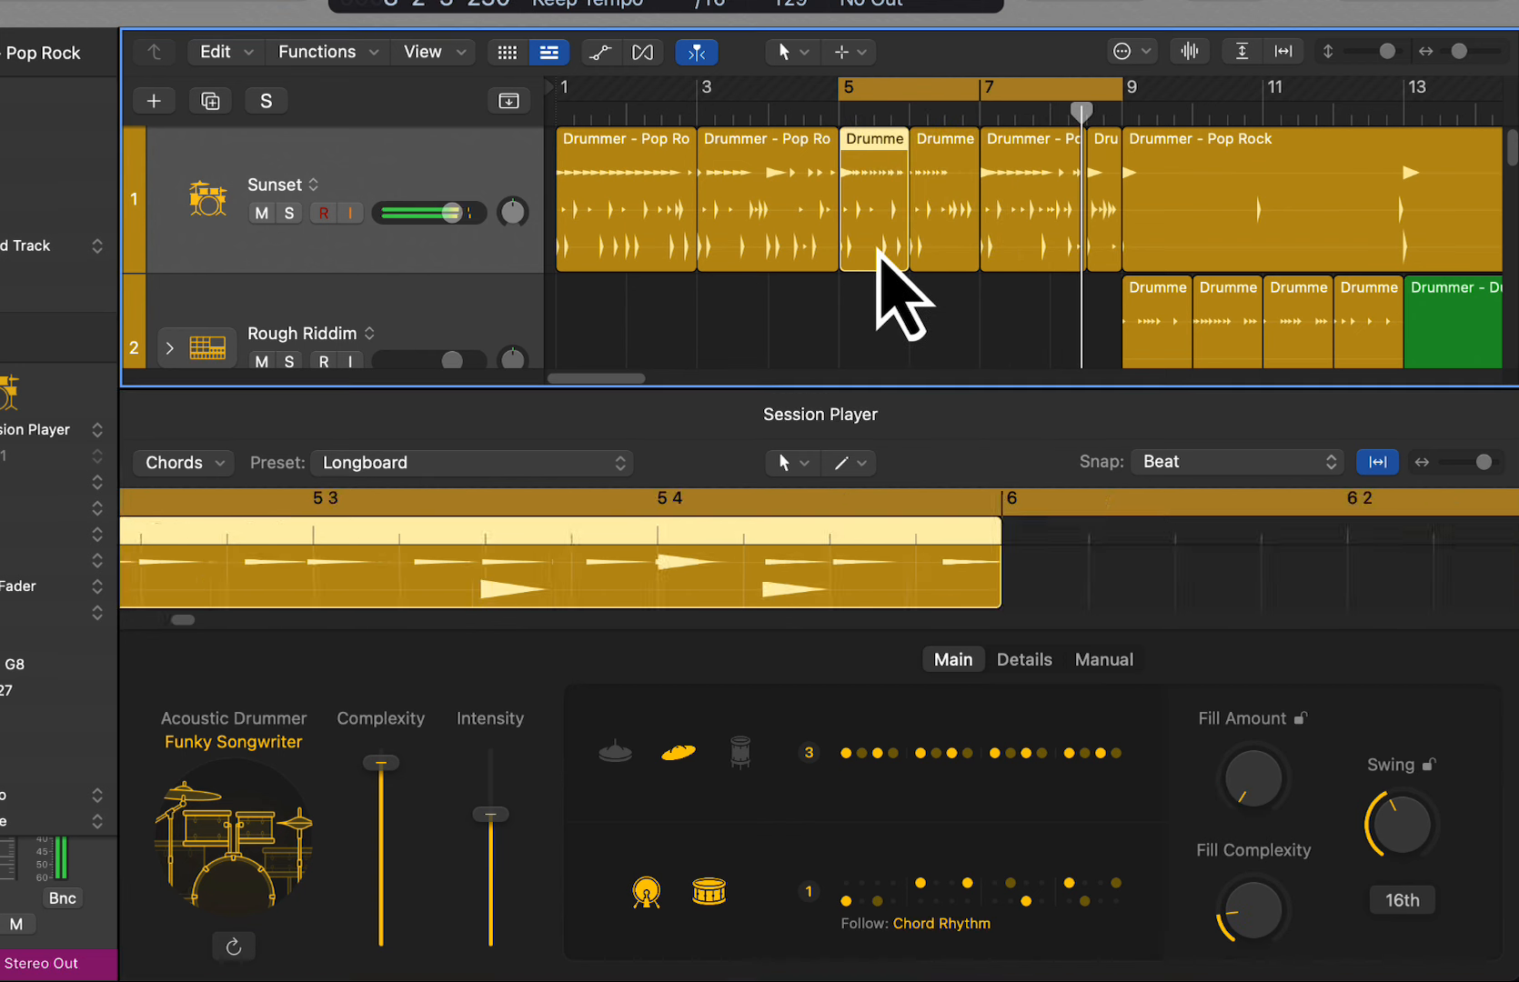
pyautogui.click(616, 752)
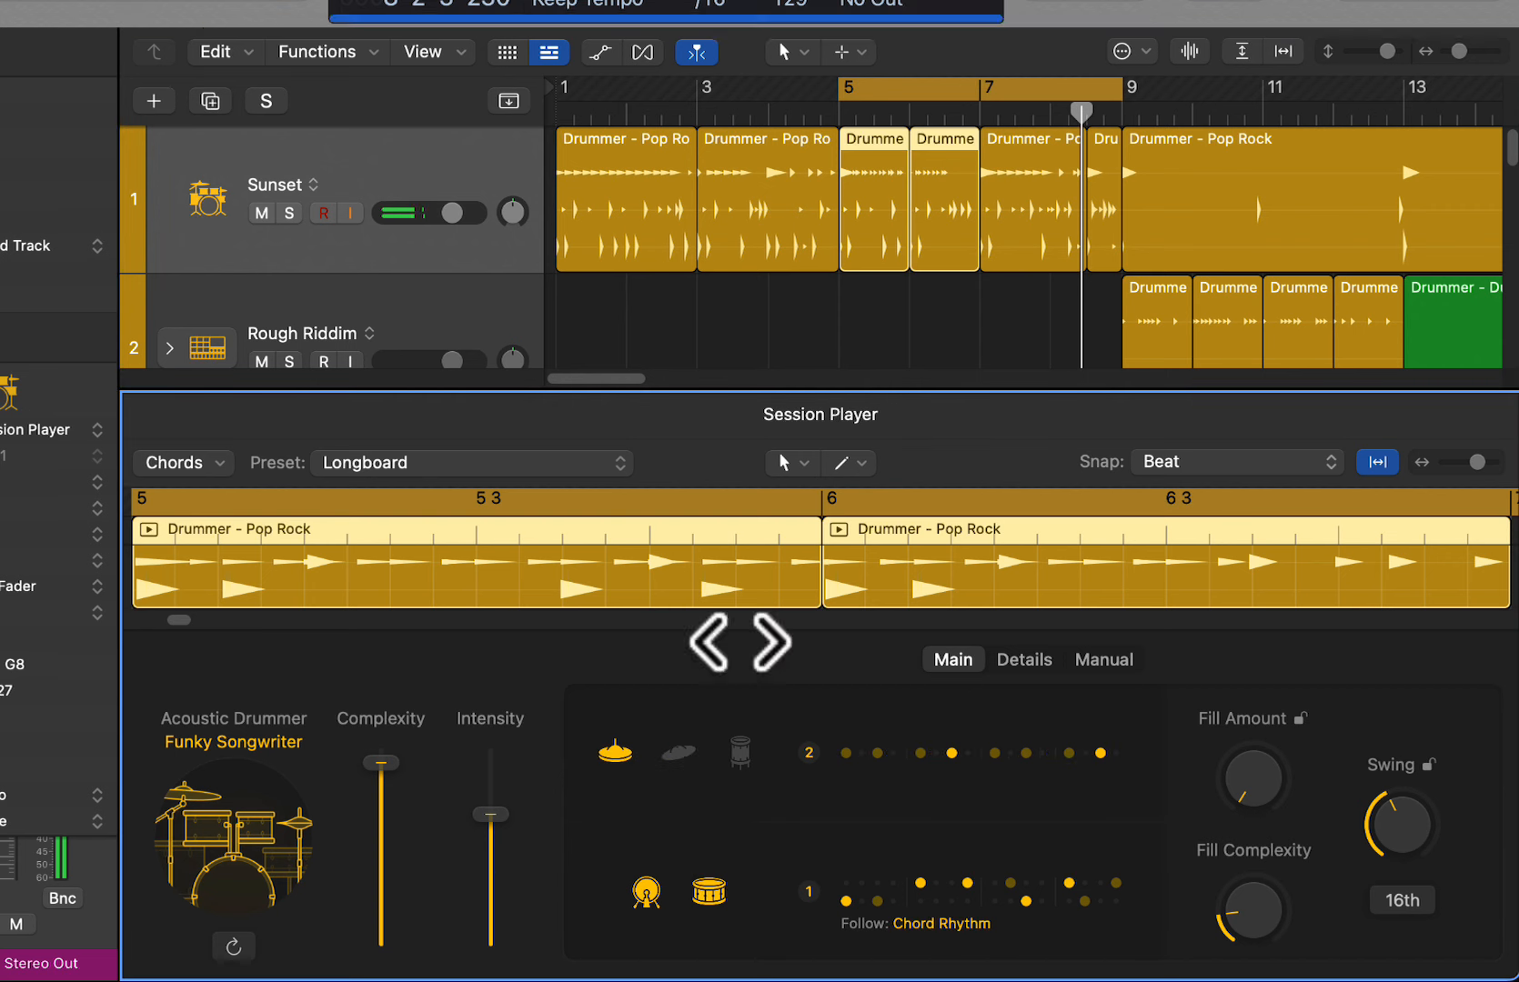
pyautogui.press('space')
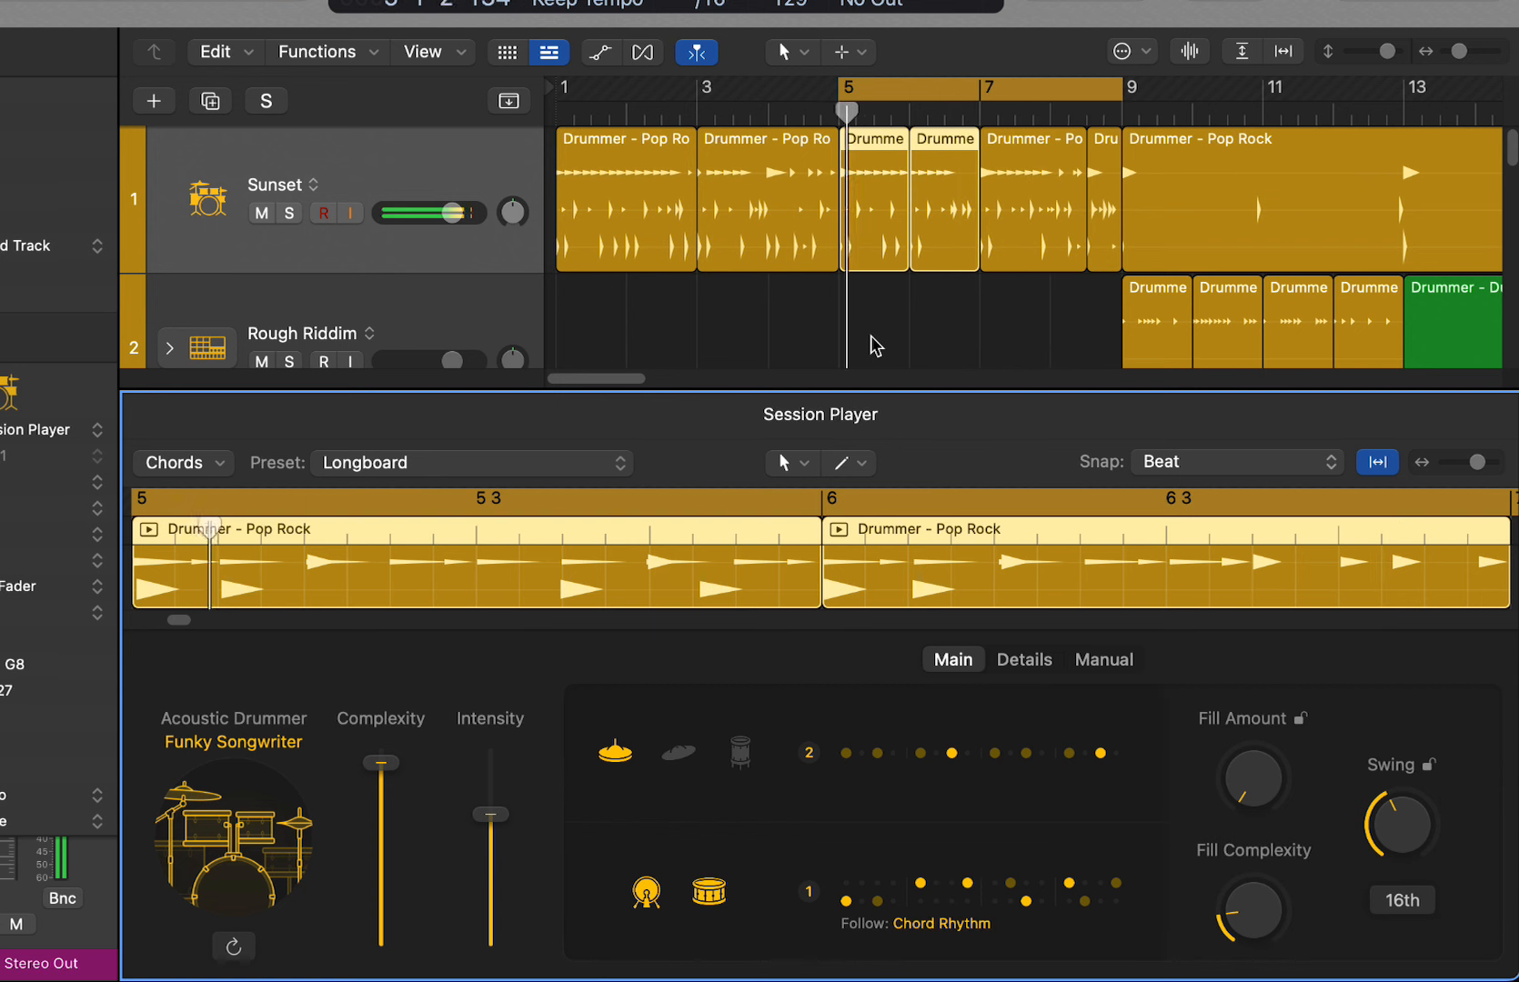
pyautogui.click(944, 263)
pyautogui.moveTo(1245, 893); pyautogui.dragTo(1256, 945)
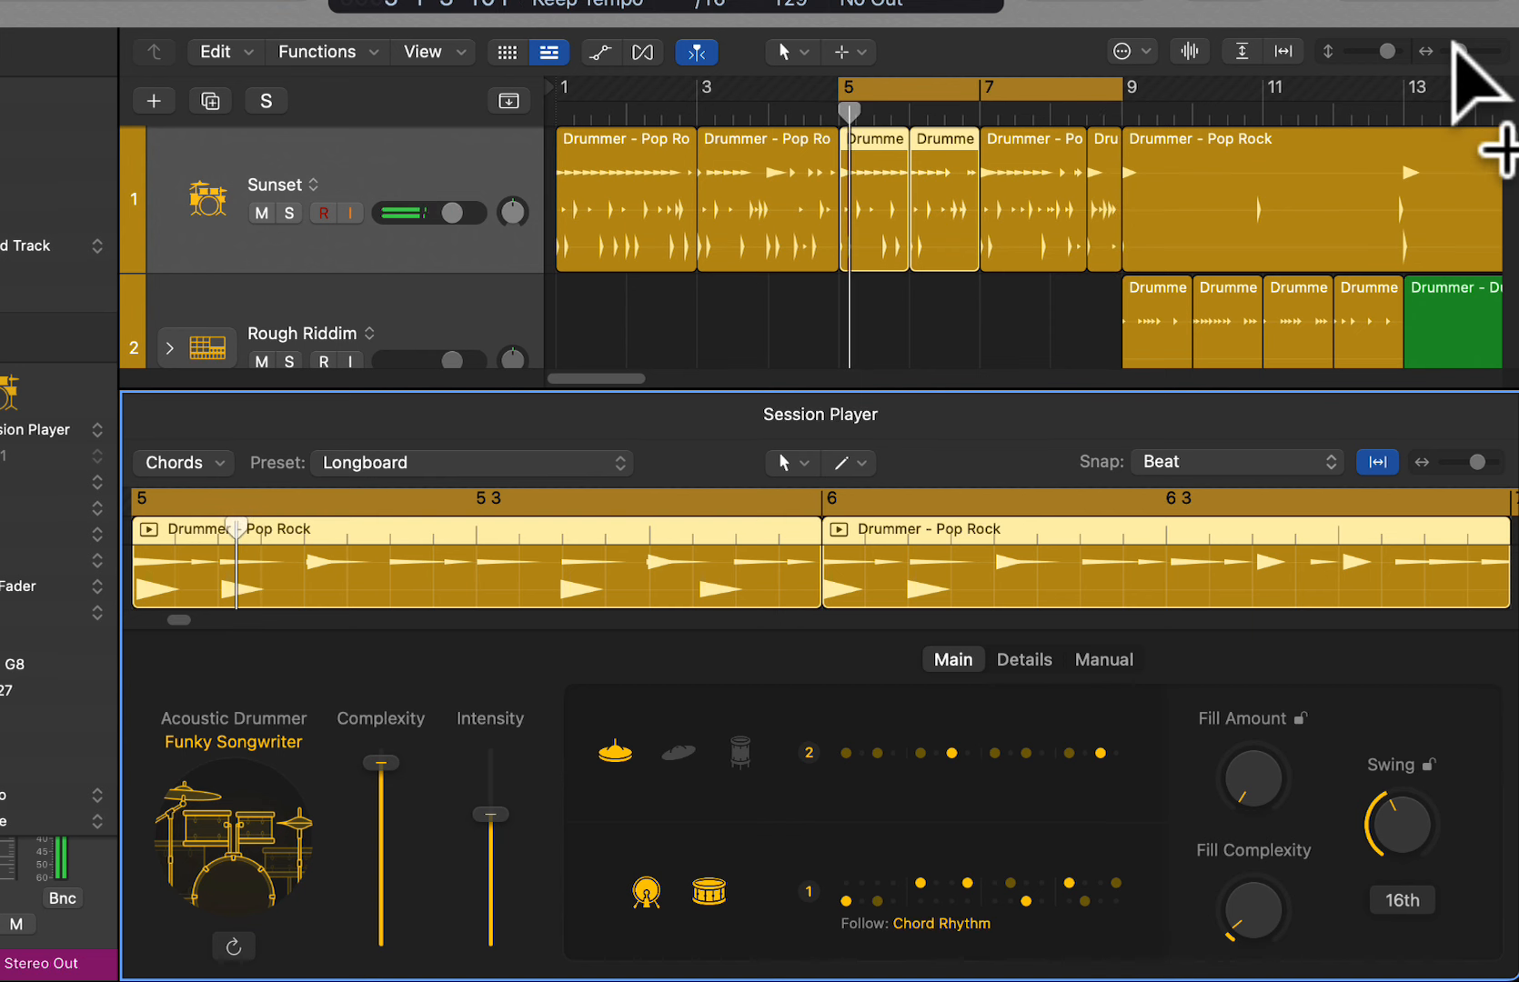
# Convert the four Sunset drummer regions in bars 5–8 to MIDI regions
pyautogui.moveTo(1452, 43); pyautogui.dragTo(1460, 42)
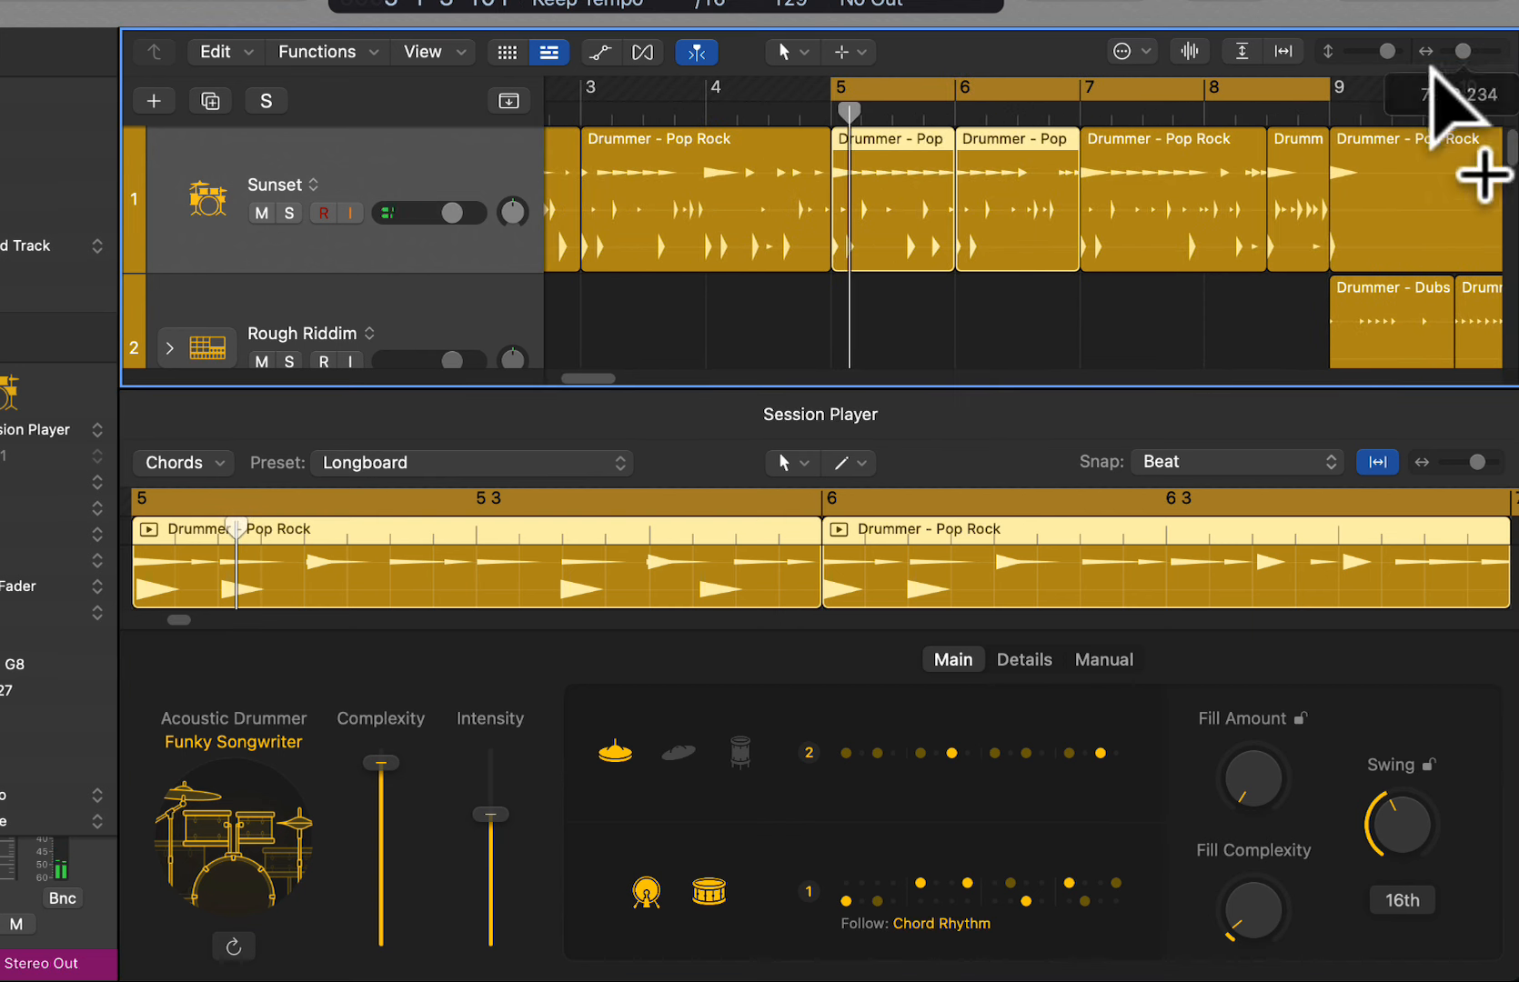
pyautogui.moveTo(946, 300); pyautogui.dragTo(1296, 177)
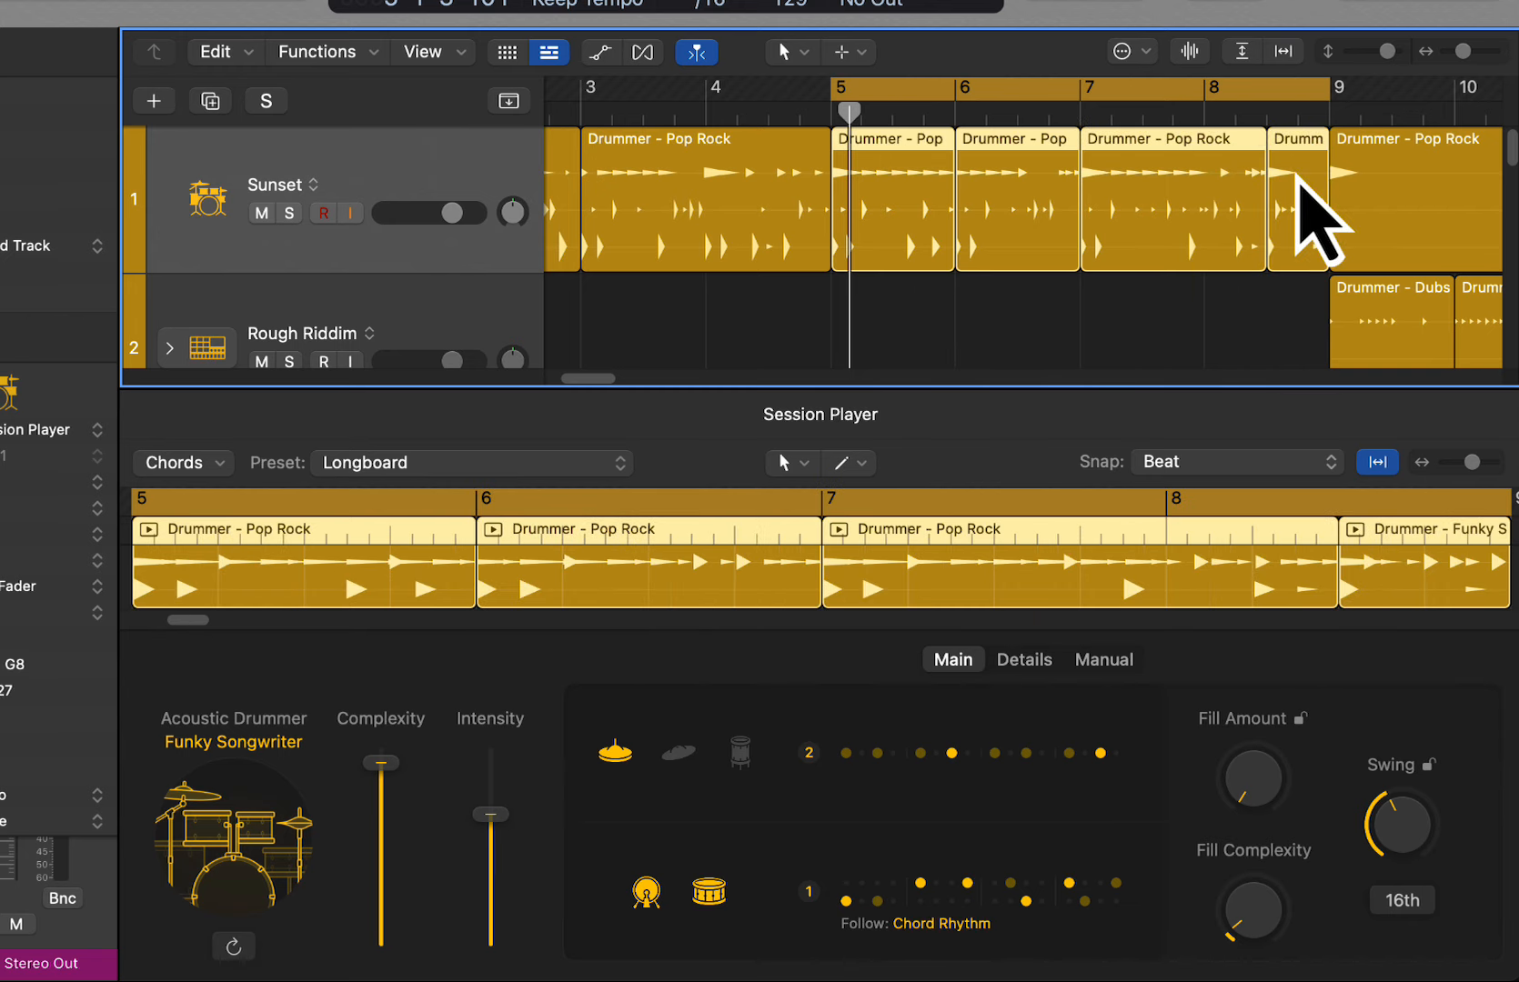
pyautogui.press('ctrl+alt+super+m')
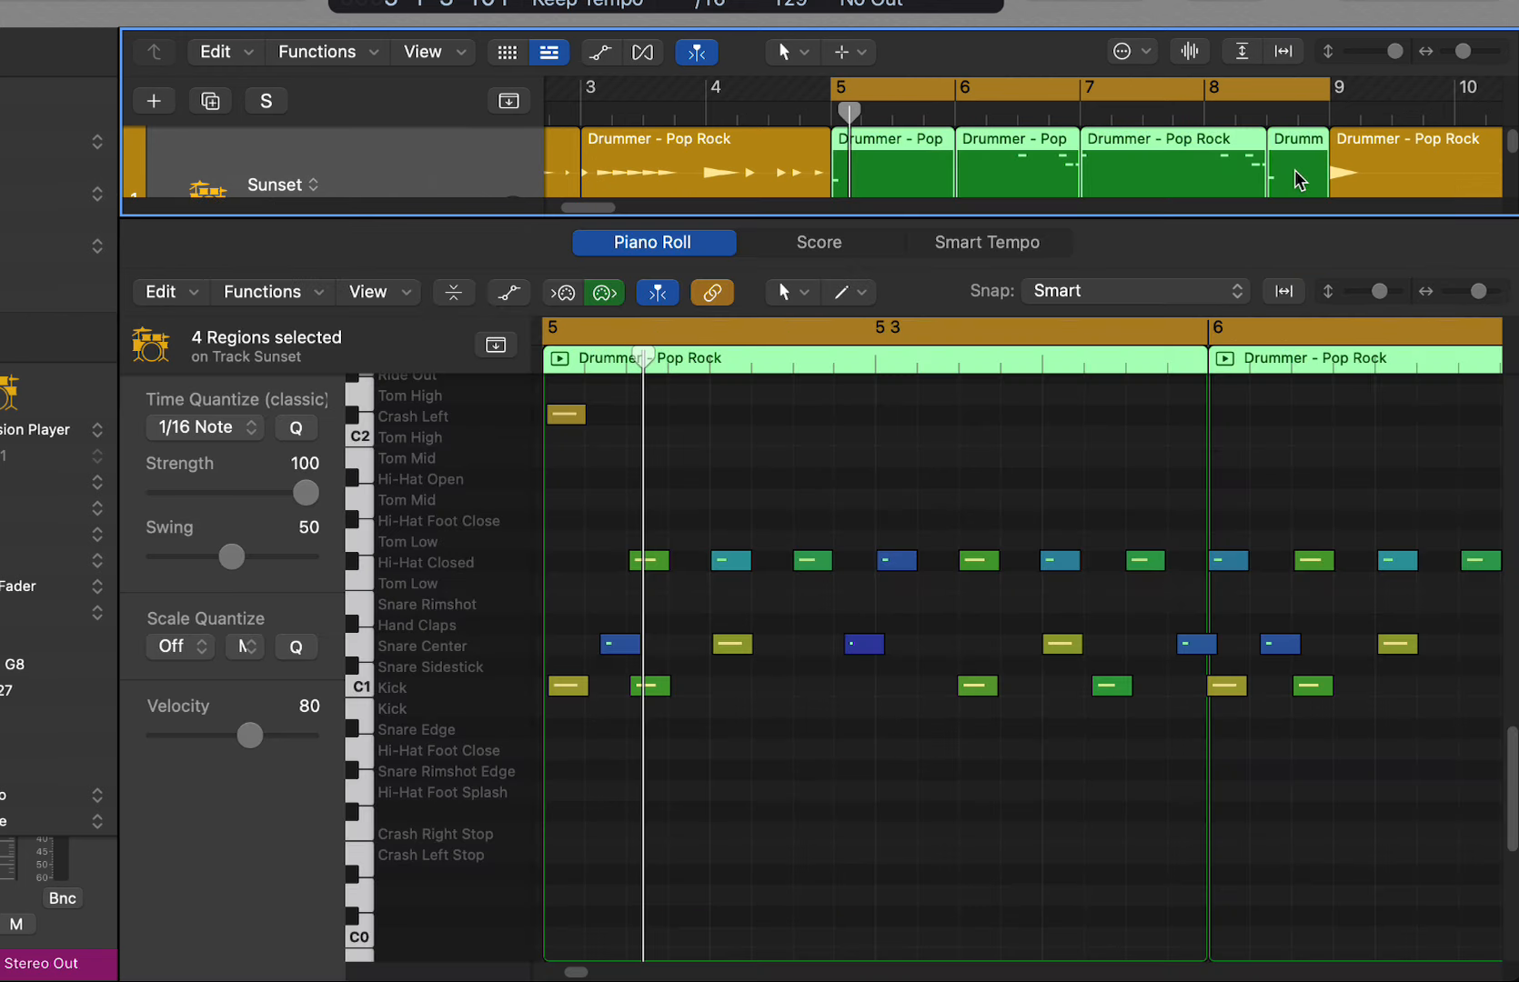
# Draw seven tambourine hits across bar 5 with the Pencil tool and play them back
pyautogui.scroll(3, 728, 573)
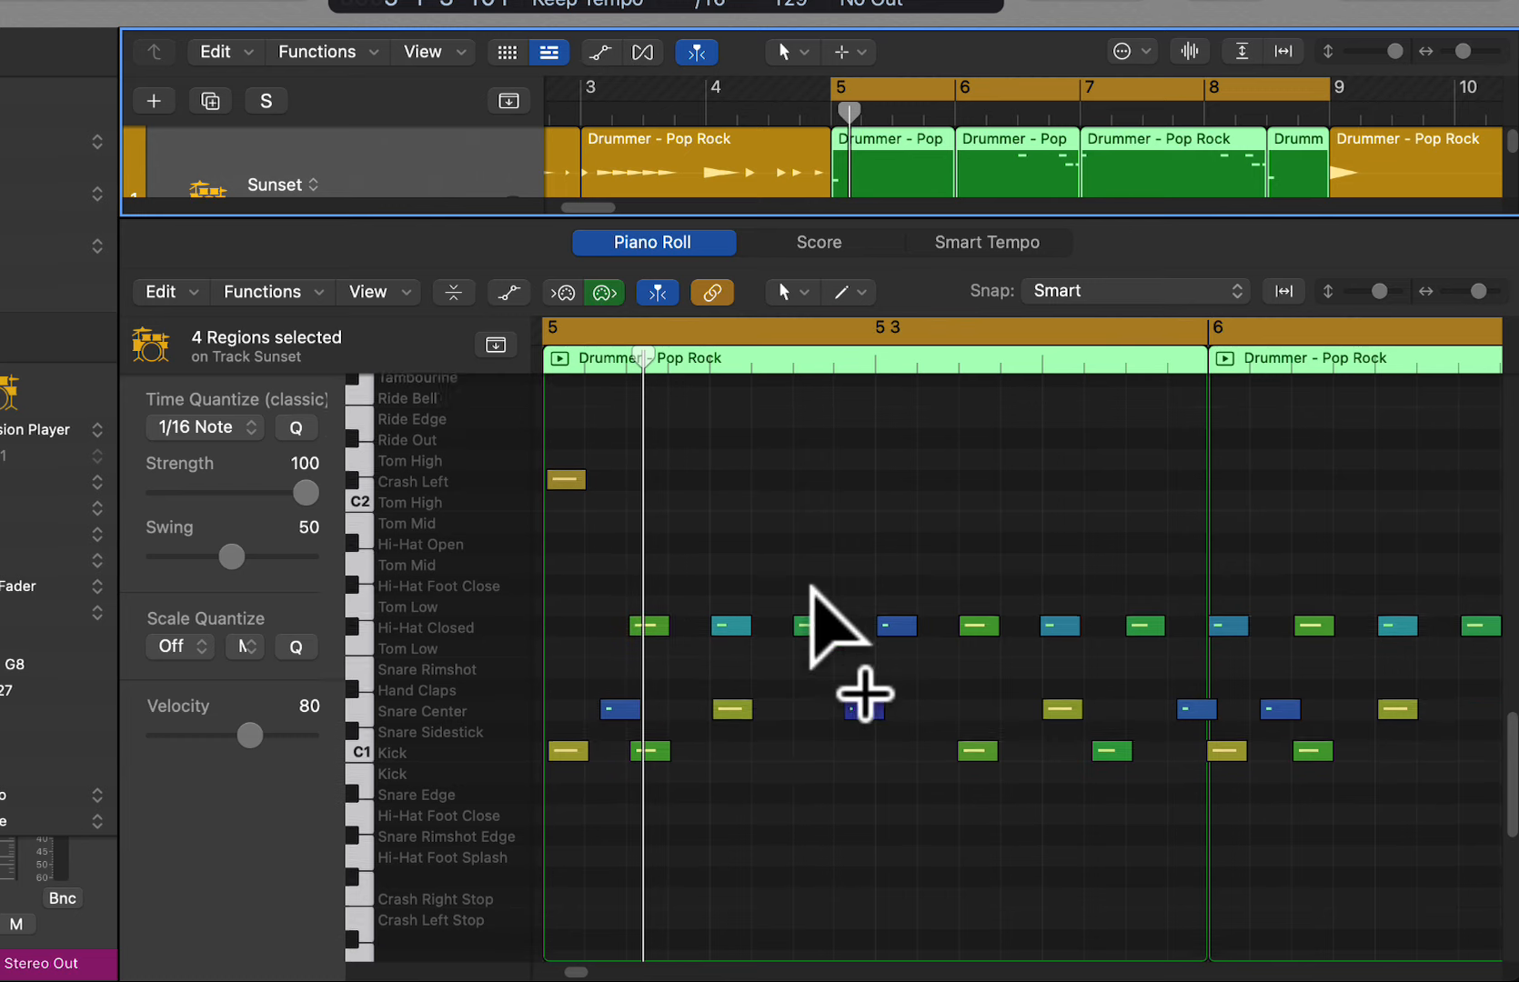
pyautogui.press('t')
pyautogui.click(851, 562)
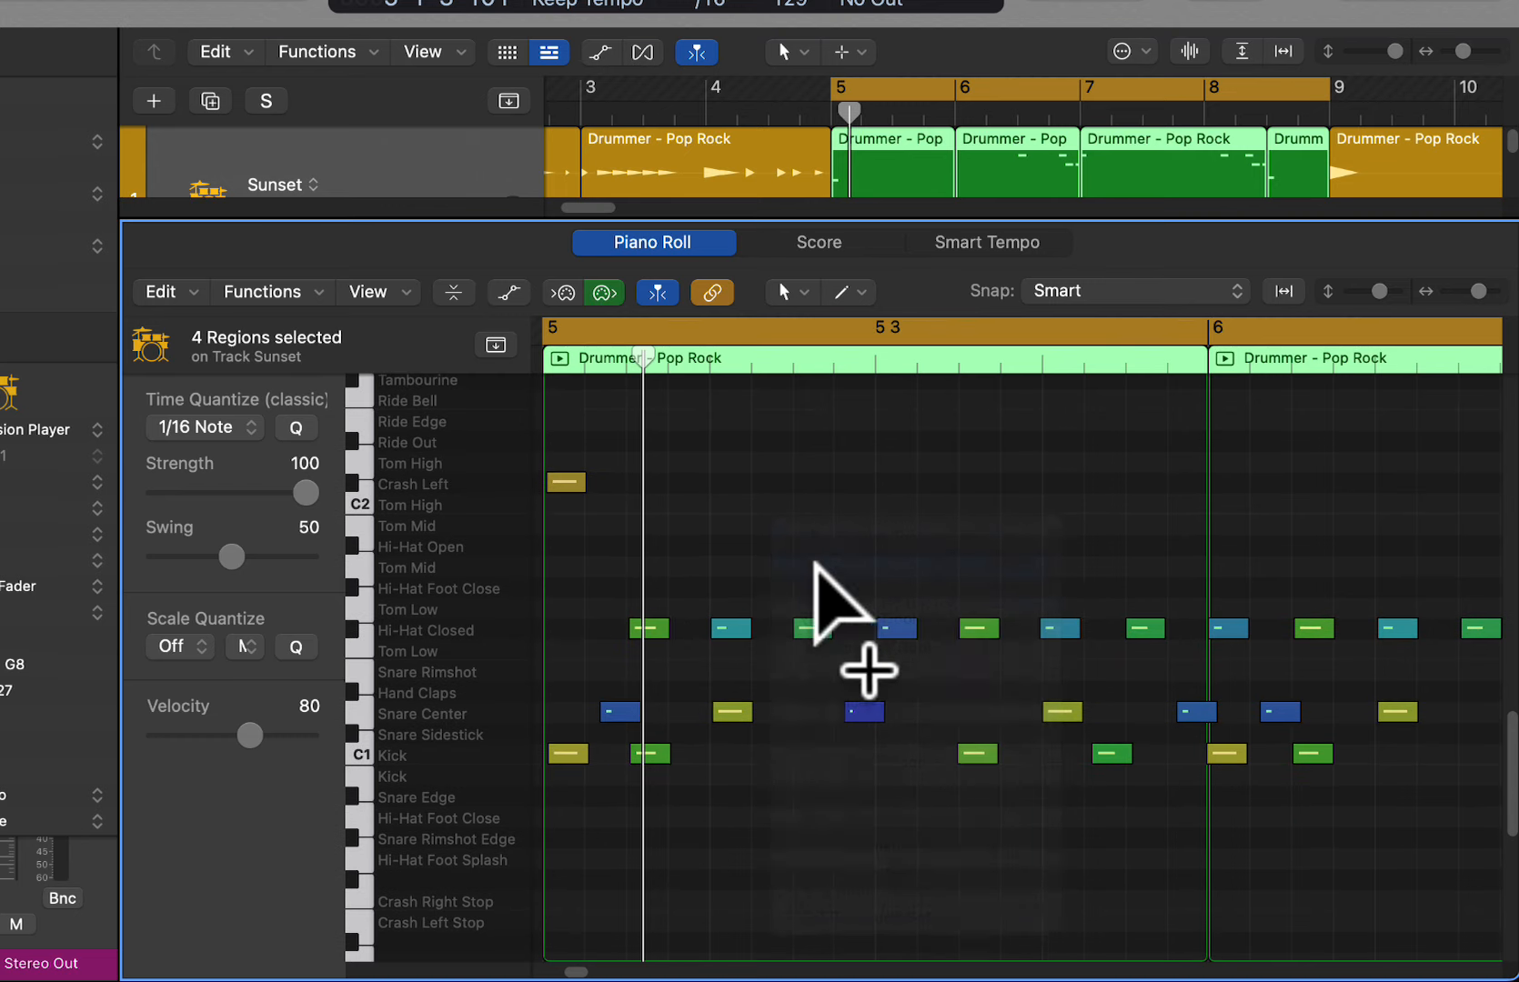
pyautogui.scroll(4, 818, 573)
pyautogui.click(555, 478)
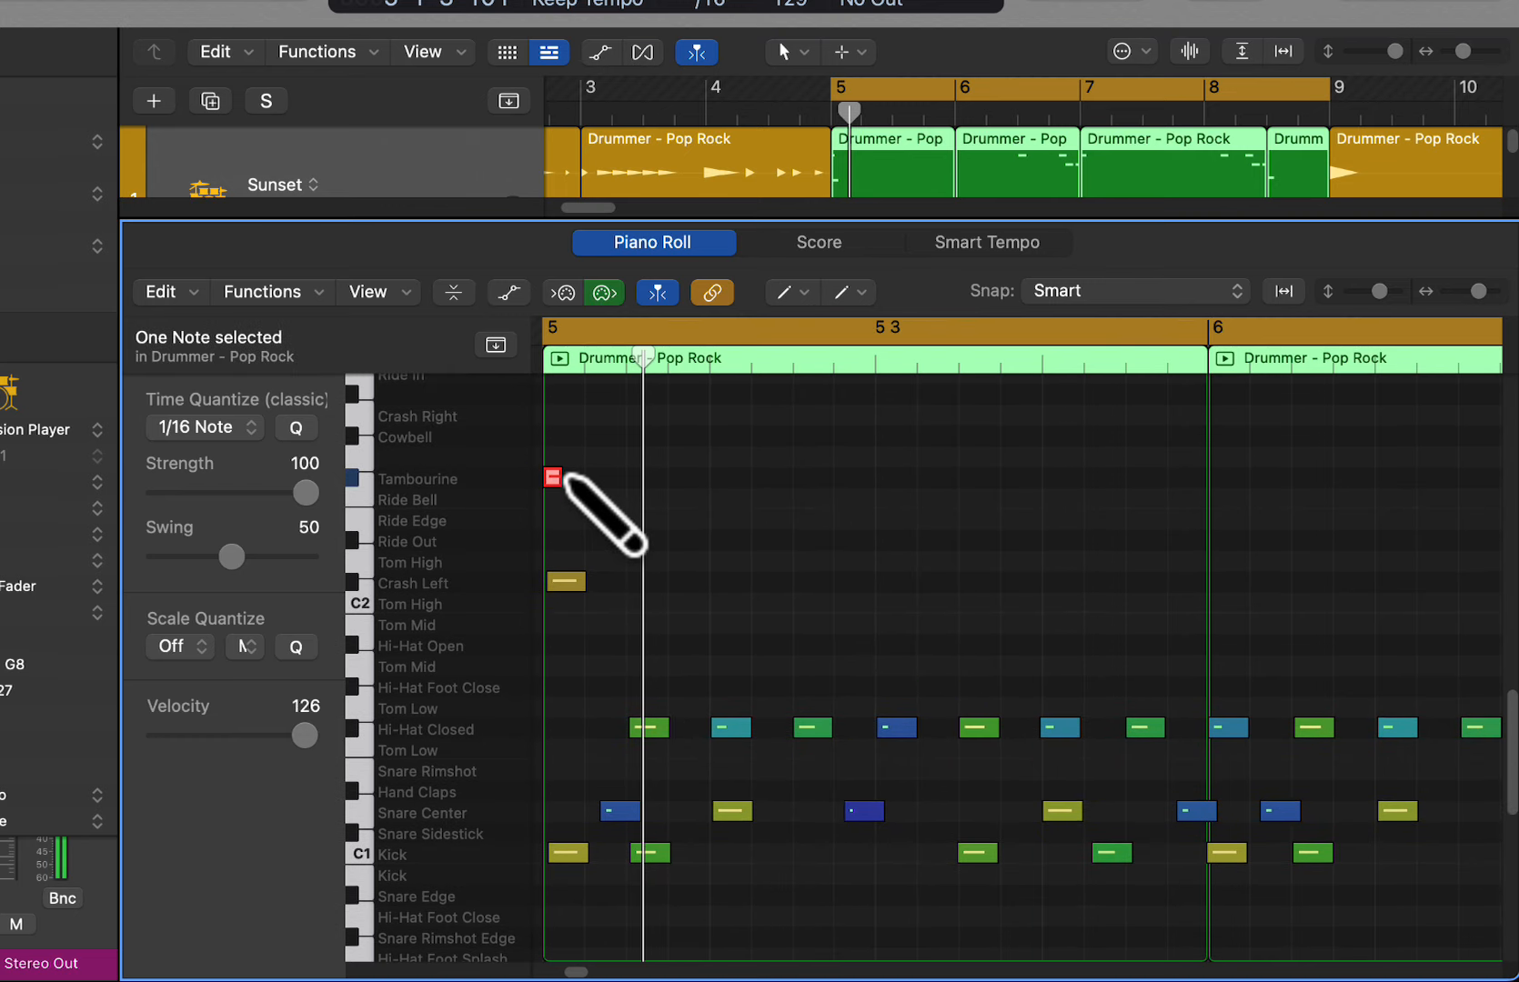
pyautogui.click(596, 478)
pyautogui.click(675, 477)
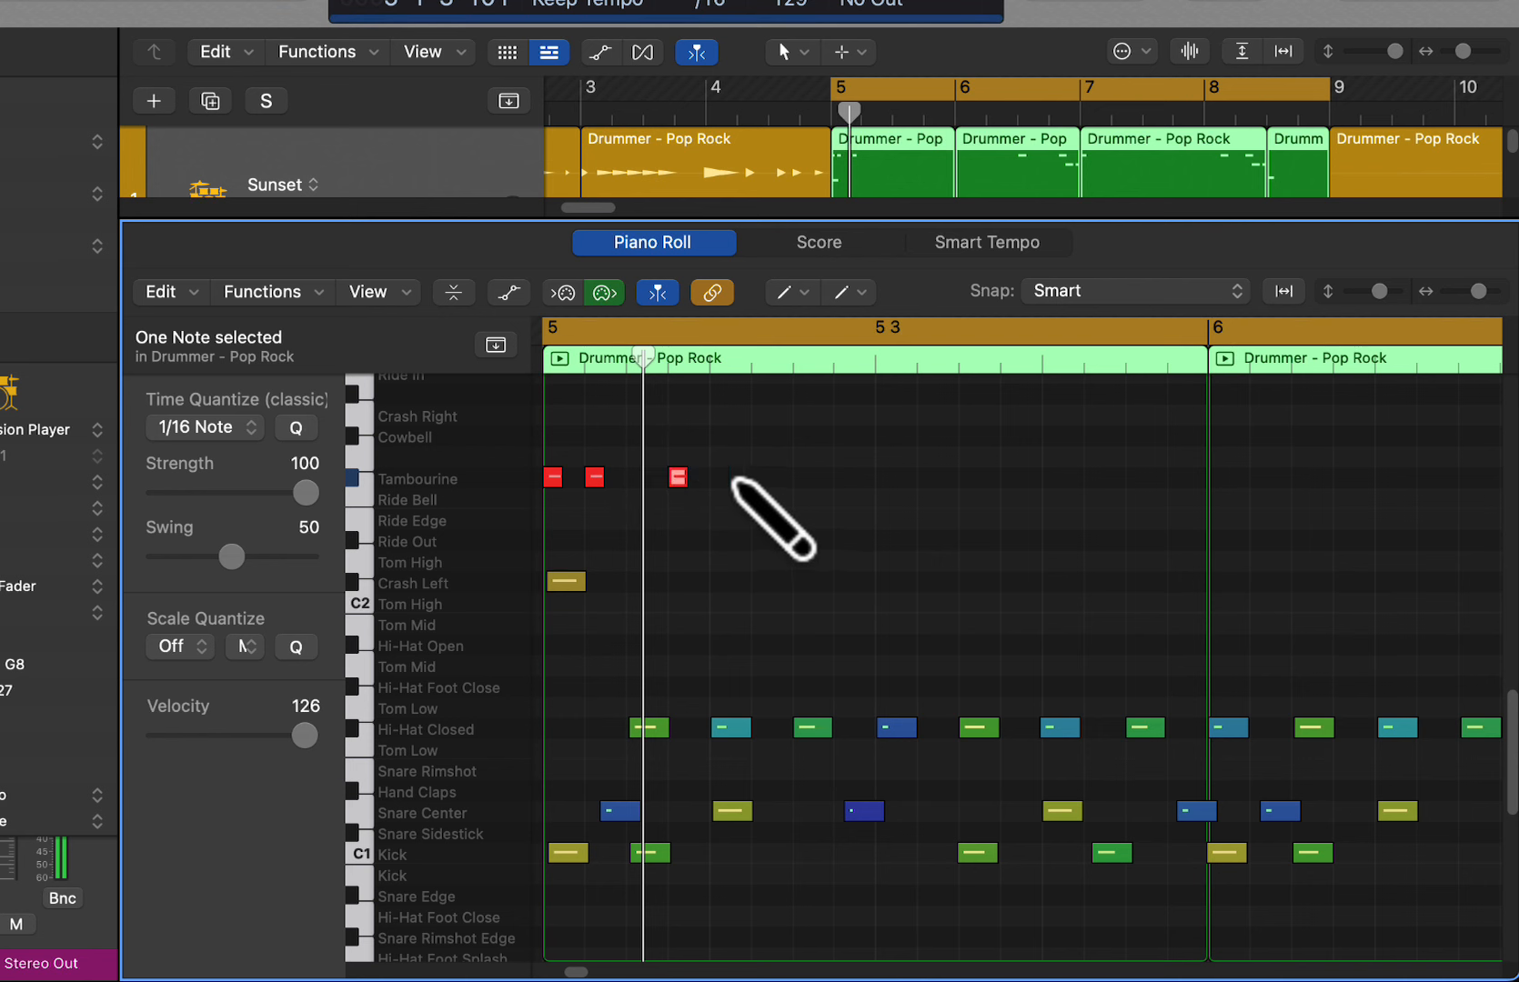
pyautogui.click(762, 477)
pyautogui.click(885, 477)
pyautogui.click(970, 478)
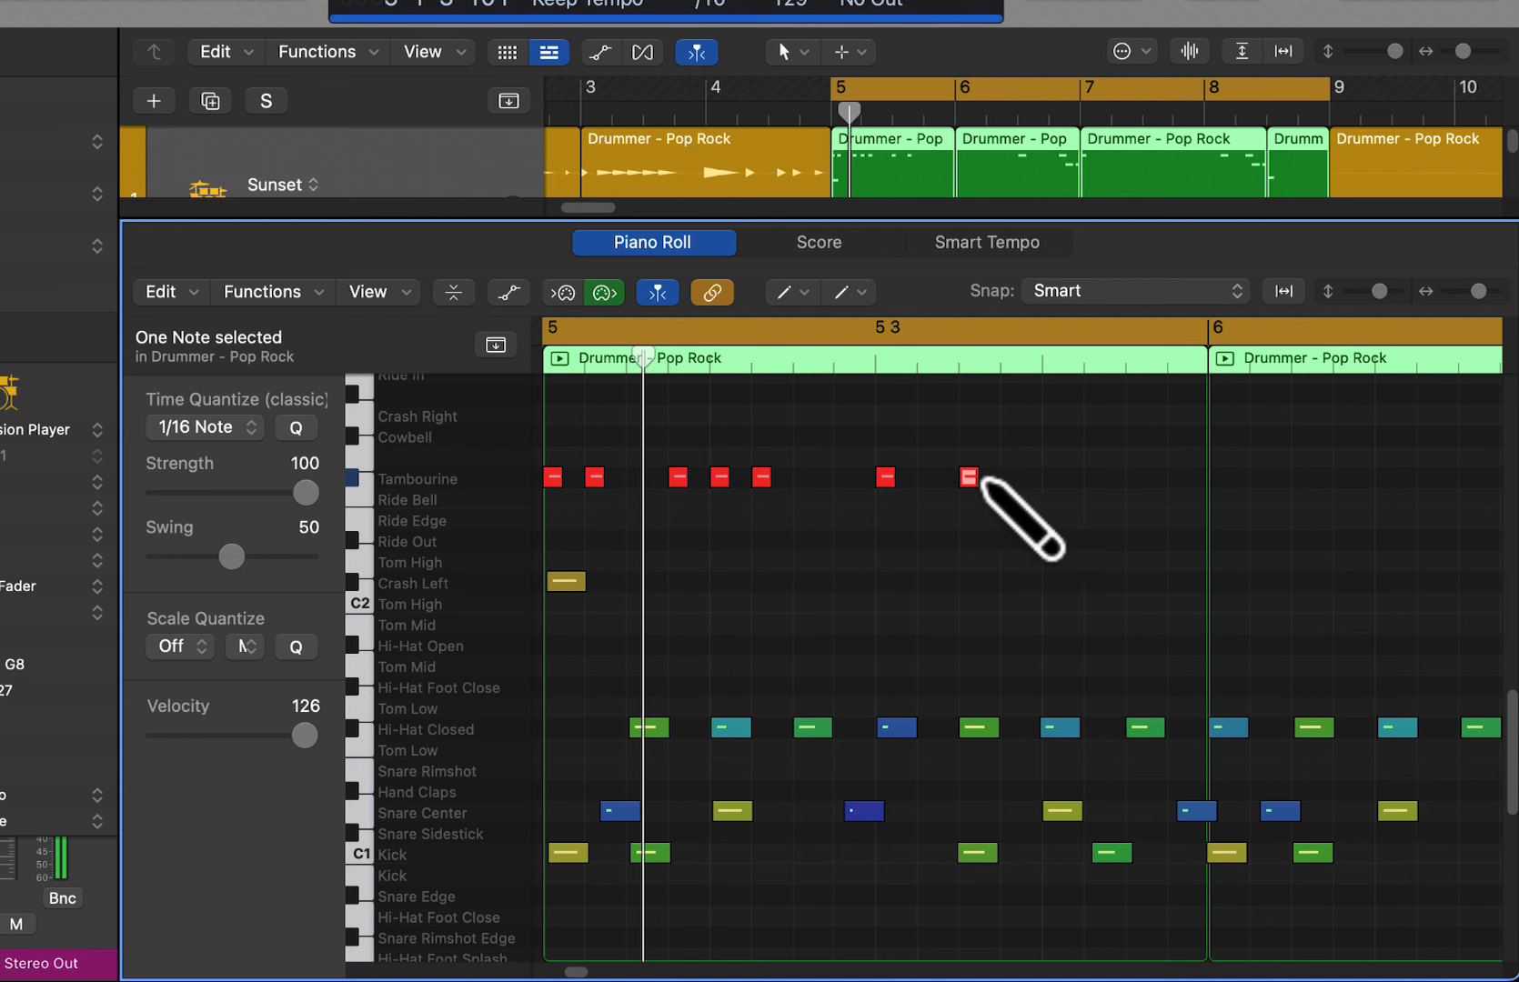
pyautogui.press('space')
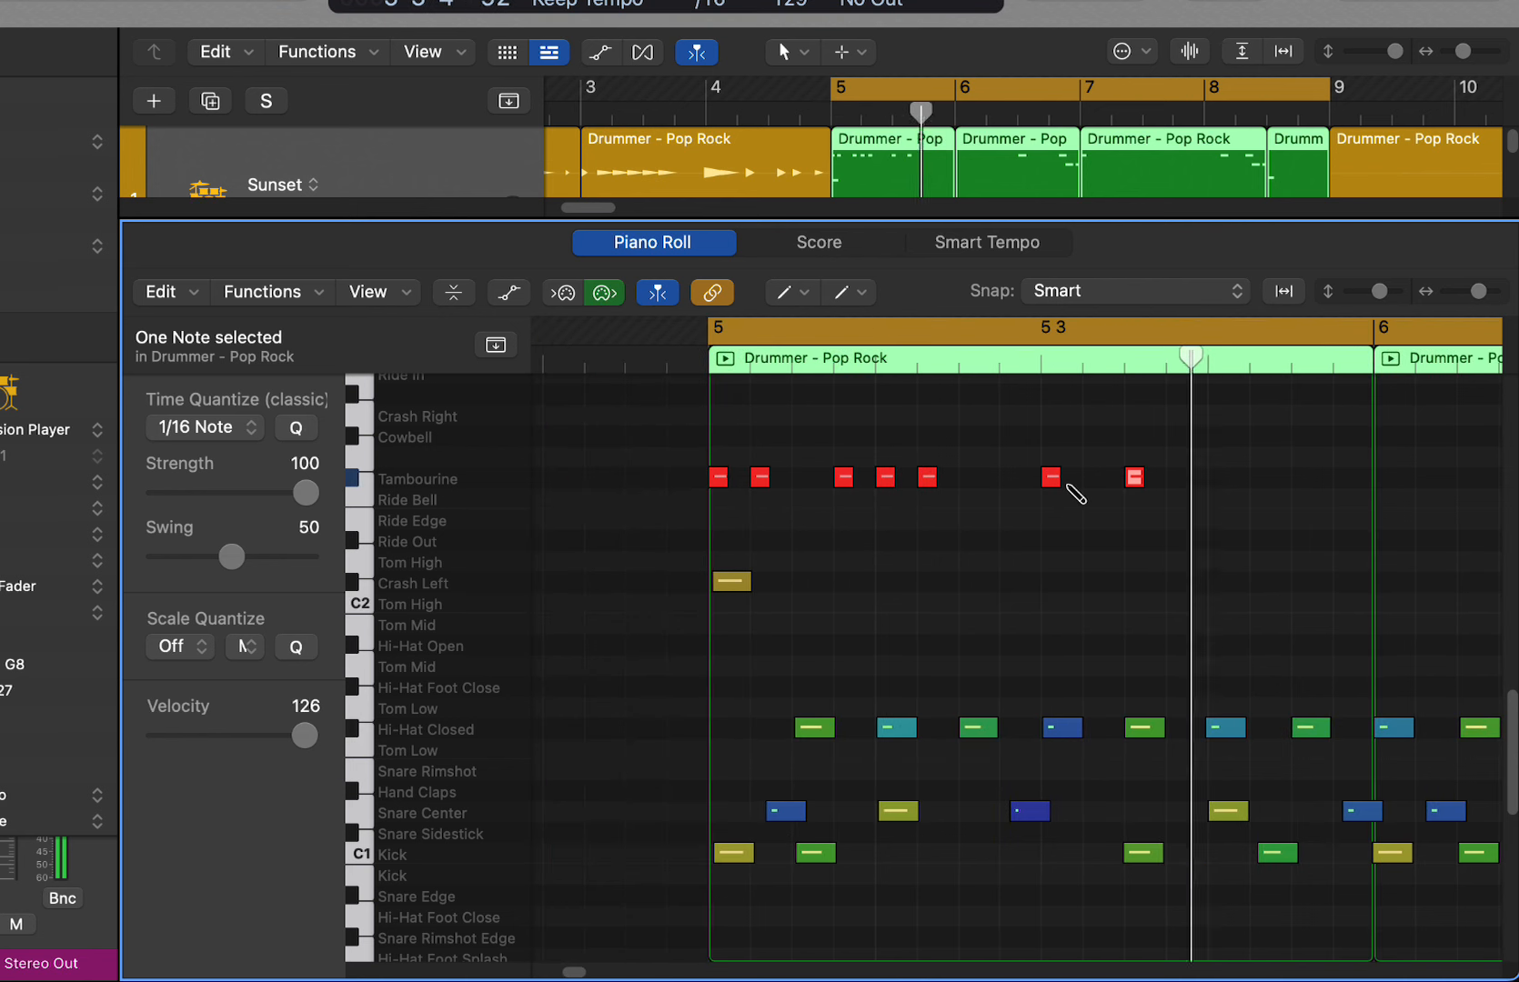
# Add a Ride Bell note in bar 5 and move it to the Cowbell lane on the bar's first beat
pyautogui.click(1171, 498)
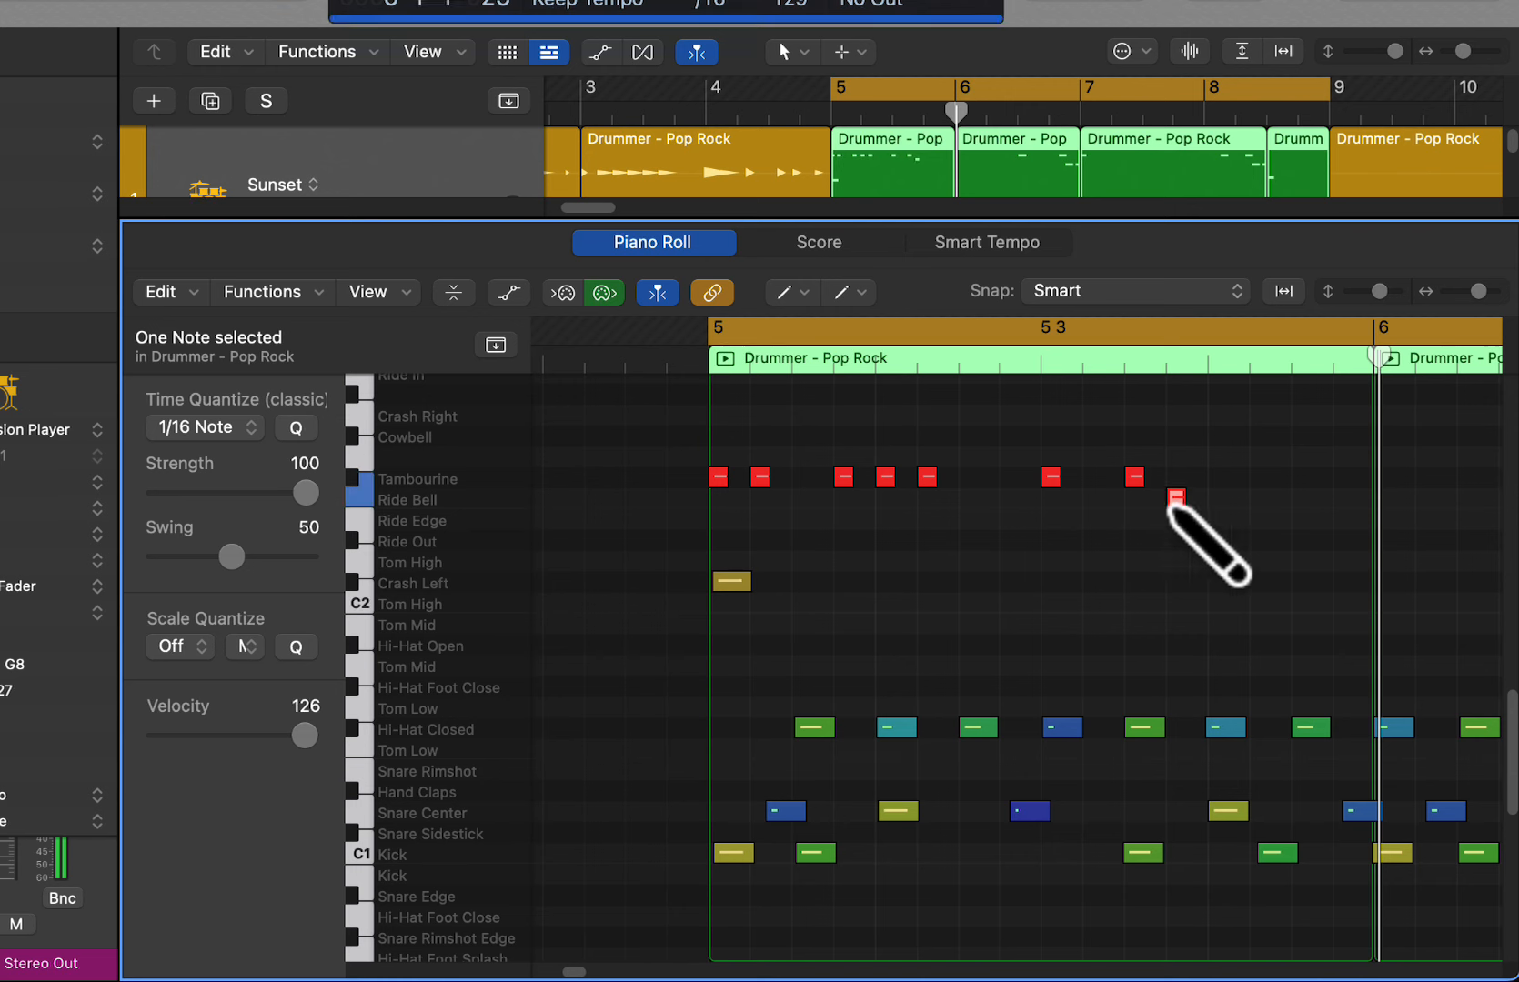
pyautogui.press('t')
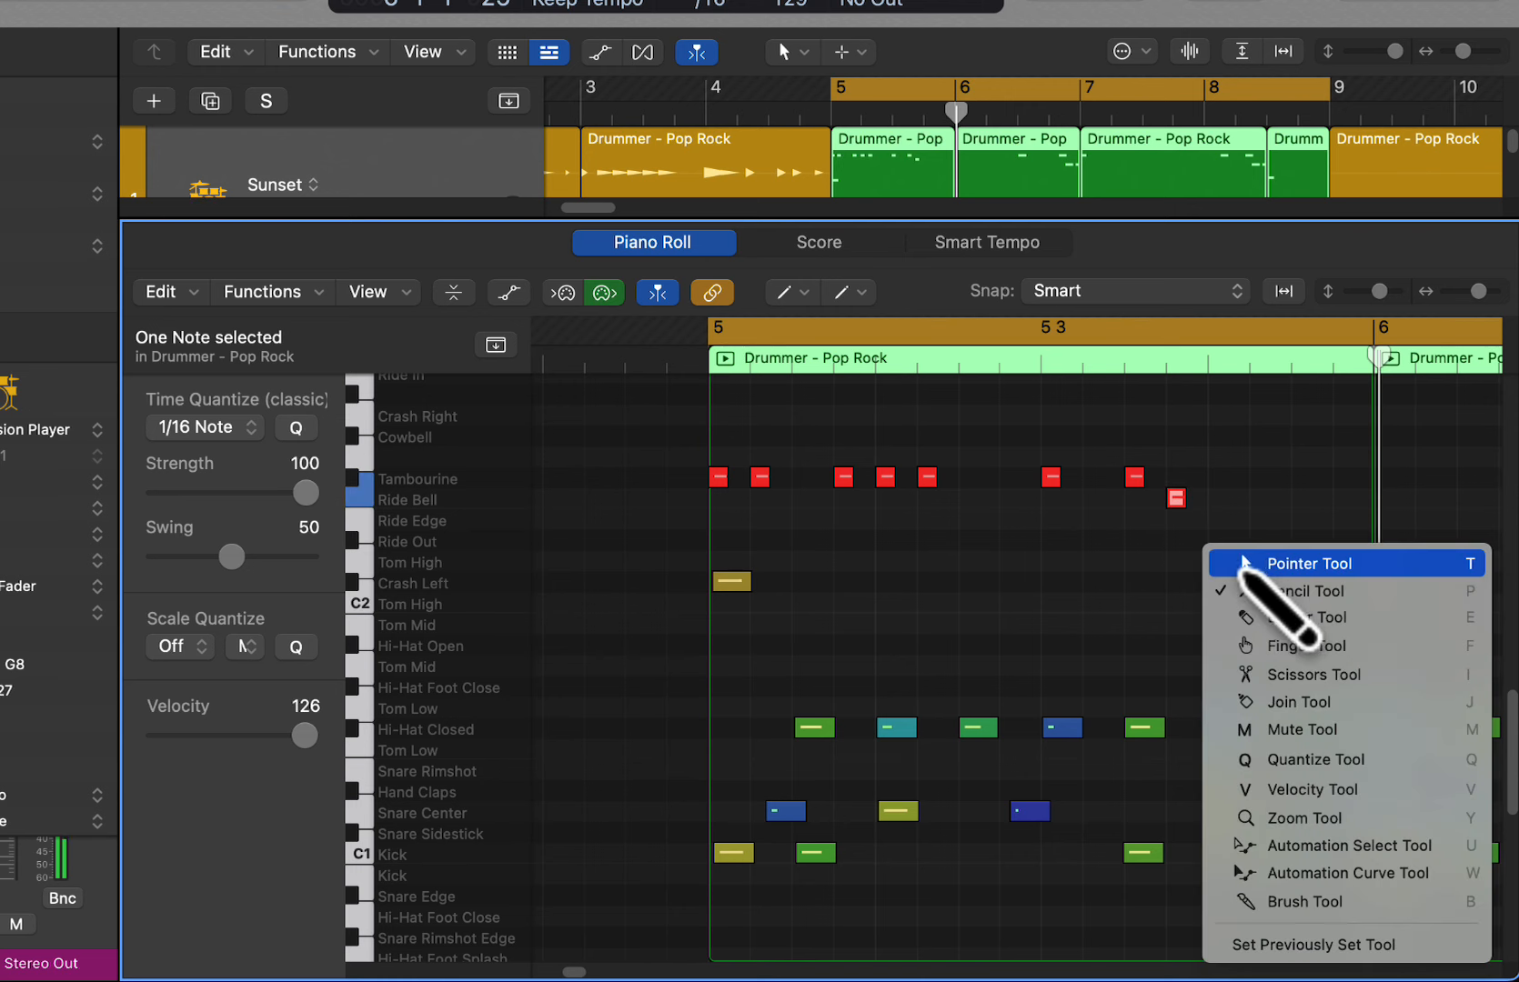
pyautogui.press('t')
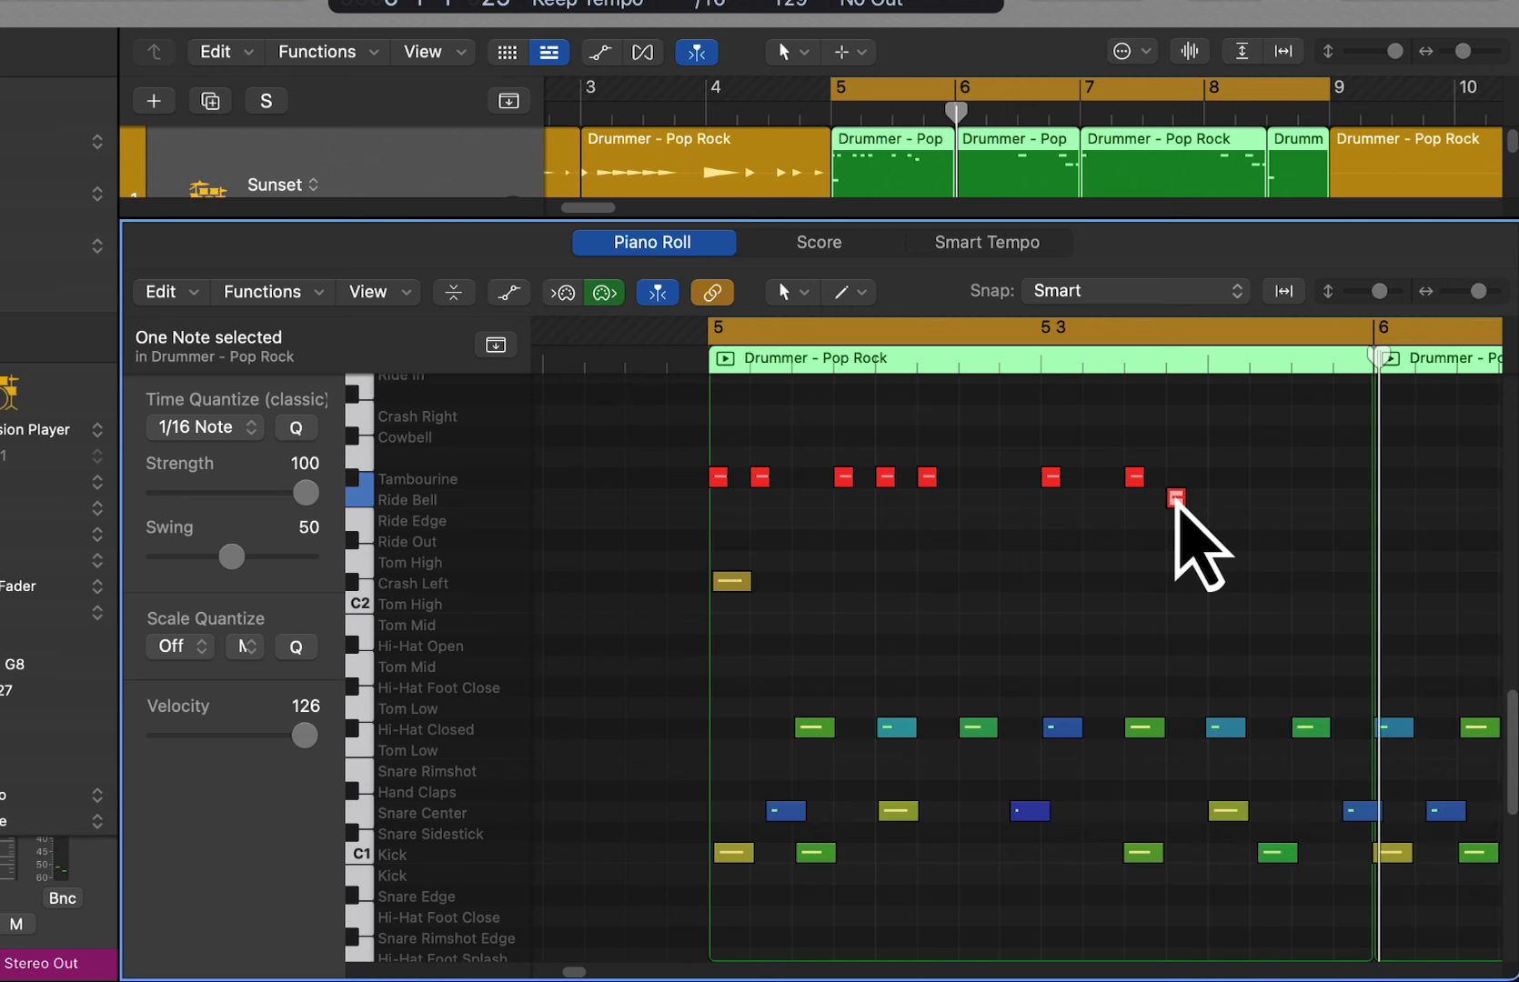
pyautogui.moveTo(1173, 500); pyautogui.dragTo(715, 442)
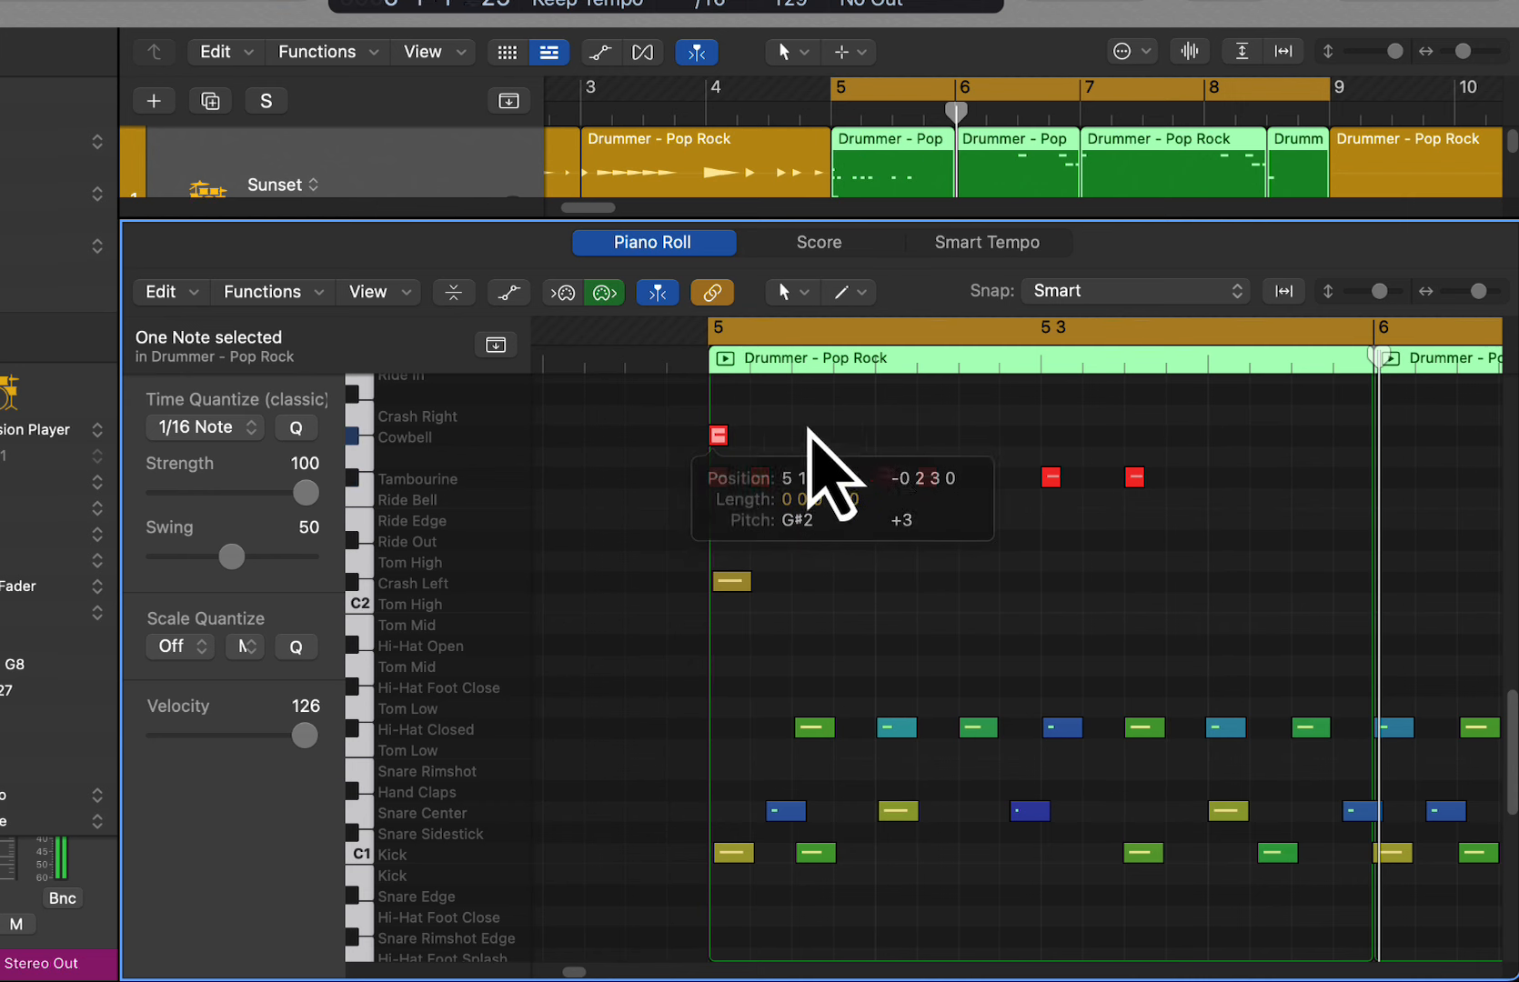
# Draw Cowbell hits on beats 2, 3 and 4 of bar 5 with the Pencil tool and play the pattern
pyautogui.press('t')
pyautogui.click(950, 466)
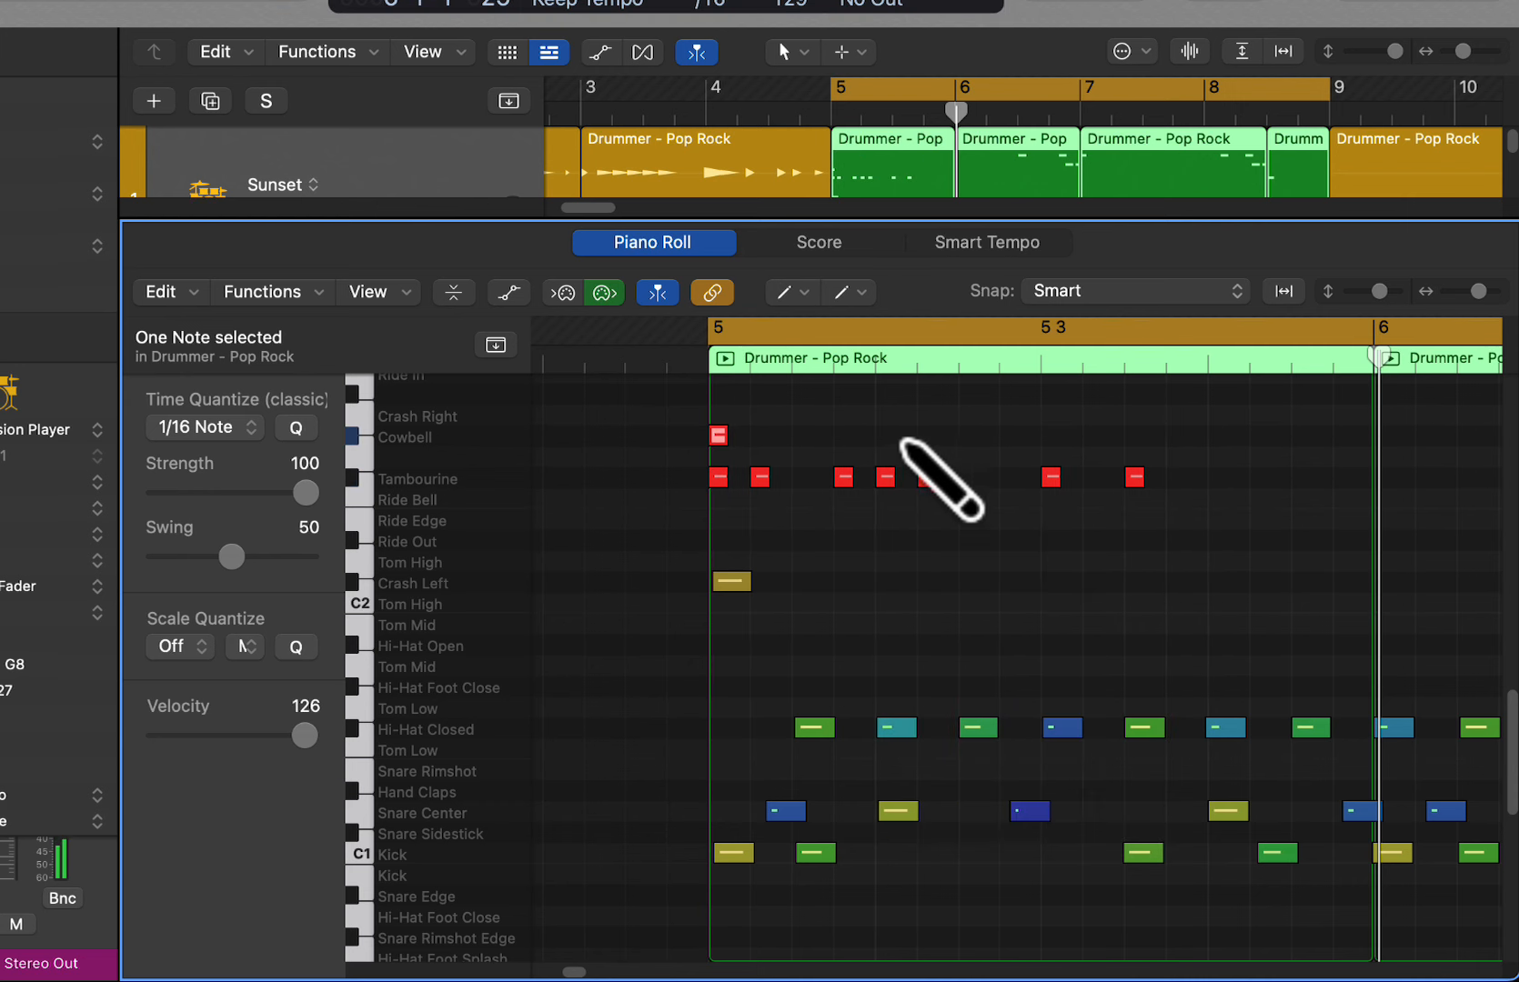
pyautogui.click(885, 436)
pyautogui.click(1051, 435)
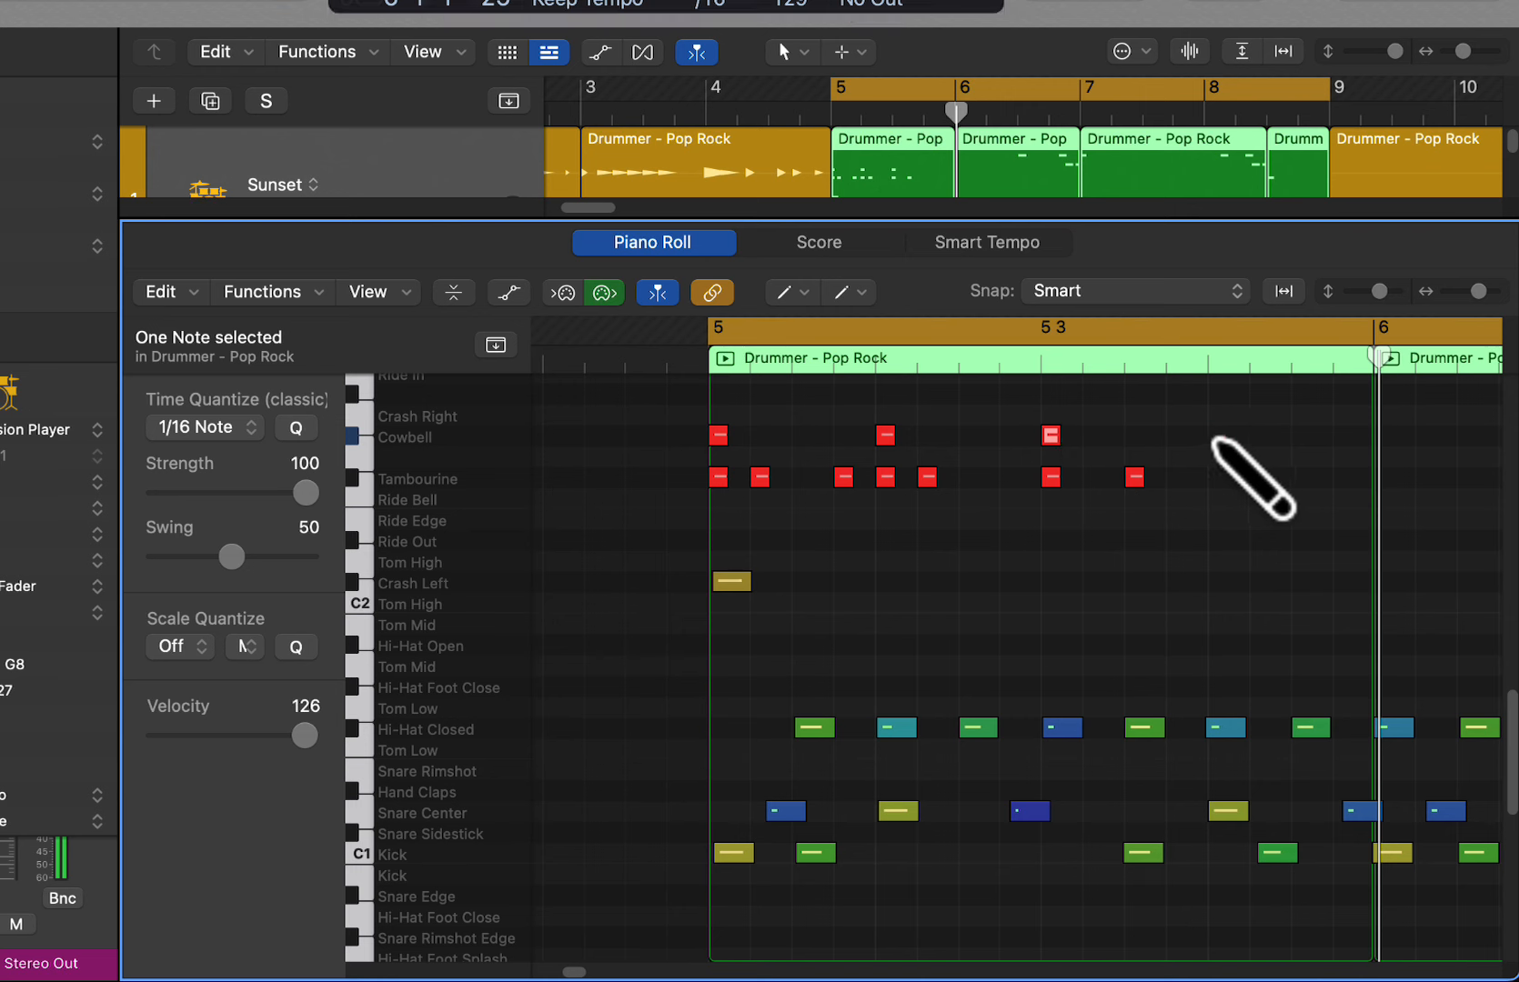
pyautogui.click(1218, 435)
pyautogui.press('space')
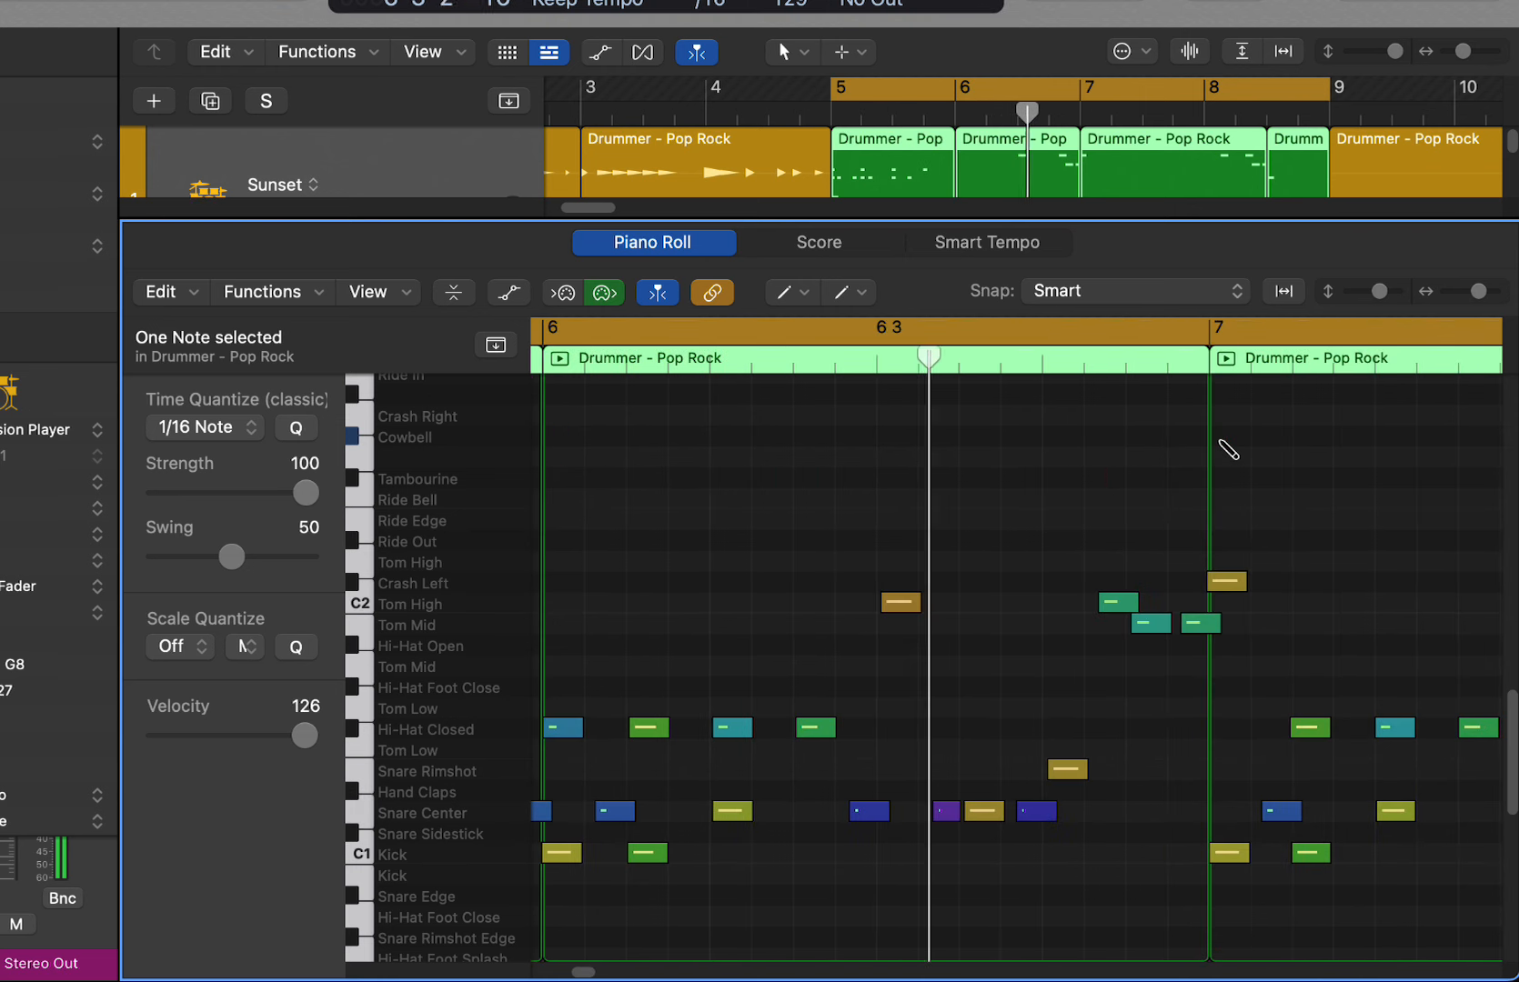
pyautogui.press('space')
pyautogui.press('space')
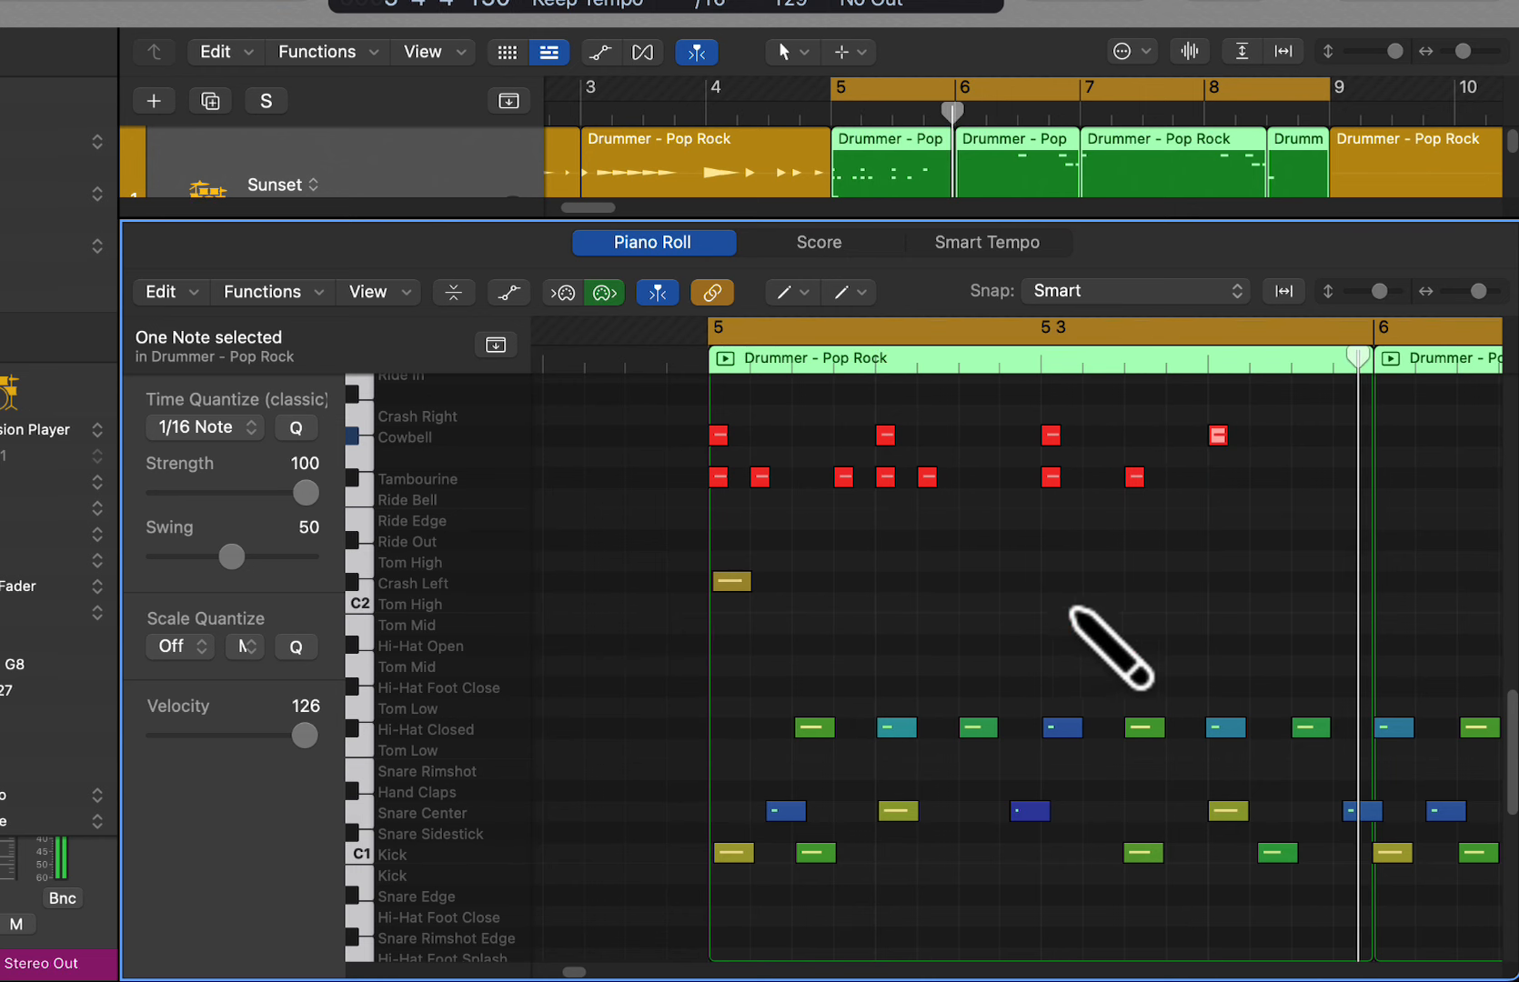
# Show the mixer in place of the piano roll
pyautogui.scroll(-2, 1087, 619)
pyautogui.scroll(2, 1087, 618)
pyautogui.press('x')
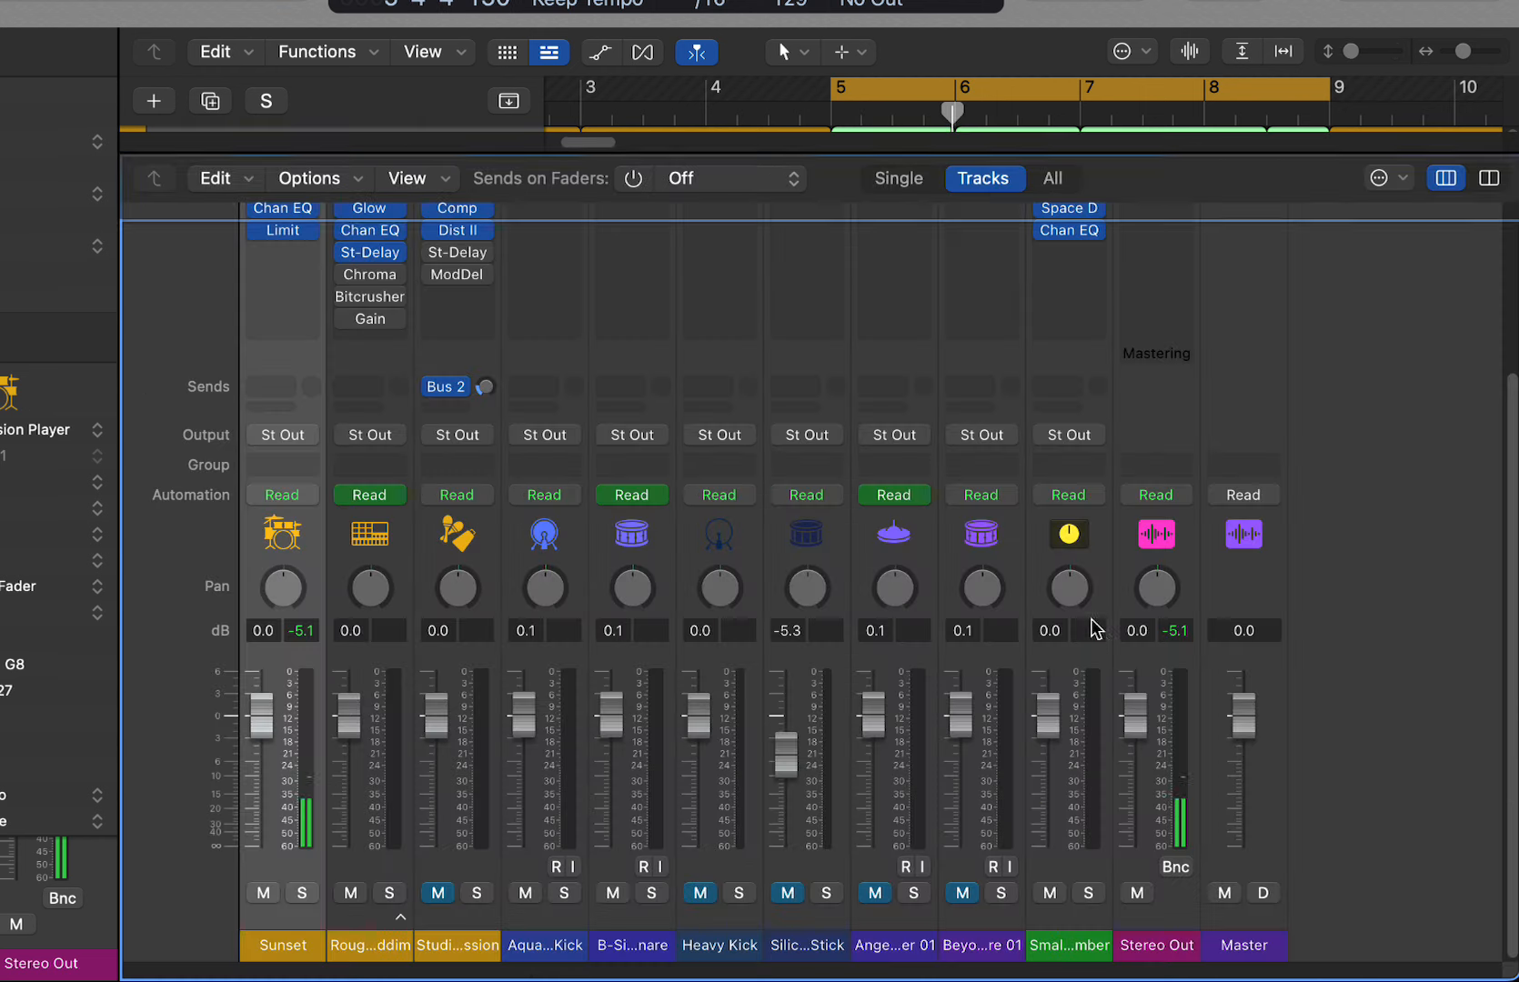
# Open the bar 3 Pop Rock drummer region in the Session Player editor and examine the Percussion options in its details
pyautogui.press('x')
pyautogui.doubleClick(691, 159)
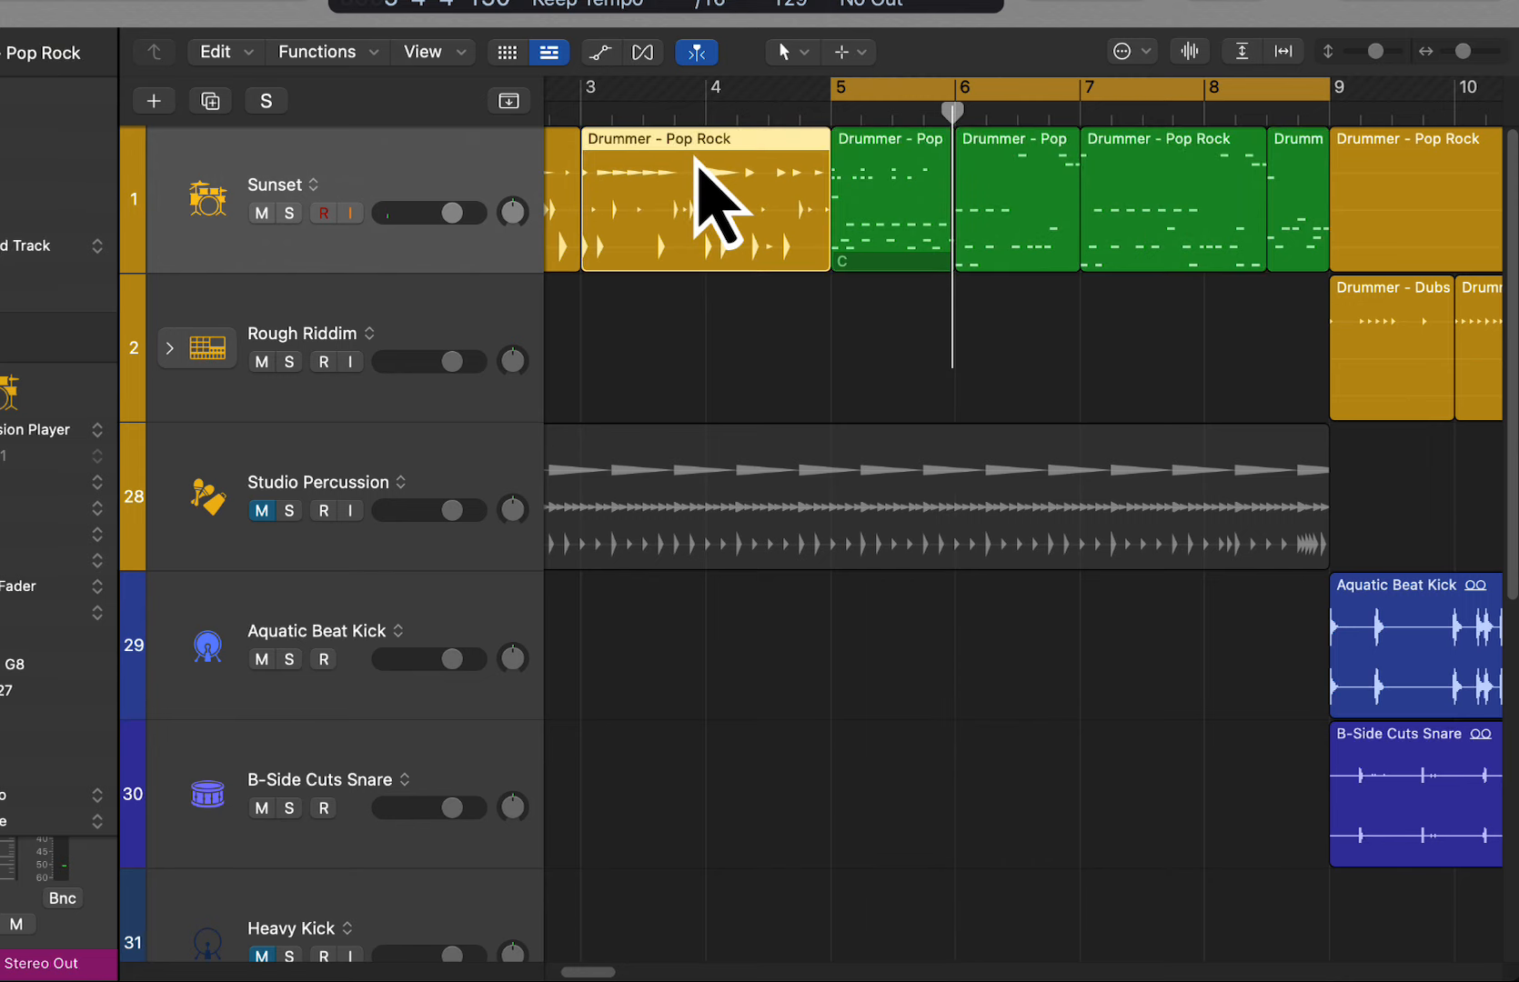
pyautogui.click(1042, 662)
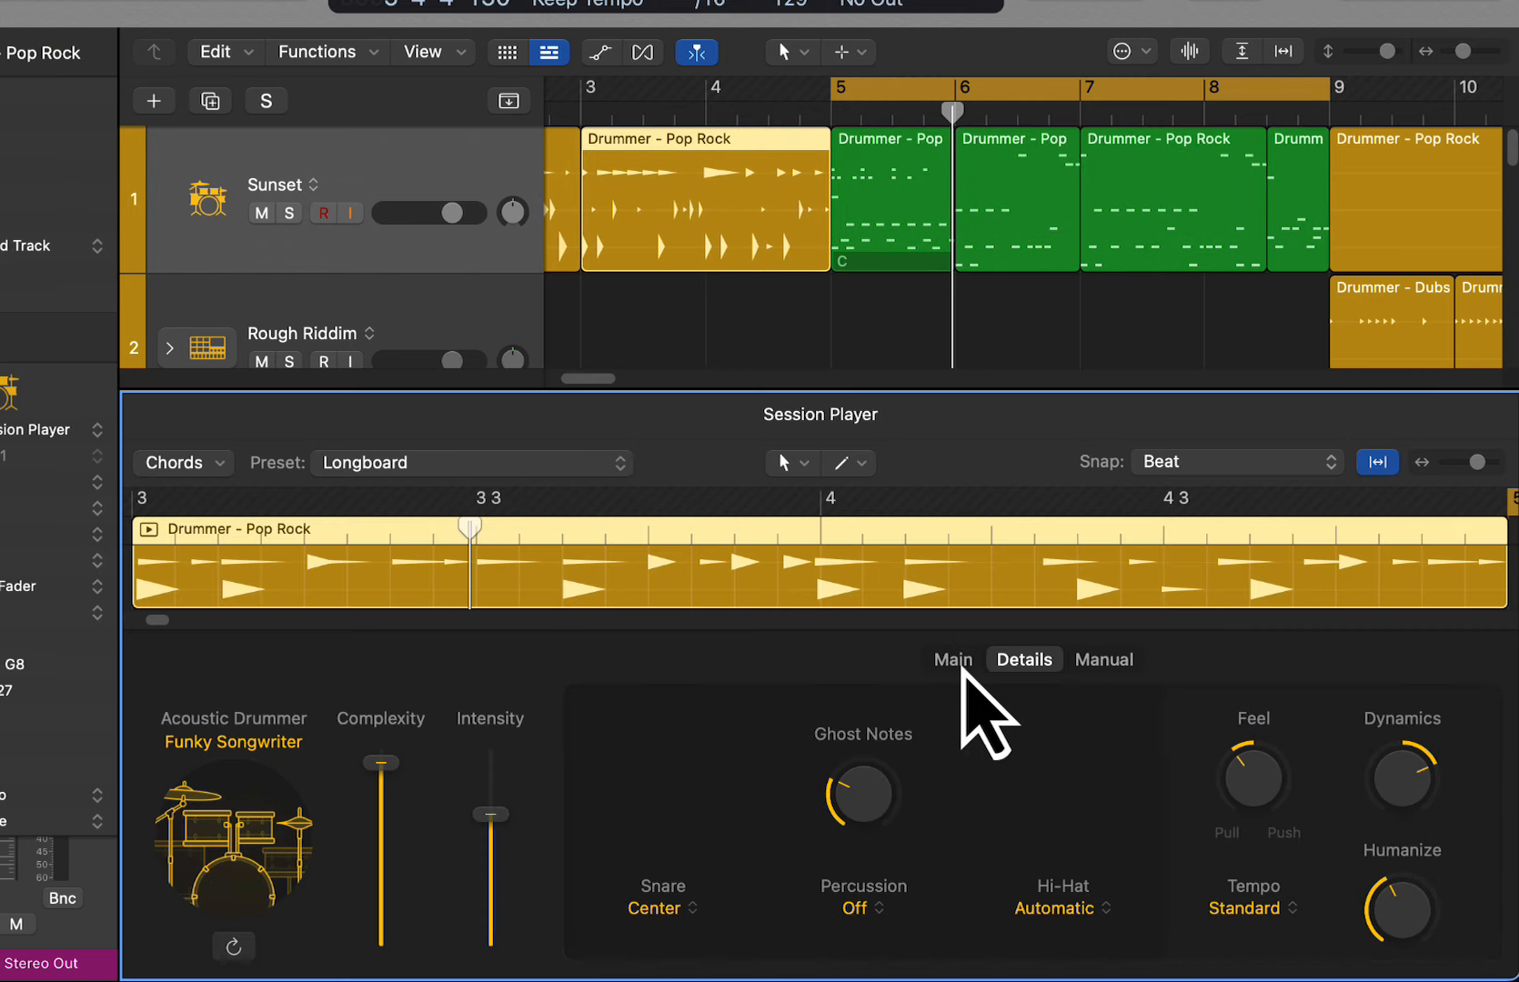
pyautogui.click(961, 670)
pyautogui.click(1045, 673)
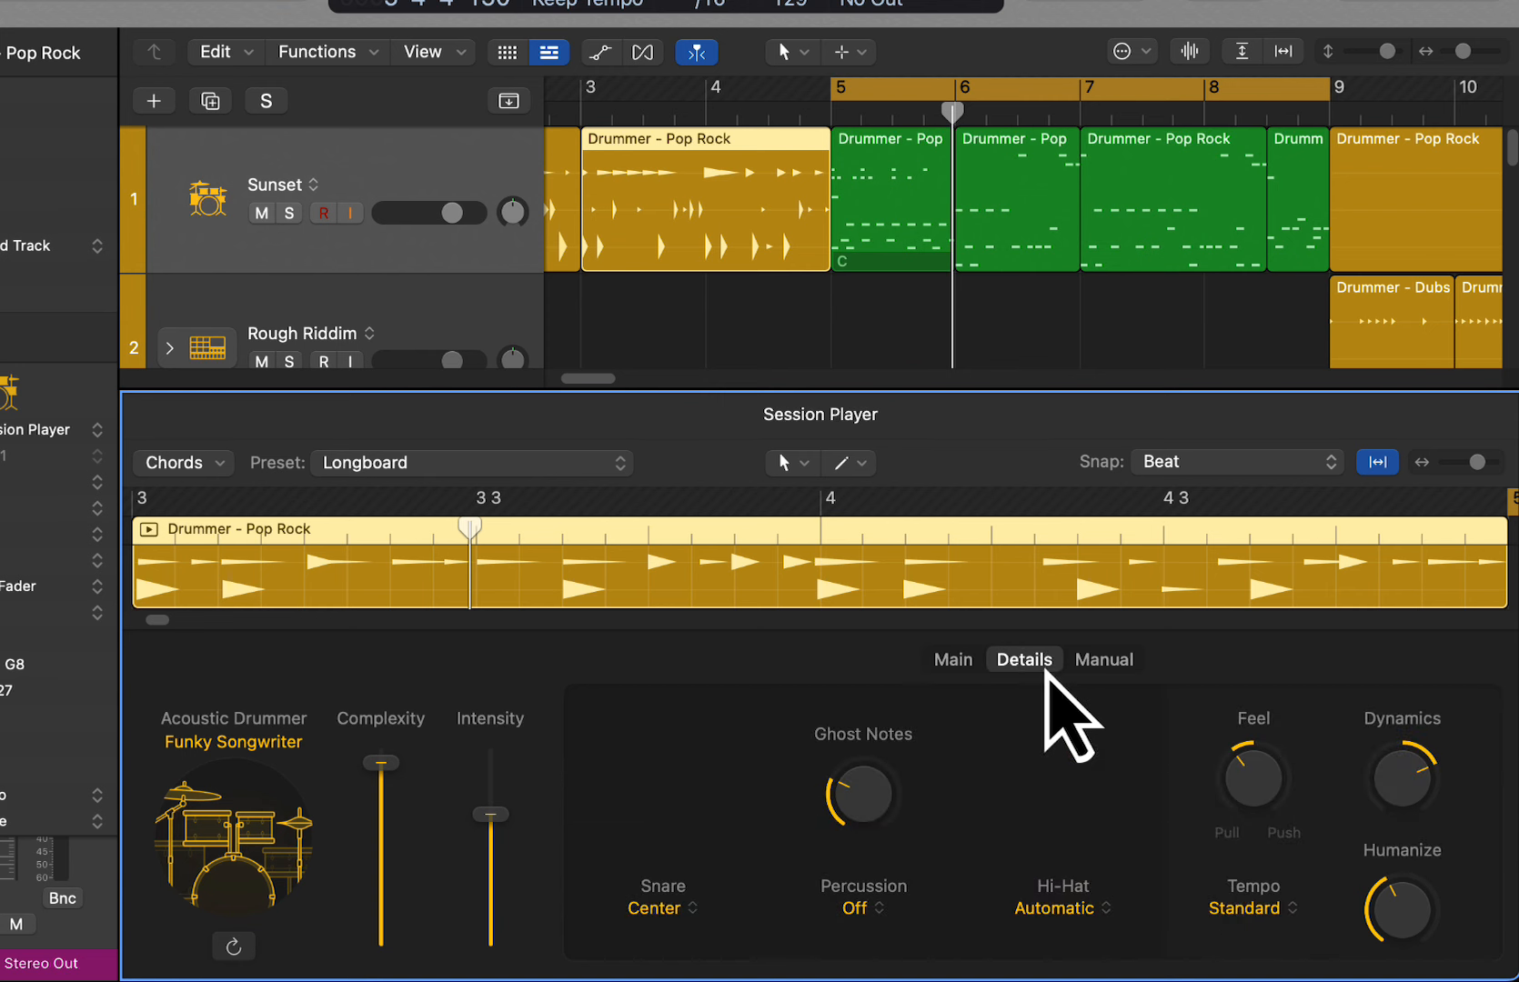
pyautogui.click(877, 908)
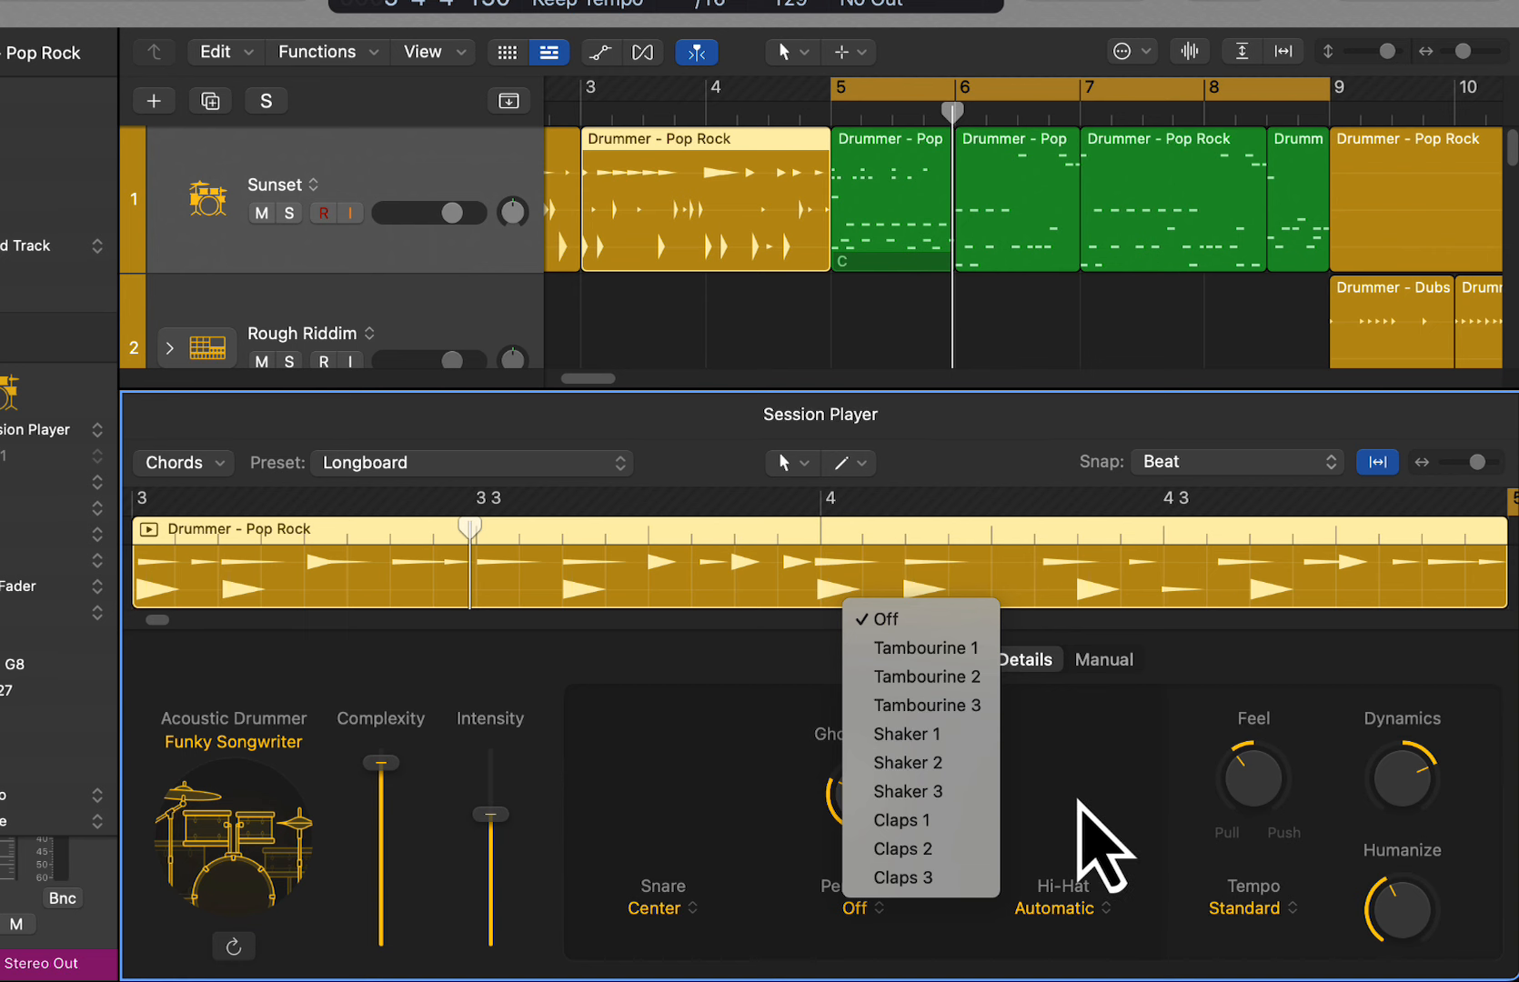
pyautogui.click(1078, 805)
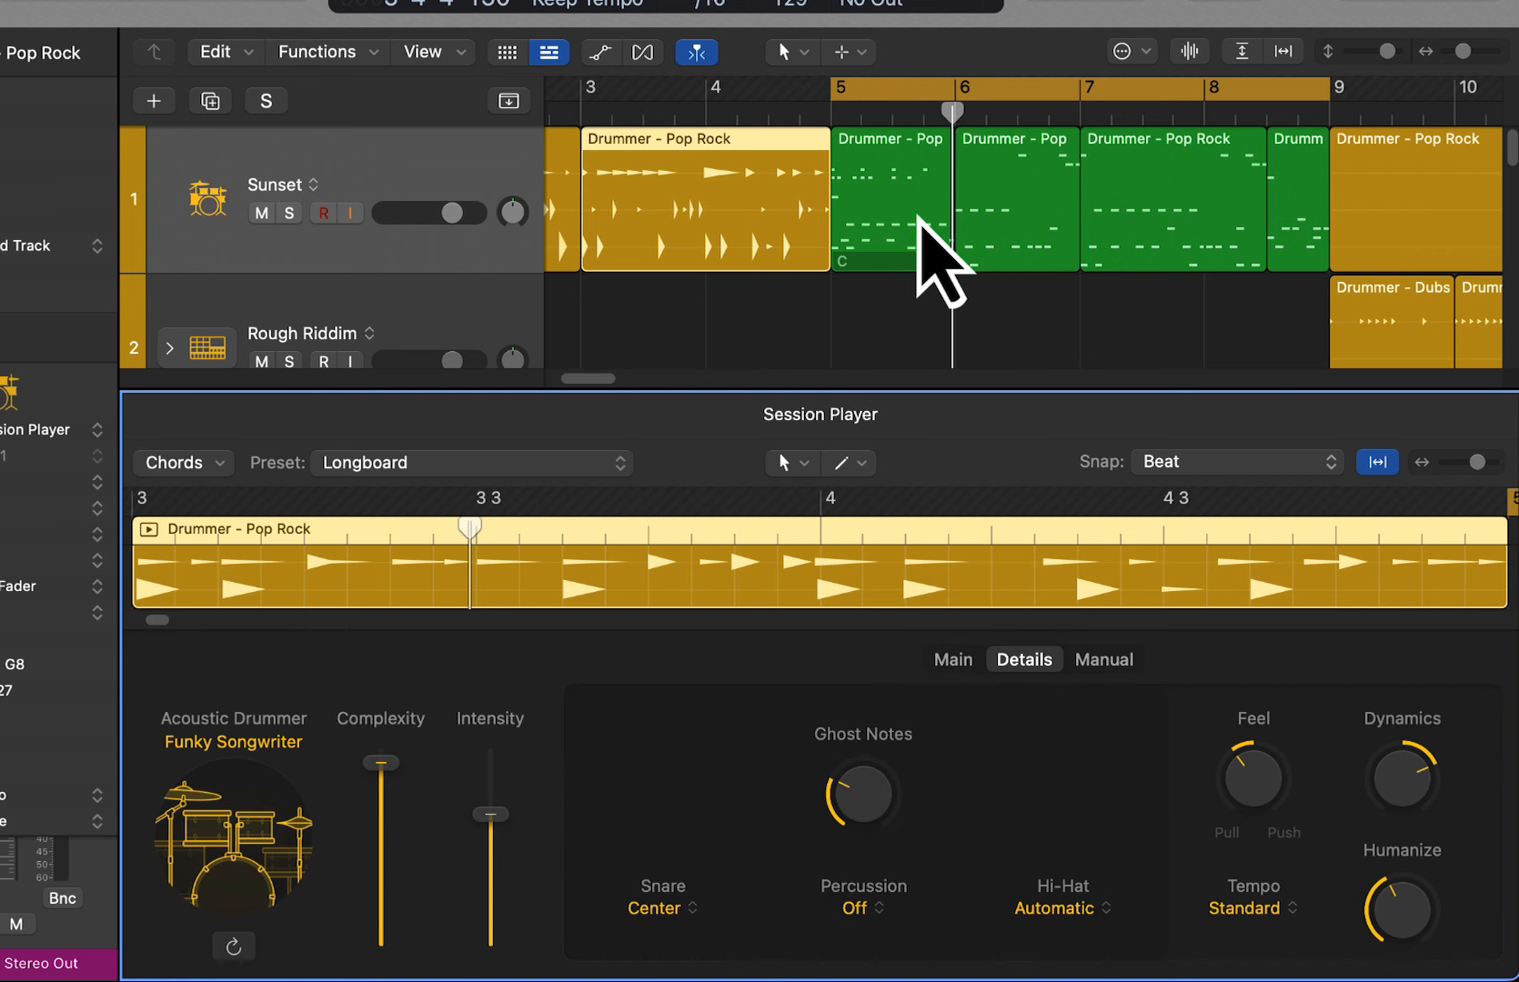
# Solo the Studio Percussion track and play it back, then hide the editor and clear the solo
pyautogui.scroll(-15, 629, 322)
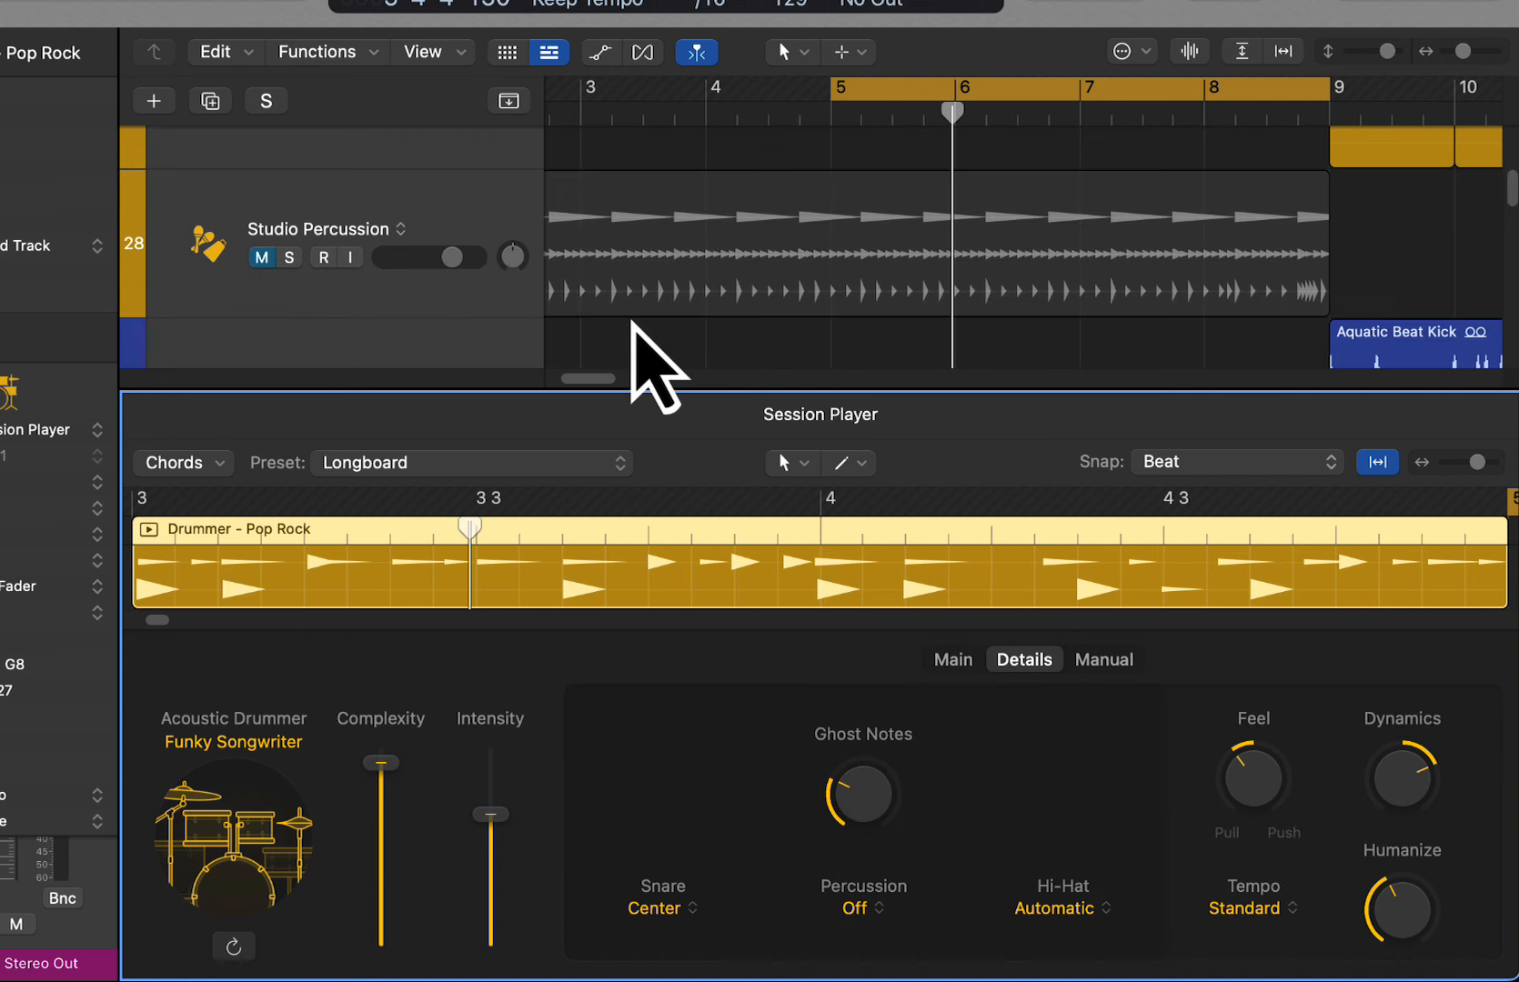
pyautogui.click(289, 190)
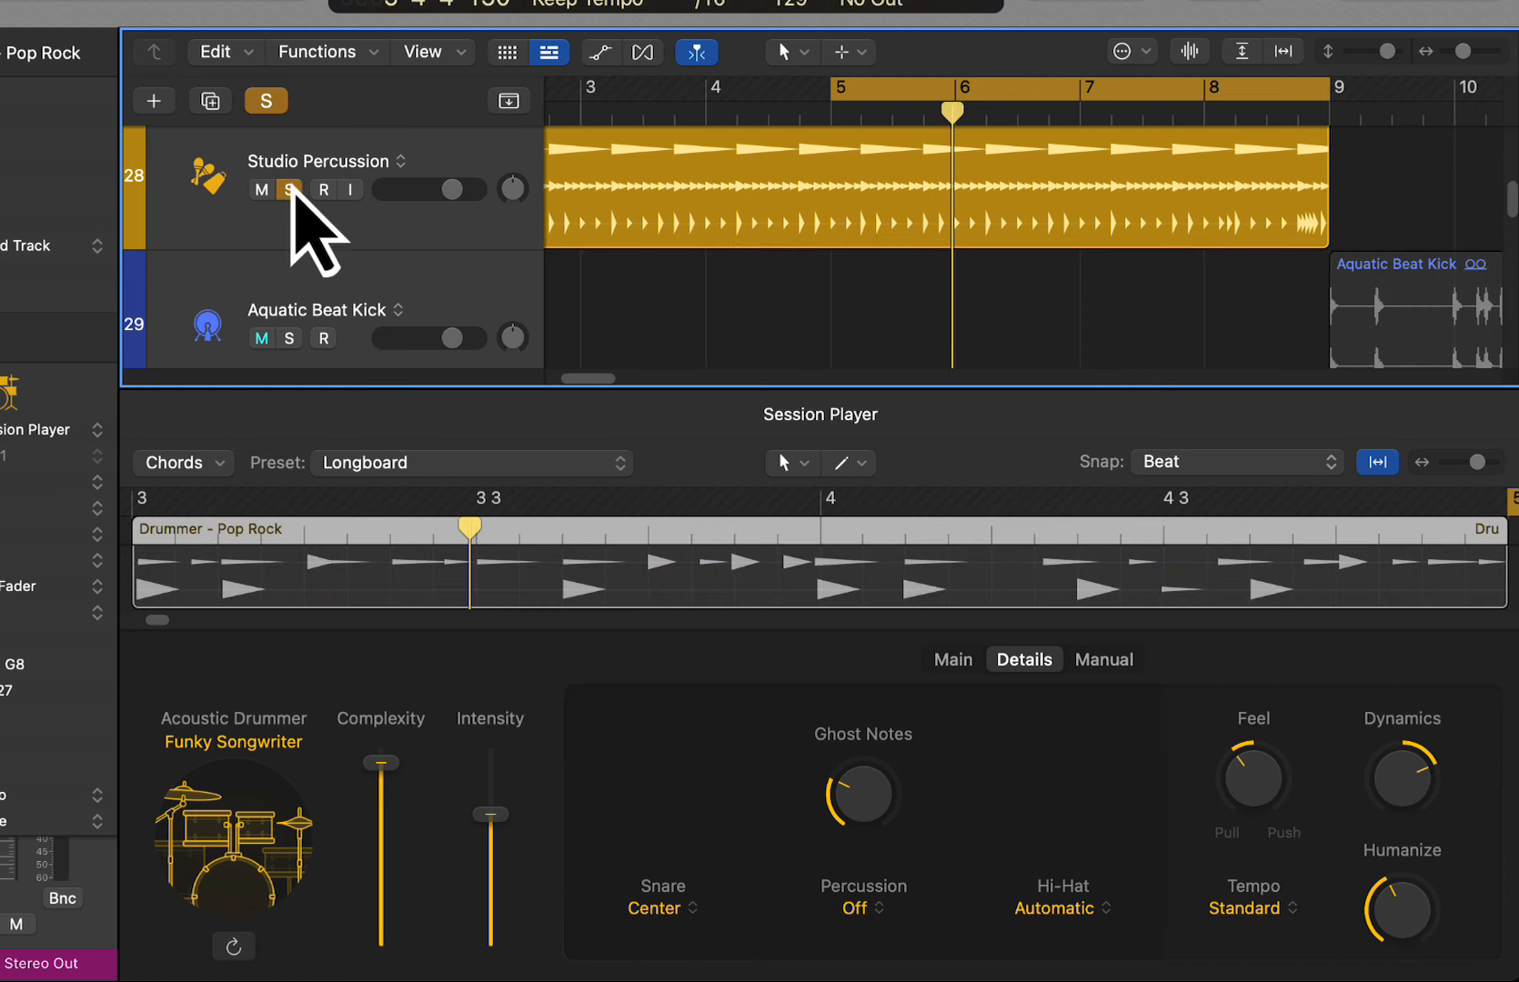
pyautogui.press('space')
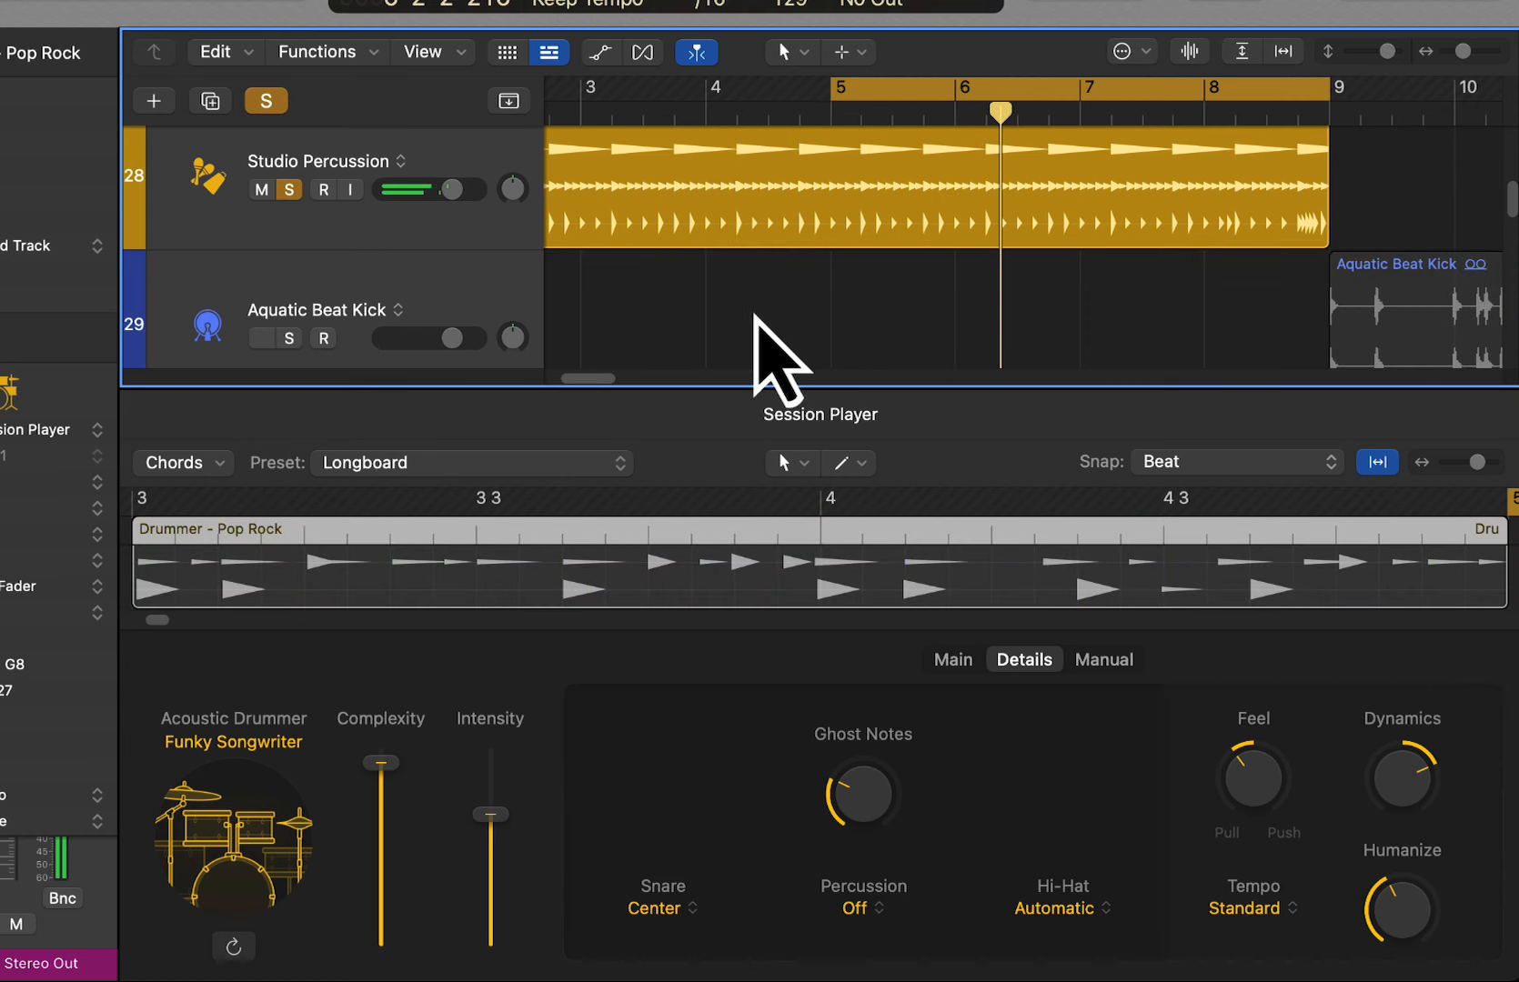
pyautogui.press('x')
pyautogui.press('x')
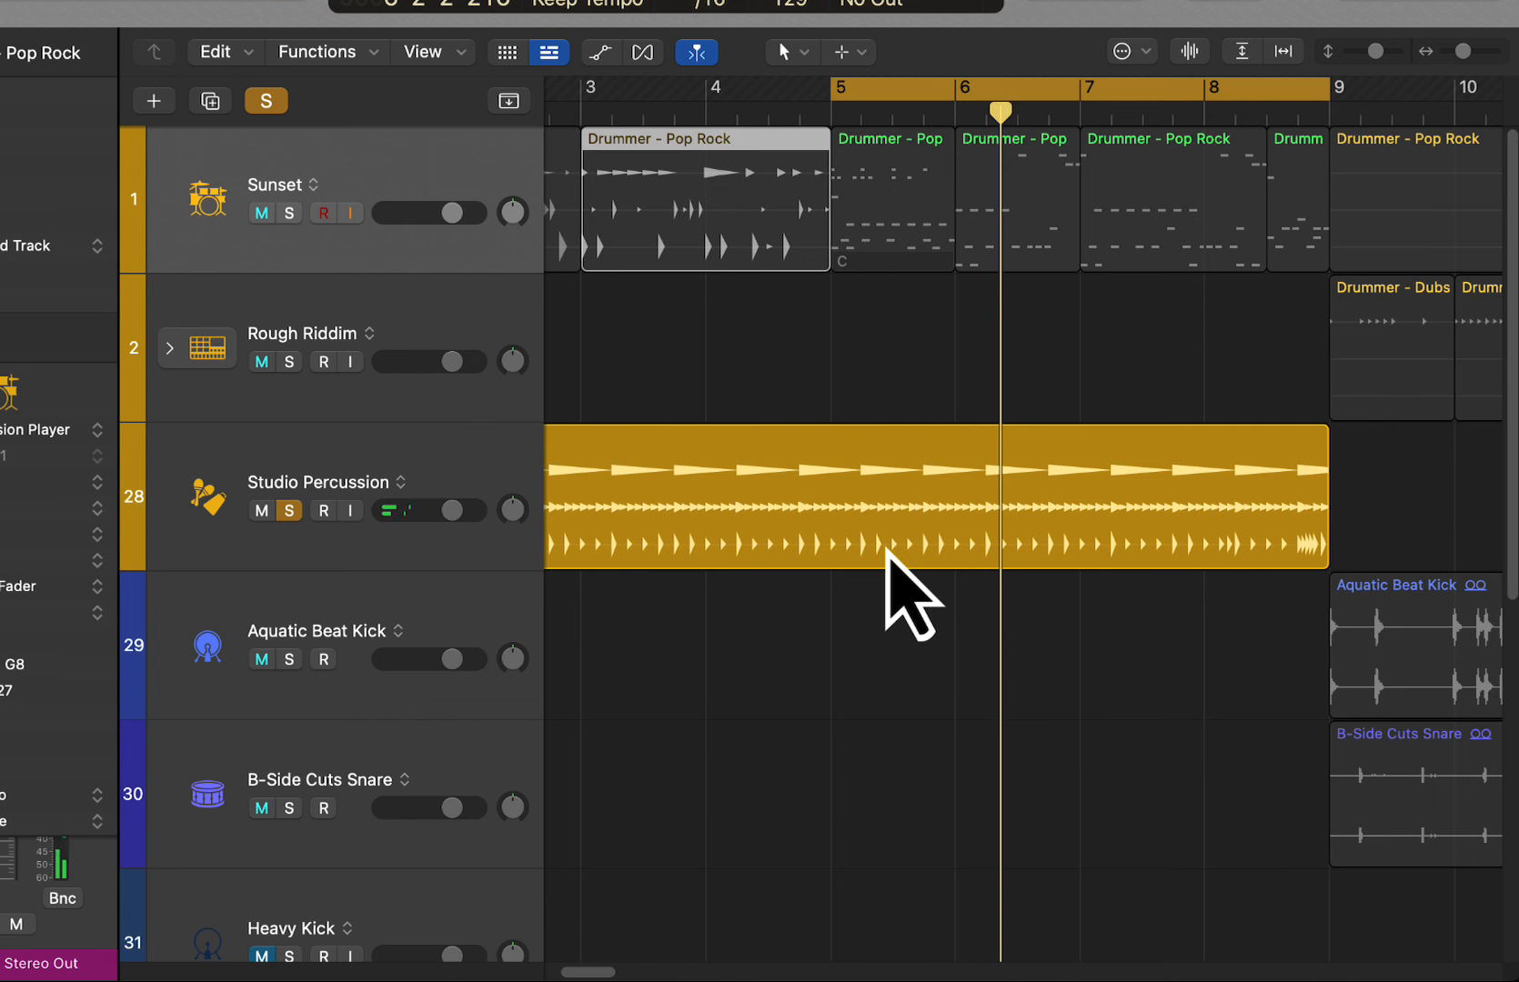
pyautogui.click(267, 101)
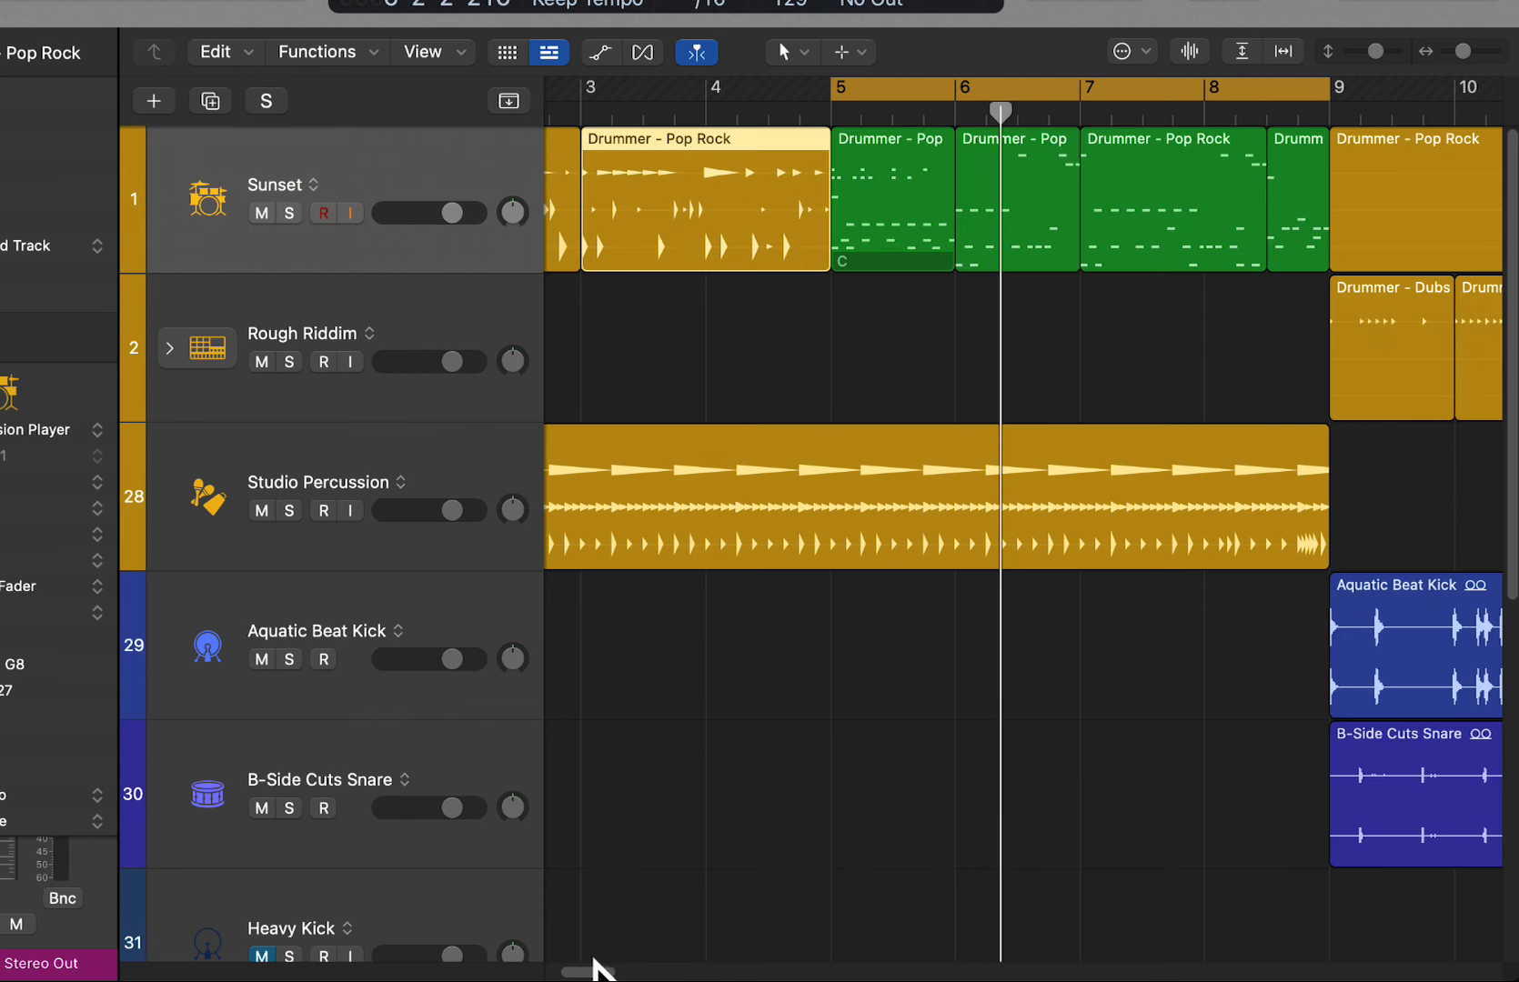
# Set the cycle range to bars 1 to 5, solo the Sunset track and play it back
pyautogui.moveTo(595, 971); pyautogui.dragTo(573, 971)
pyautogui.press('t')
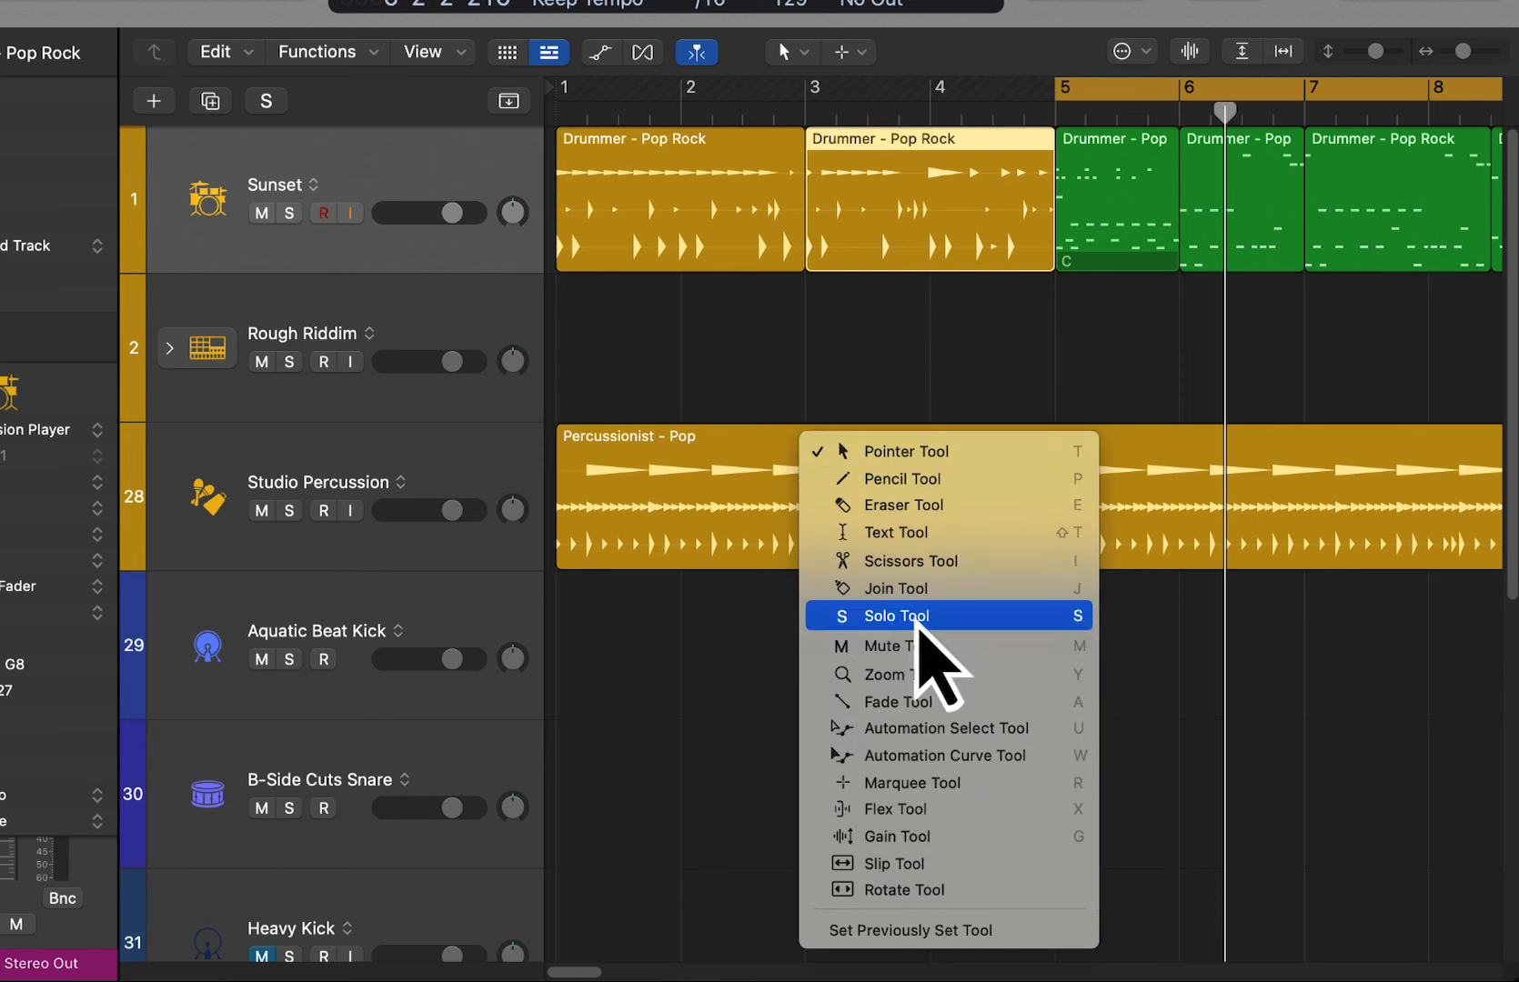
pyautogui.click(896, 452)
pyautogui.moveTo(568, 91); pyautogui.dragTo(1042, 150)
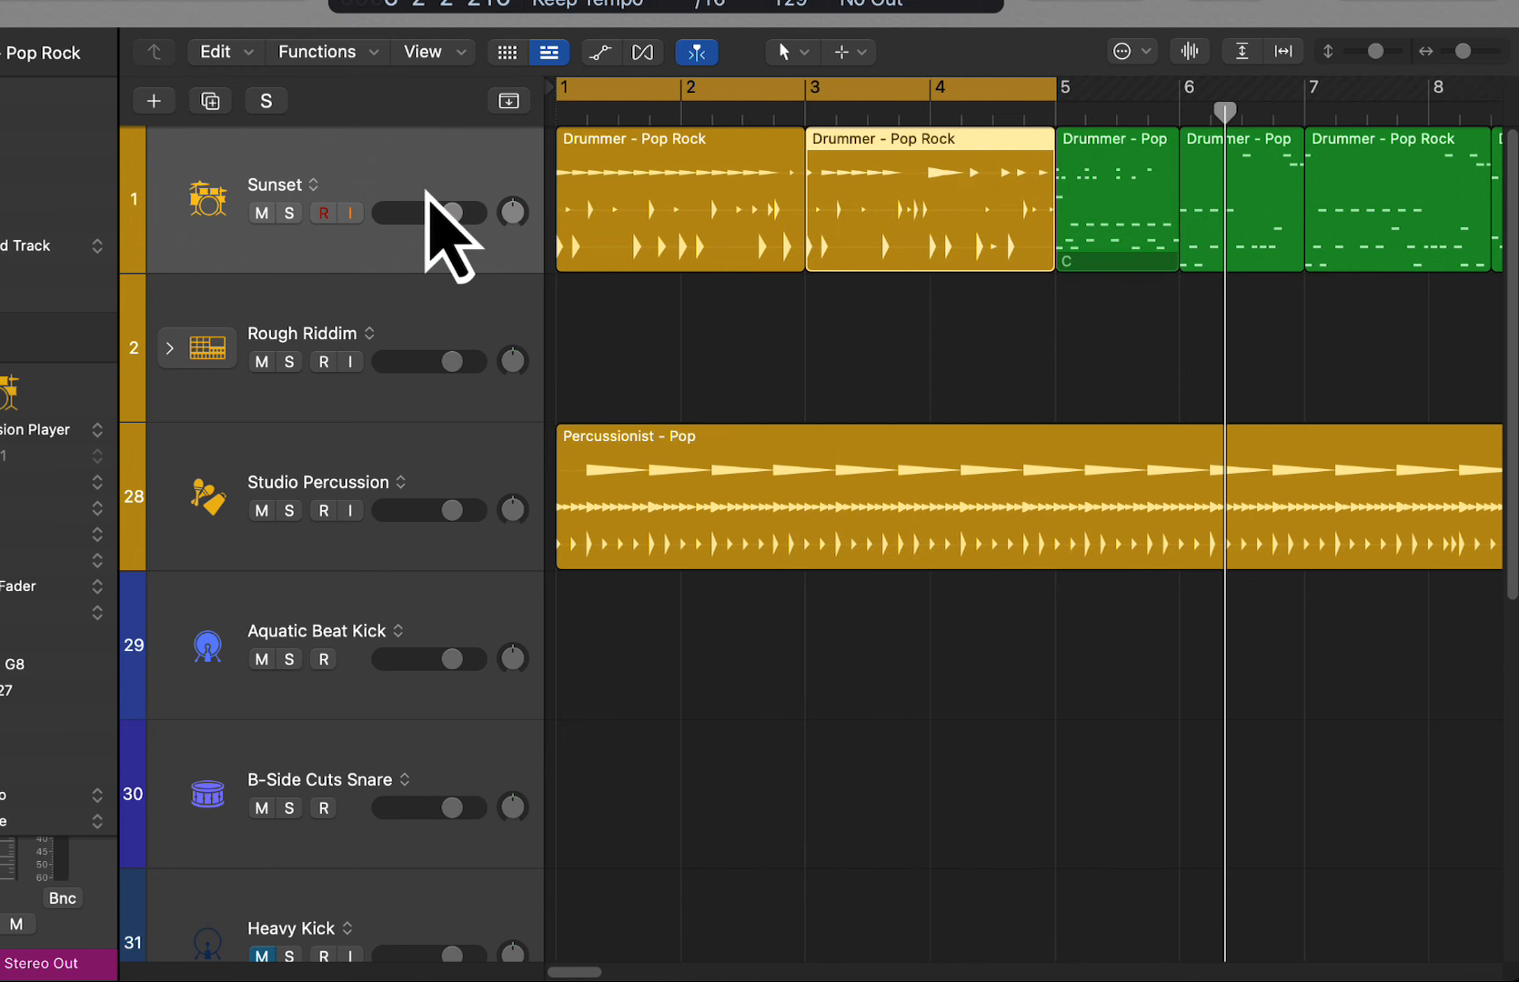
pyautogui.click(288, 213)
pyautogui.press('space')
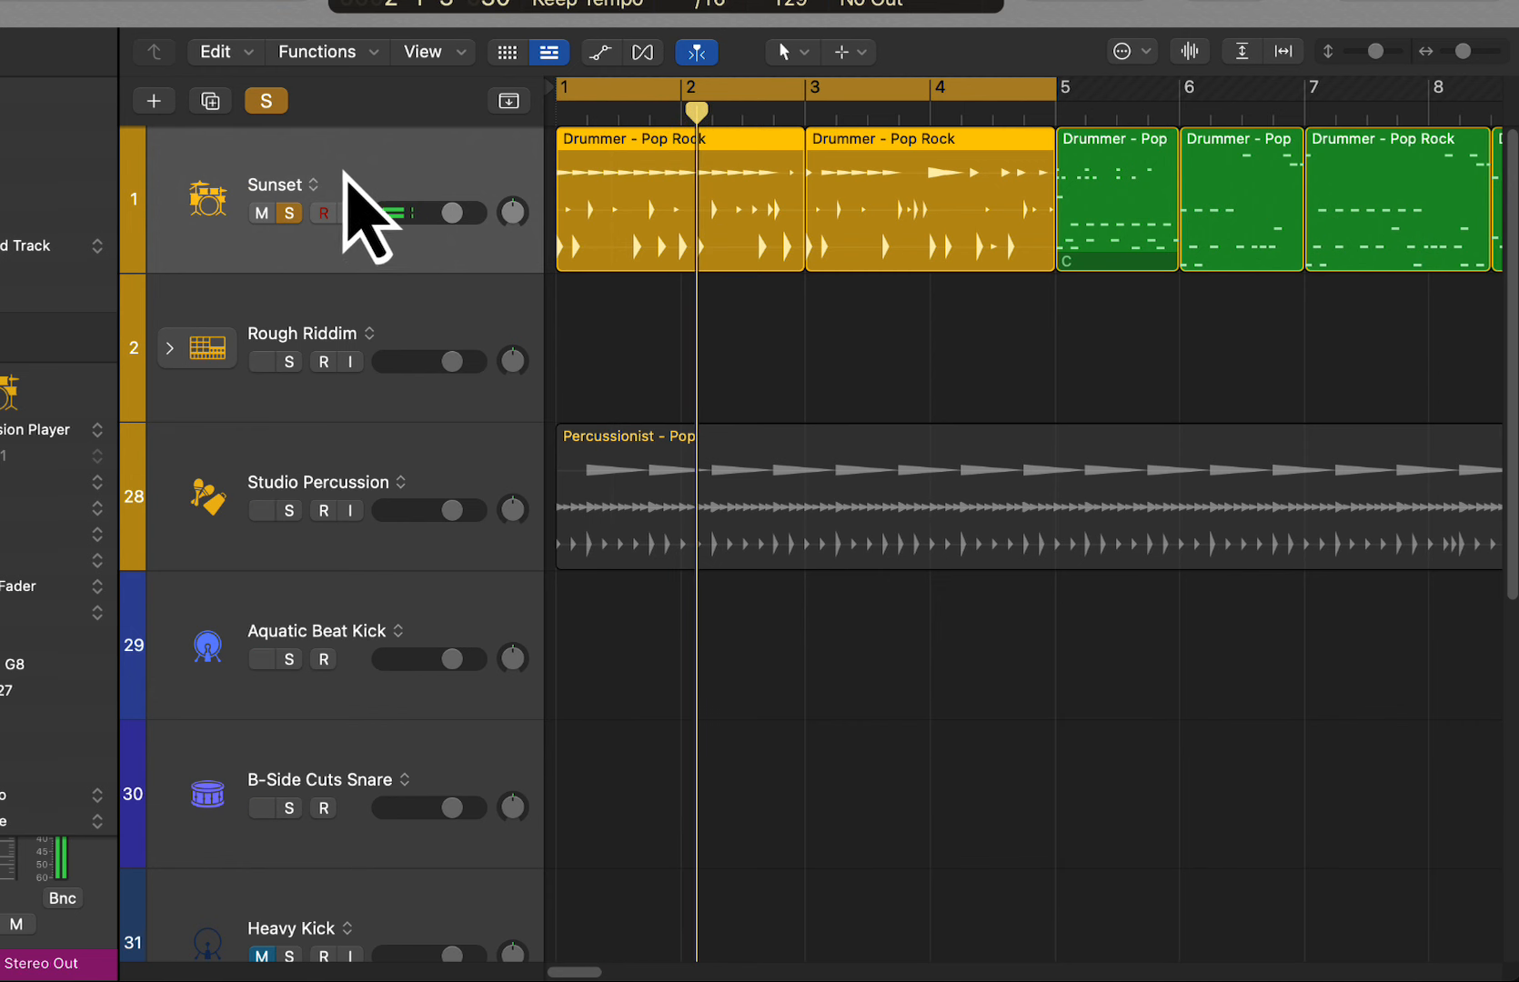
pyautogui.press('y')
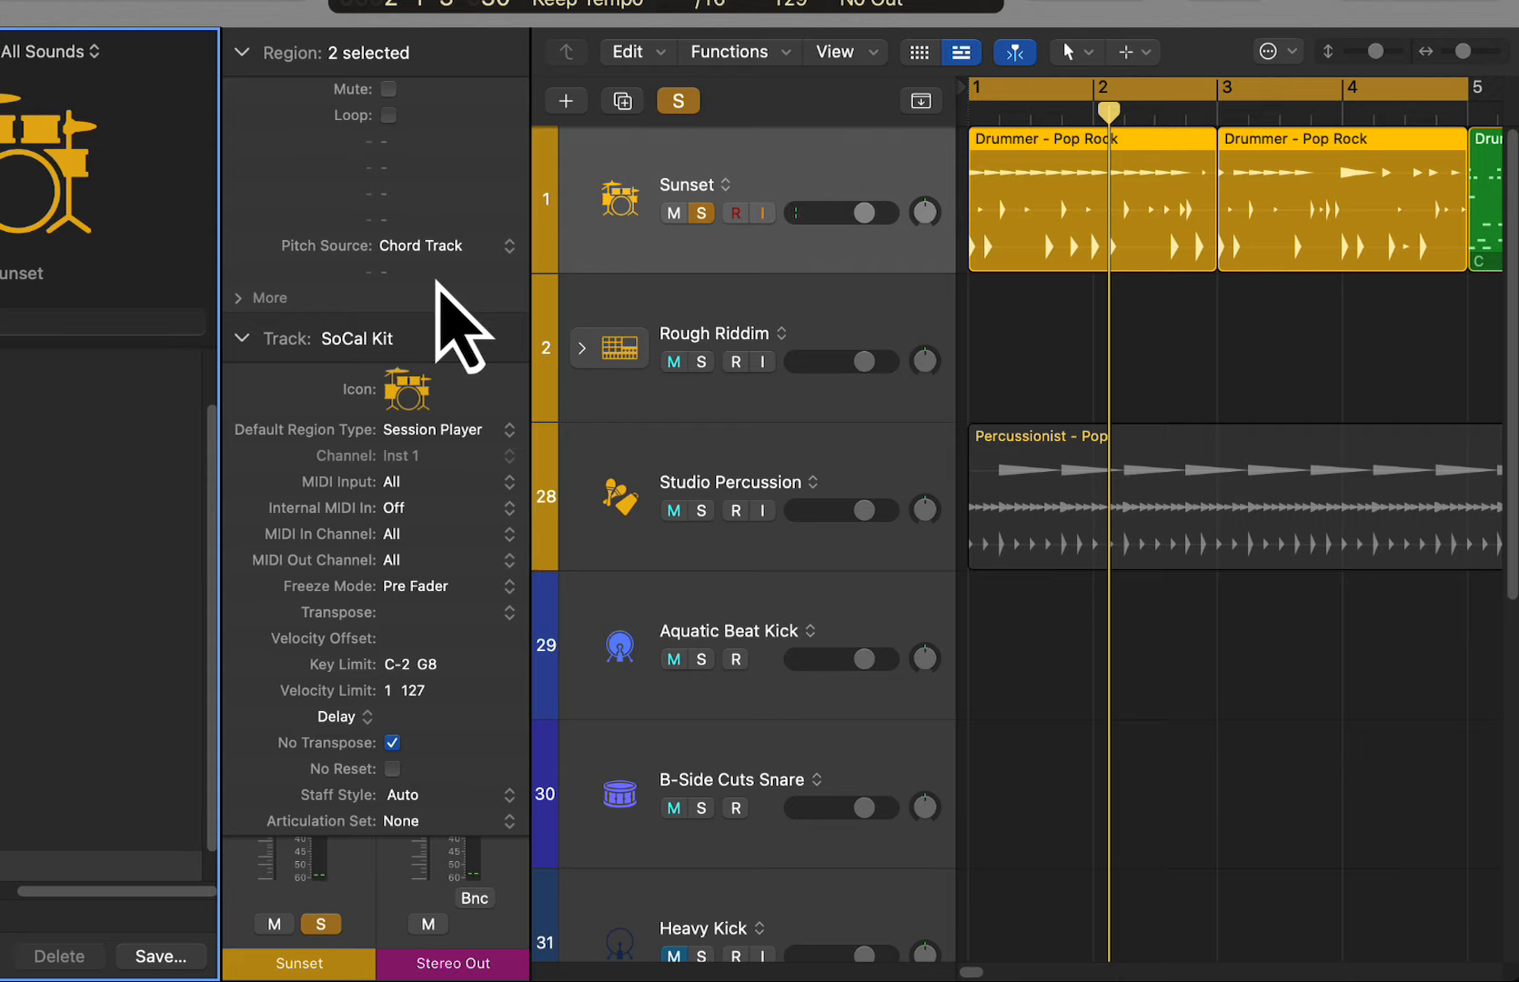
pyautogui.press('i')
pyautogui.press('y')
pyautogui.press('i')
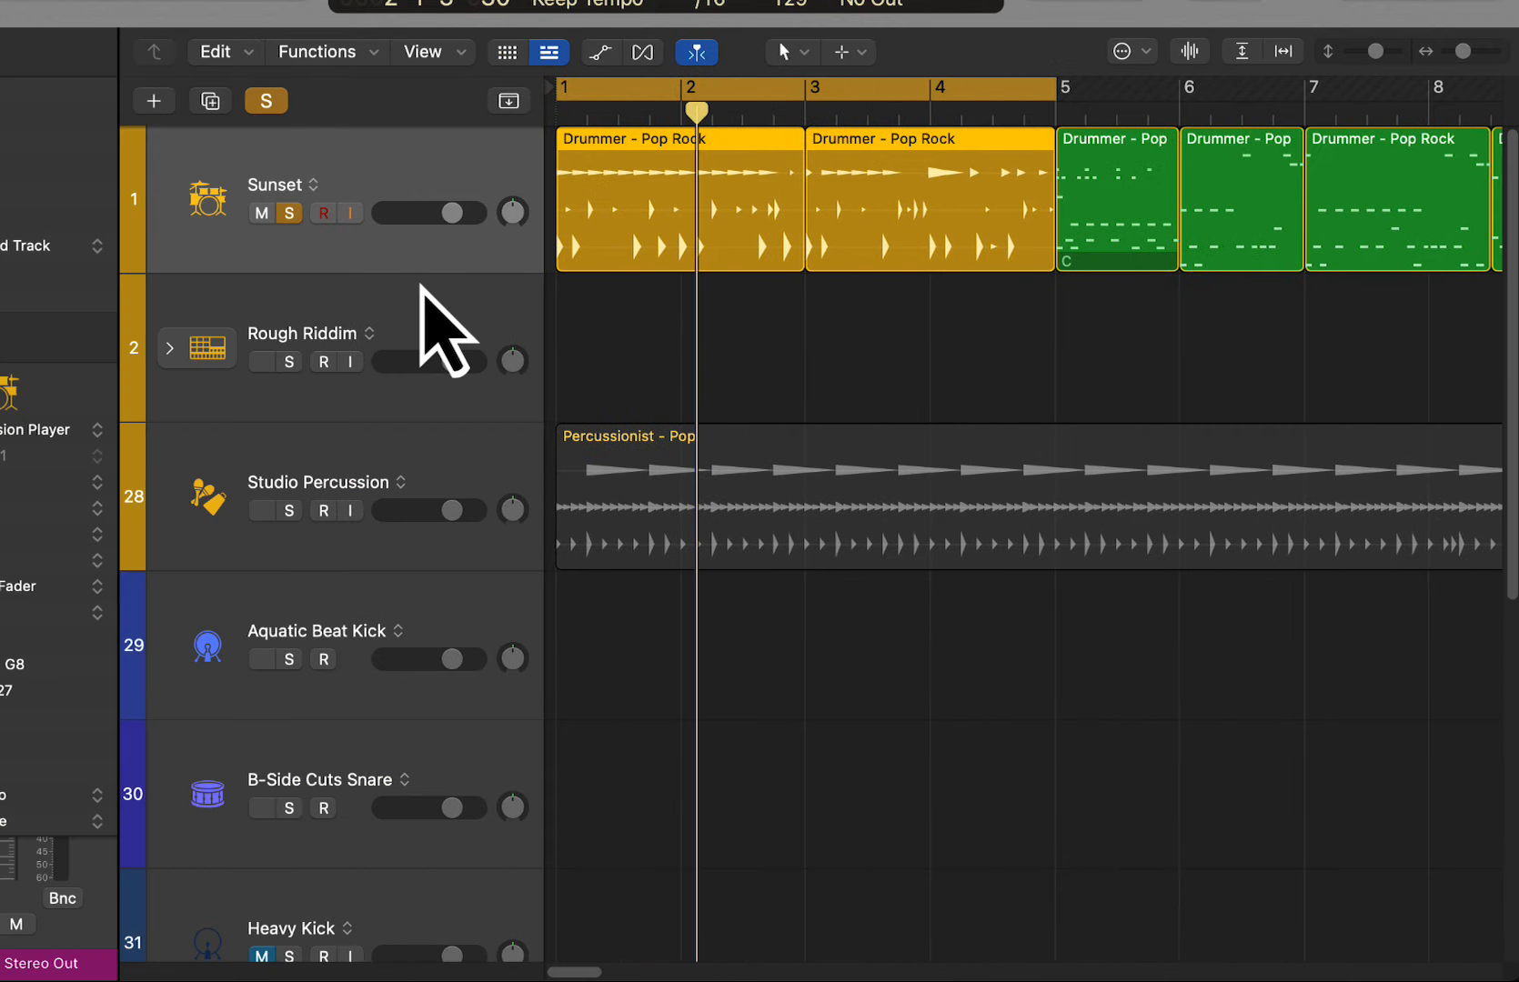
pyautogui.press('i')
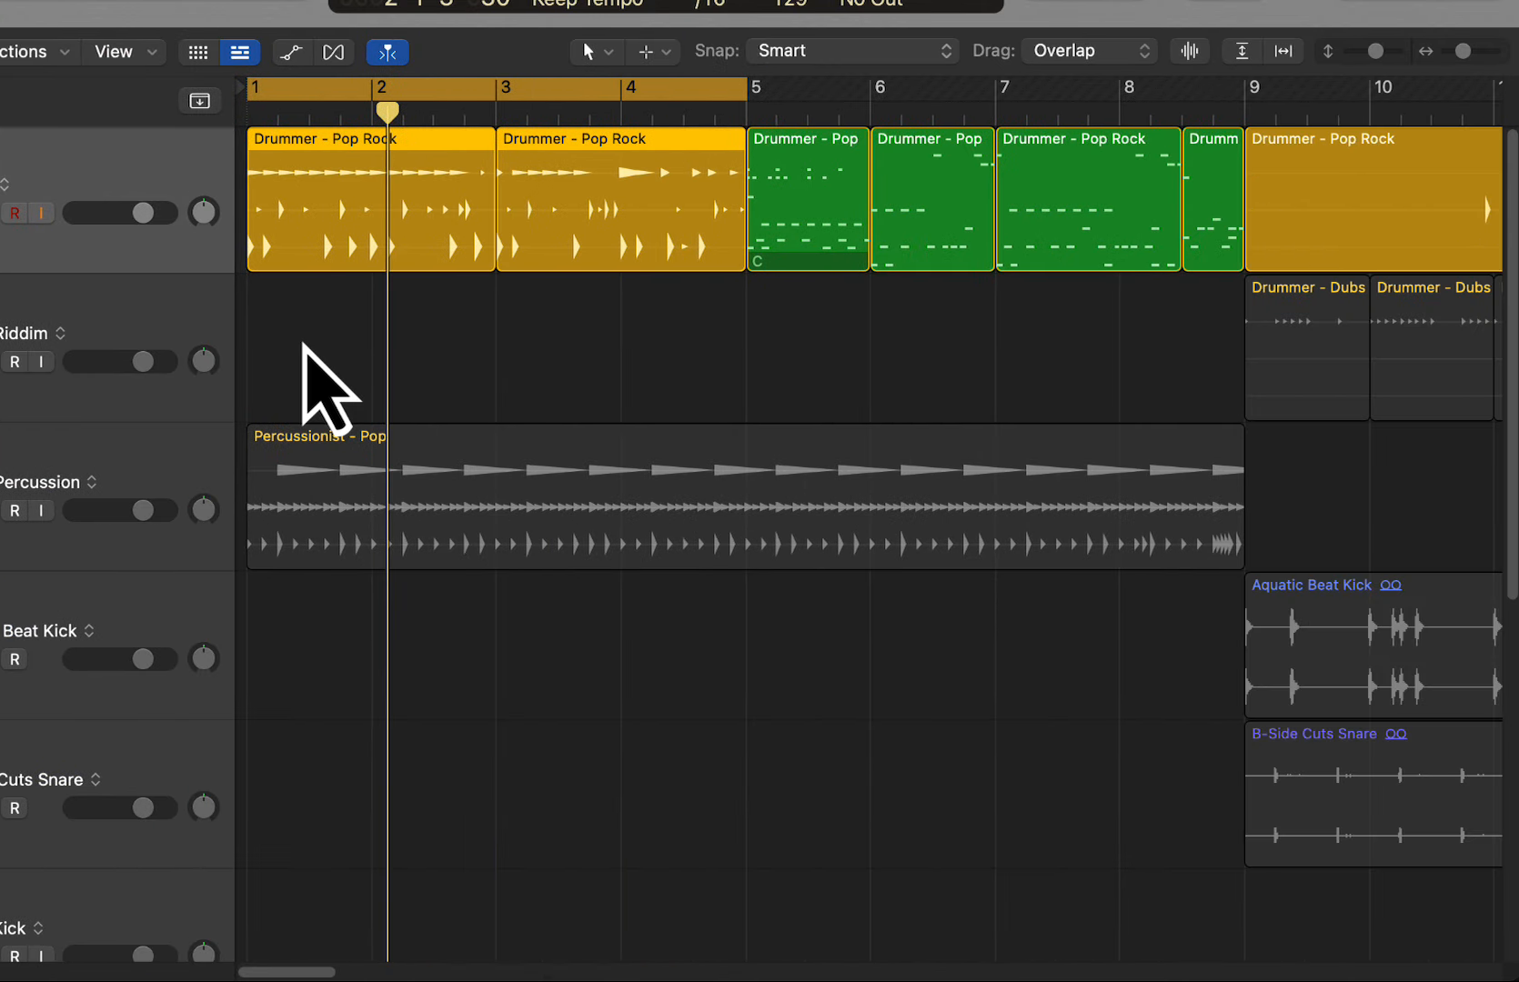
pyautogui.press('y')
pyautogui.press('y')
pyautogui.press('i')
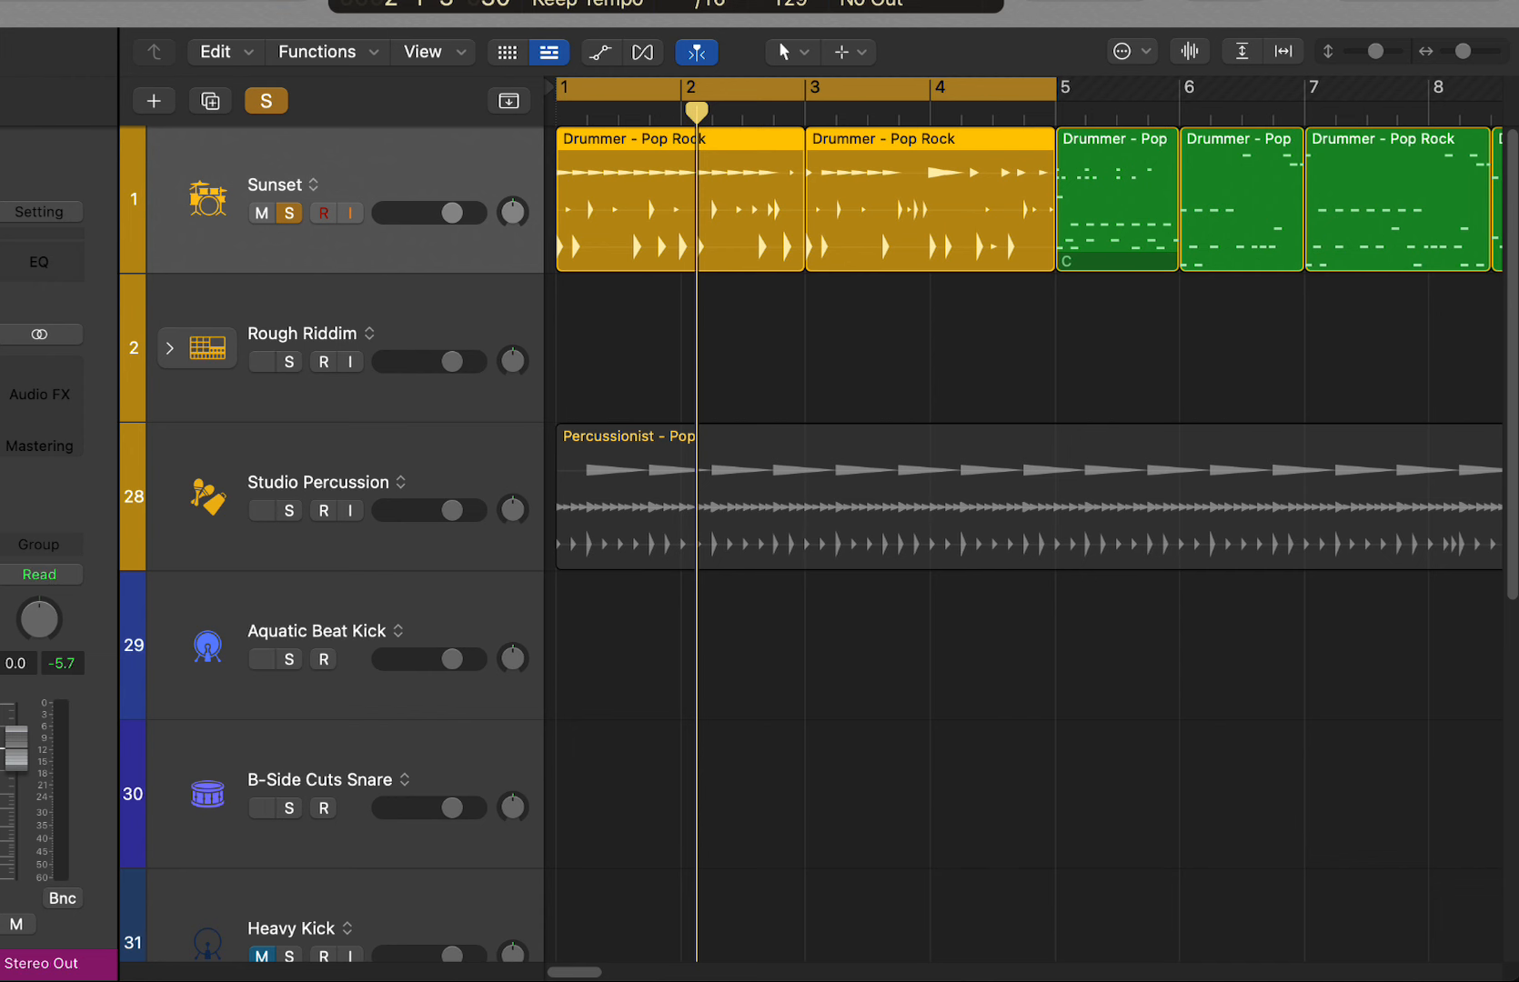
# Show the Sunset track's Drum Kit Designer and browse its kit presets, including the Legacy kits
pyautogui.press('v')
pyautogui.moveTo(899, 232); pyautogui.dragTo(843, 44)
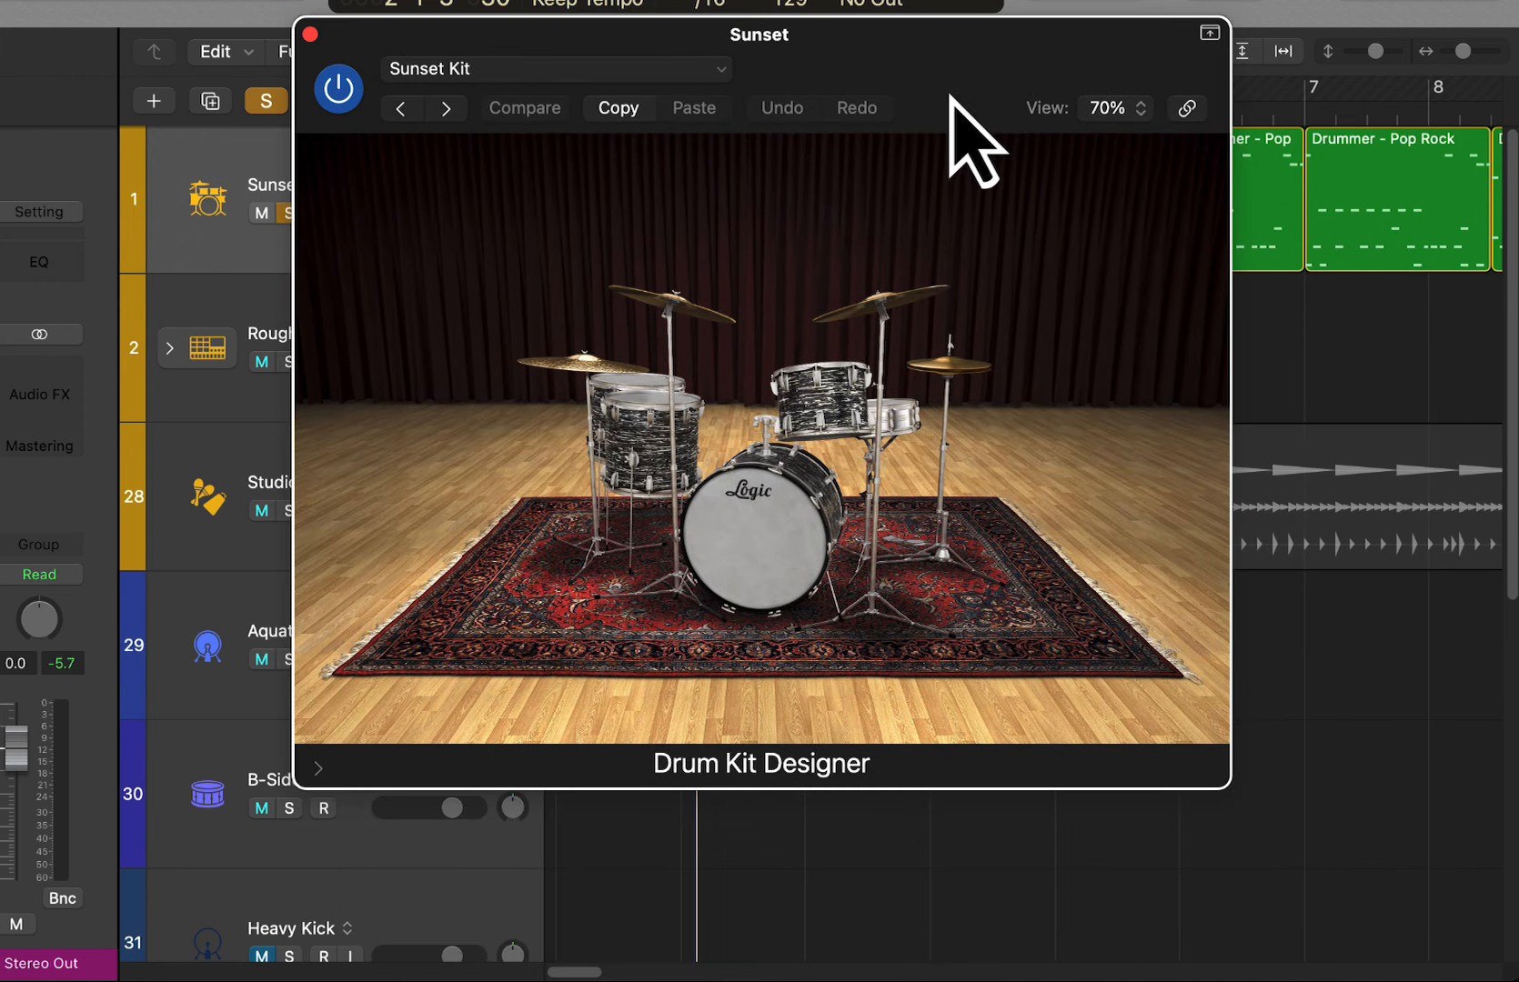
pyautogui.click(532, 68)
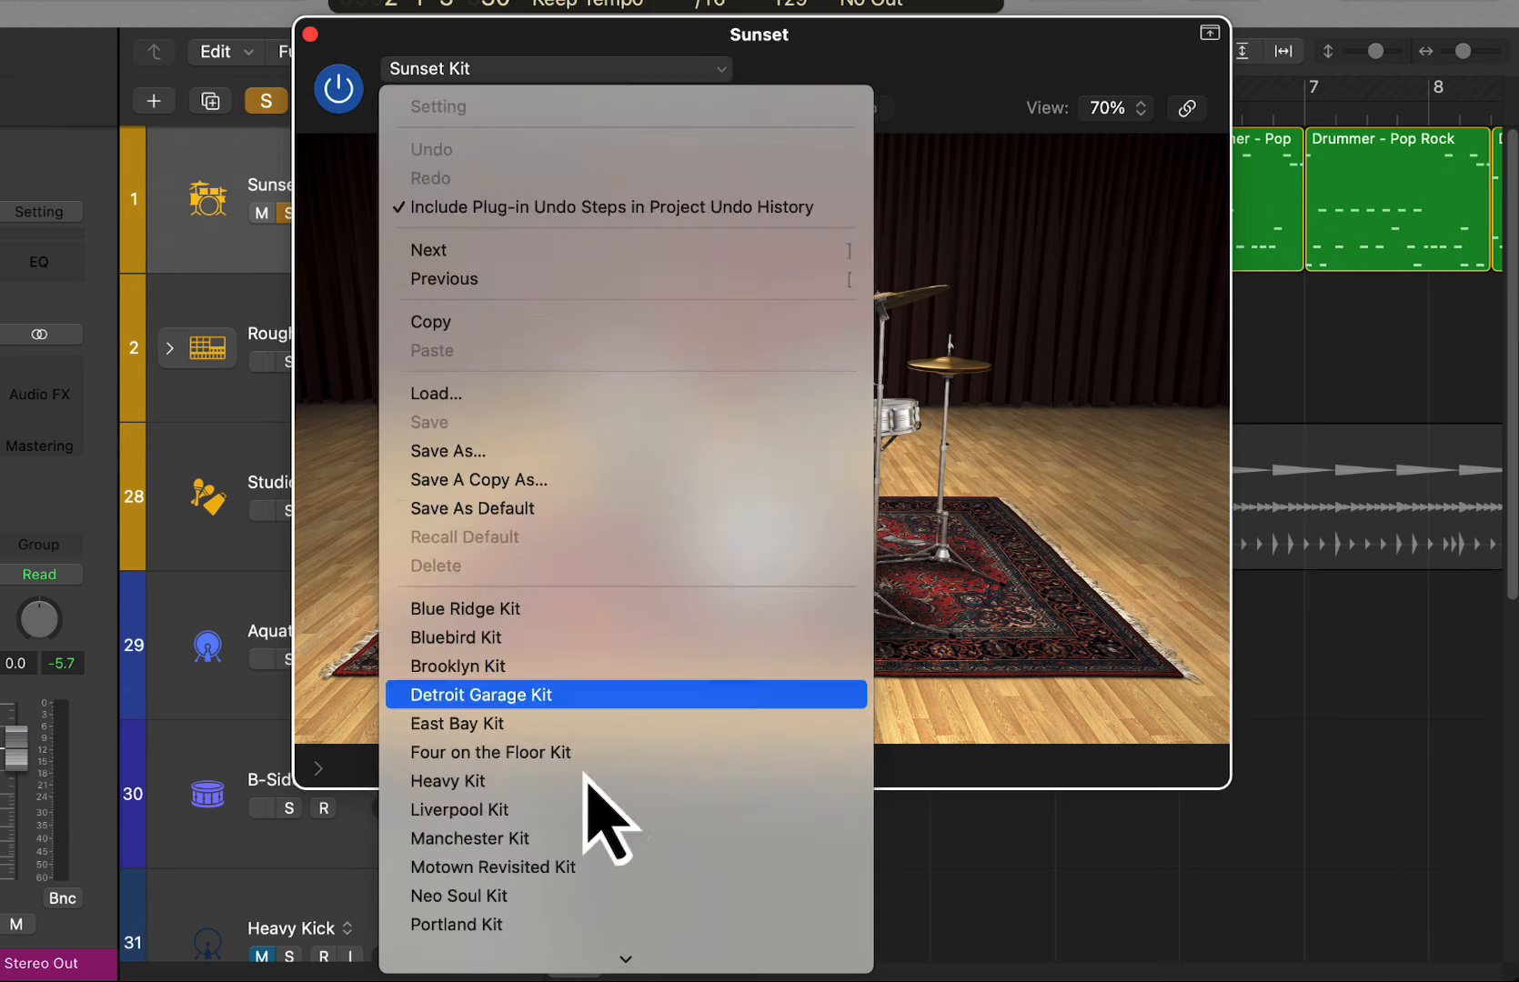
pyautogui.scroll(-3, 597, 814)
pyautogui.scroll(-1, 576, 955)
pyautogui.moveTo(824, 955)
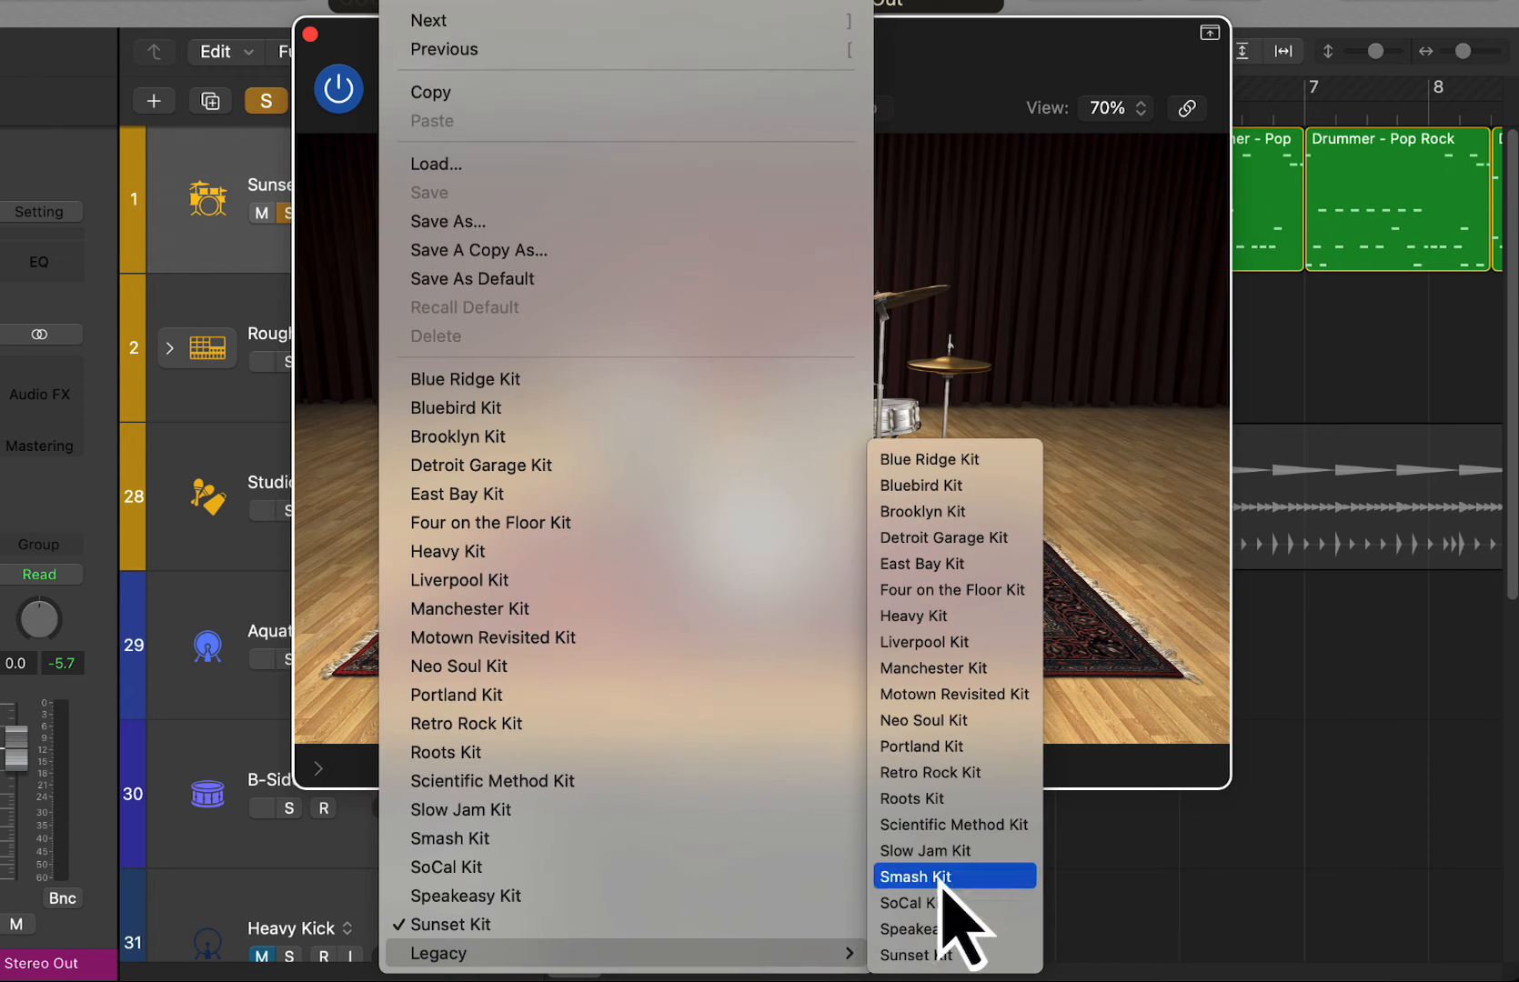
pyautogui.click(981, 955)
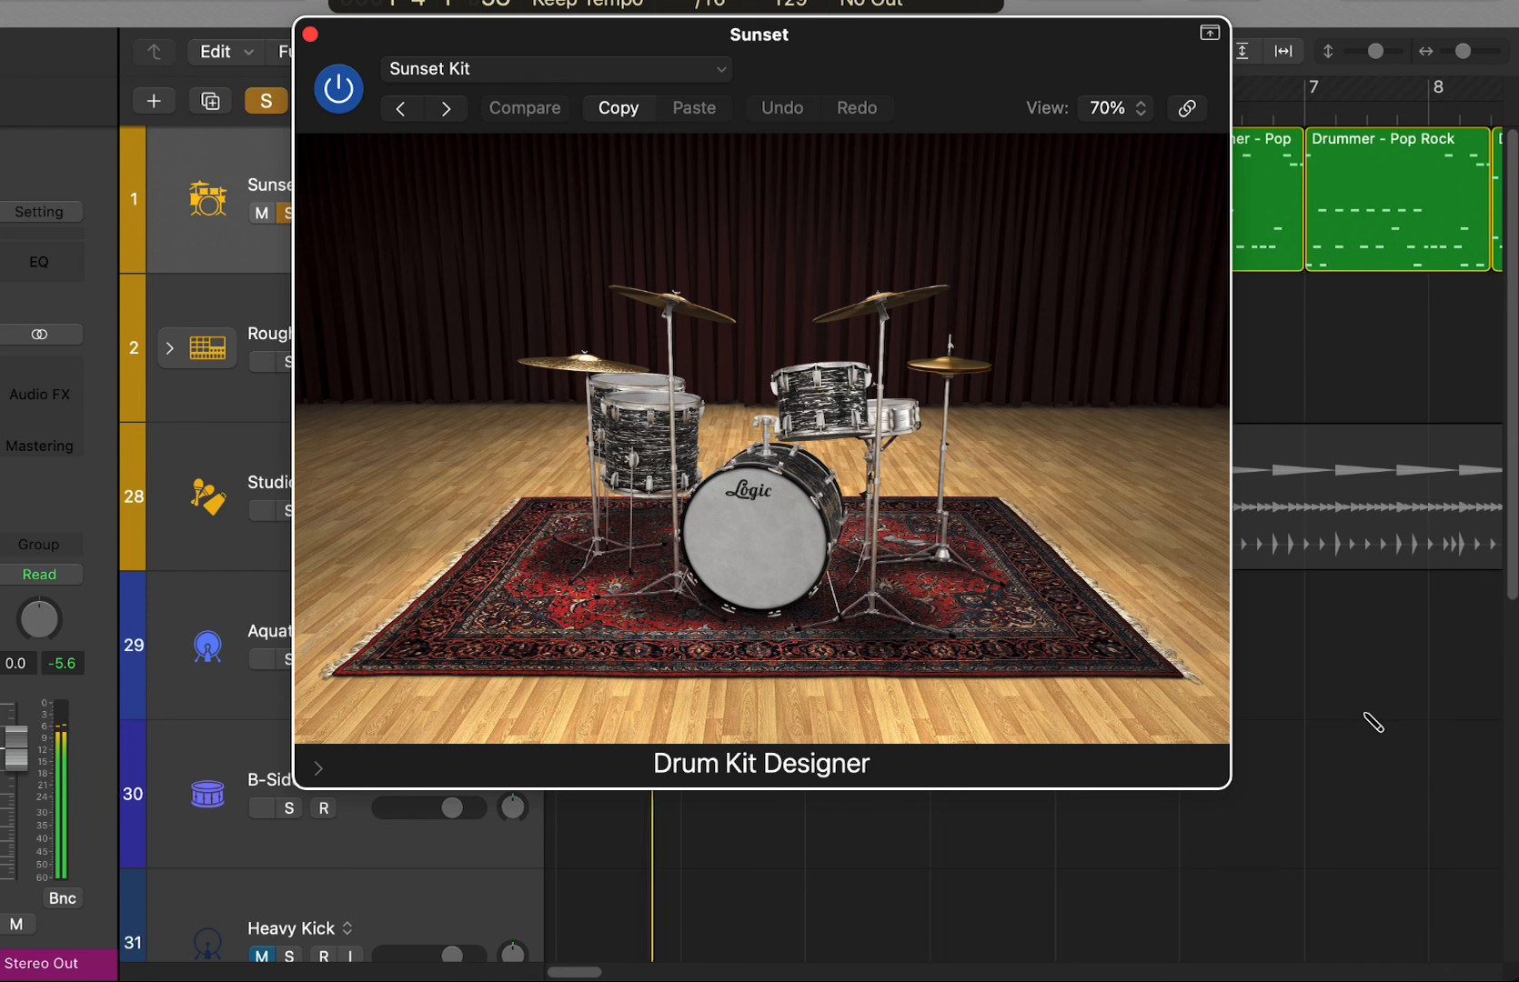
# Load the Sunset Kit from the Legacy presets in Drum Kit Designer during playback
pyautogui.click(521, 80)
pyautogui.moveTo(657, 973)
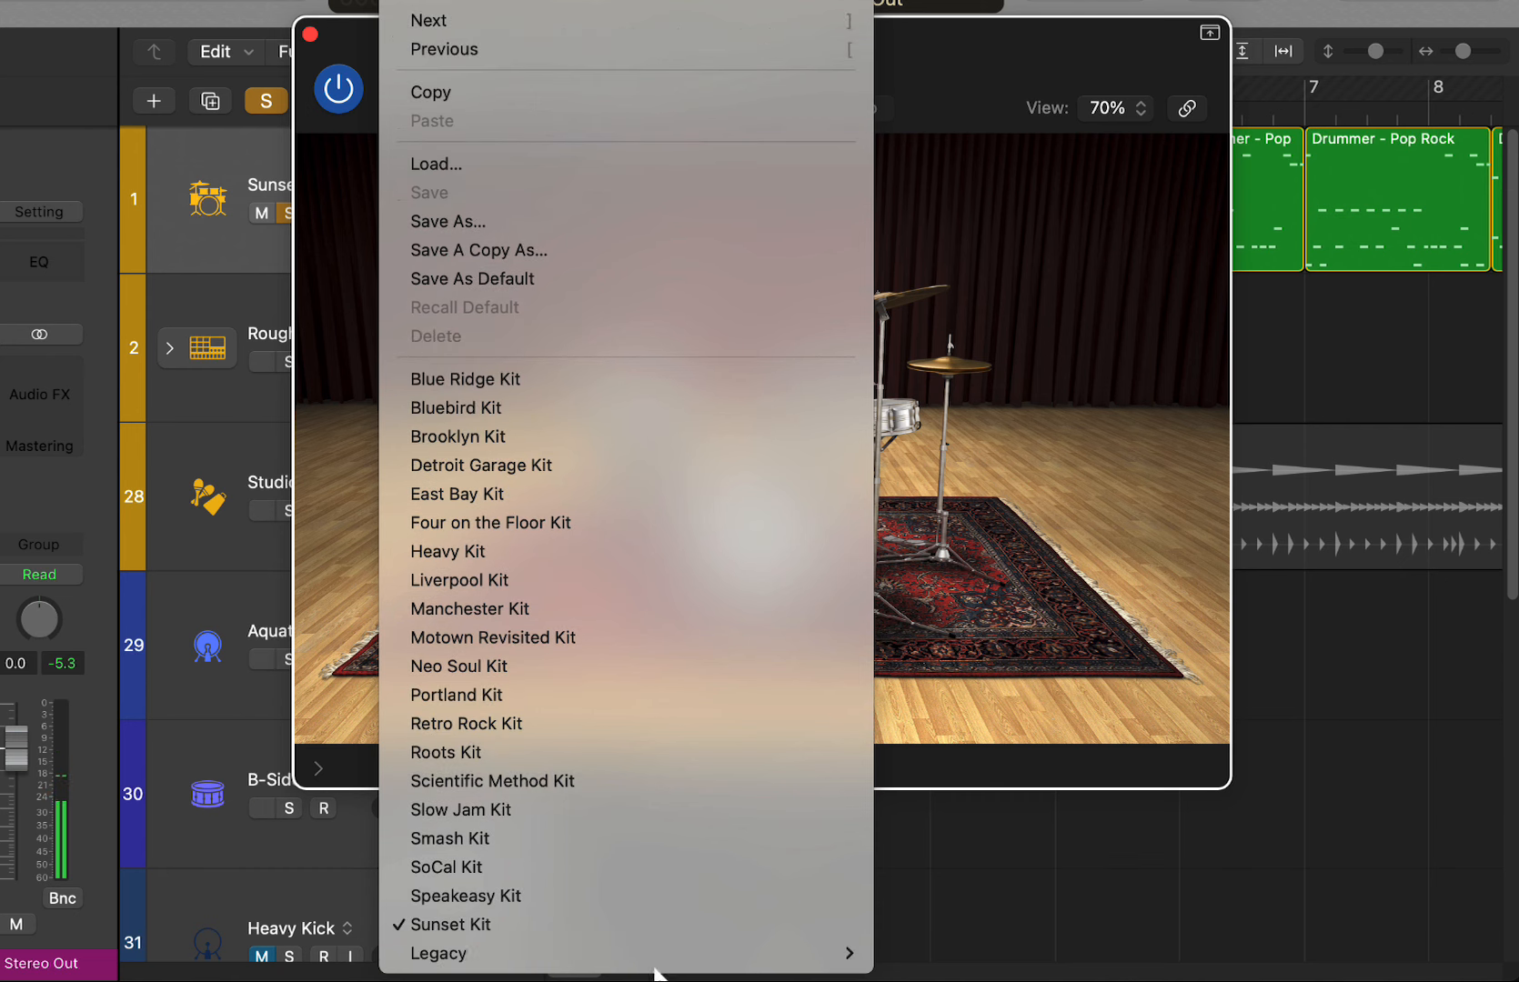
pyautogui.moveTo(857, 962)
pyautogui.click(991, 955)
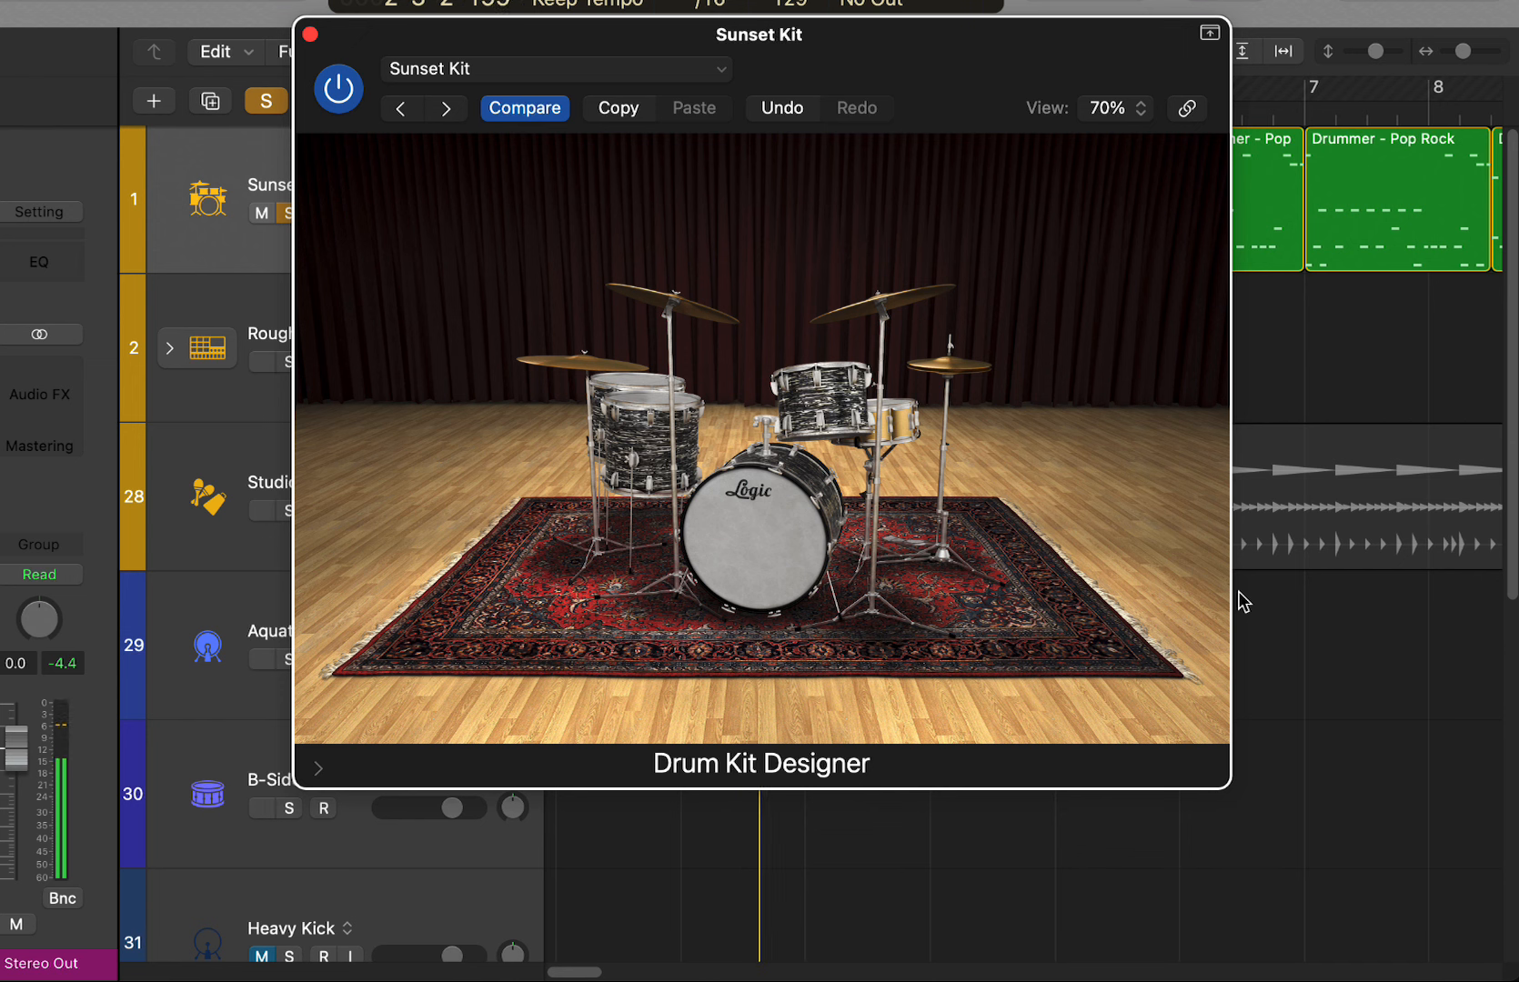
# Load the standard, non-legacy Sunset Kit in Drum Kit Designer and close the plug-in window
pyautogui.click(460, 71)
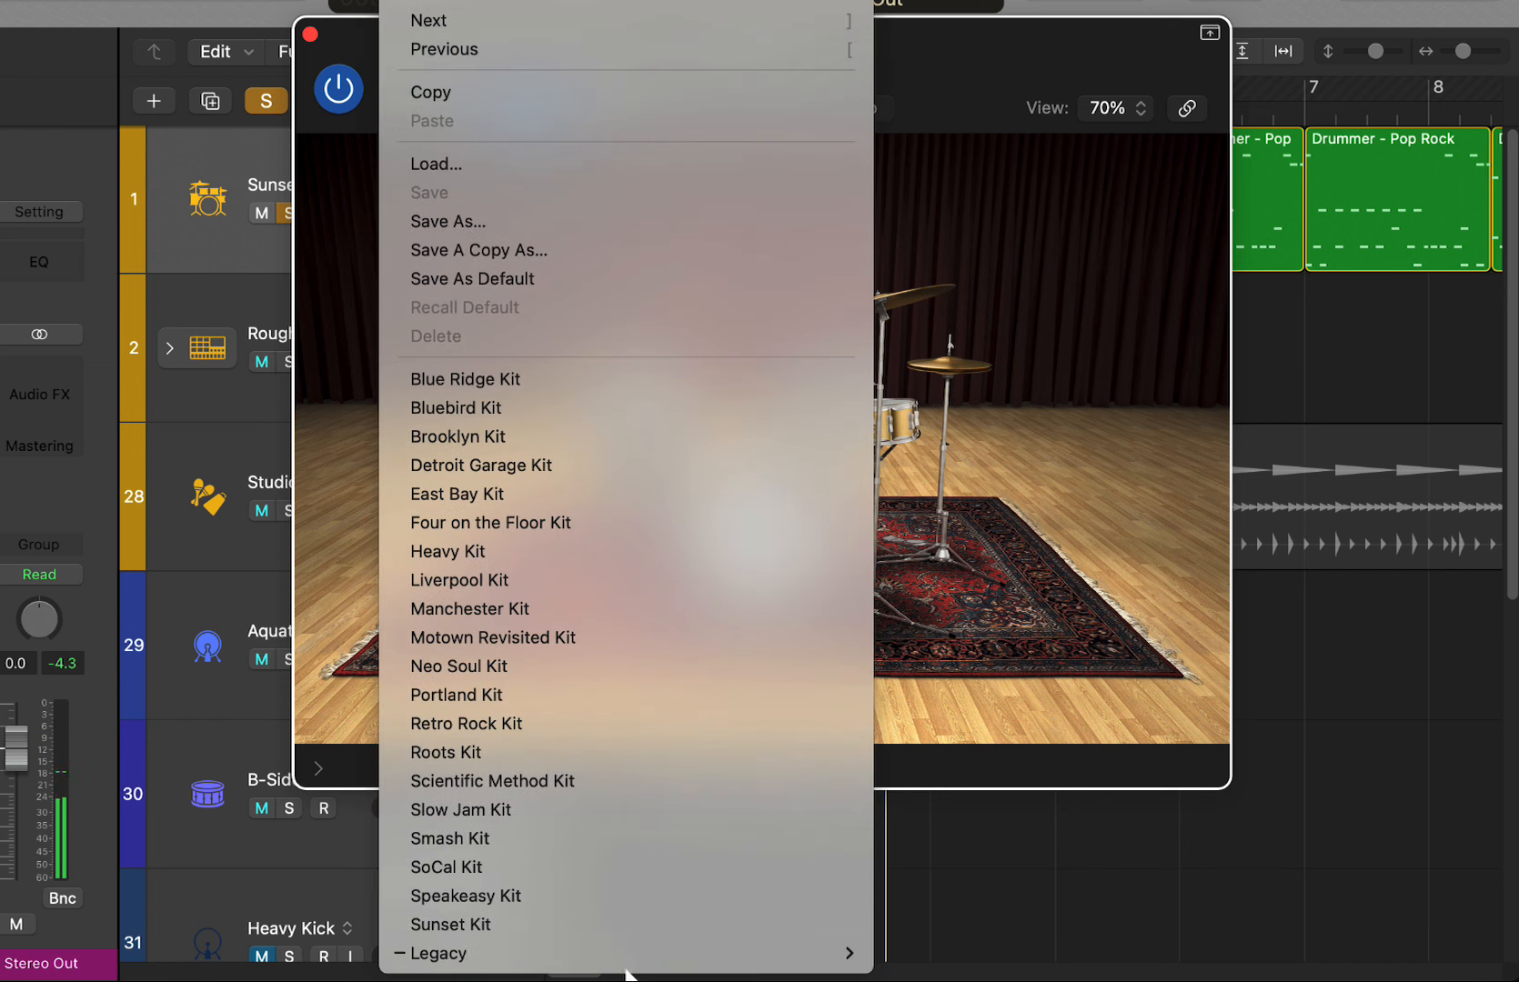
pyautogui.moveTo(855, 955)
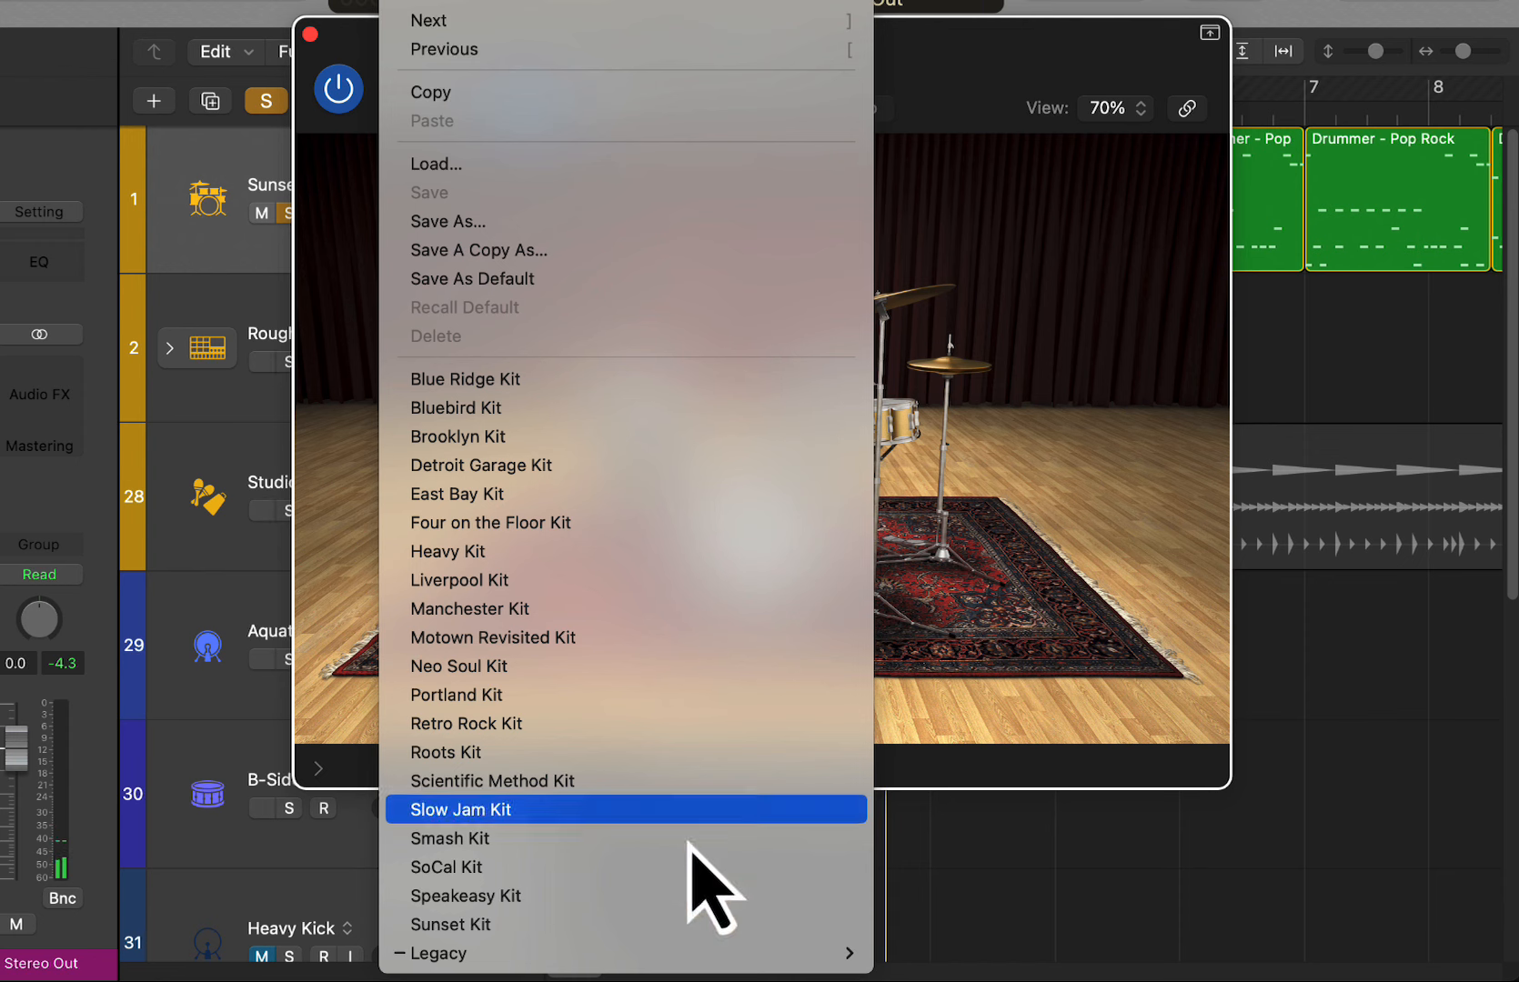
pyautogui.click(709, 924)
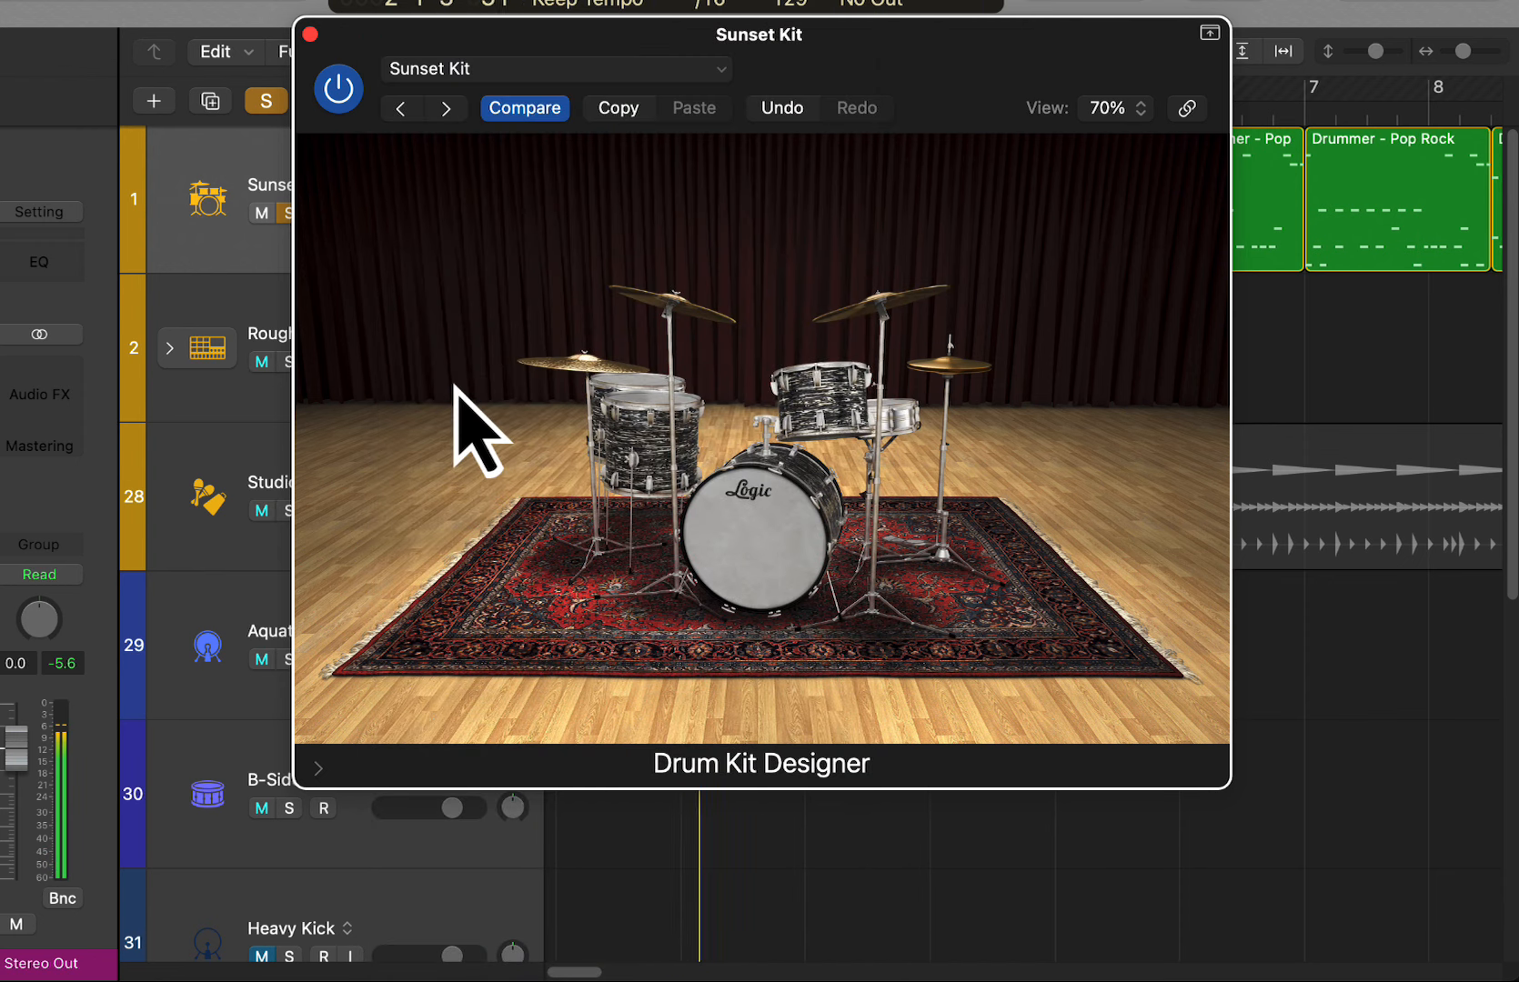
pyautogui.click(310, 35)
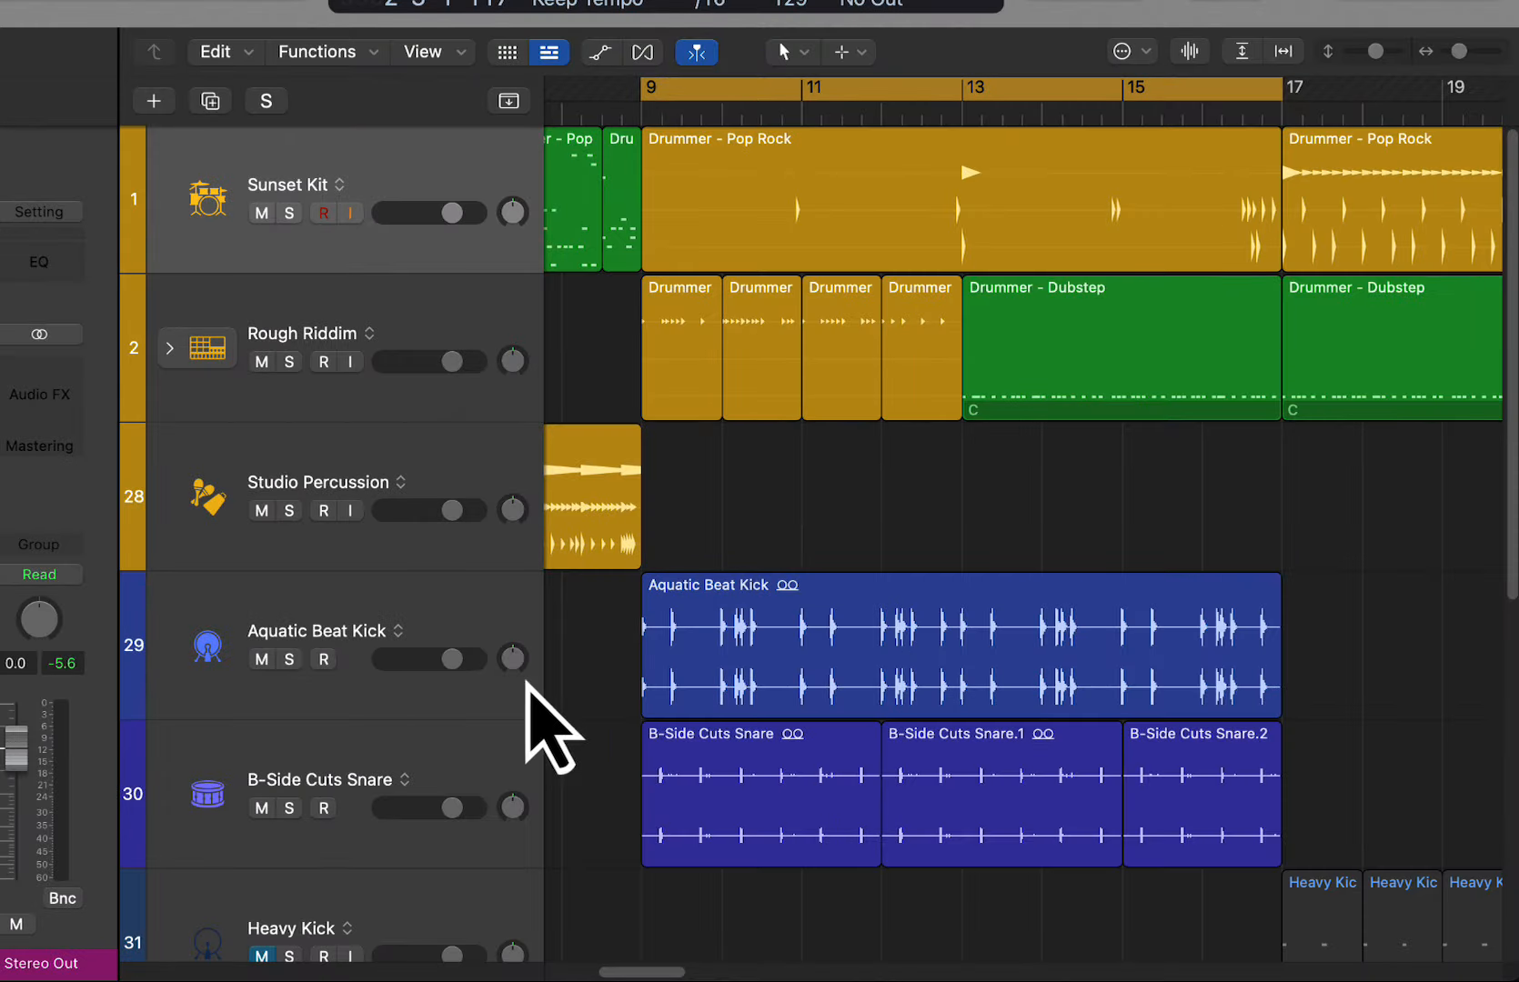
# Solo the Aquatic Beat Kick and B-Side Cuts Snare tracks, play them from bar 9, and add the Sunset Kit track to the solo
pyautogui.click(289, 658)
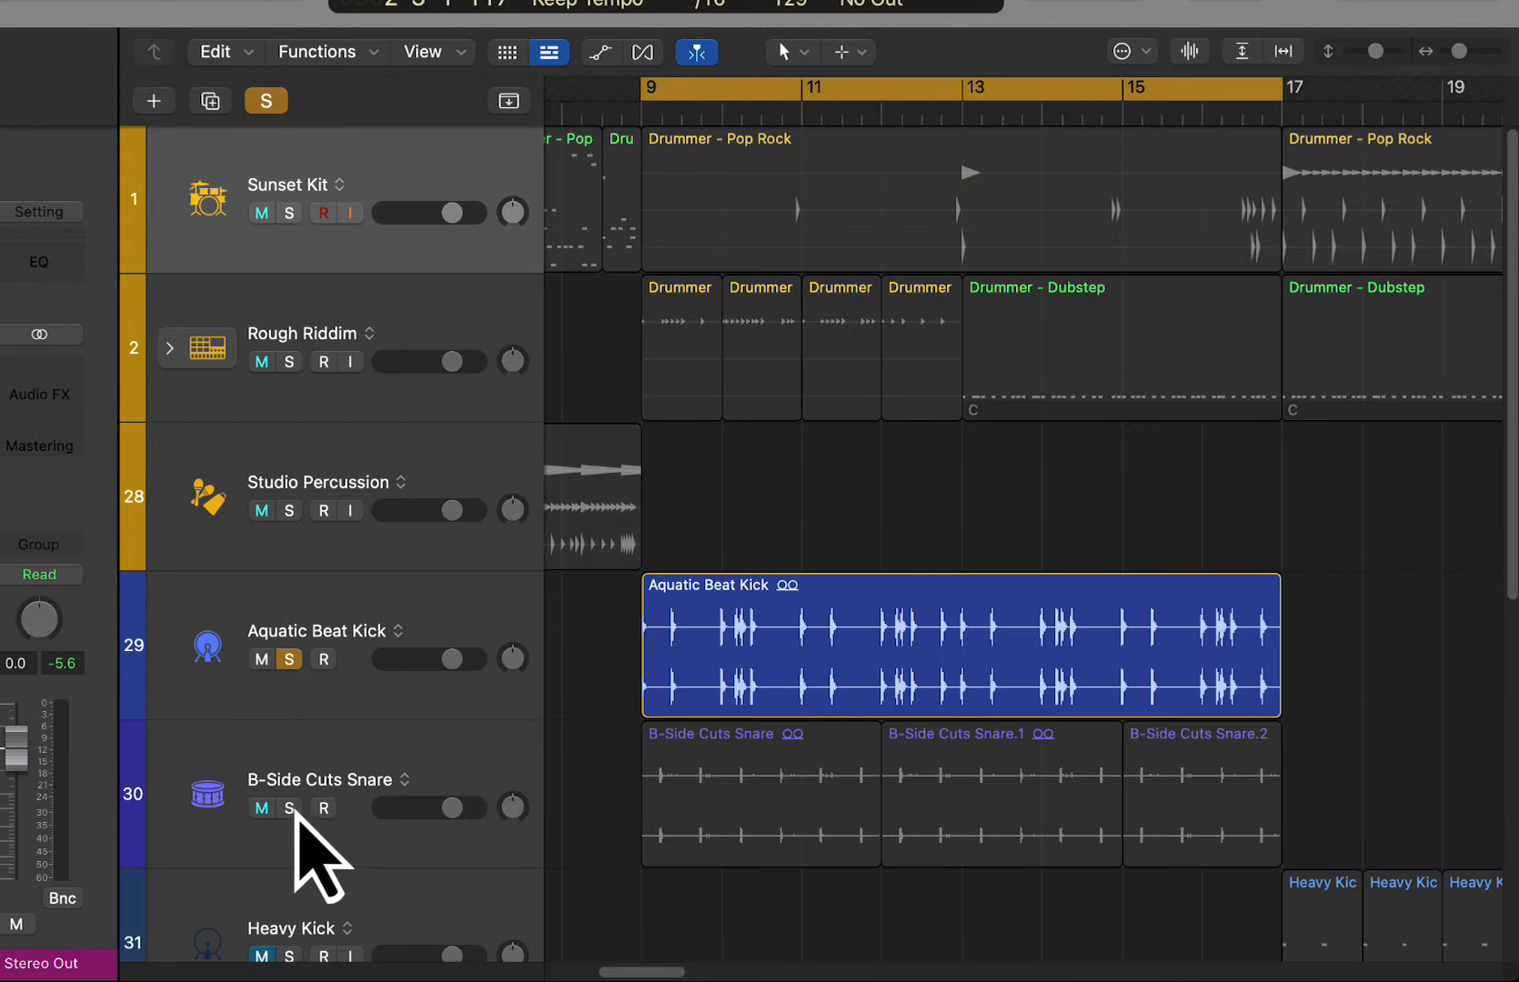
pyautogui.click(289, 808)
pyautogui.press('space')
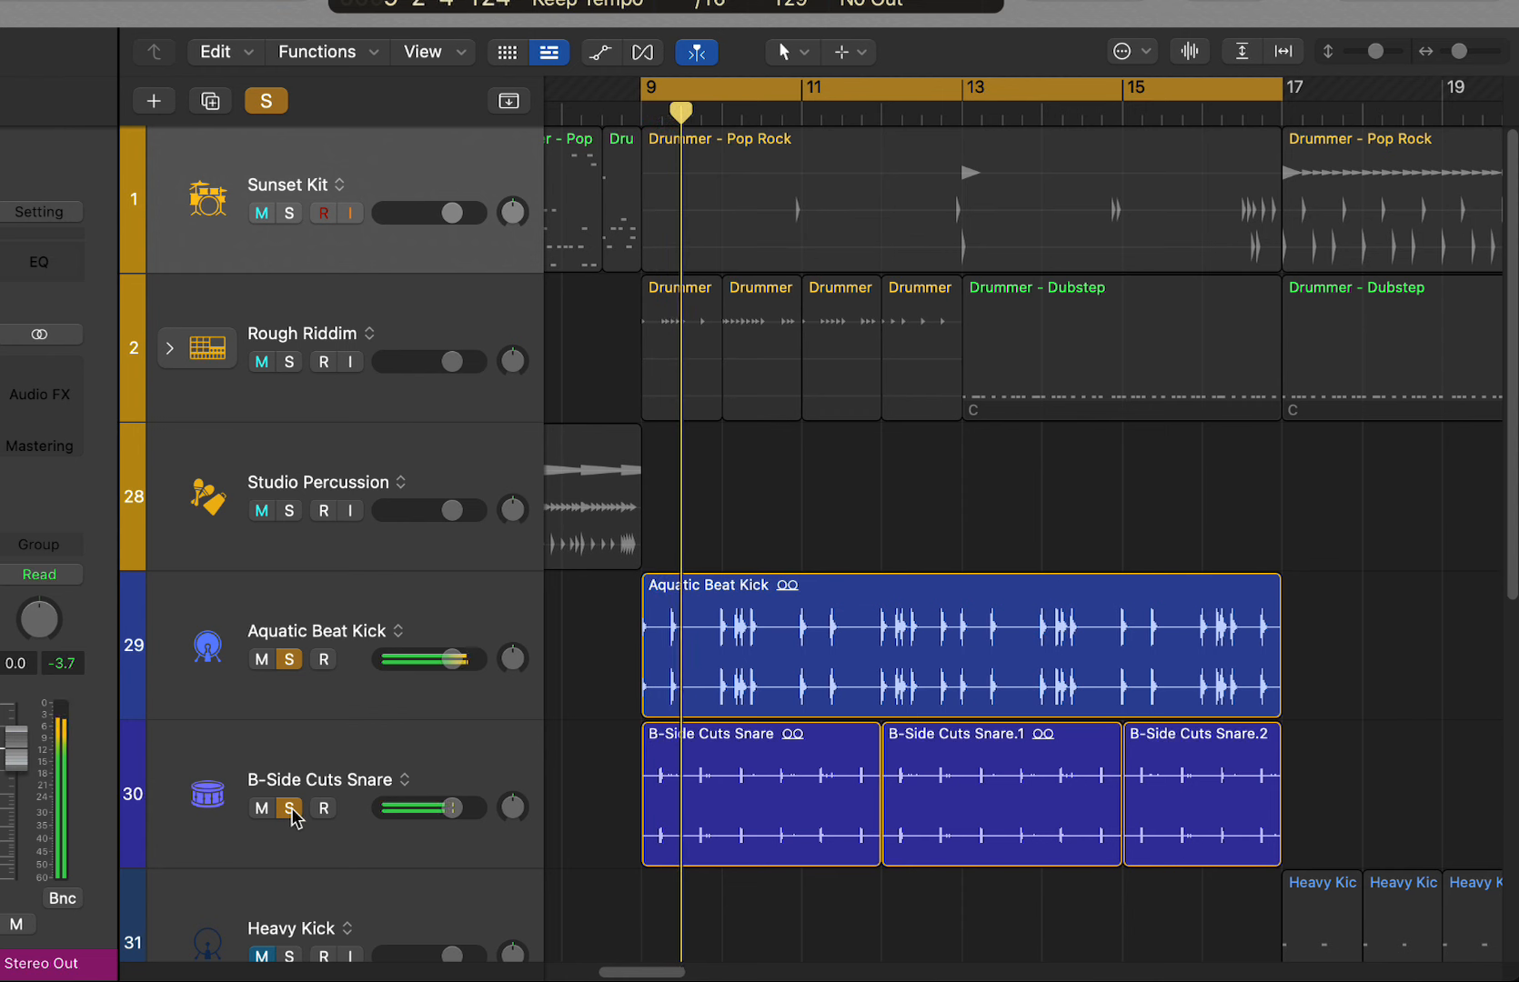
pyautogui.click(289, 212)
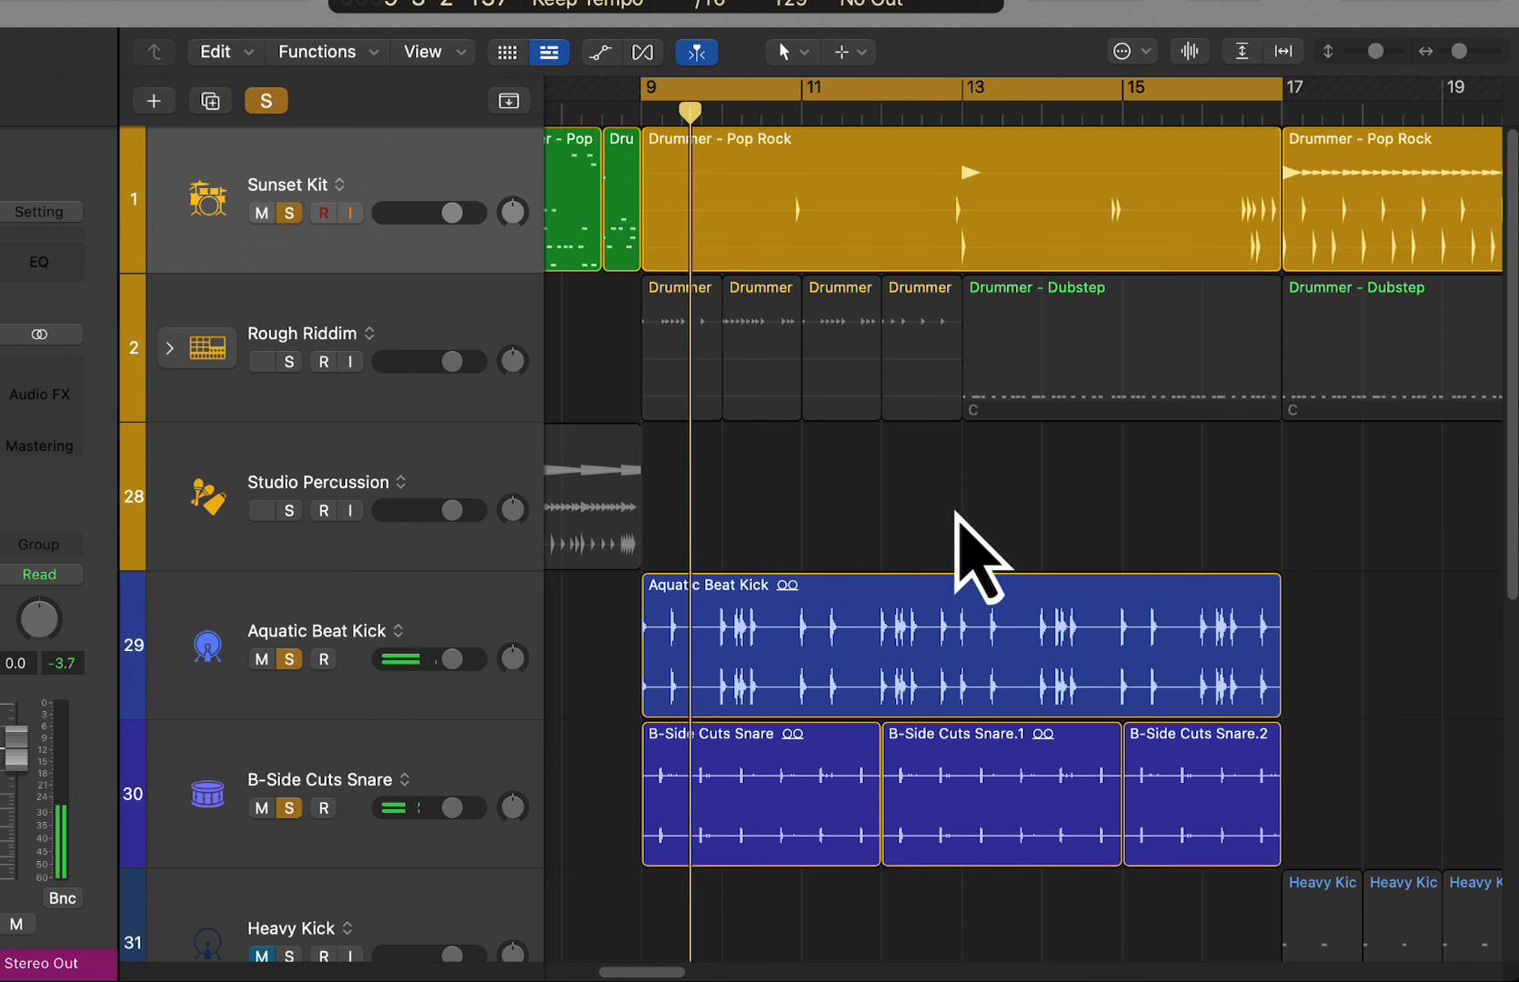
# Open the Pop Rock drummer region at bar 9 in the Session Player editor and show its main settings
pyautogui.press('t')
pyautogui.press('Escape')
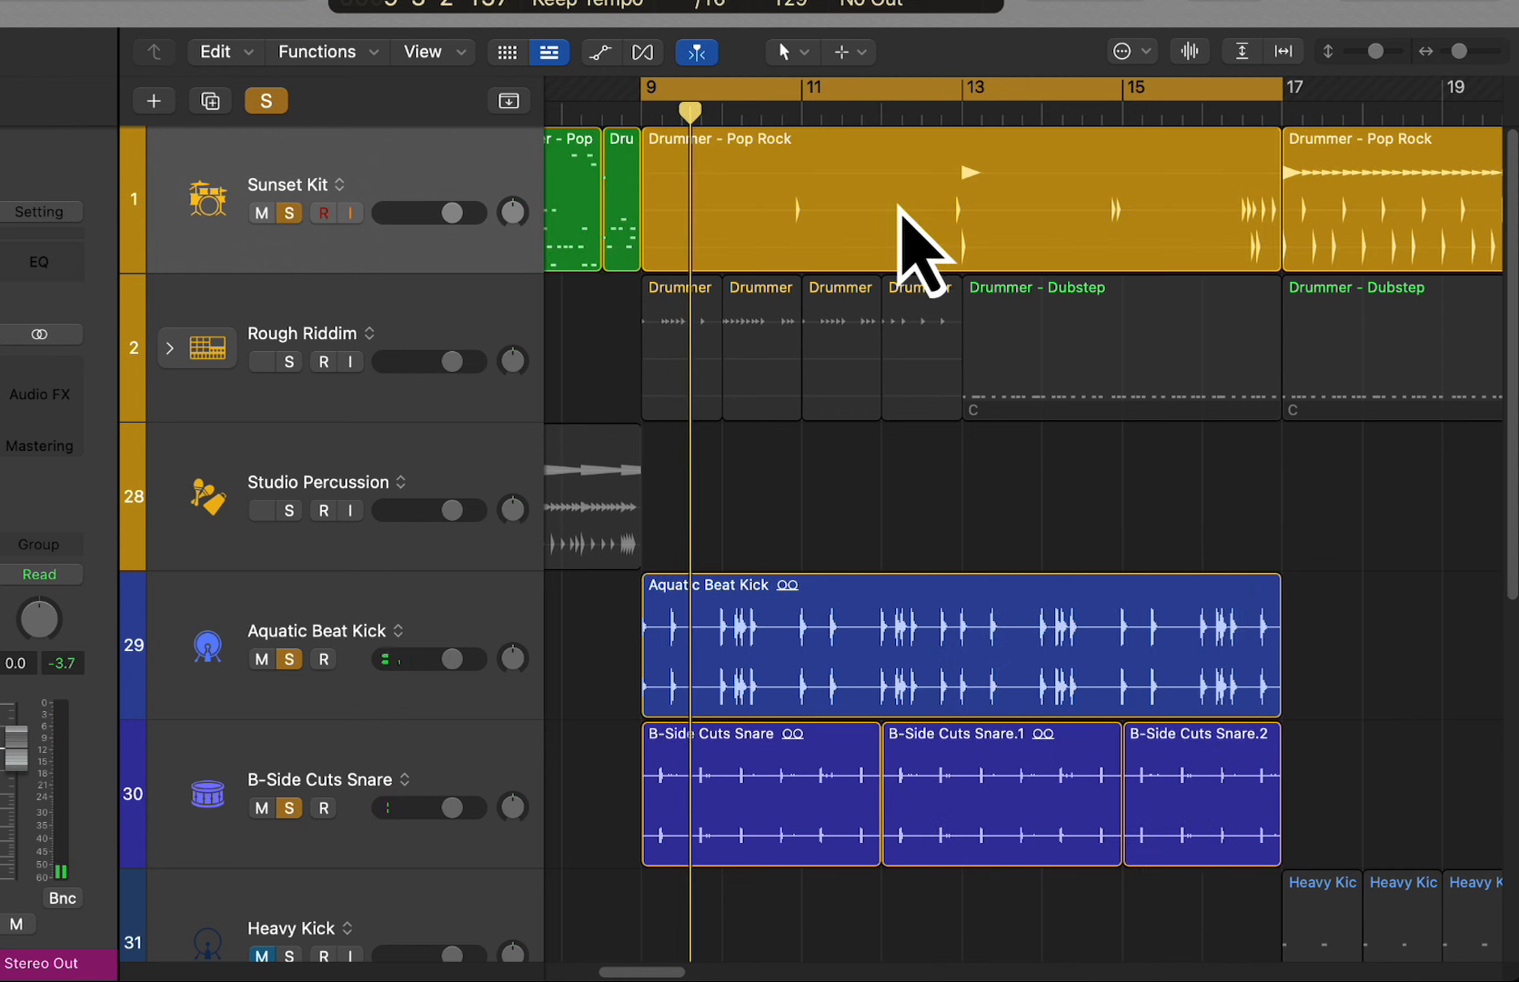
pyautogui.click(913, 207)
pyautogui.doubleClick(912, 206)
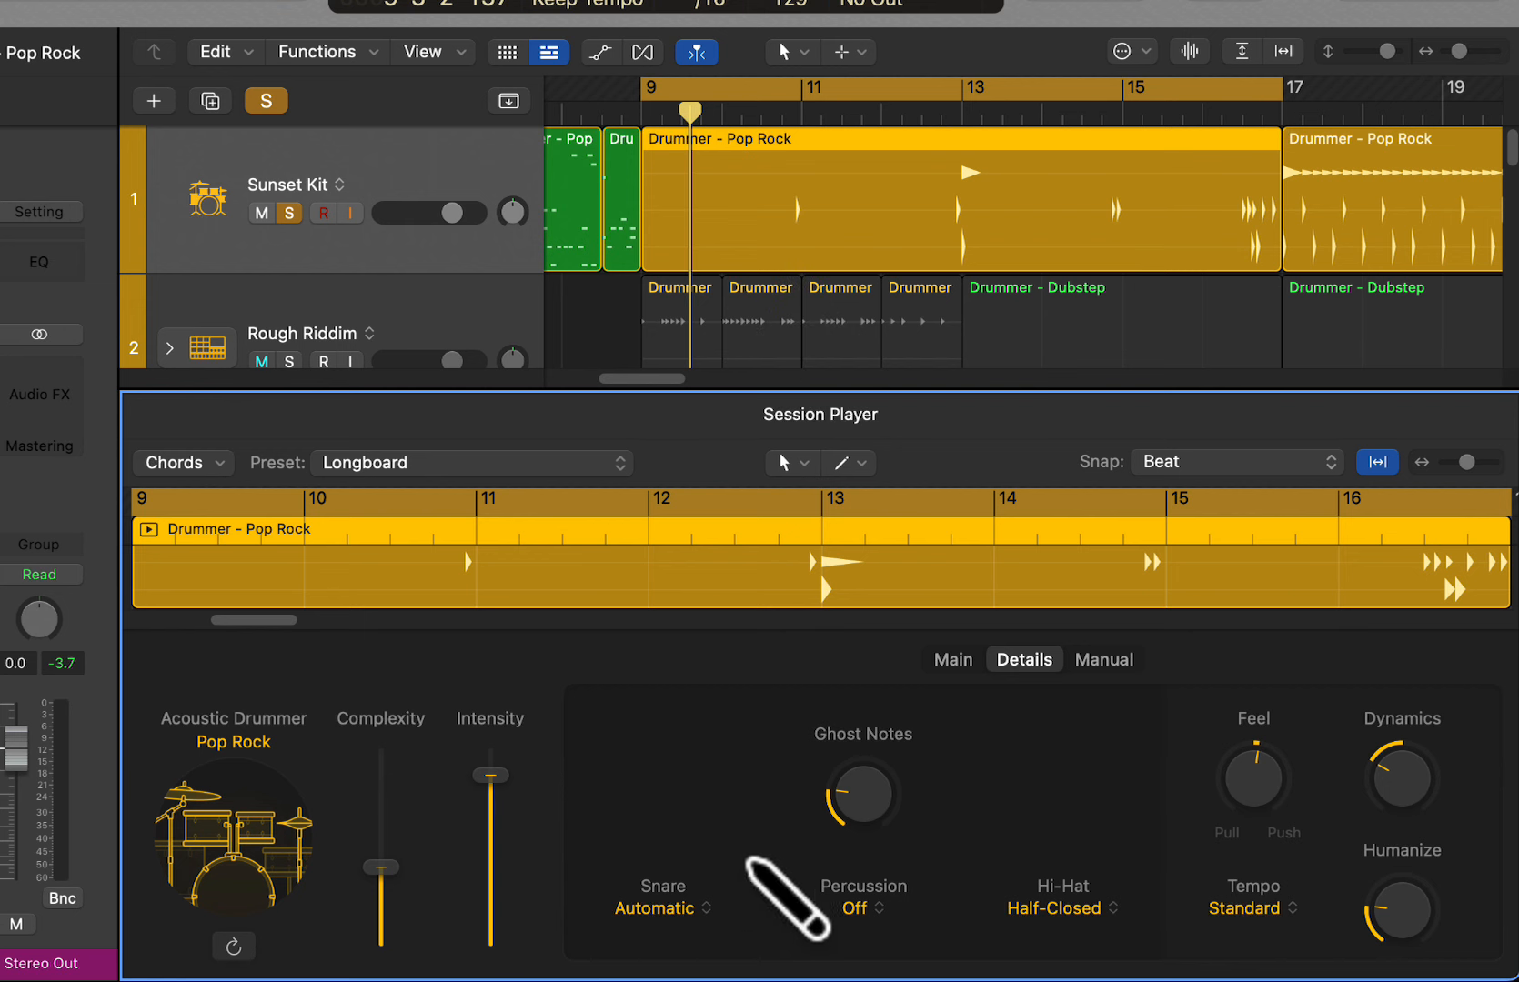
pyautogui.click(951, 662)
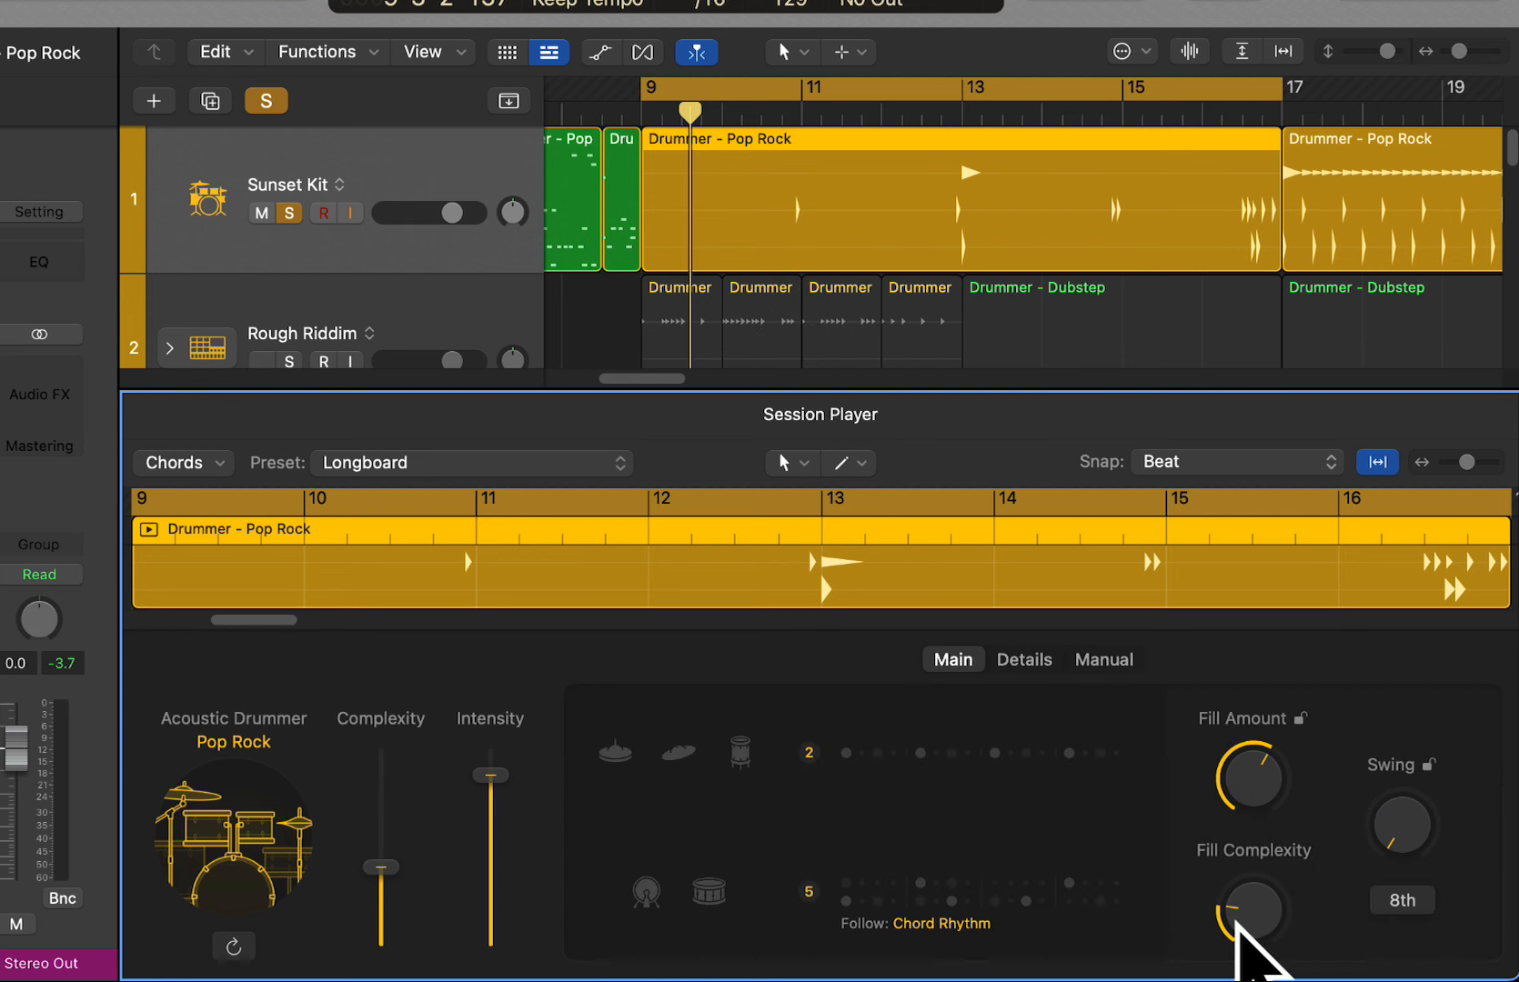
# Set the bar 9 region's Fill Complexity to 79% and its Fill Amount to 39%
pyautogui.moveTo(1217, 778); pyautogui.dragTo(1216, 708)
pyautogui.moveTo(1271, 782); pyautogui.dragTo(1255, 672)
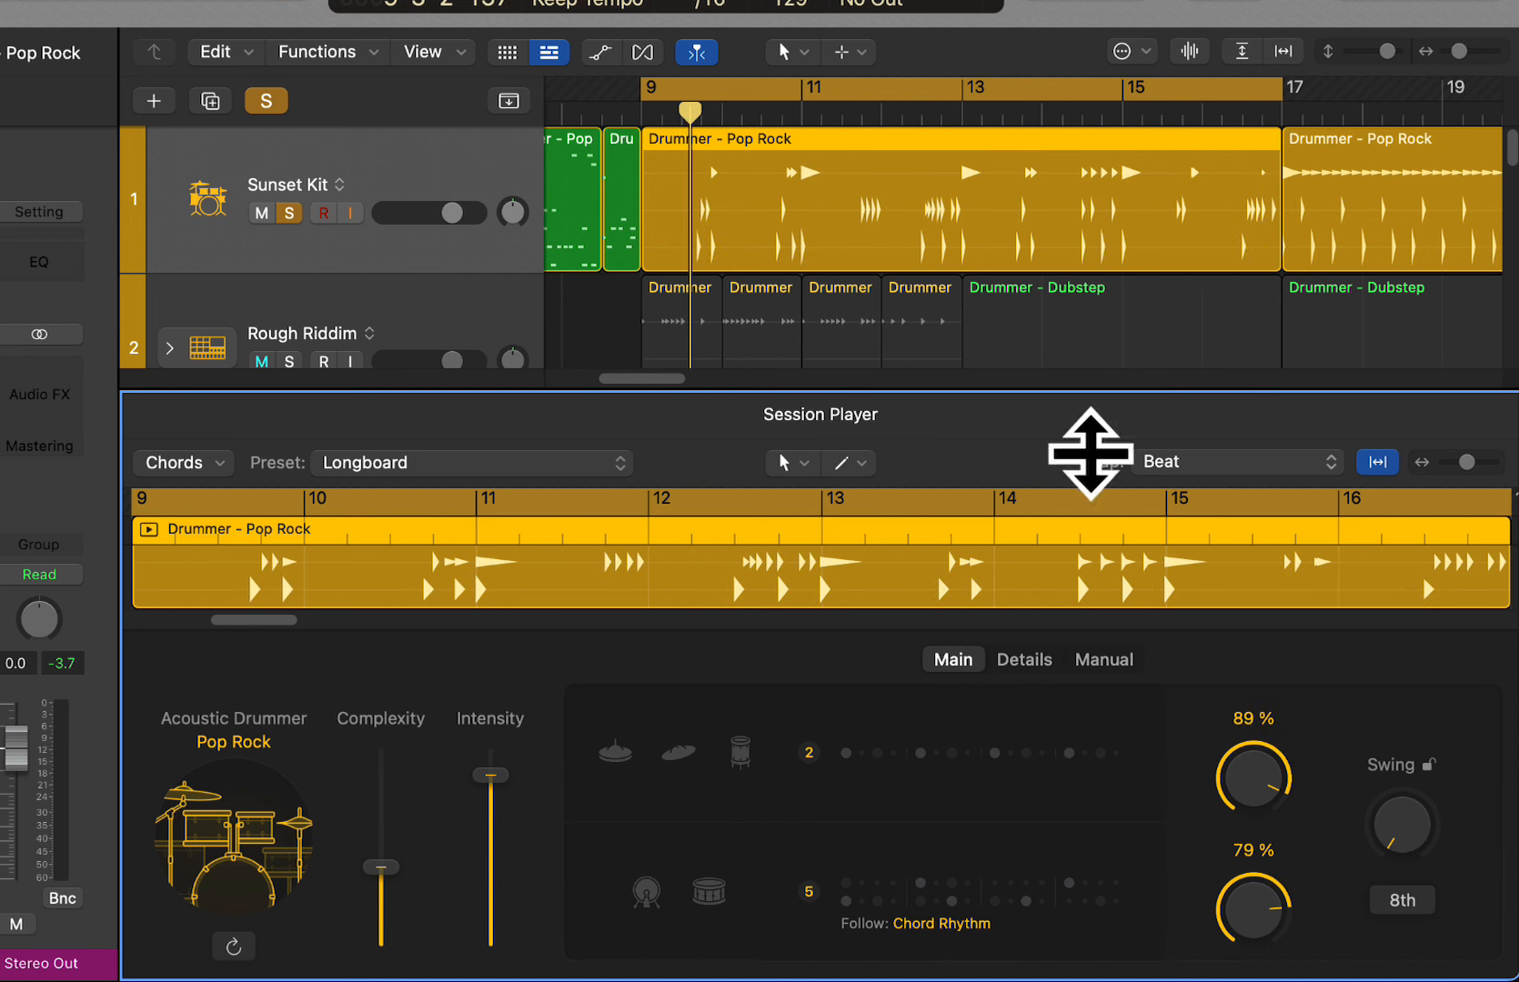
pyautogui.moveTo(1237, 766); pyautogui.dragTo(1263, 818)
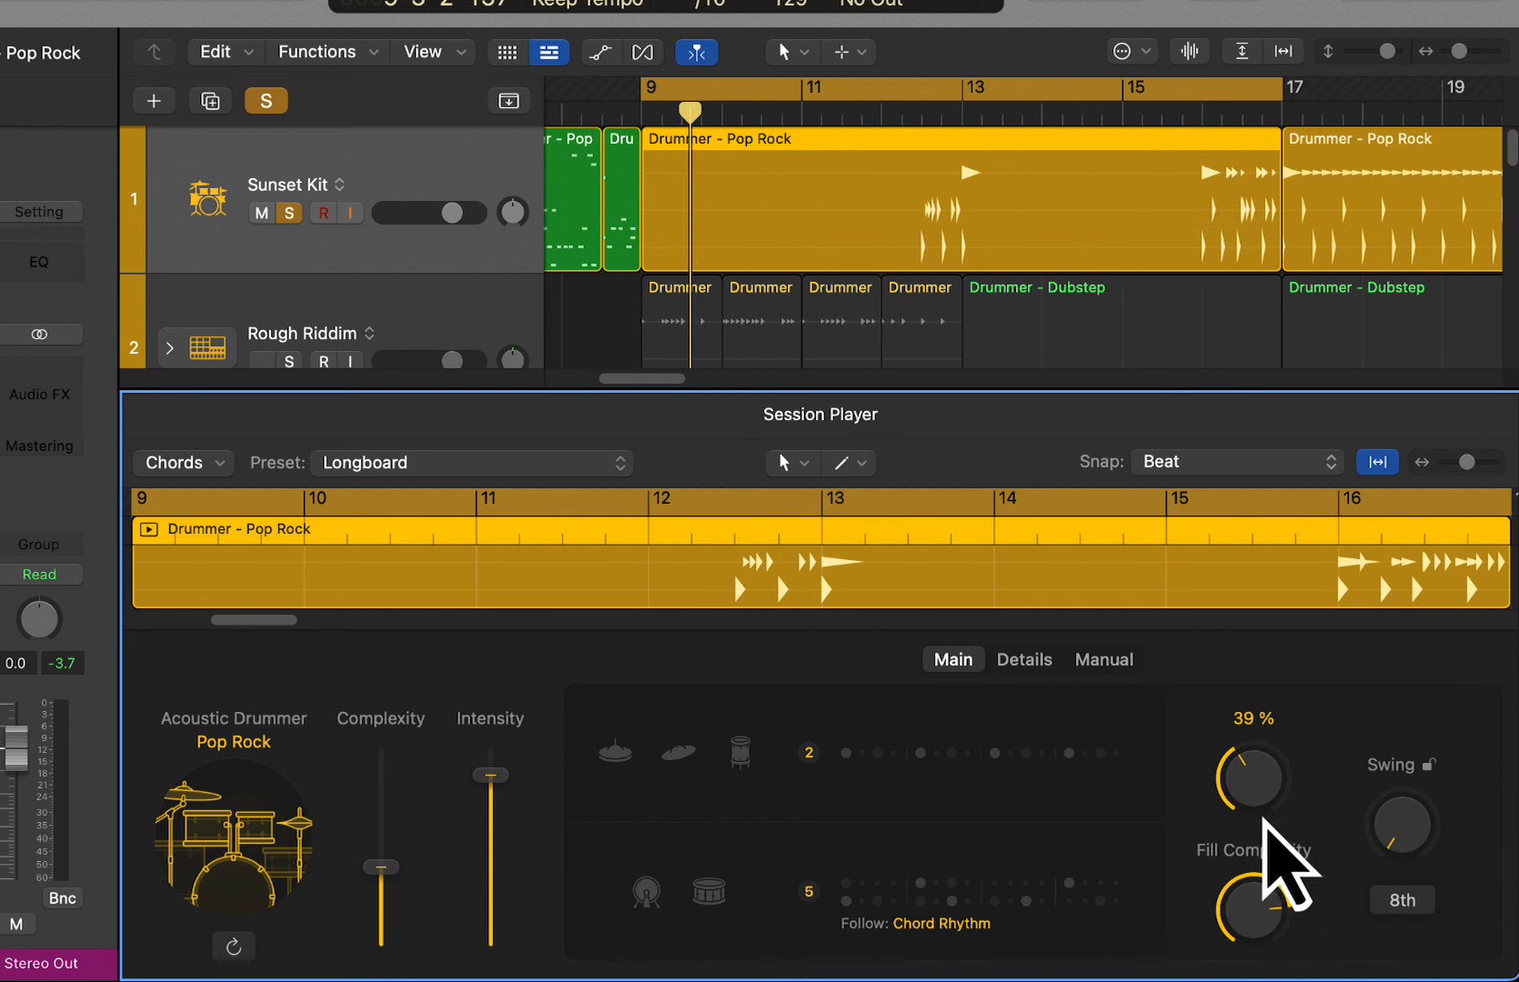
# Set the bar 9 drummer region's Fill Complexity to 53% and Fill Amount to 40%, and cycle bars 11 to 13
pyautogui.moveTo(1269, 897); pyautogui.dragTo(1270, 977)
pyautogui.moveTo(1253, 864); pyautogui.dragTo(1257, 912)
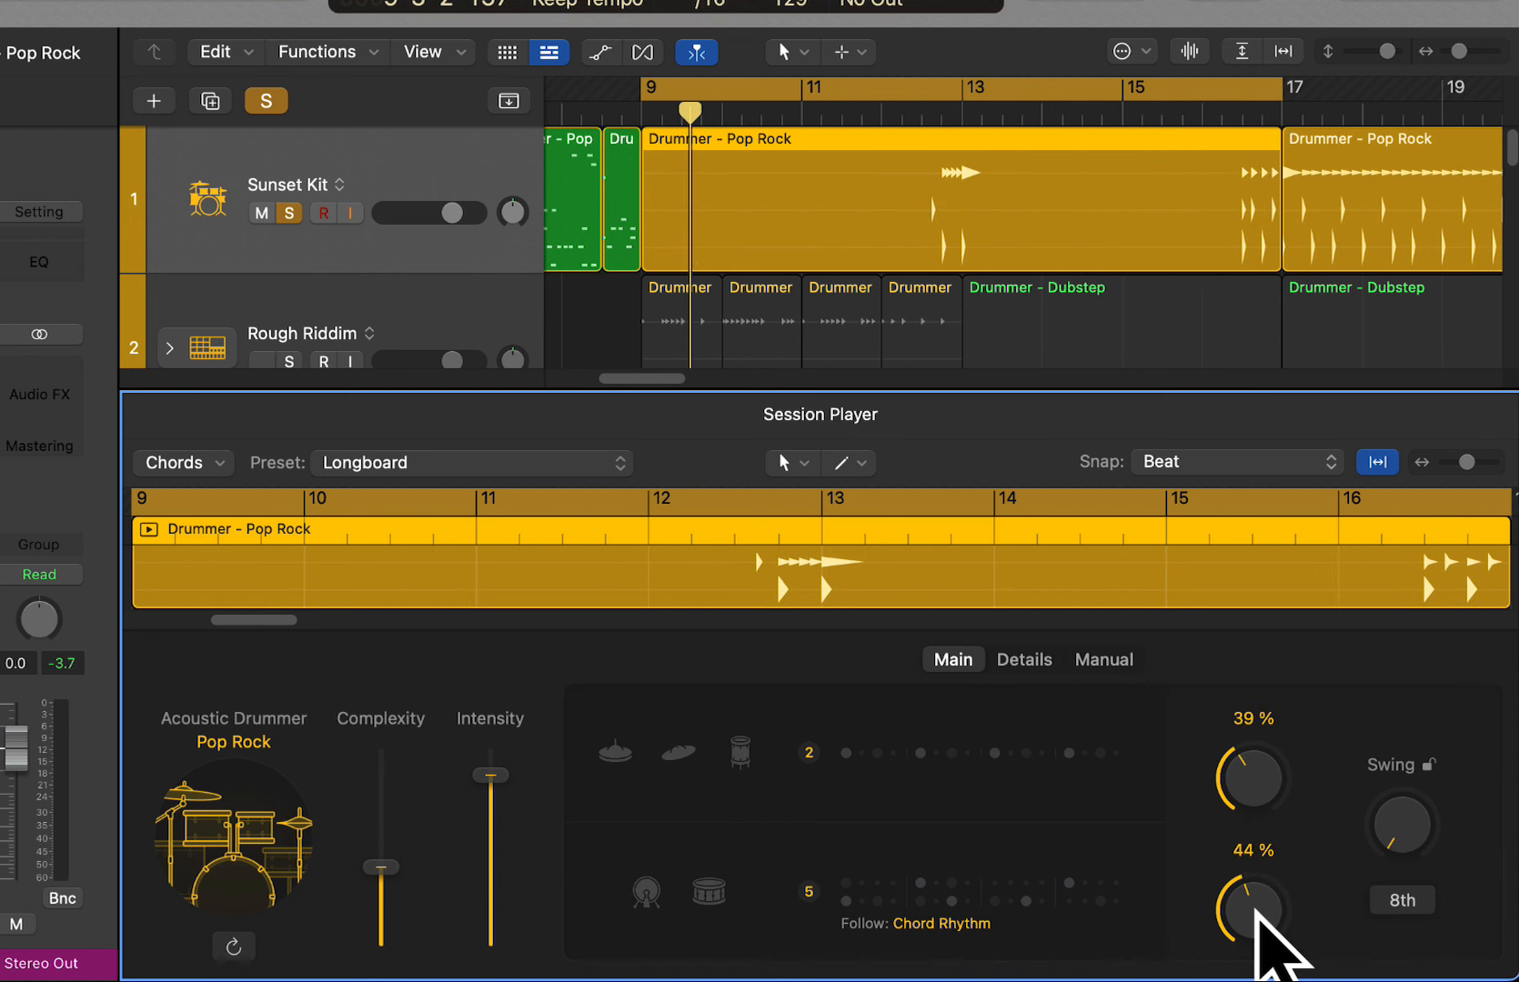
pyautogui.moveTo(1252, 766); pyautogui.dragTo(1253, 760)
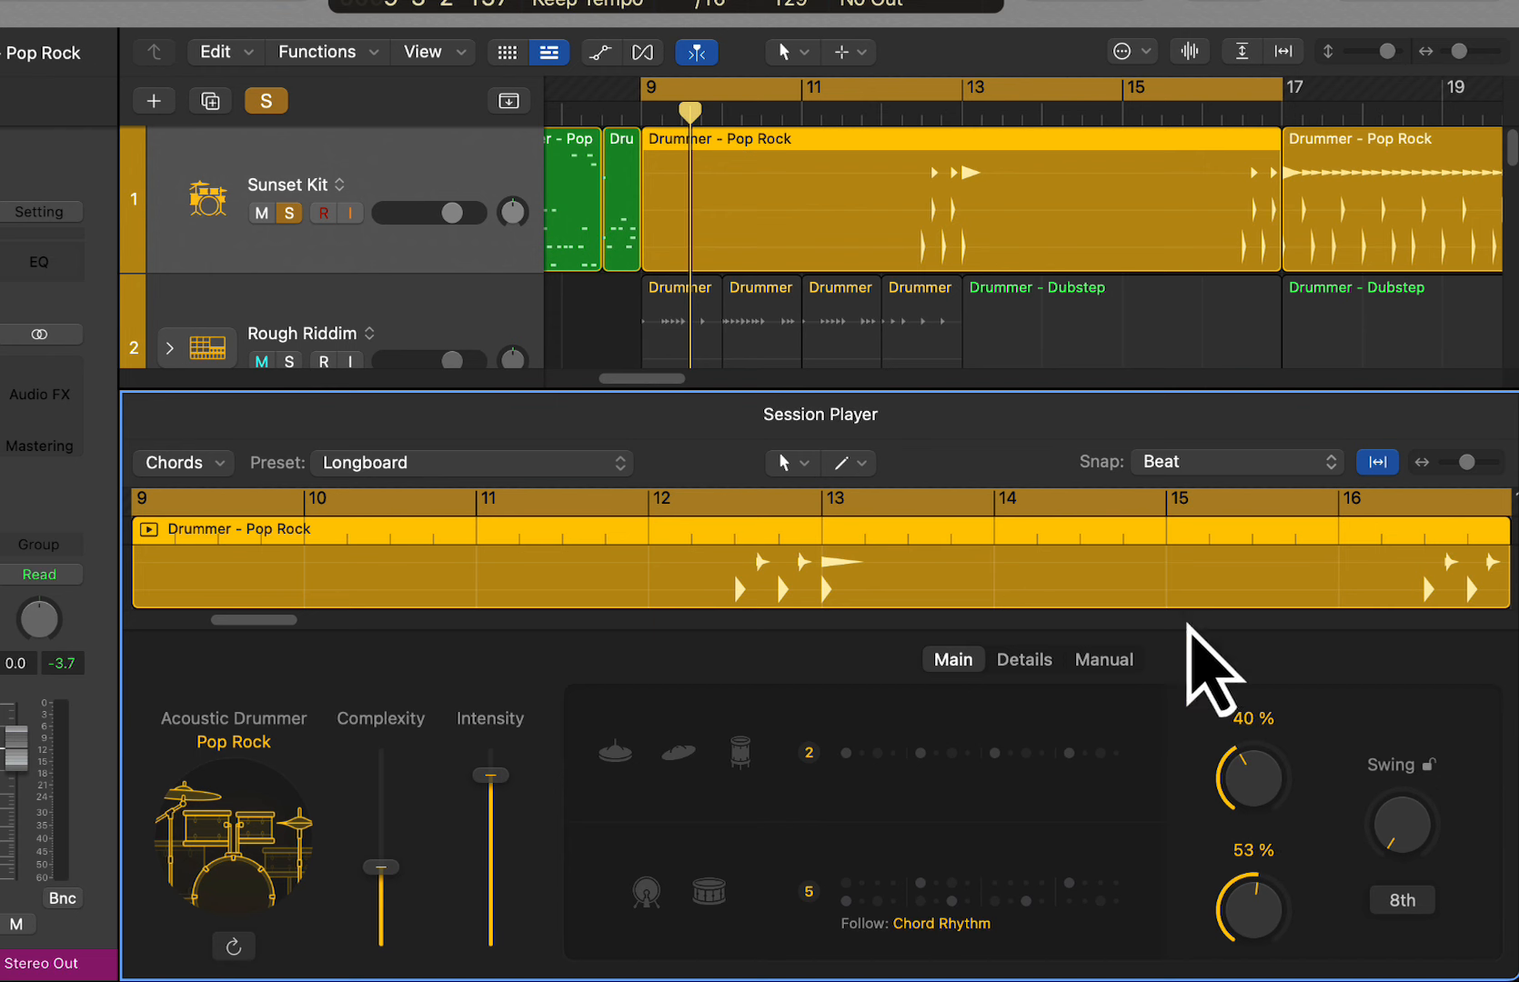
pyautogui.moveTo(829, 107); pyautogui.dragTo(962, 109)
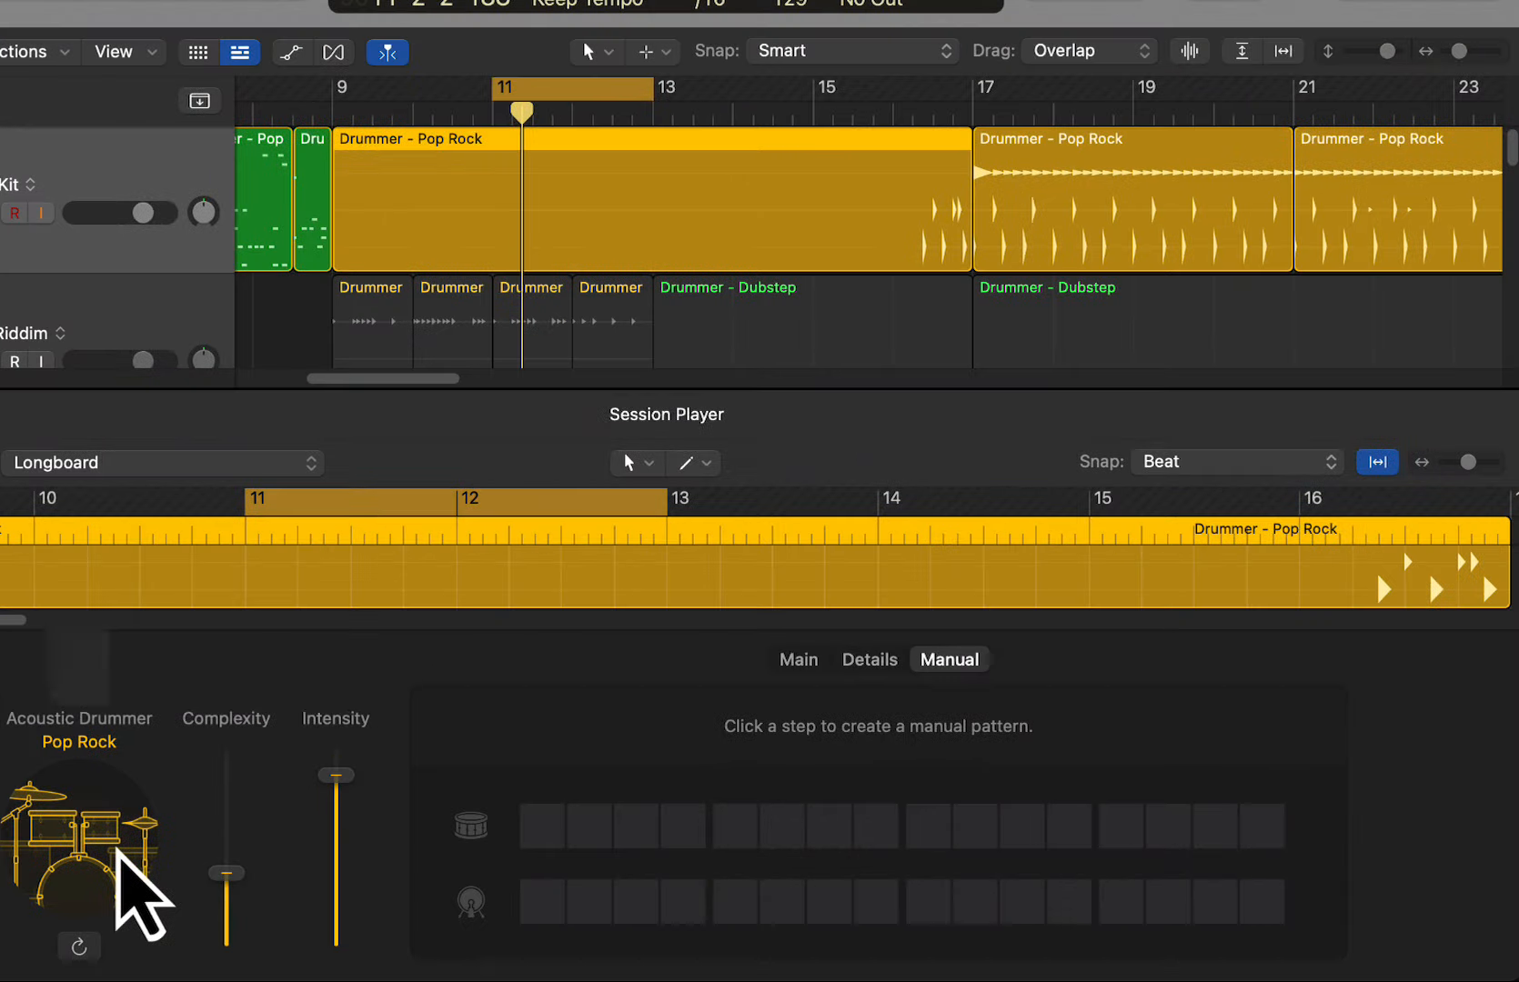
# Change the bar 9 region's Acoustic Drummer style to Hard Rock and close the style list
pyautogui.click(242, 832)
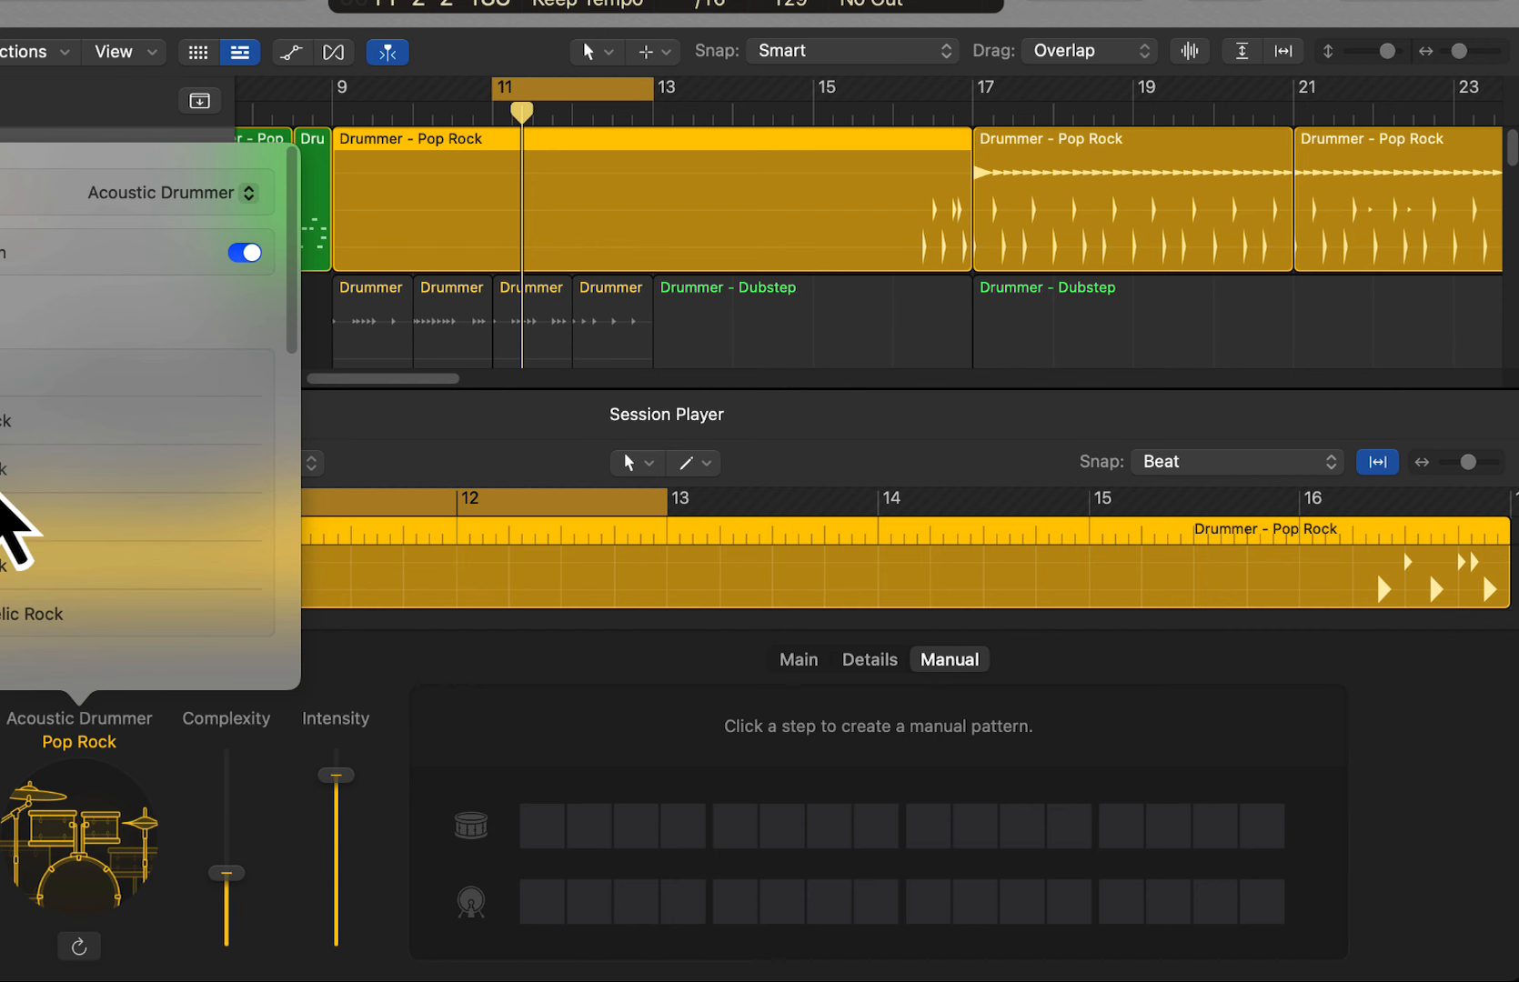
pyautogui.click(5, 517)
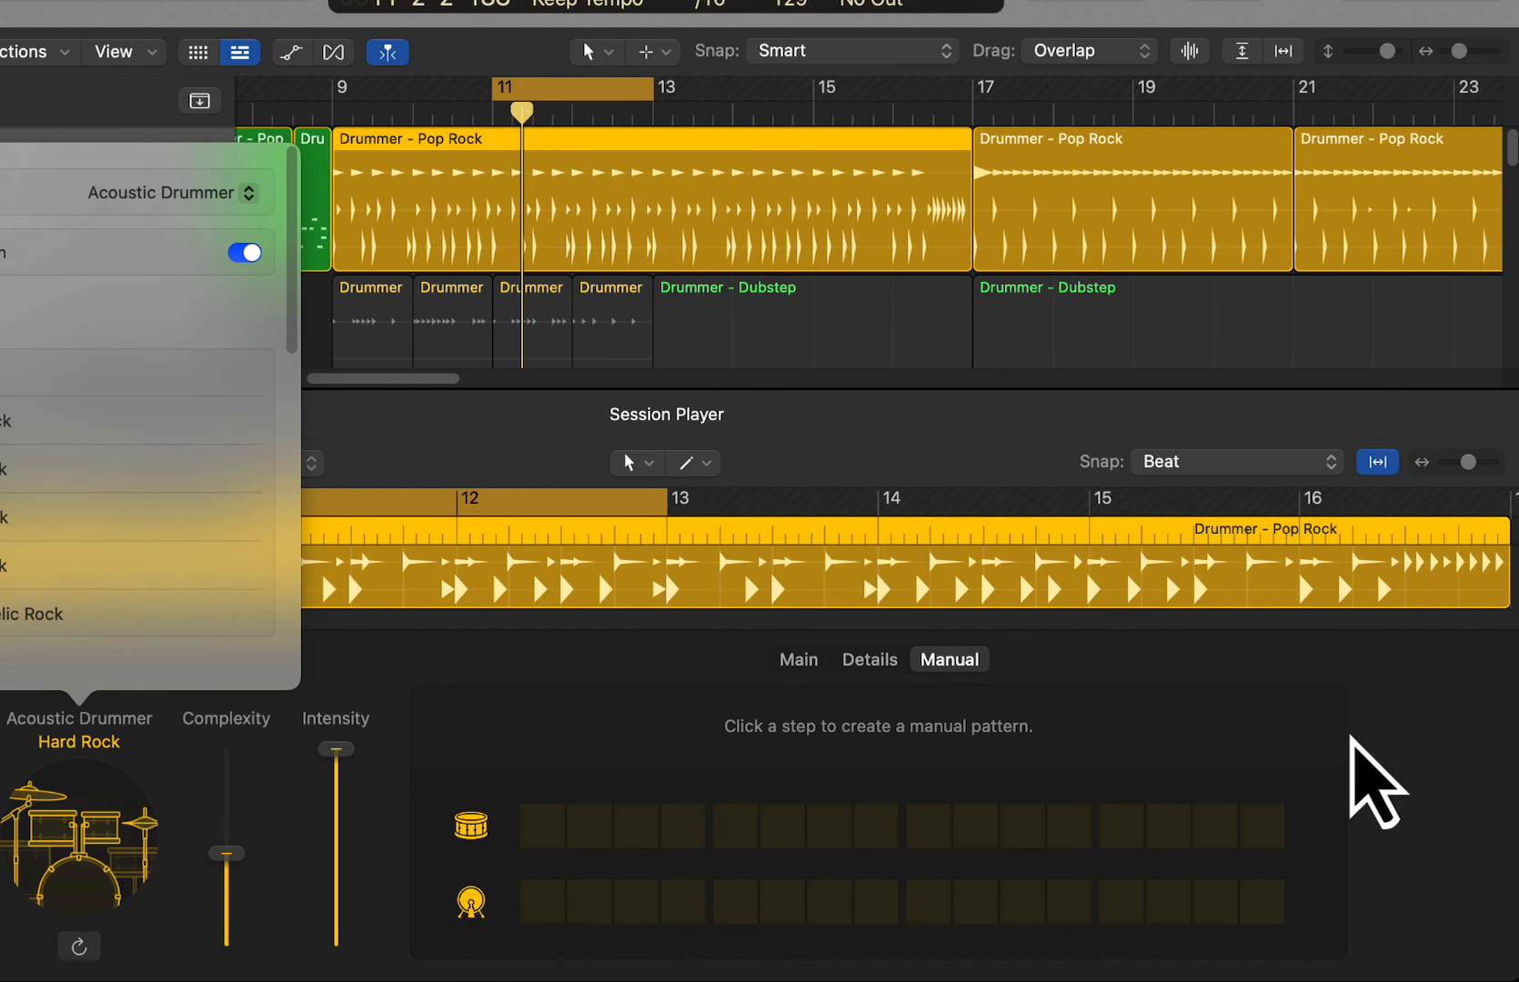
pyautogui.click(1328, 784)
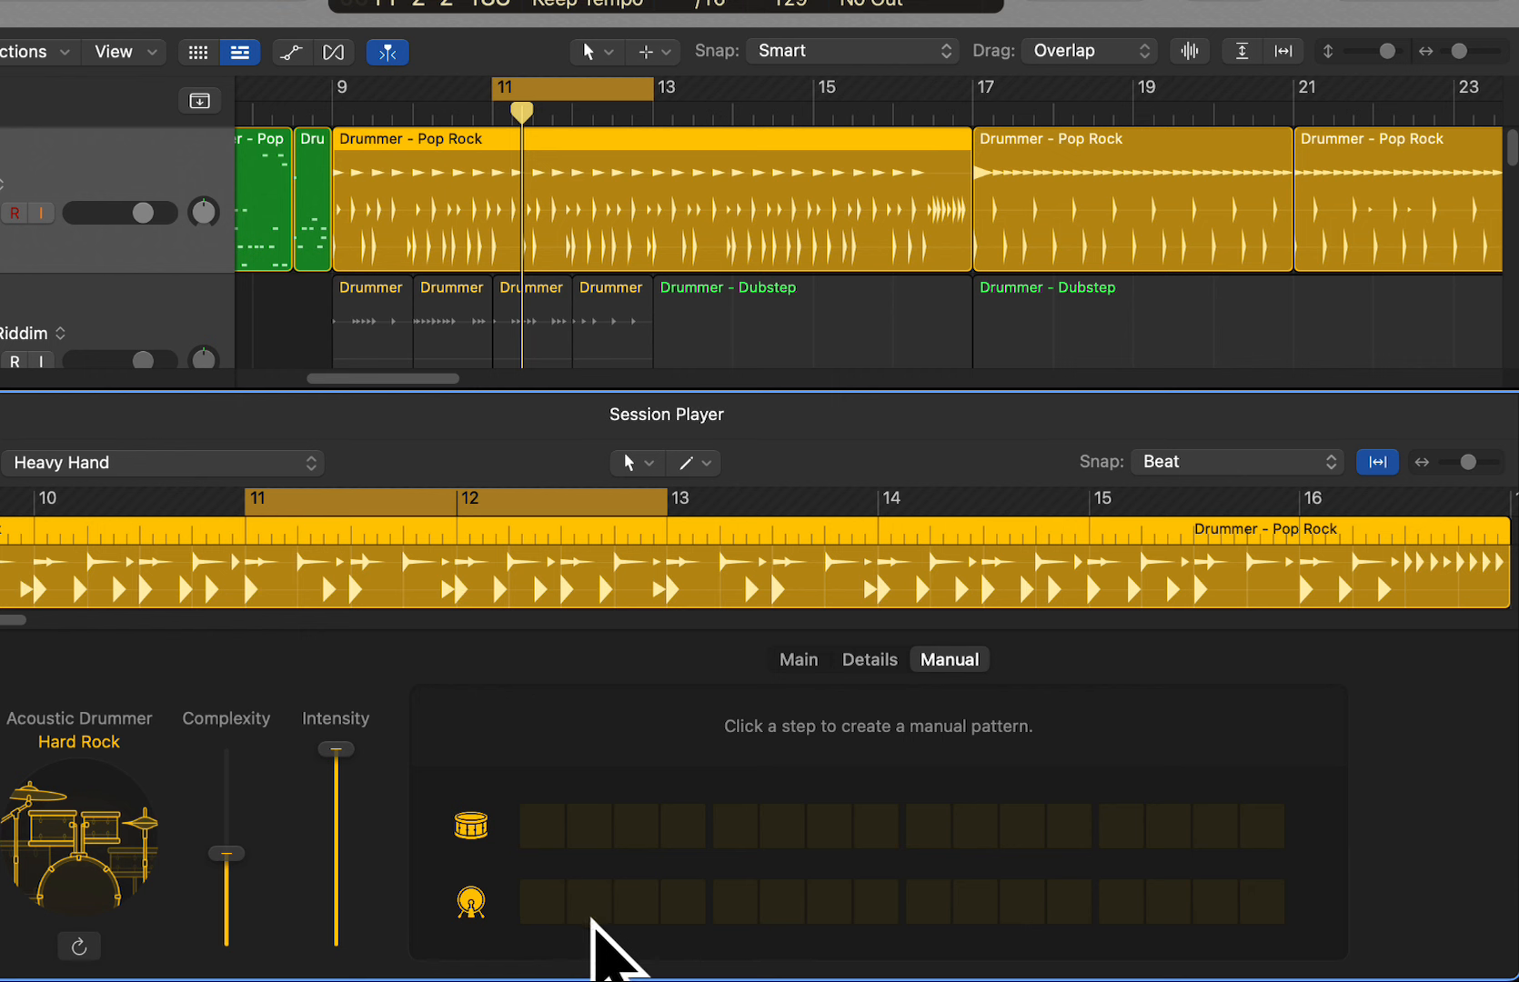
# Create a one-bar manual kick pattern in the Hard Rock region with hits on steps 1 to 4, 7, 10, 14 and 15
pyautogui.click(561, 919)
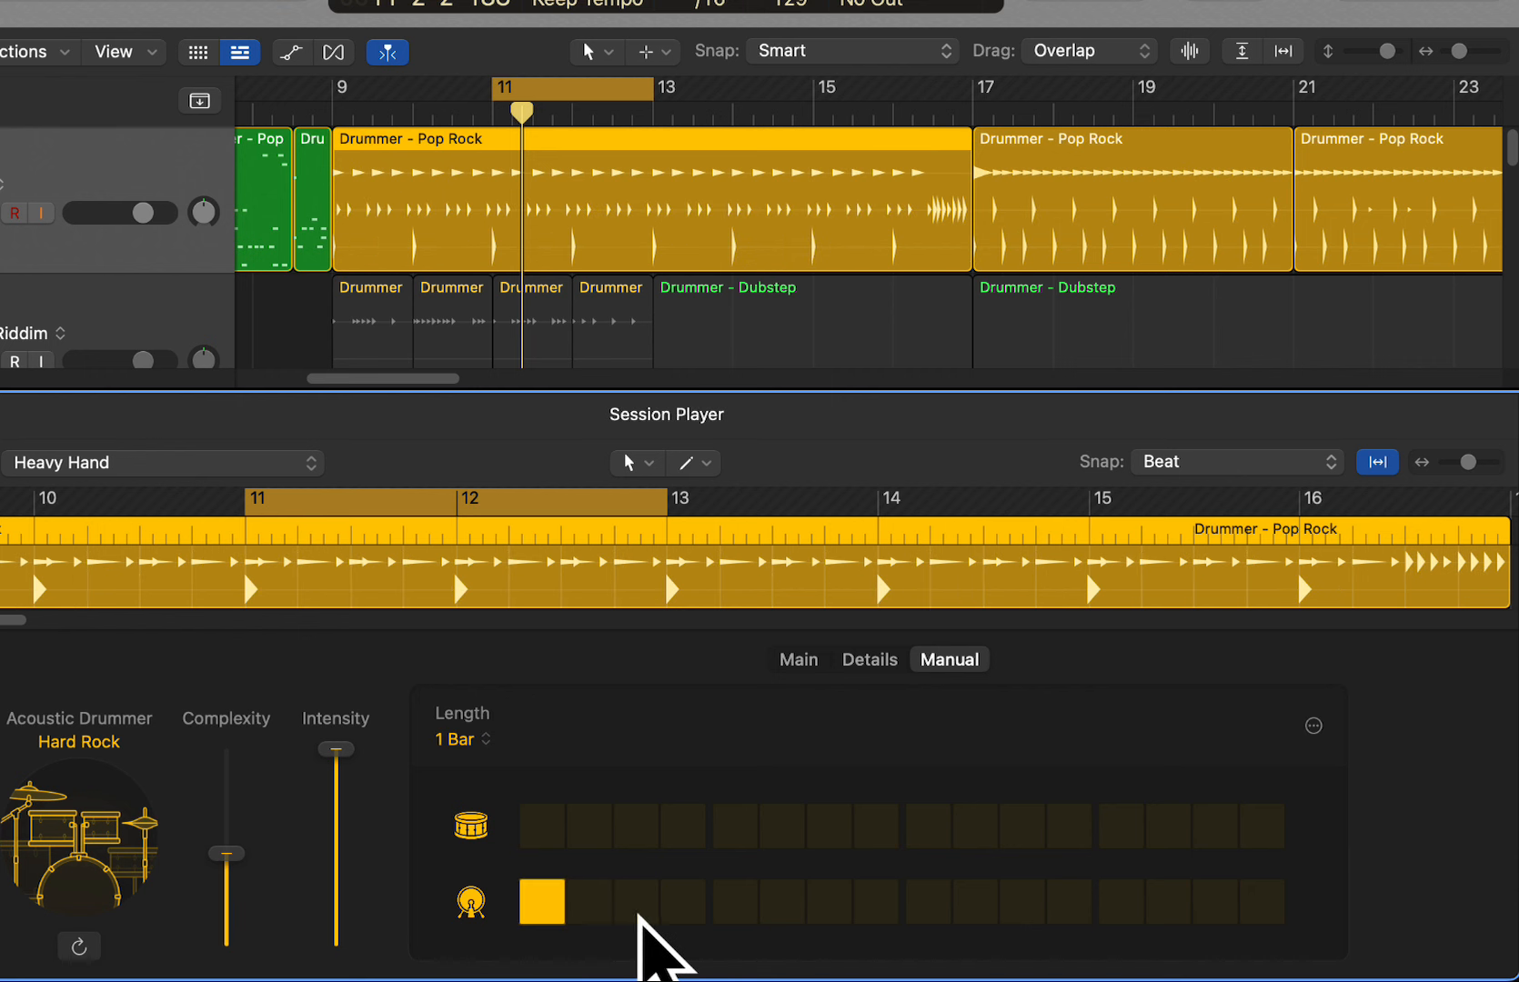
pyautogui.click(637, 914)
pyautogui.click(593, 909)
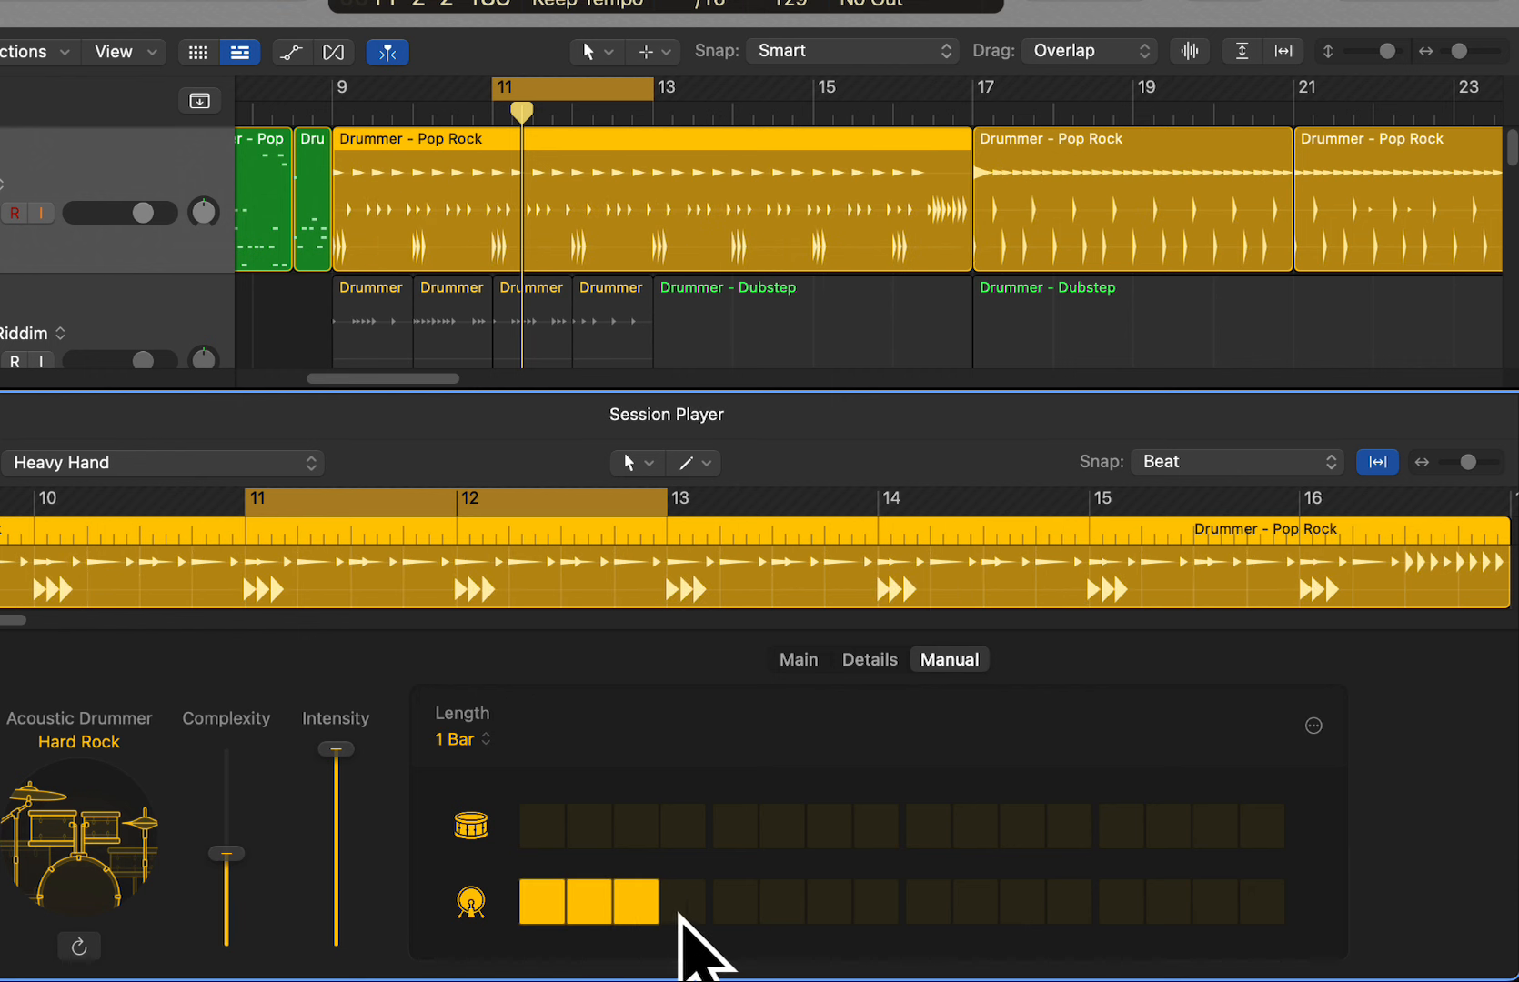
pyautogui.click(682, 905)
pyautogui.click(823, 905)
pyautogui.click(971, 905)
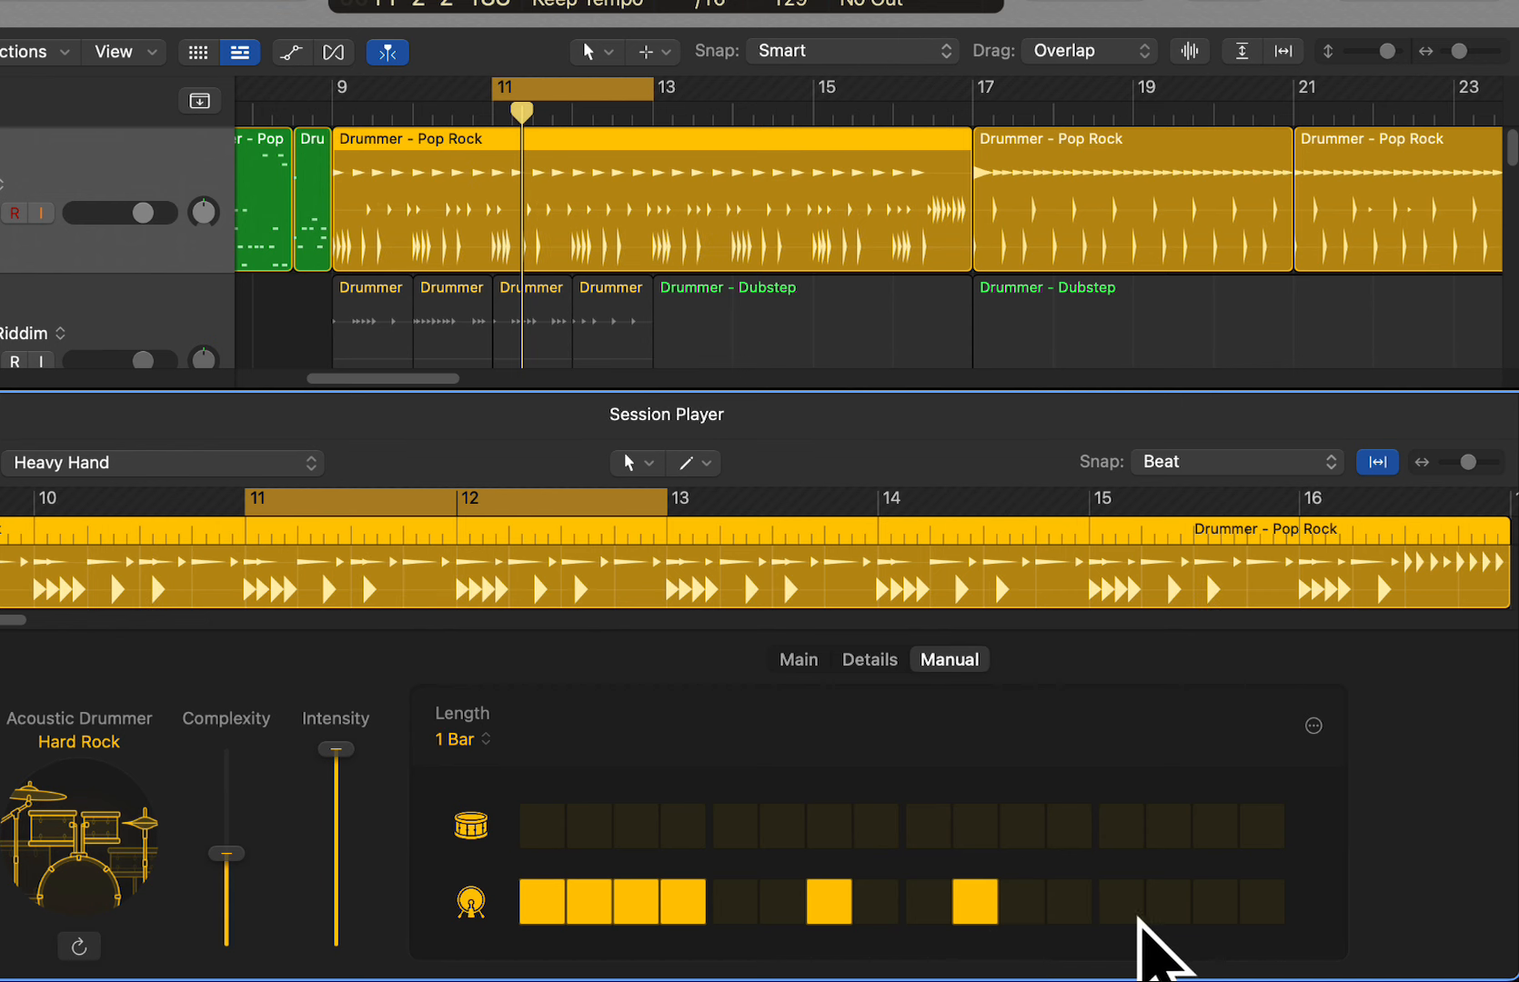
pyautogui.click(1167, 905)
pyautogui.click(1214, 905)
# Add manual snare hits on steps 5 and 13, and play the pattern in a cycle over bars 9 to 11
pyautogui.click(753, 841)
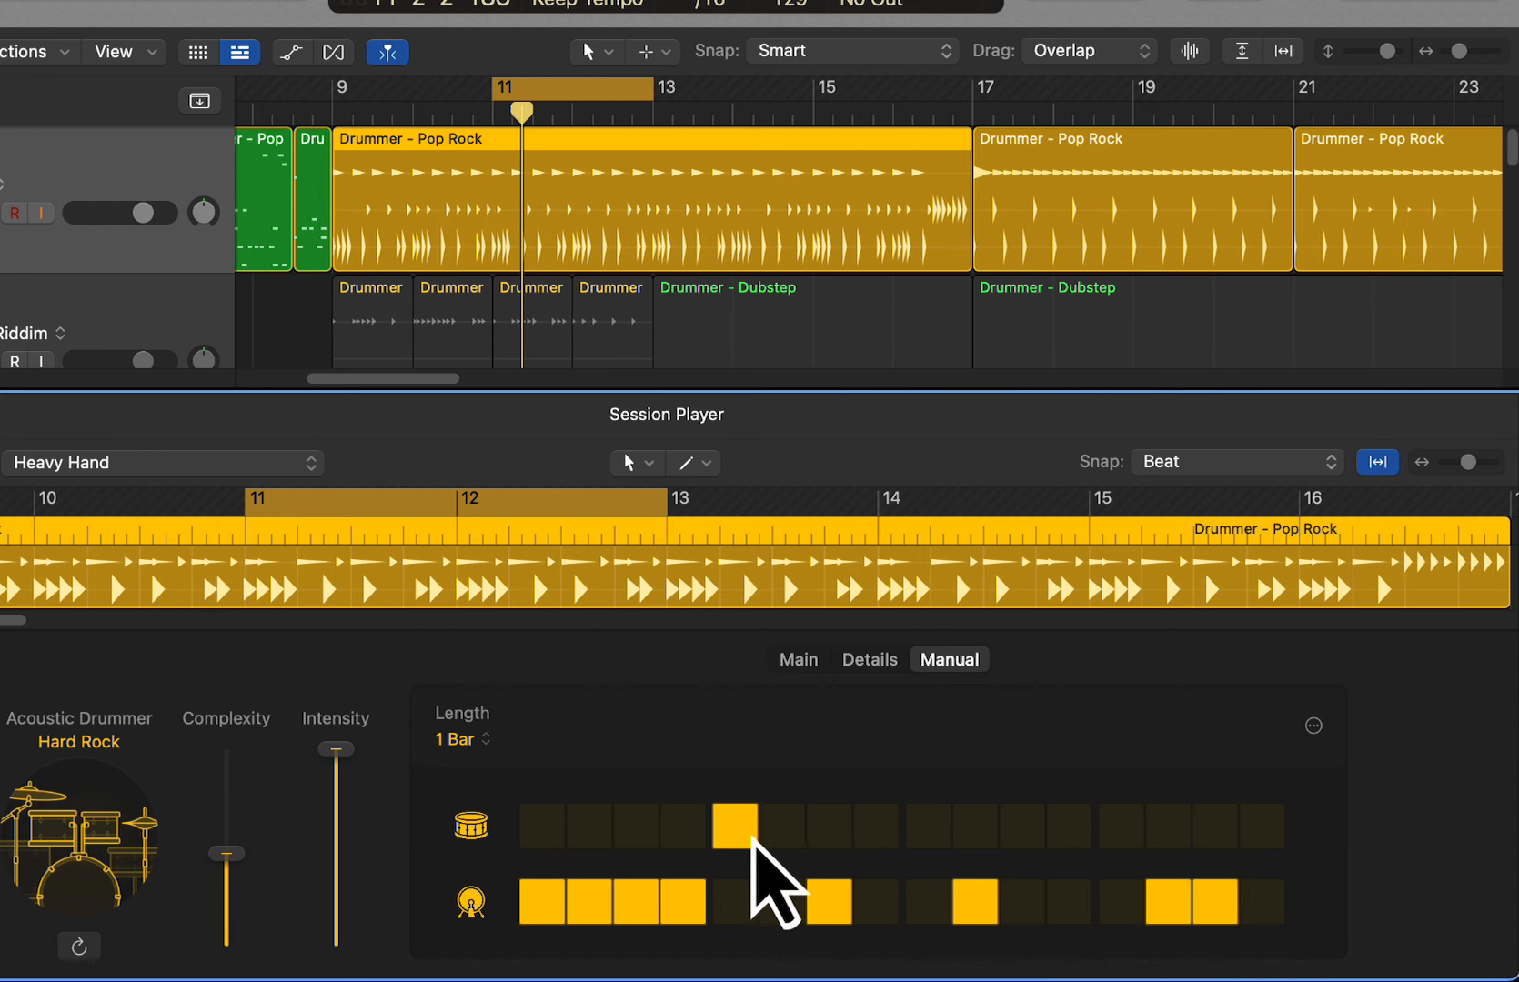
pyautogui.click(1122, 836)
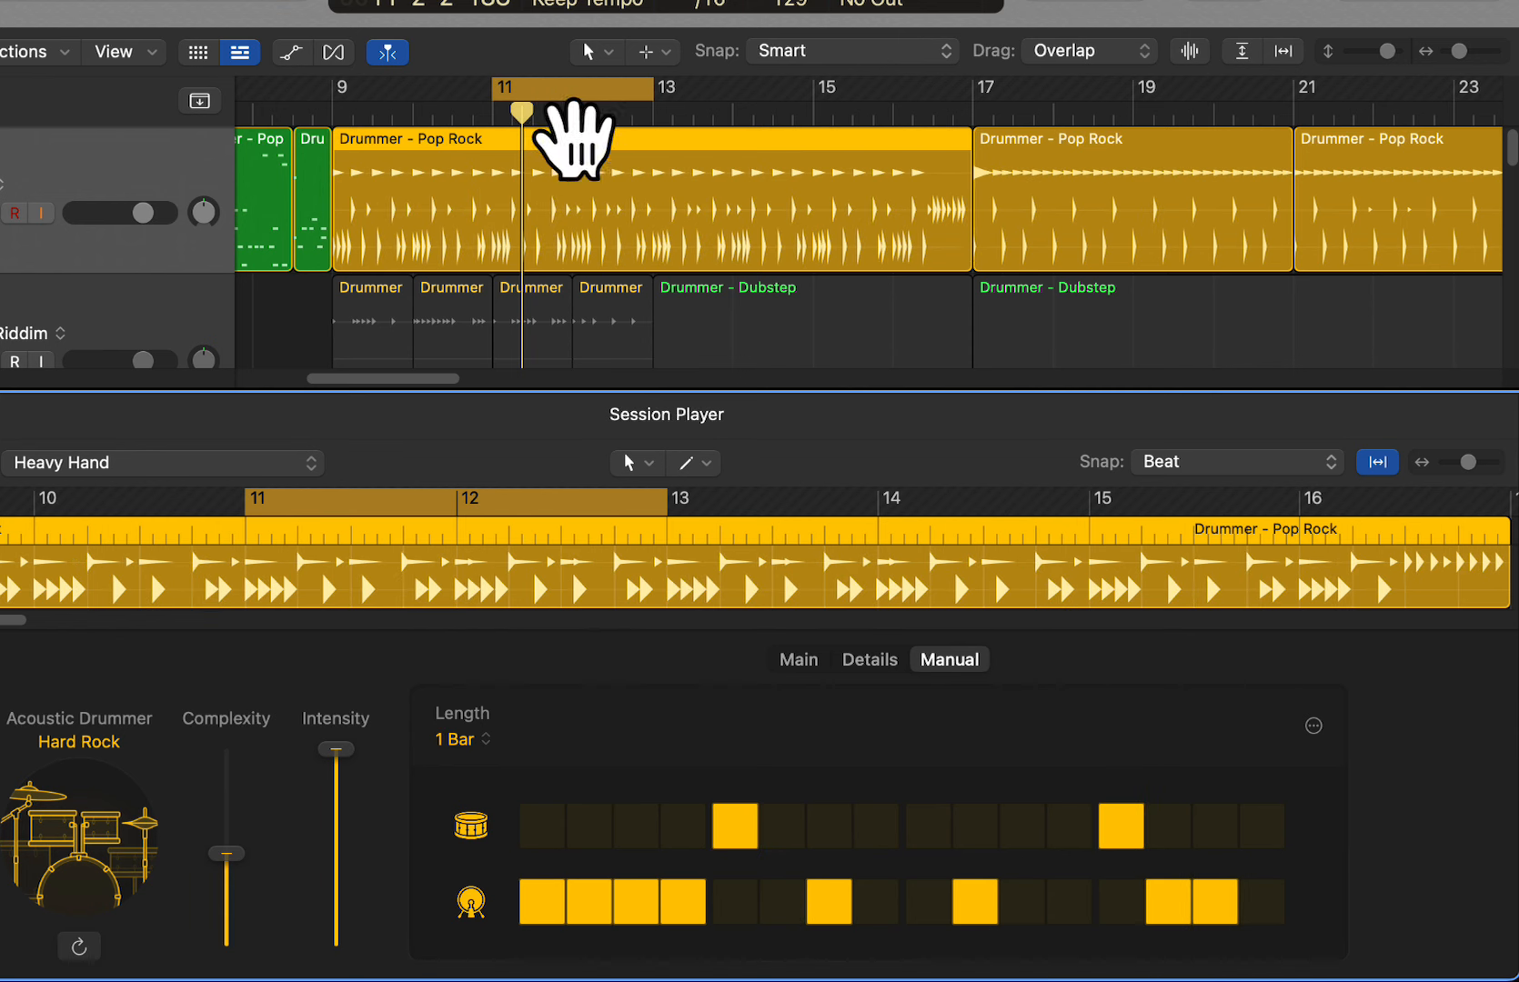
pyautogui.moveTo(356, 112); pyautogui.dragTo(482, 109)
pyautogui.press('space')
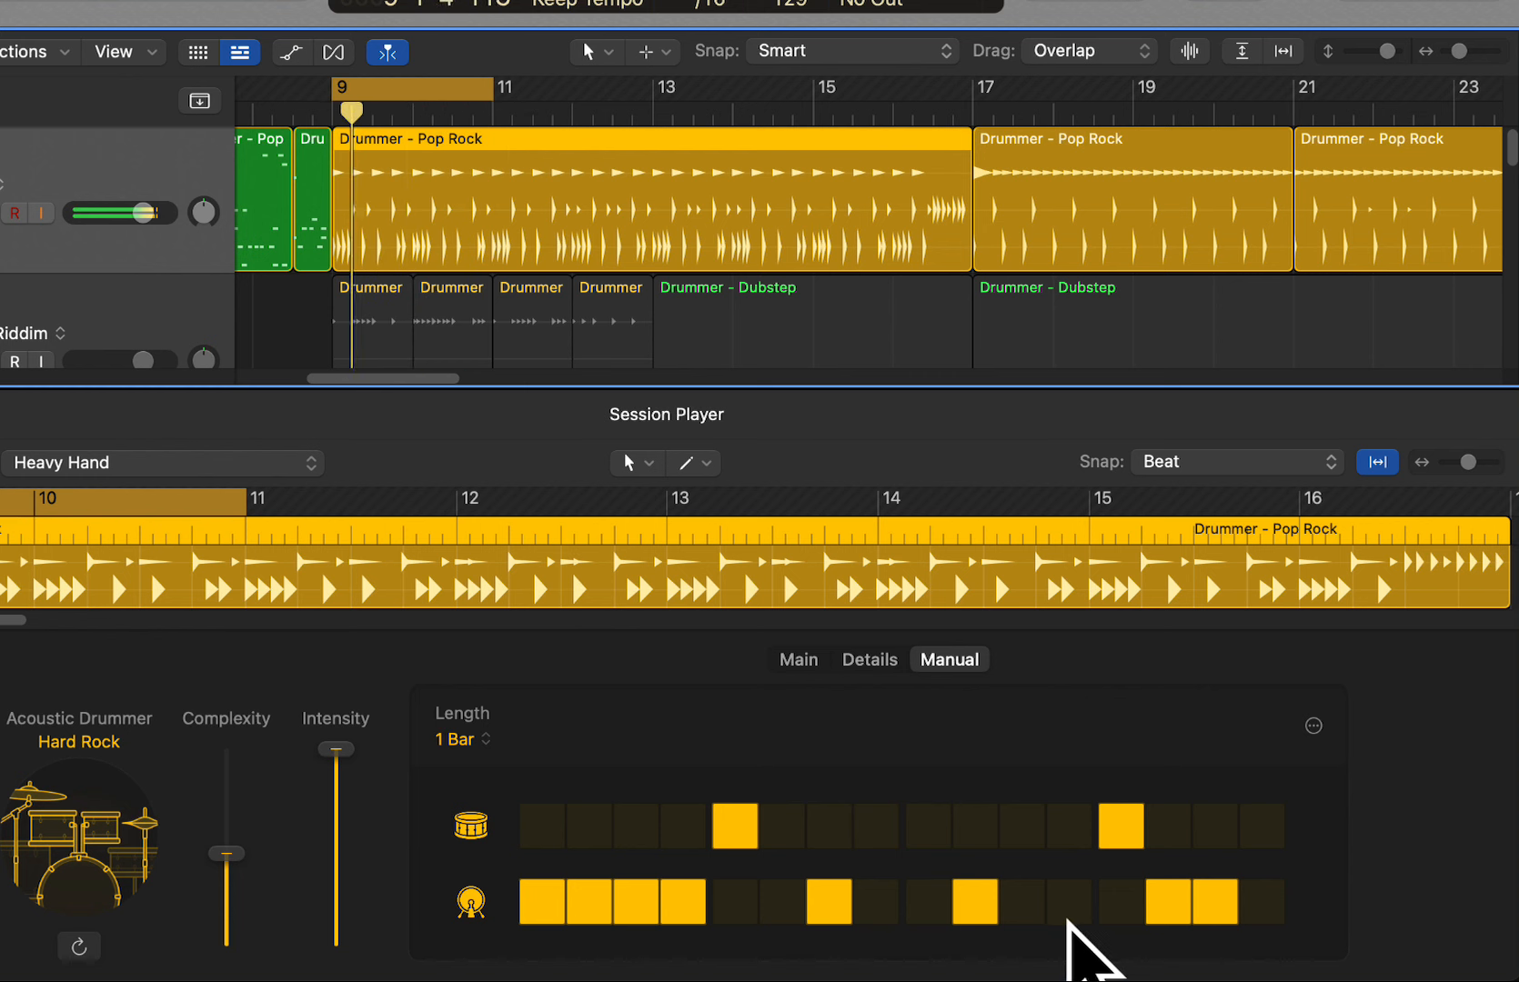
# Add kick hits on steps 8 and 12 and a snare hit on step 16 of the manual pattern
pyautogui.click(1069, 917)
pyautogui.click(878, 910)
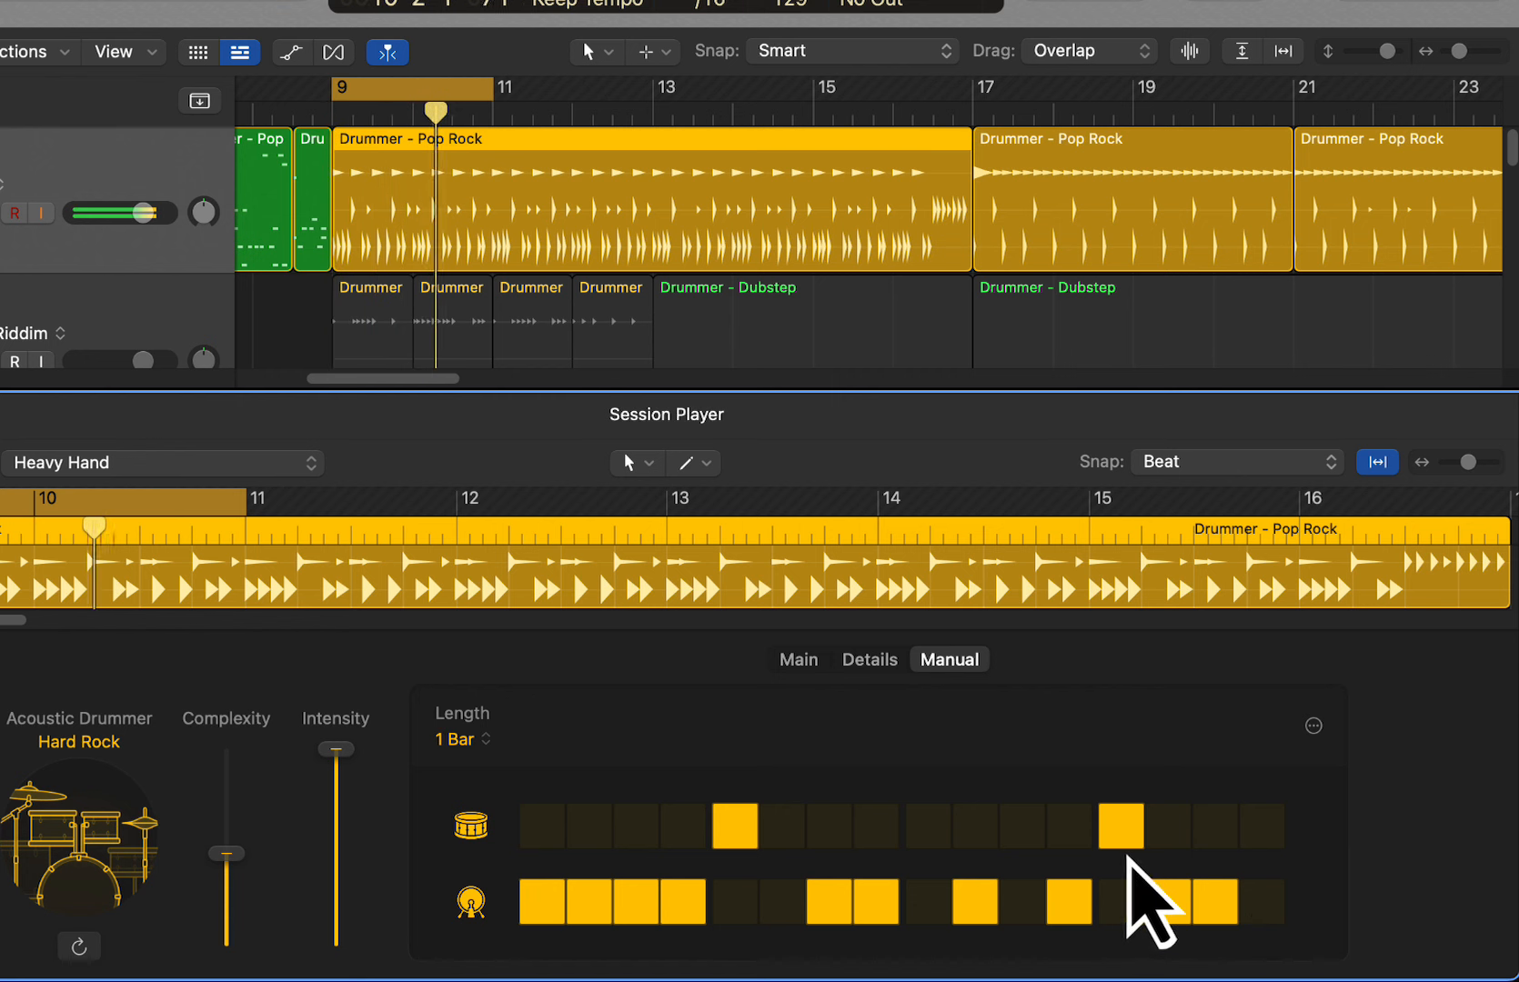
pyautogui.click(1261, 835)
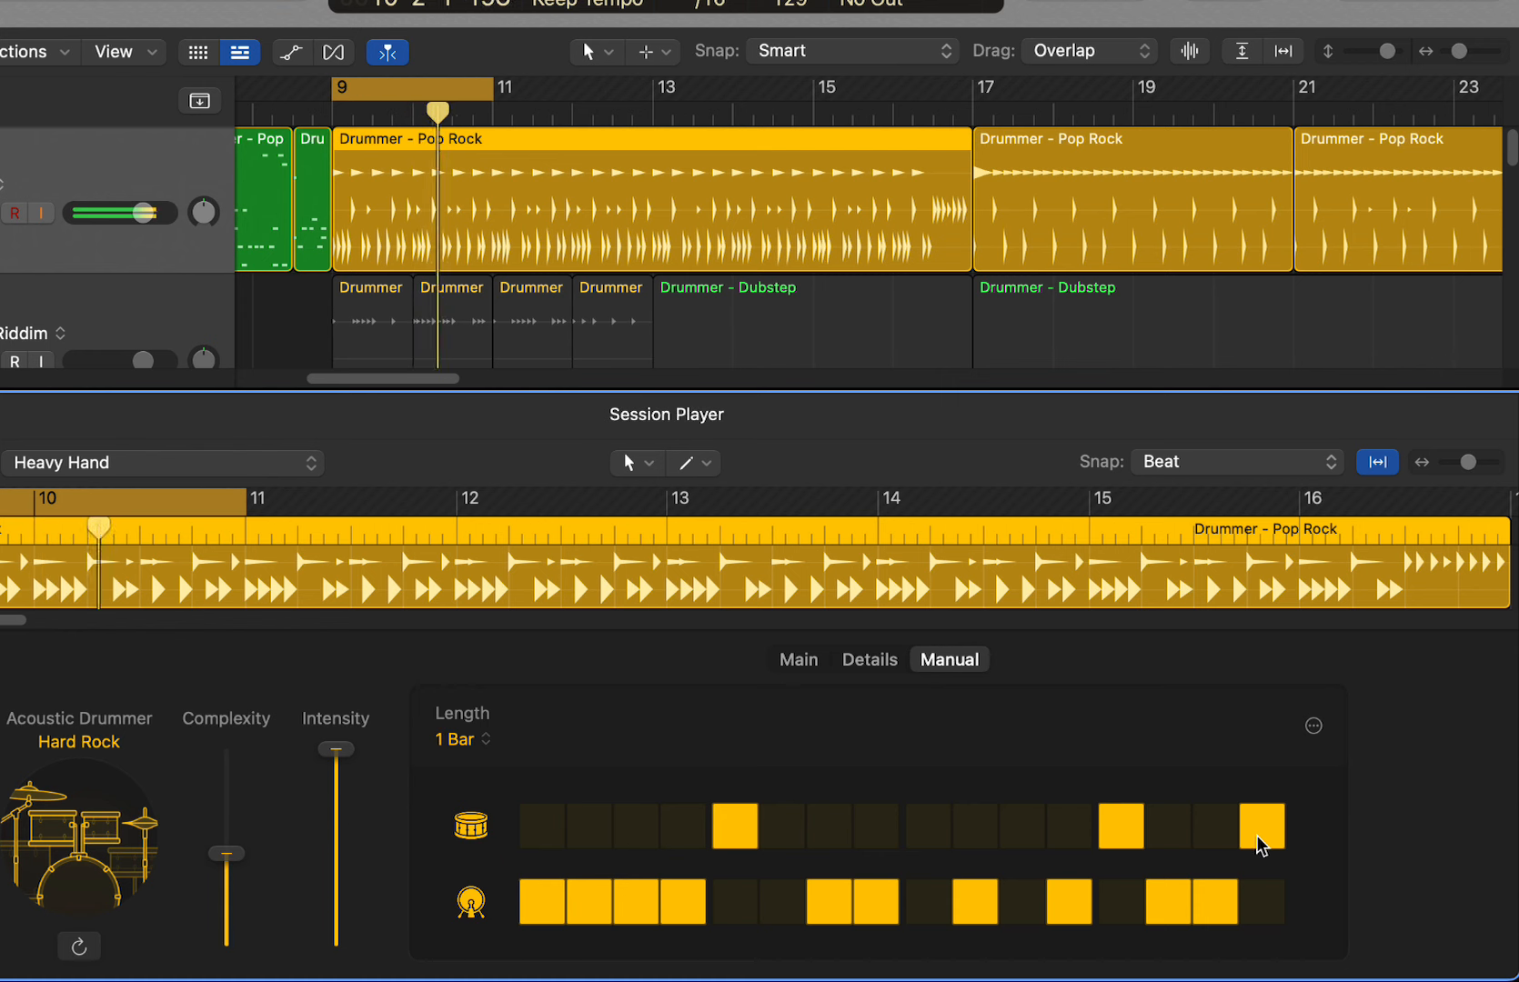
# Set the Ghost Notes amount to 89% in the Hard Rock region's details
pyautogui.click(871, 661)
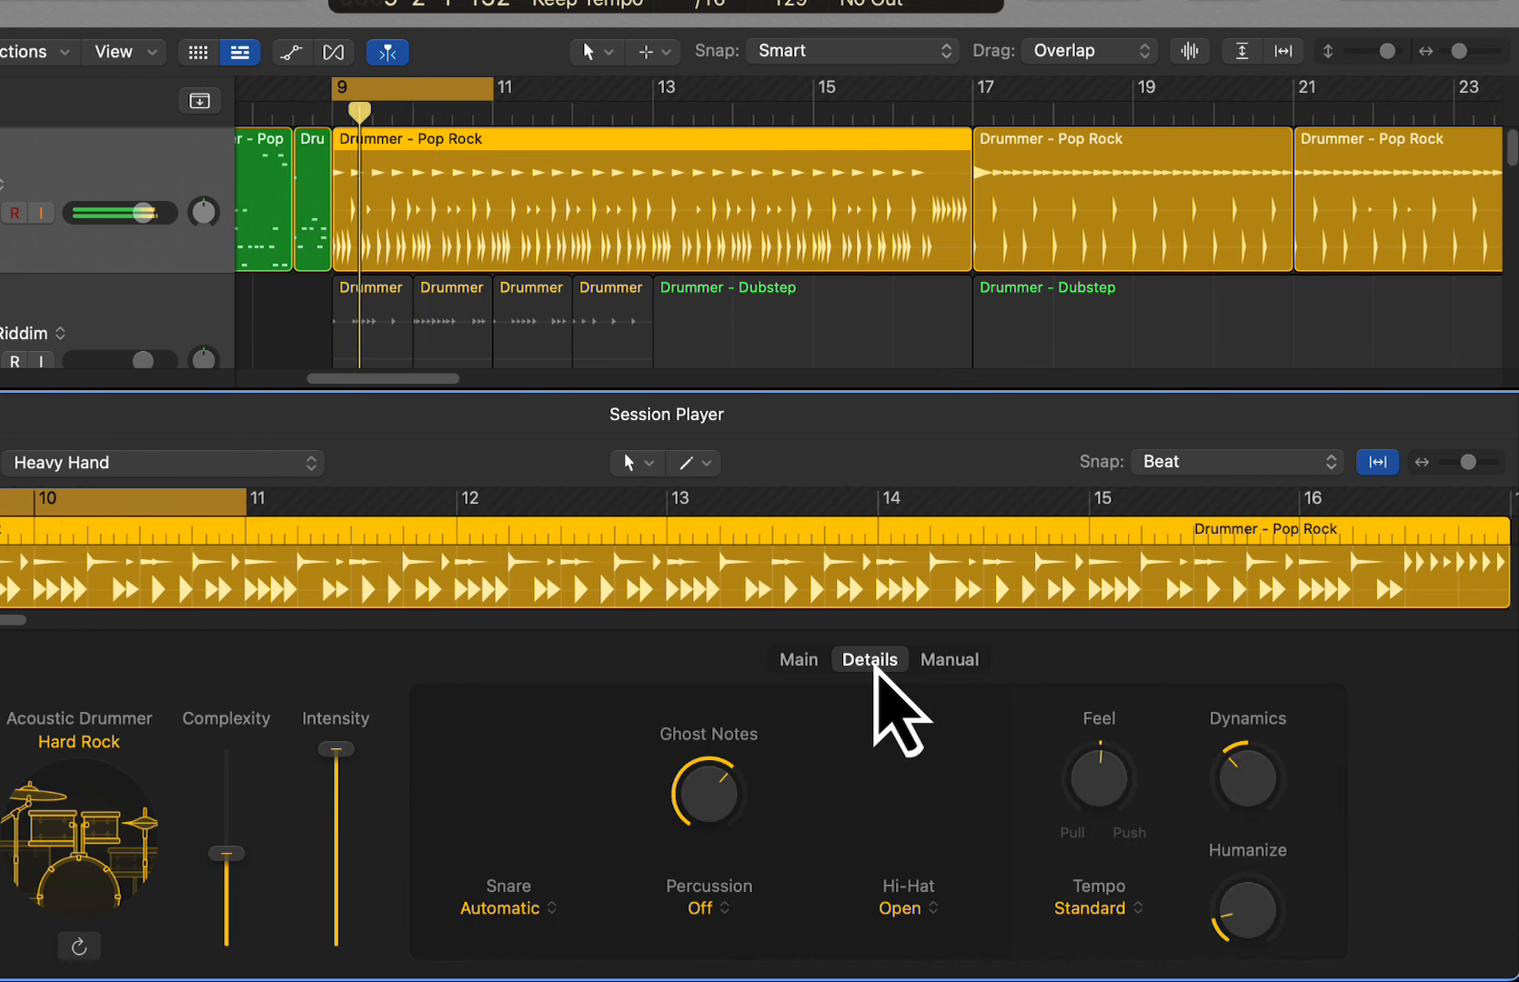
pyautogui.moveTo(720, 790)
pyautogui.moveTo(719, 788); pyautogui.dragTo(716, 714)
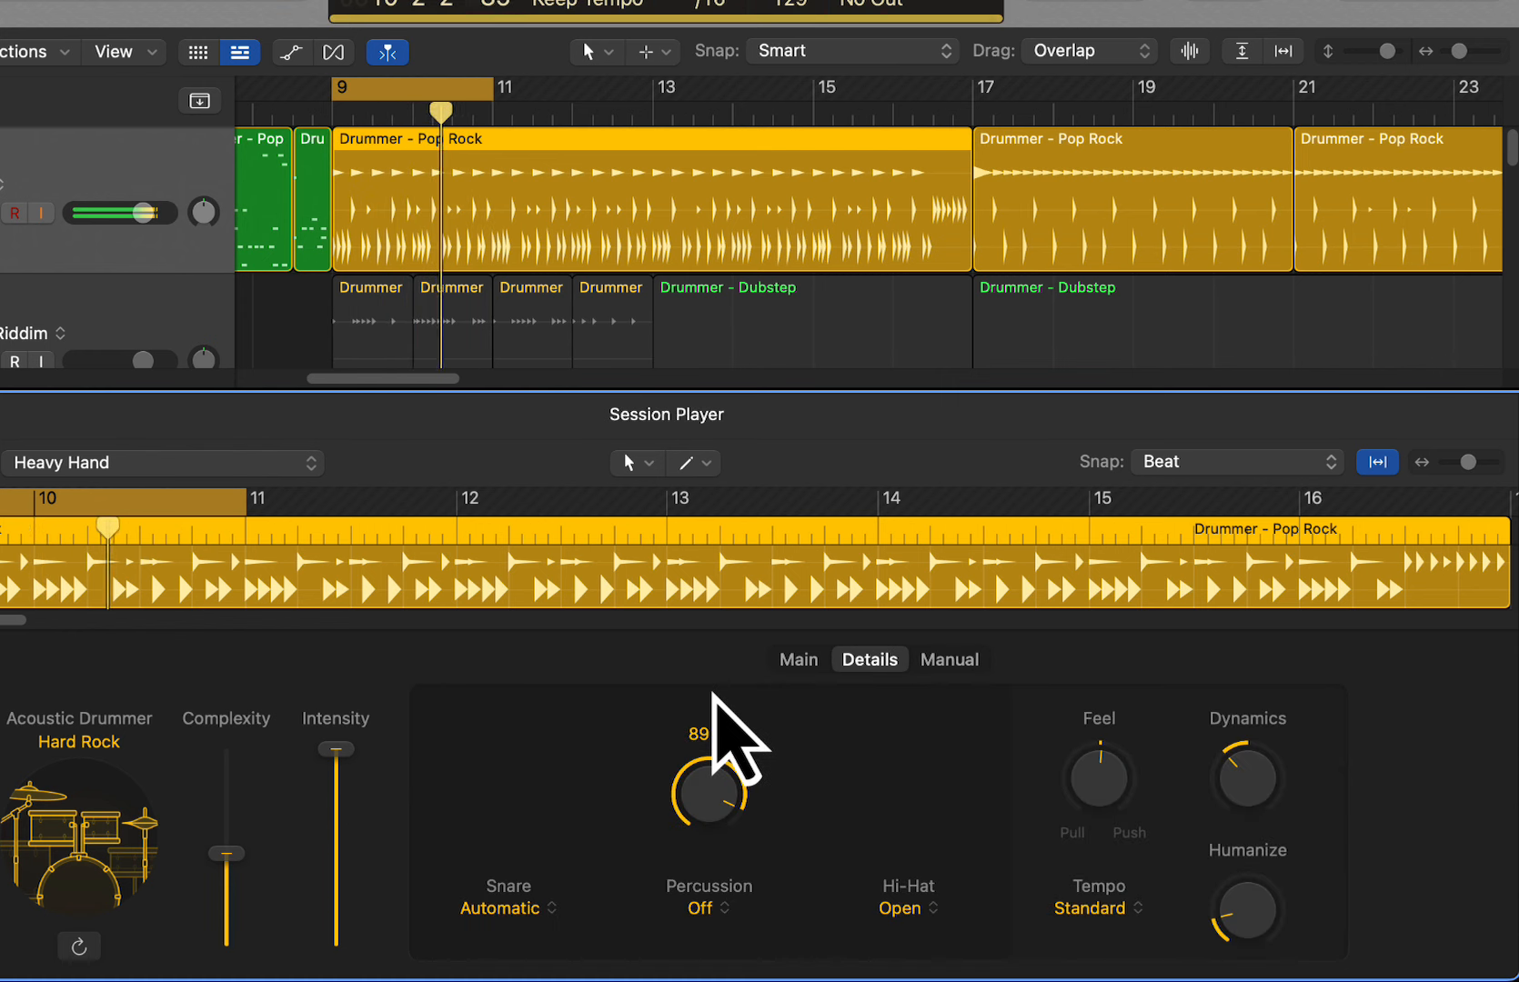
# Compare the Closed, Wide Open and Open hi-hat settings during playback, and set the hi-hat to Half-Closed
pyautogui.click(929, 915)
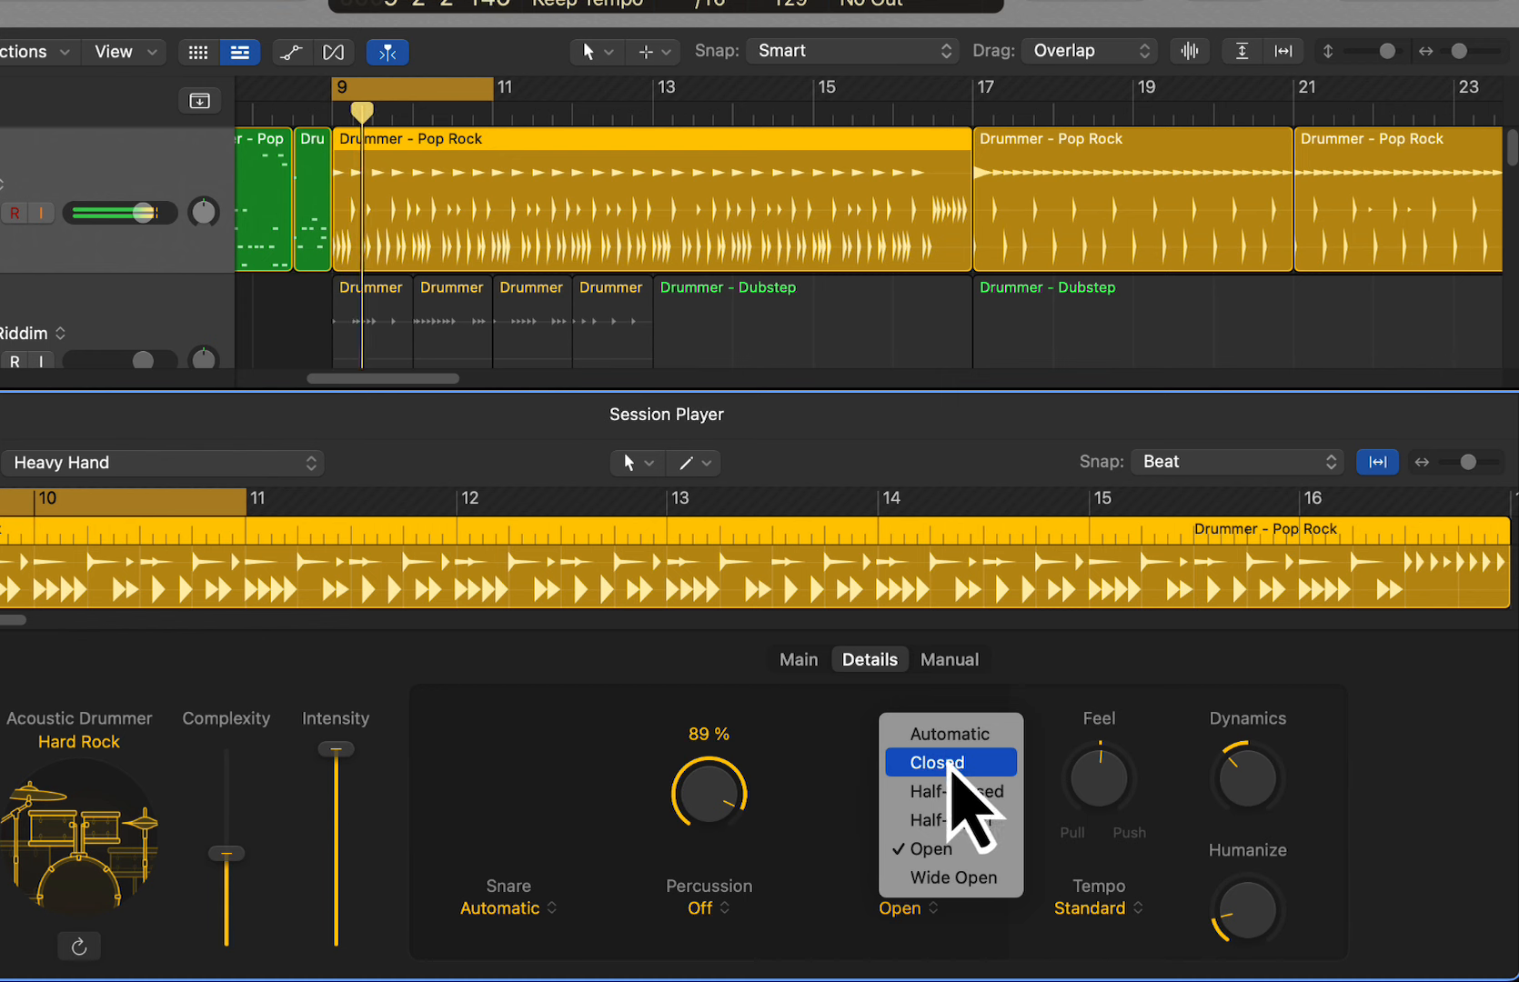
pyautogui.click(947, 764)
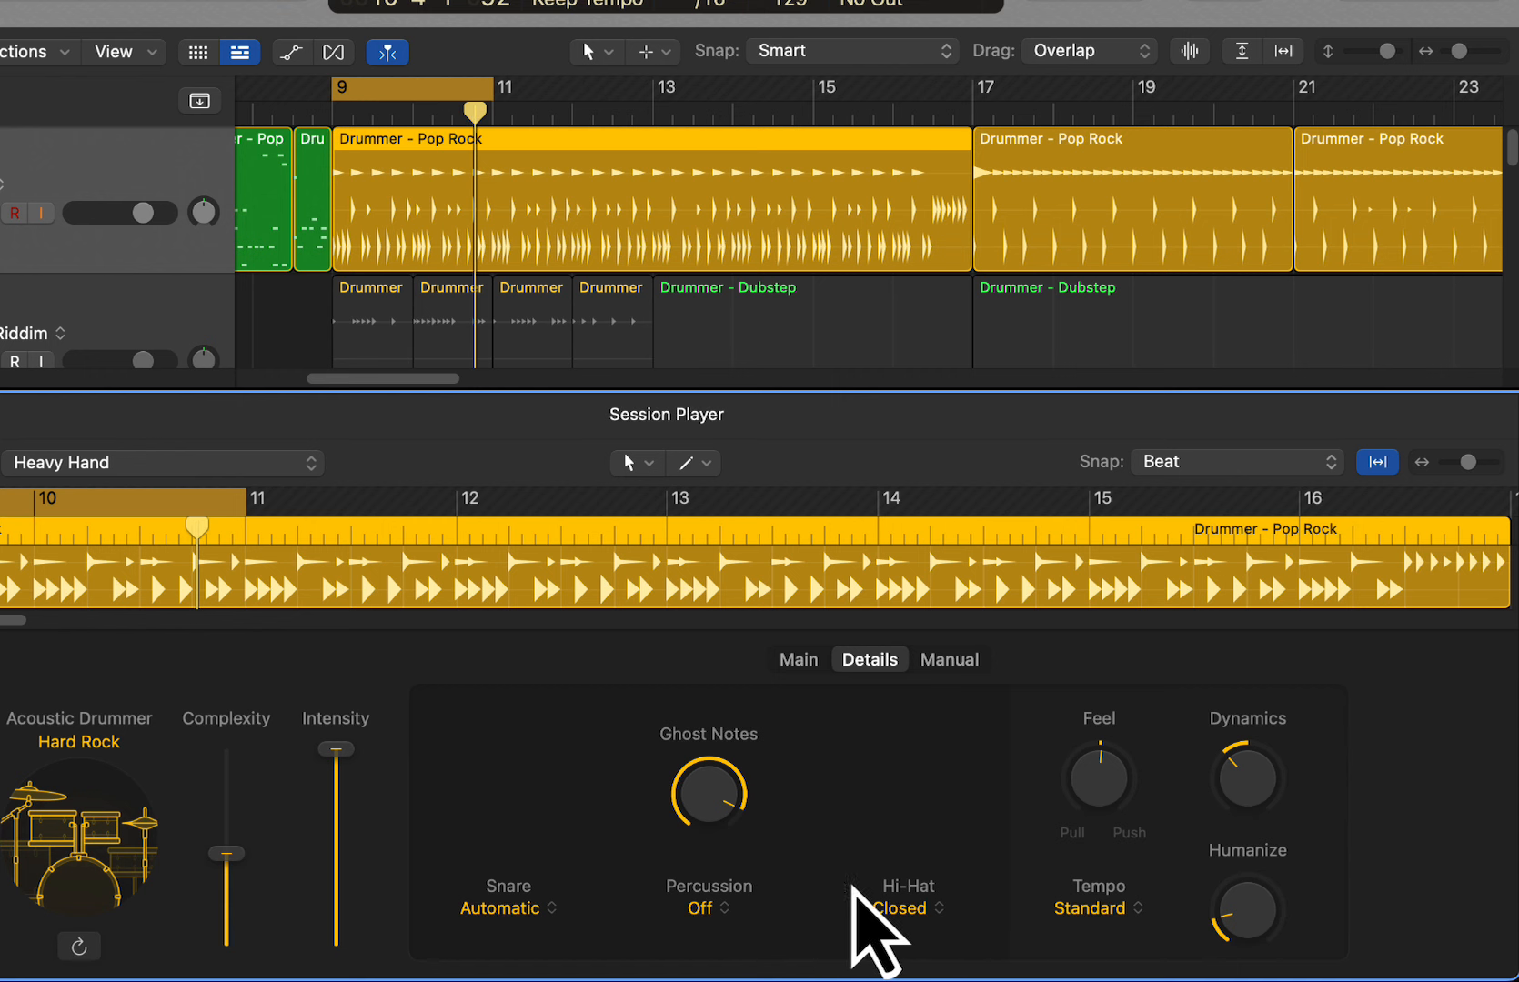
pyautogui.click(932, 910)
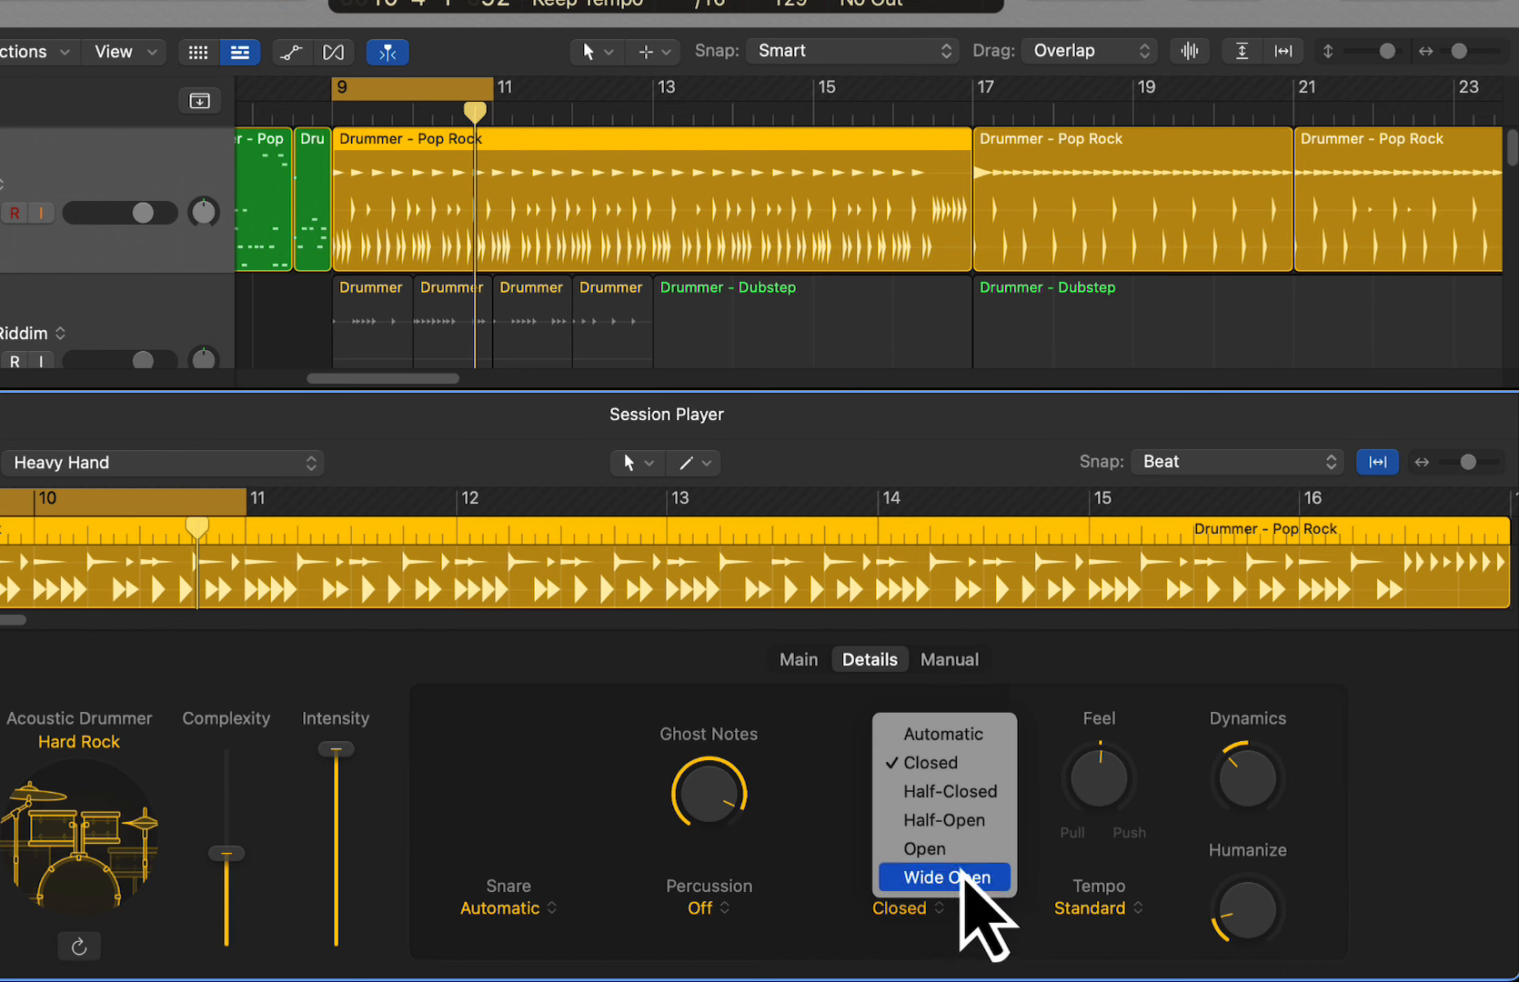
pyautogui.click(962, 878)
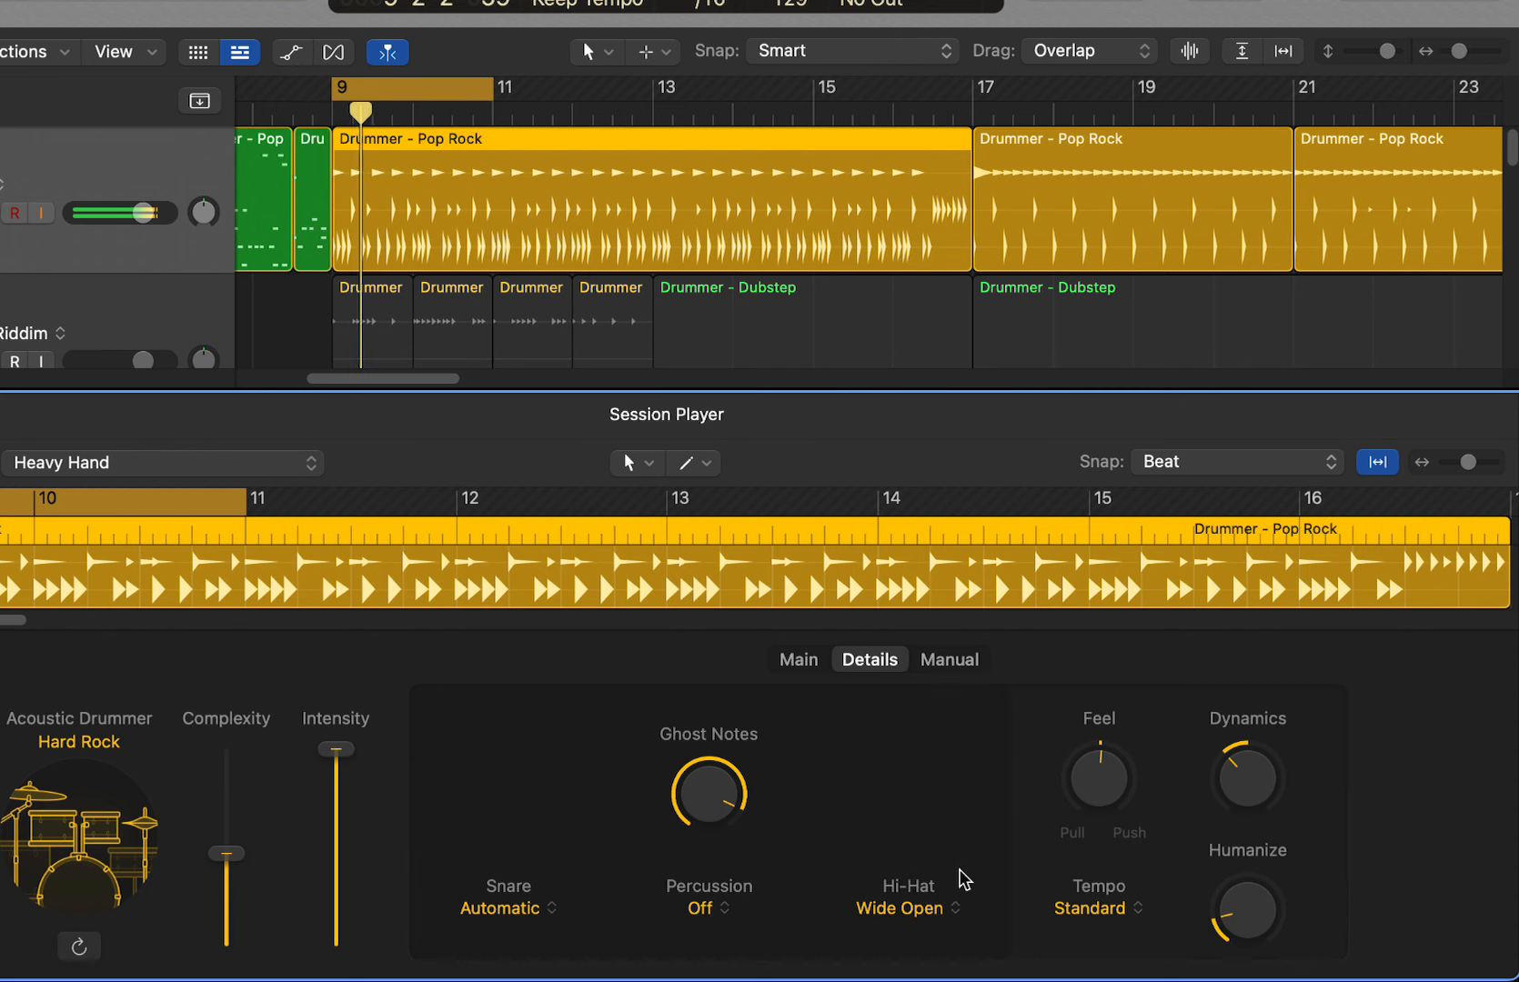
pyautogui.click(951, 908)
pyautogui.click(945, 855)
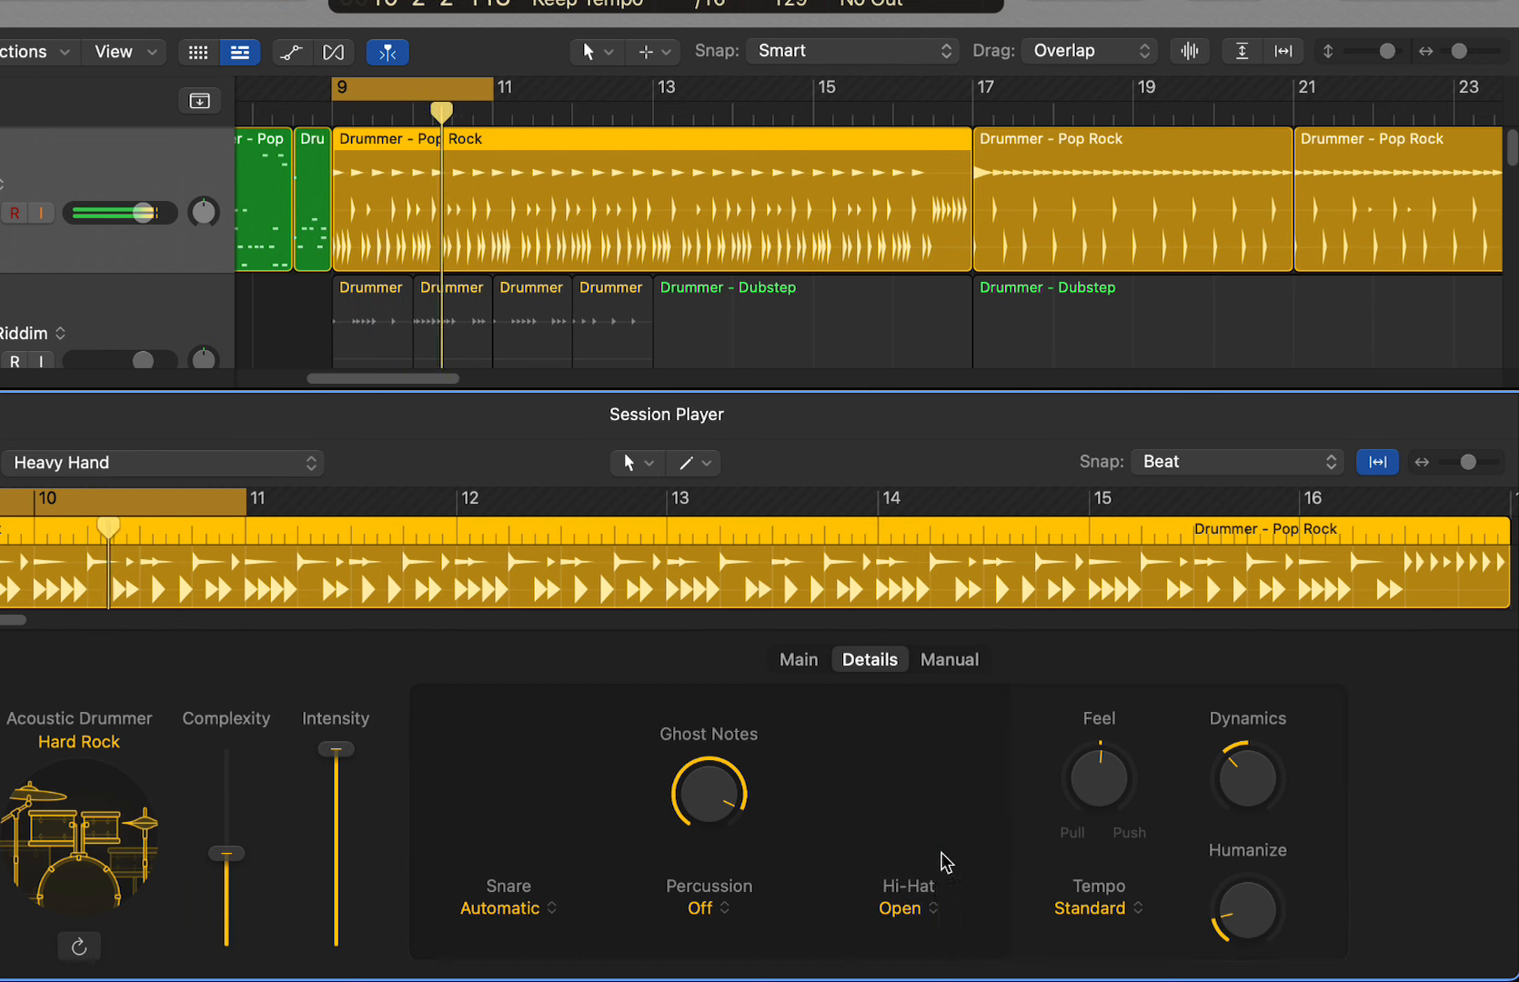
pyautogui.click(922, 905)
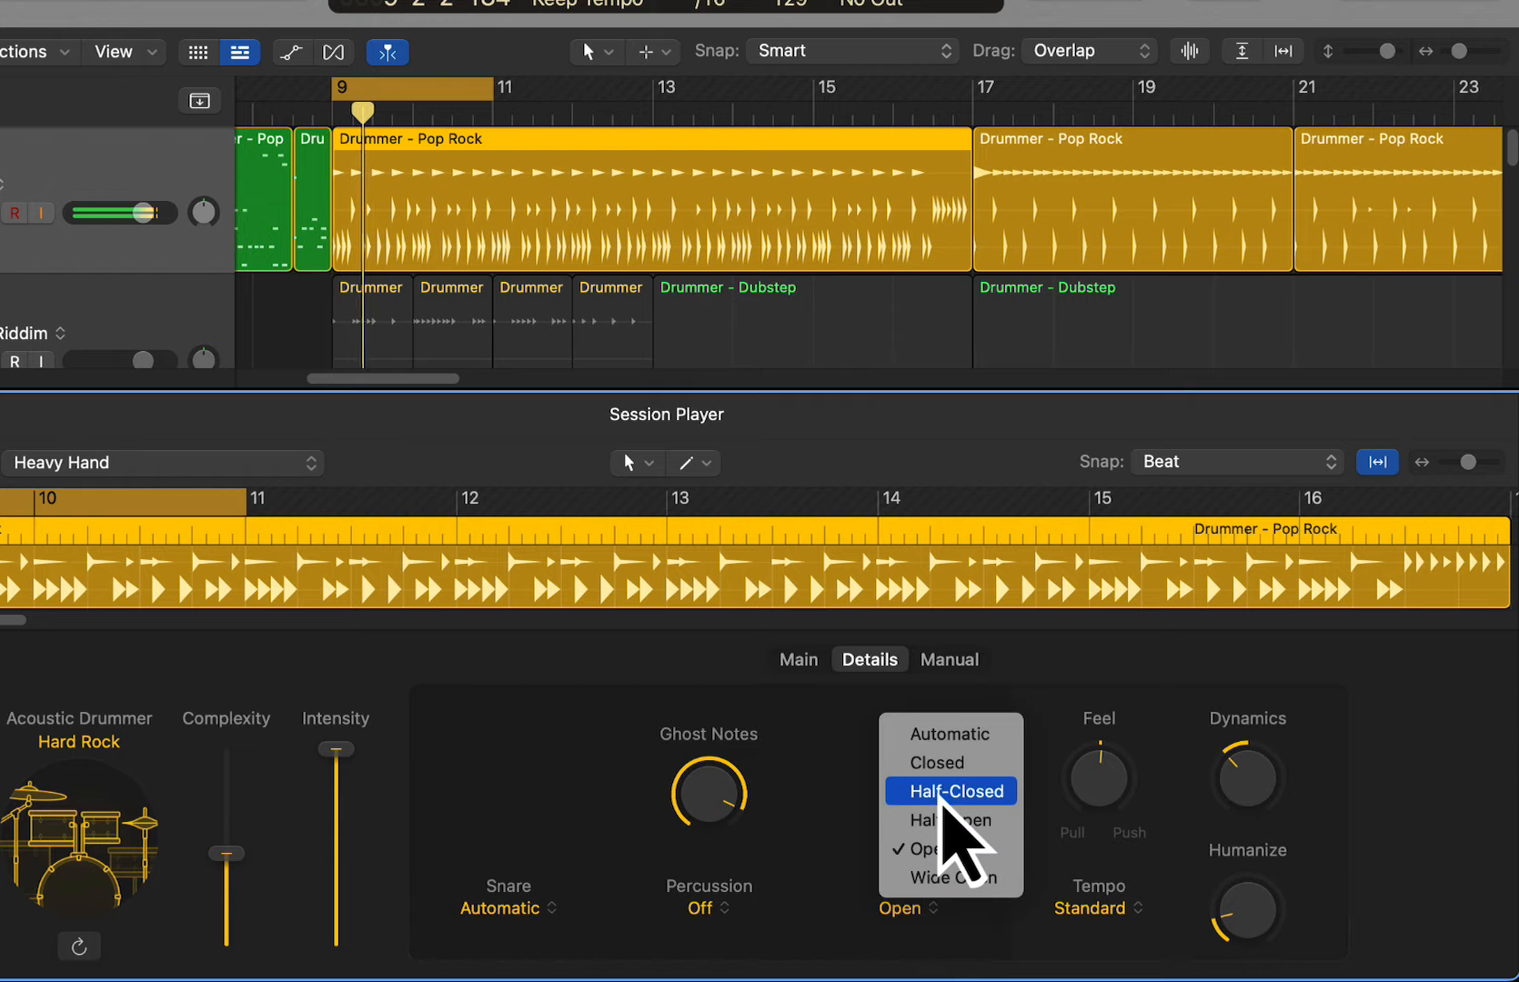
pyautogui.click(937, 791)
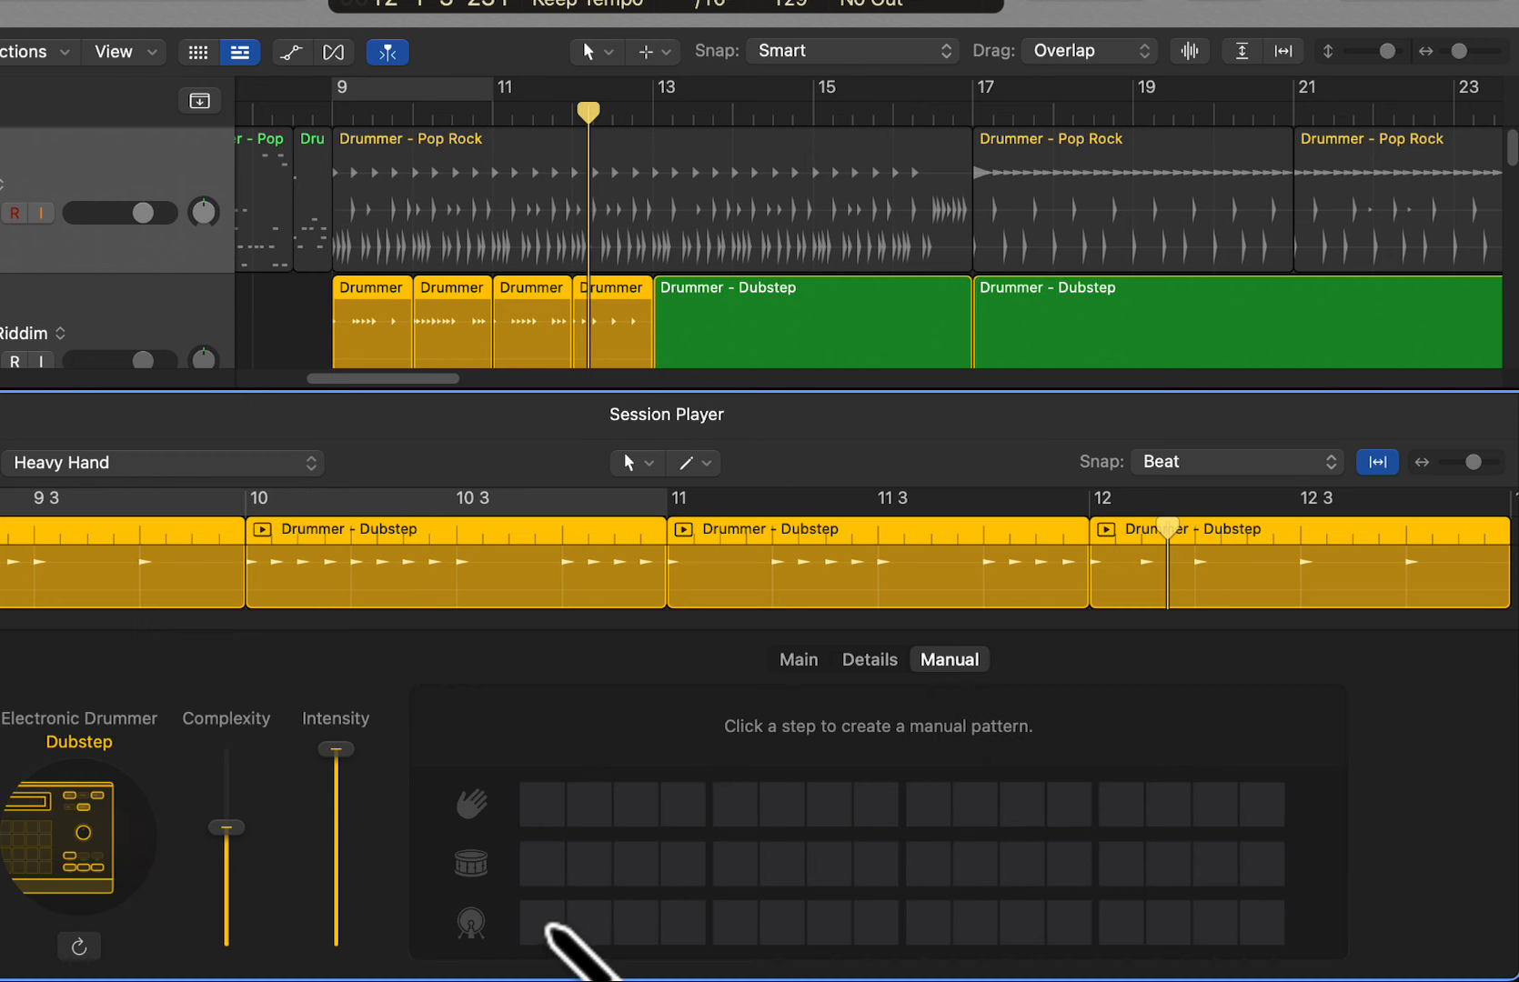
# Enable the kick and snare in the main settings of the selected Dubstep drummer regions at bars 9 to 12
pyautogui.click(798, 662)
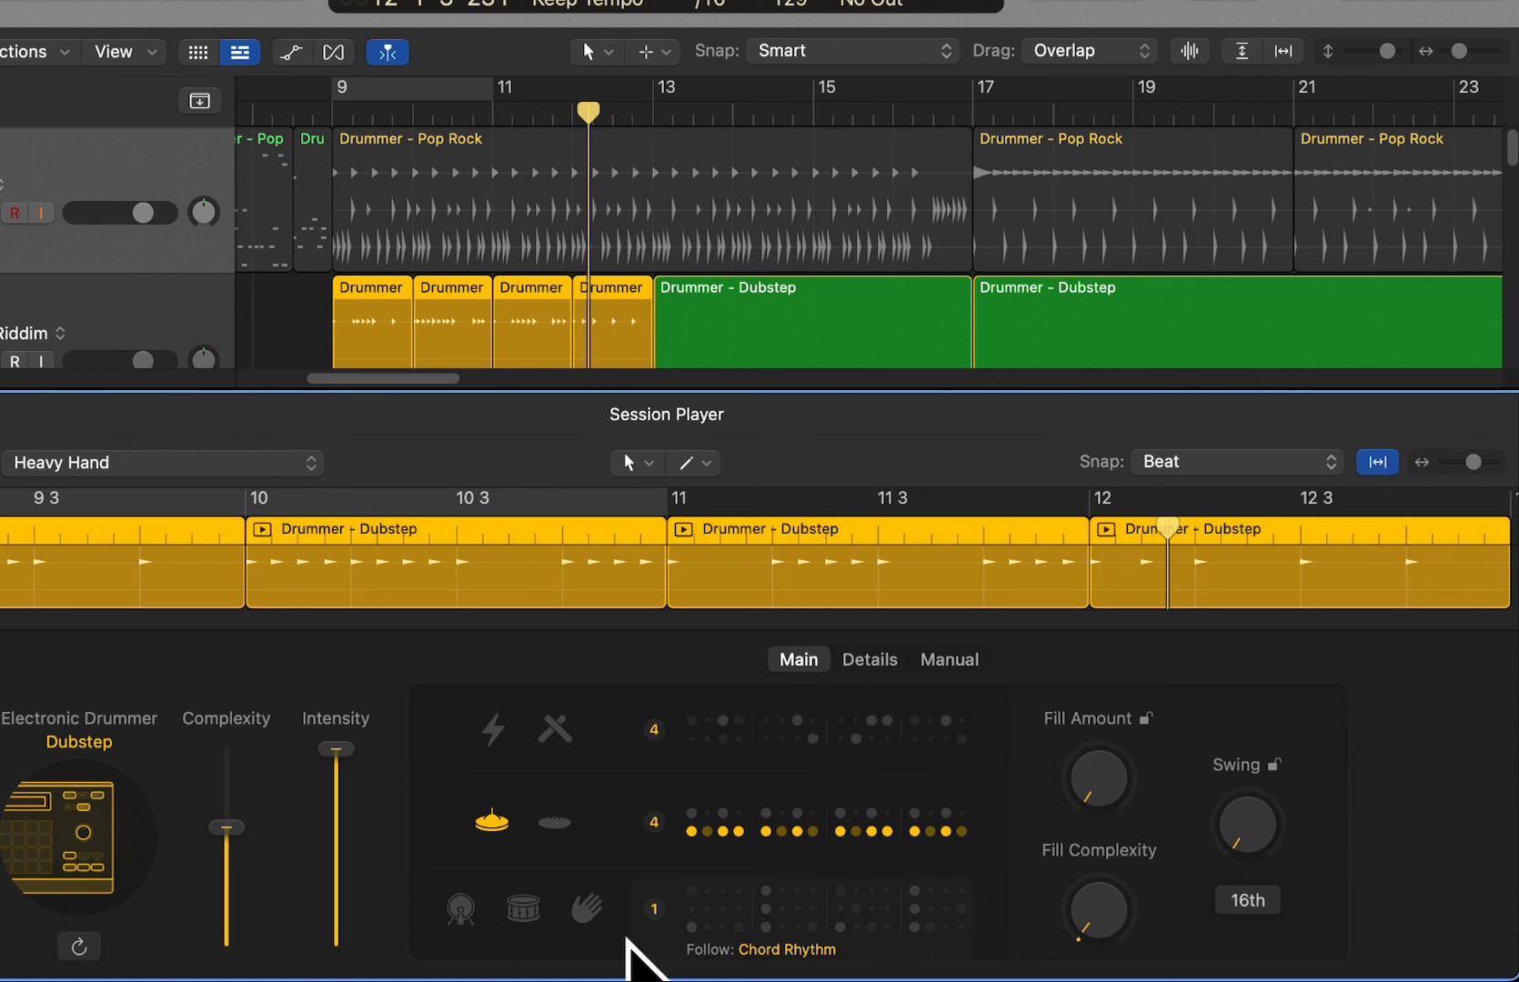
pyautogui.click(461, 910)
pyautogui.click(524, 908)
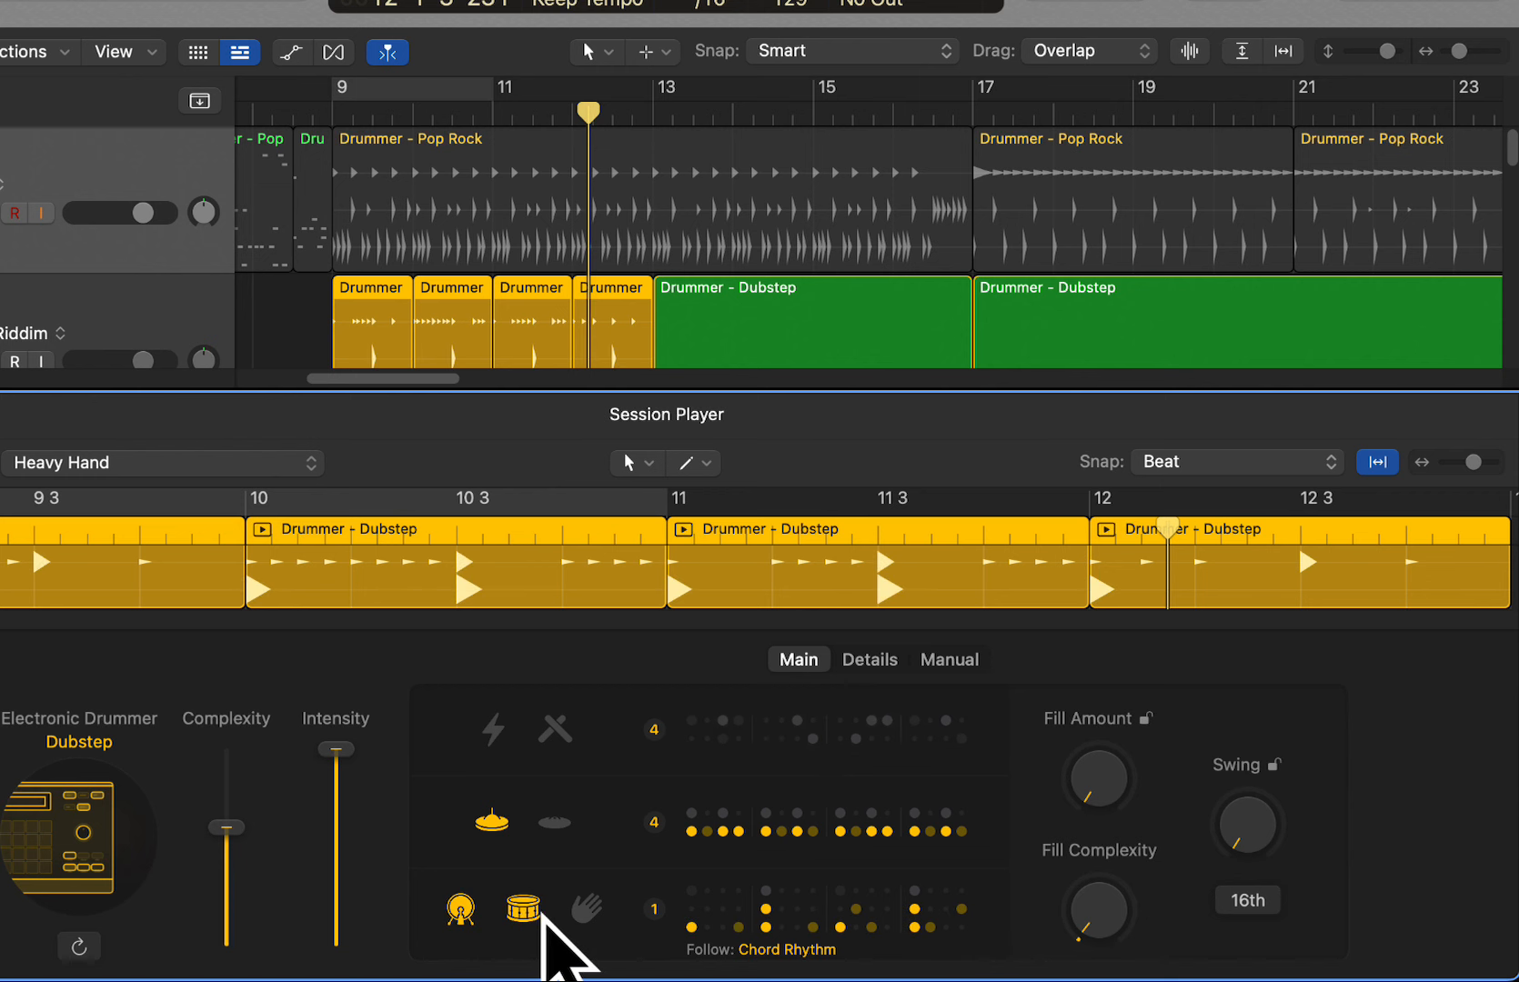
# Create a manual pattern for the Dubstep regions with kicks on steps 1, 11 and 15 and snares on steps 5 and 13
pyautogui.click(942, 661)
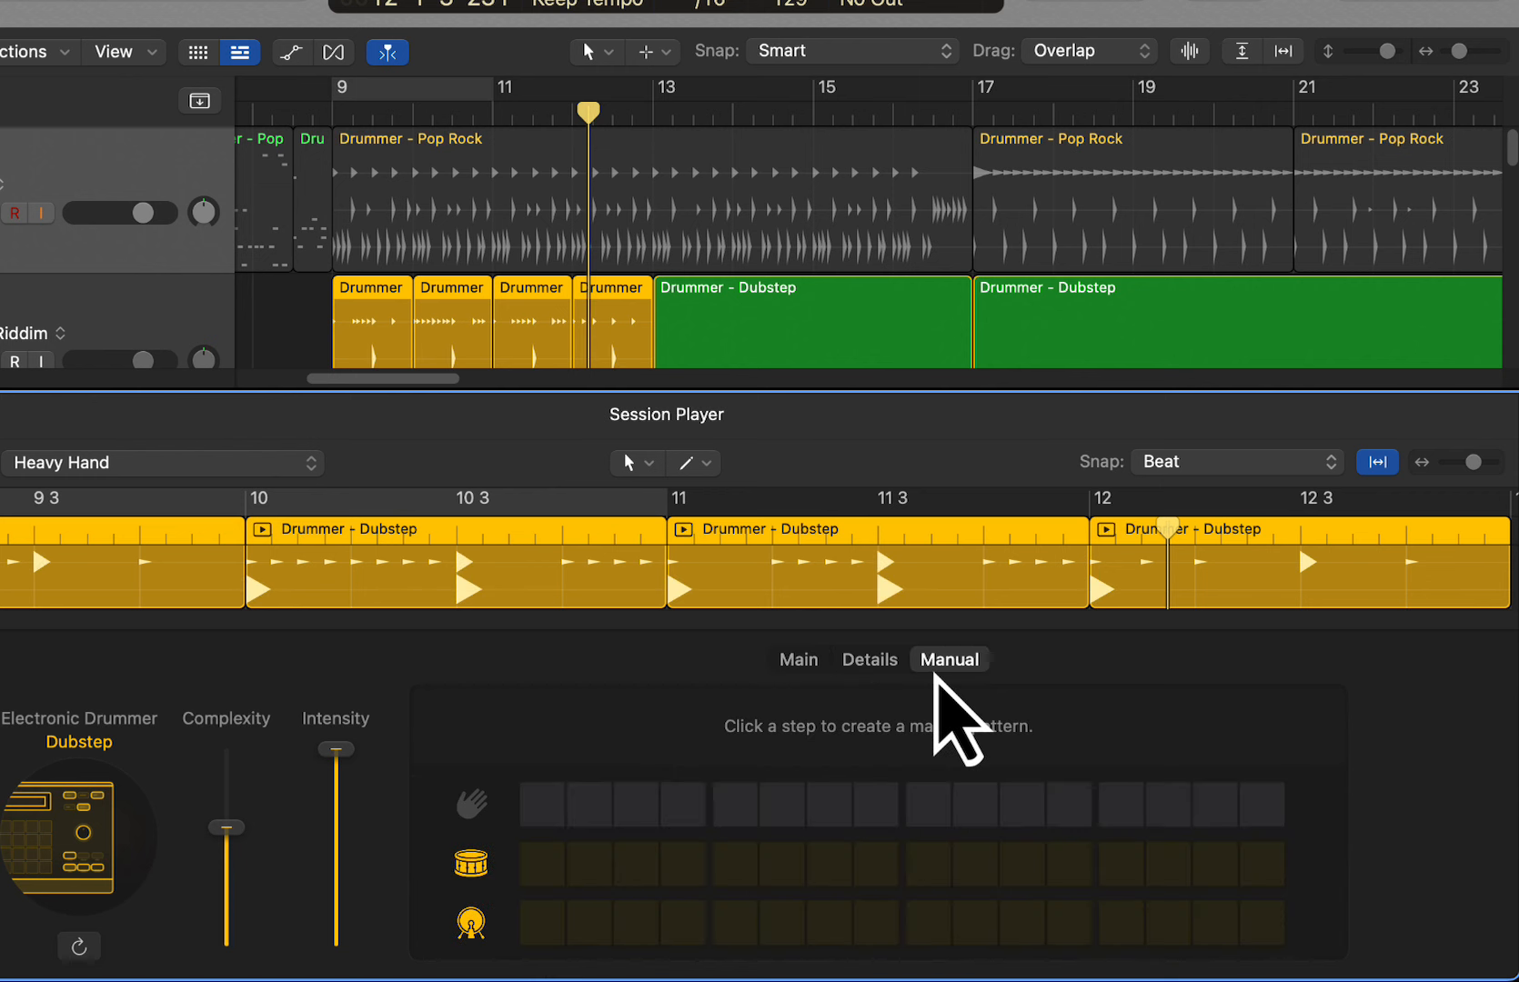
pyautogui.click(543, 919)
pyautogui.click(739, 868)
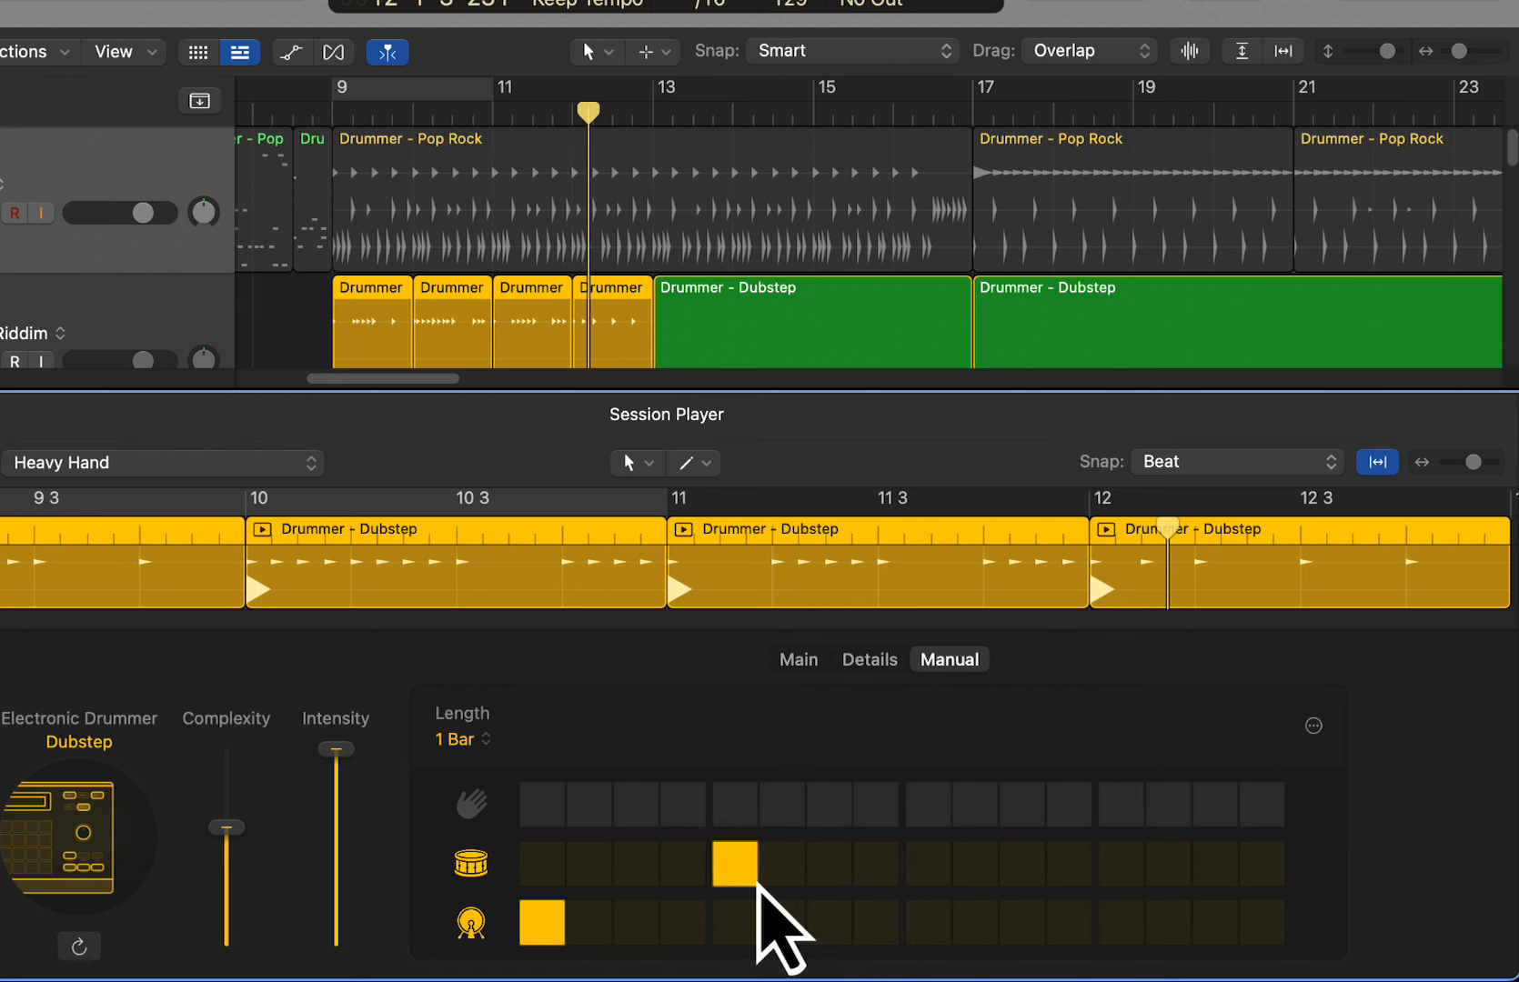
pyautogui.click(1118, 869)
pyautogui.click(1028, 924)
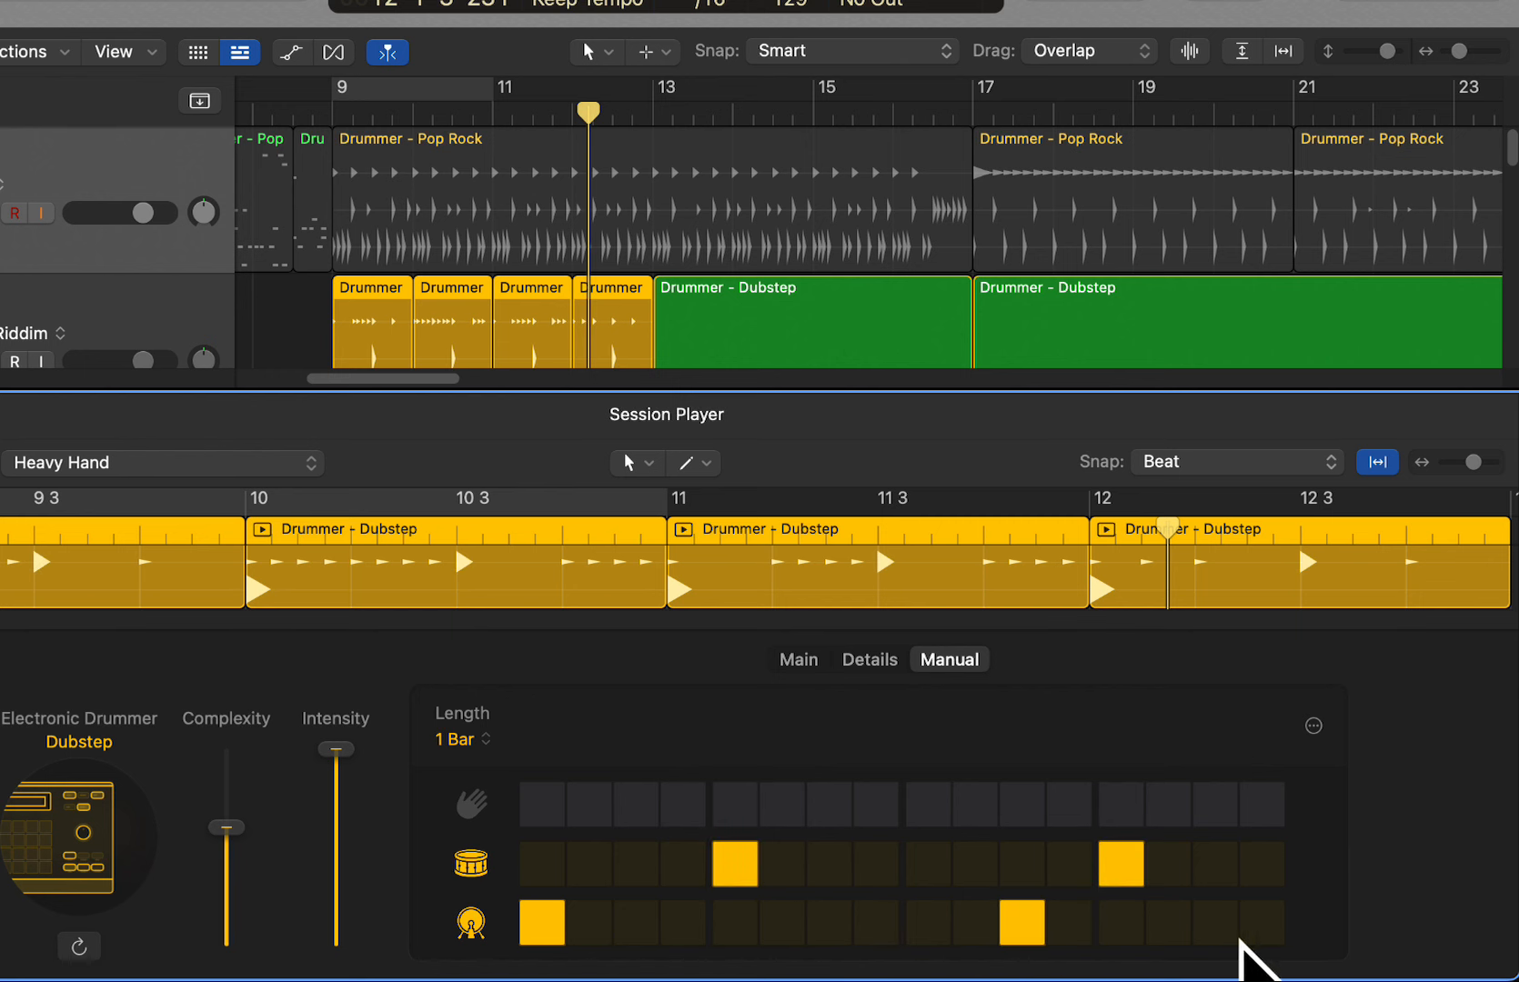
# Enable the handclap in the Dubstep regions' main settings and return to their manual pattern
pyautogui.click(802, 668)
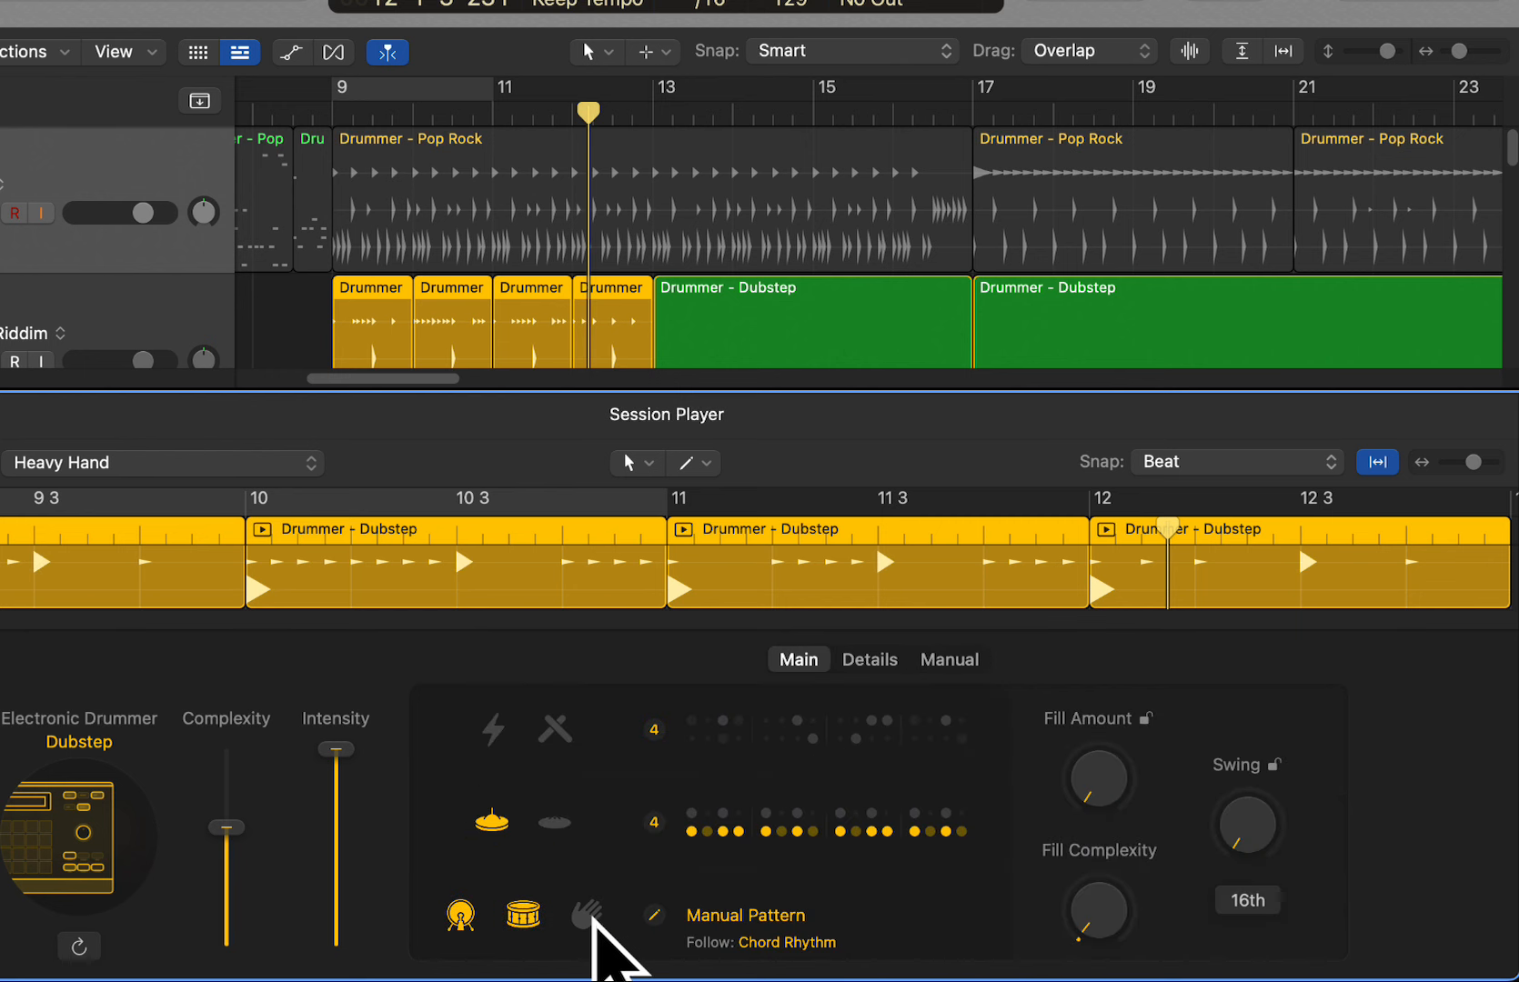
pyautogui.click(868, 662)
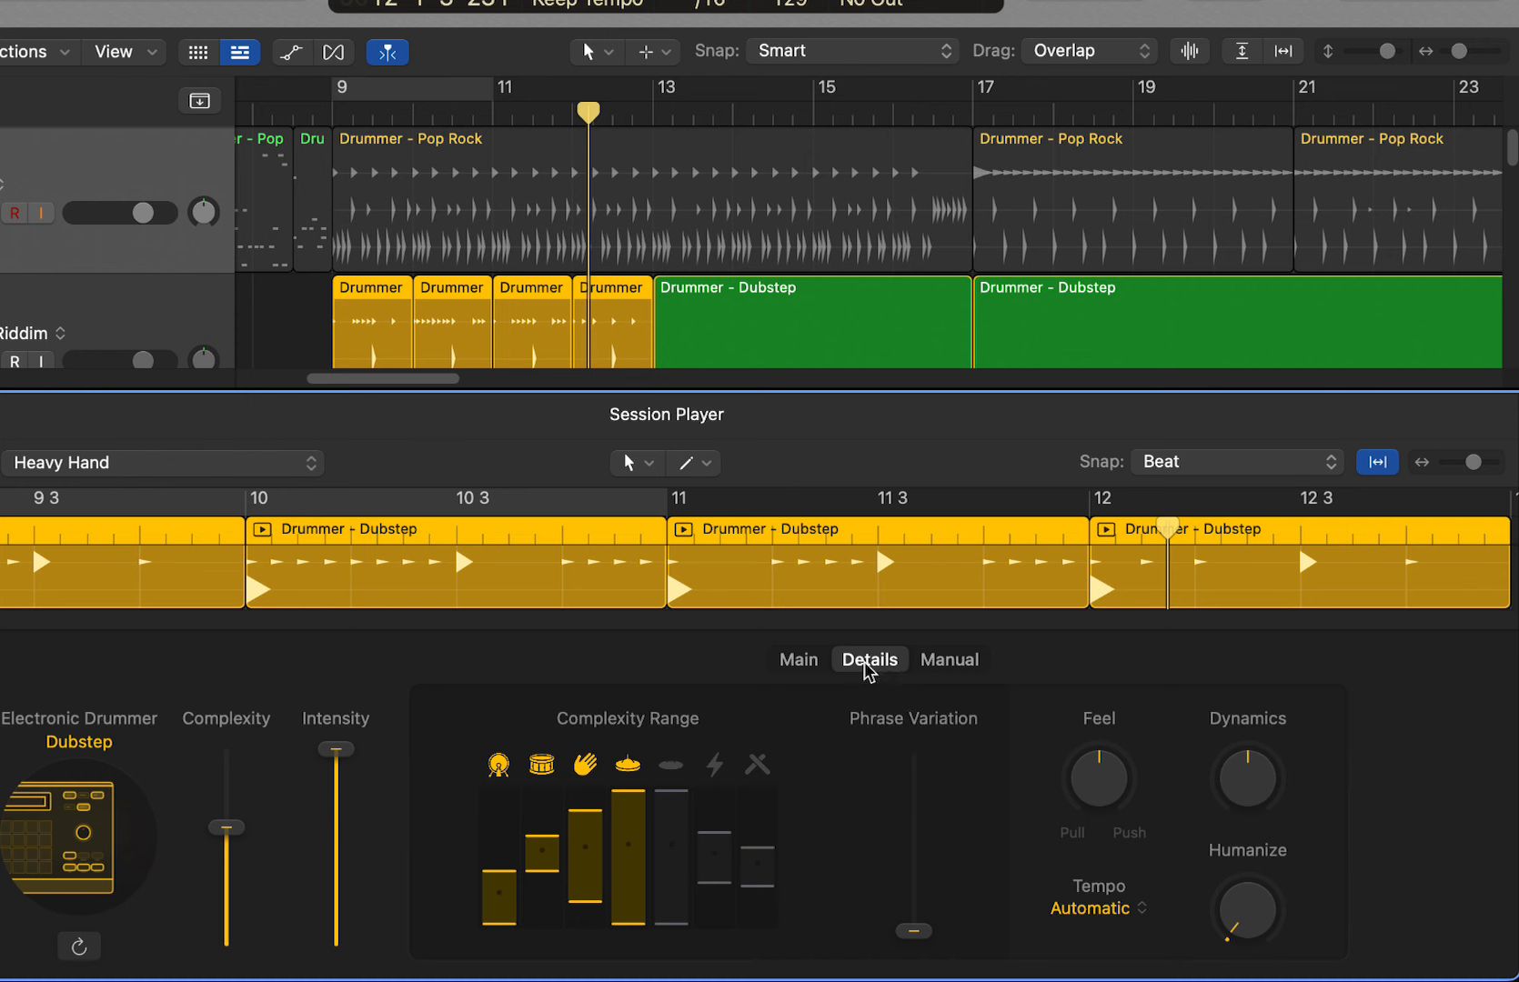
pyautogui.click(953, 665)
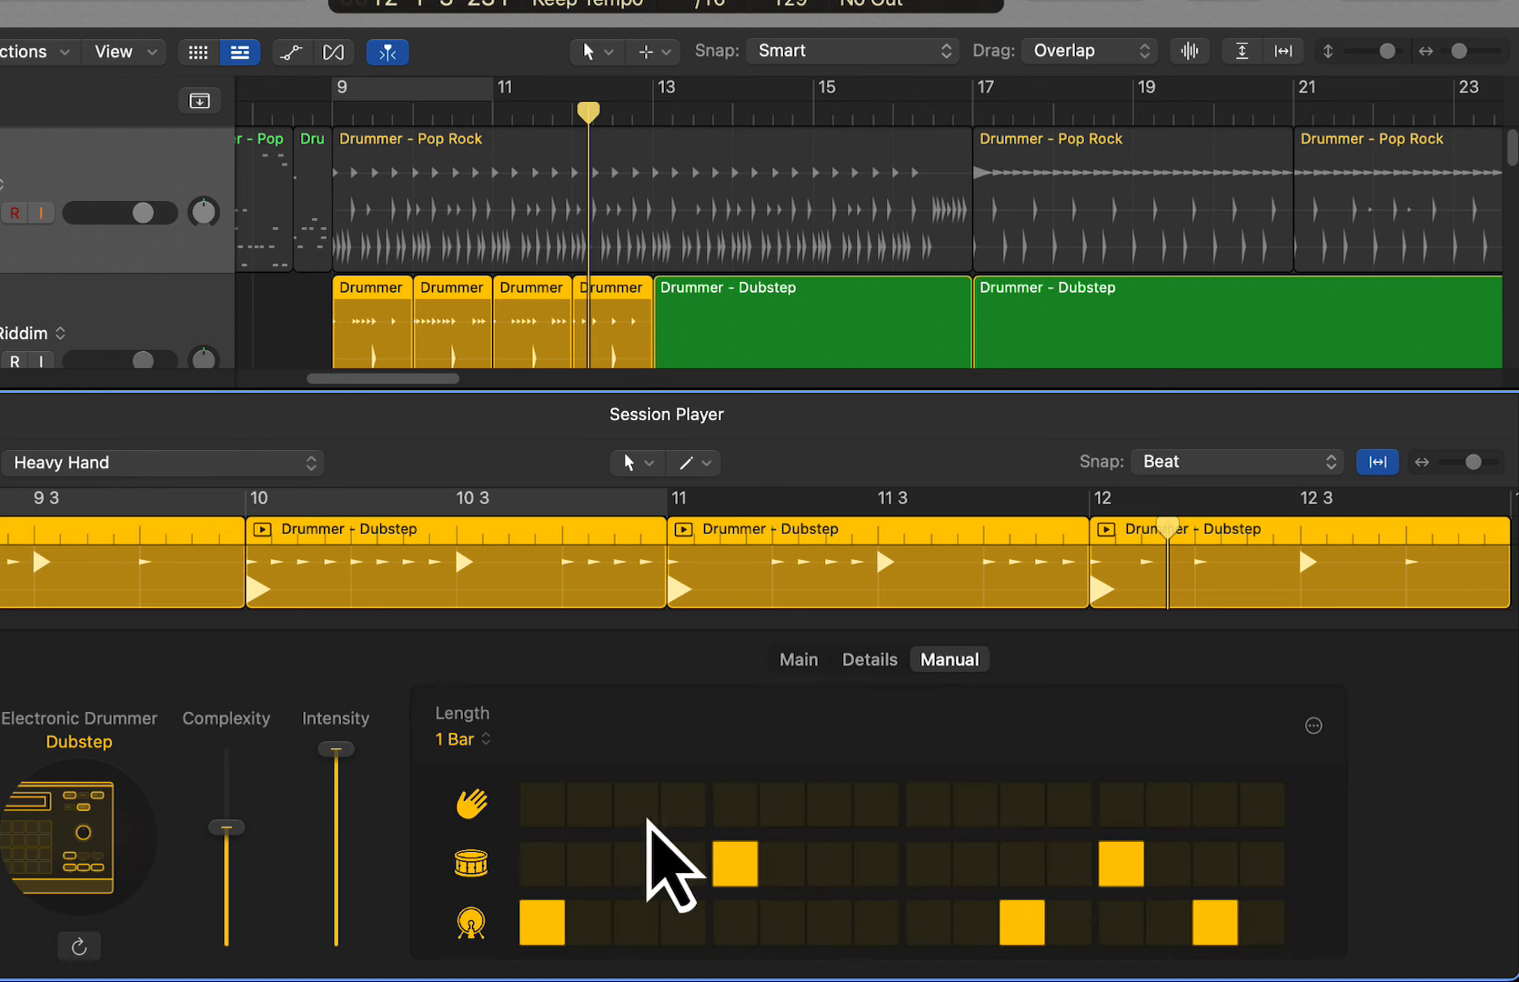
# Add manual claps on steps 3 and 11 and cycle playback over bars 9 to 11
pyautogui.click(626, 815)
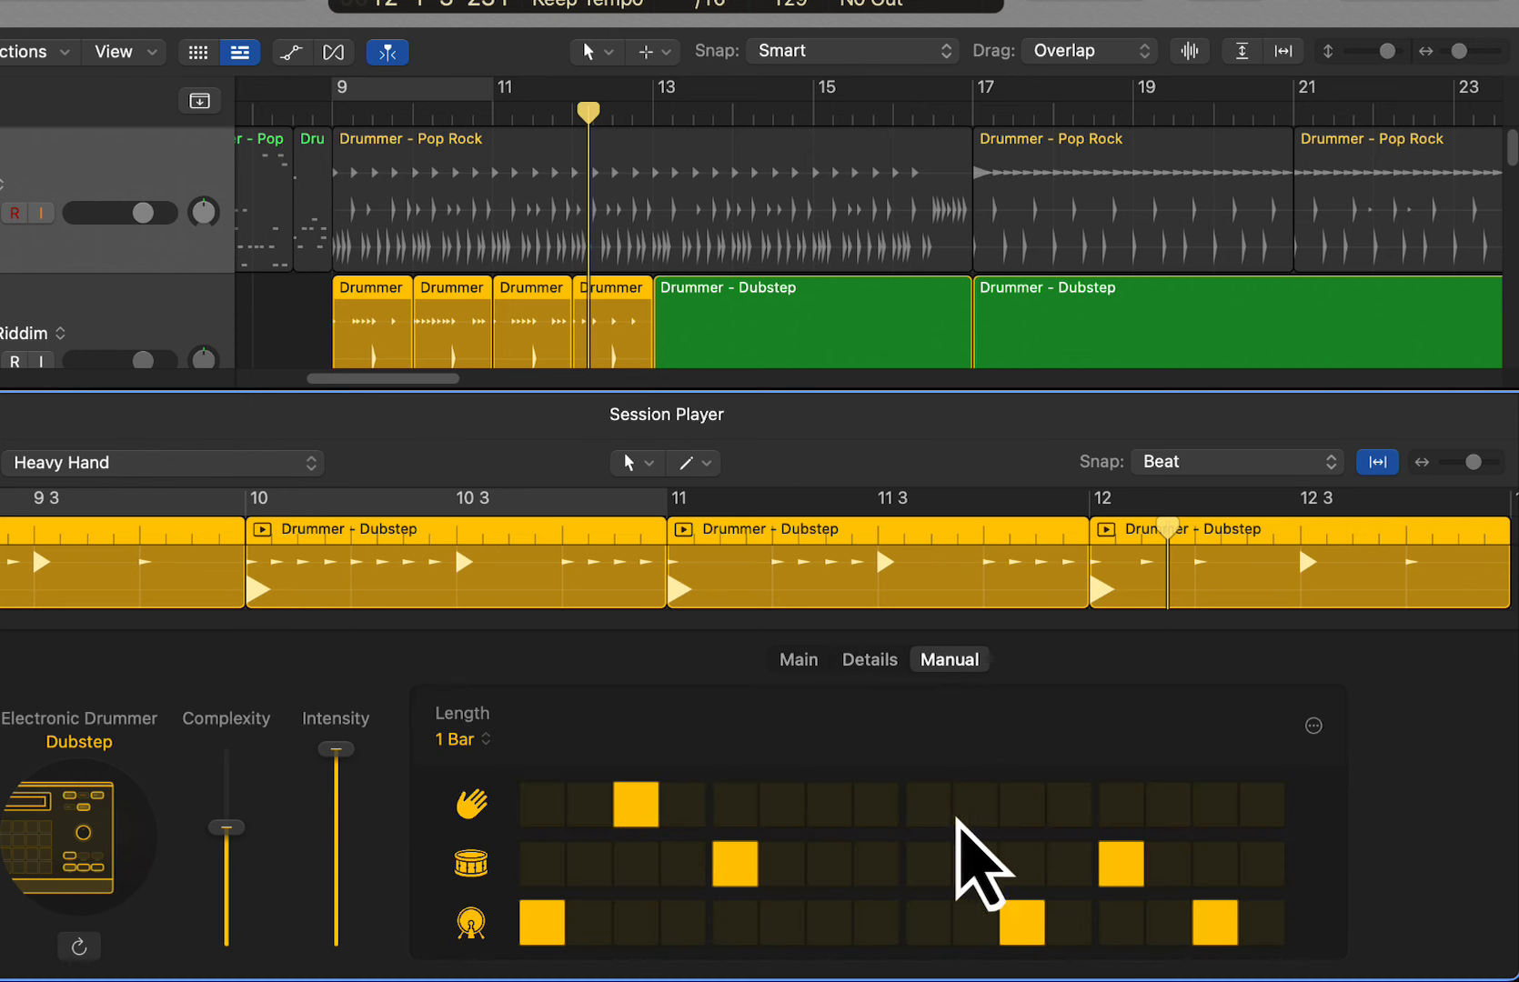
pyautogui.click(1024, 812)
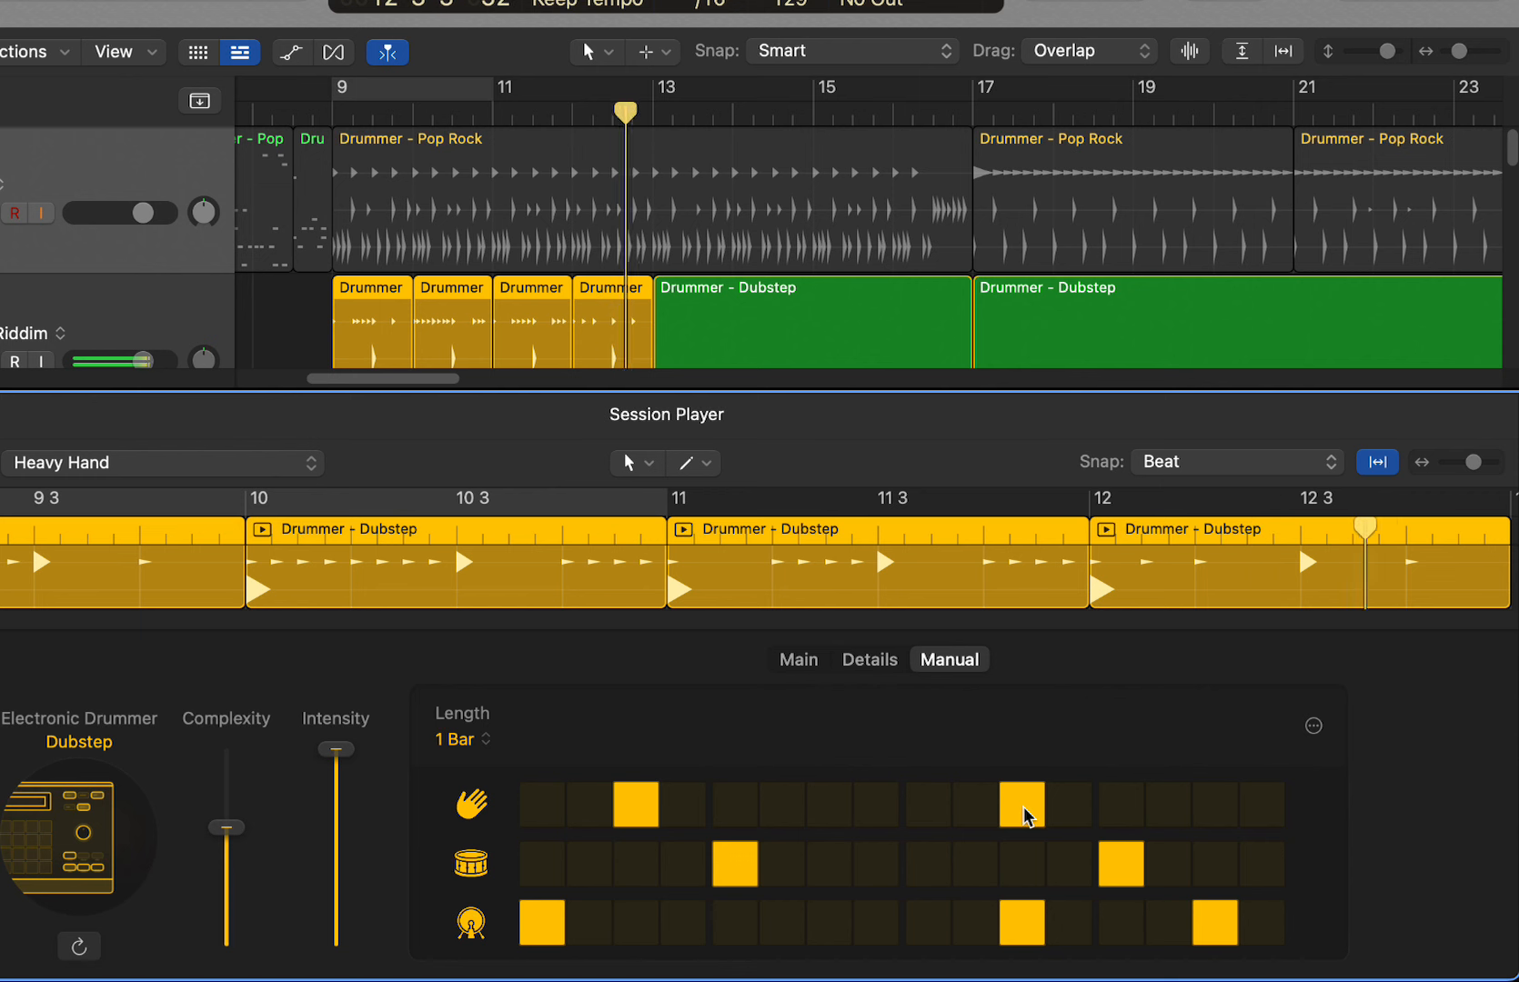
pyautogui.click(400, 88)
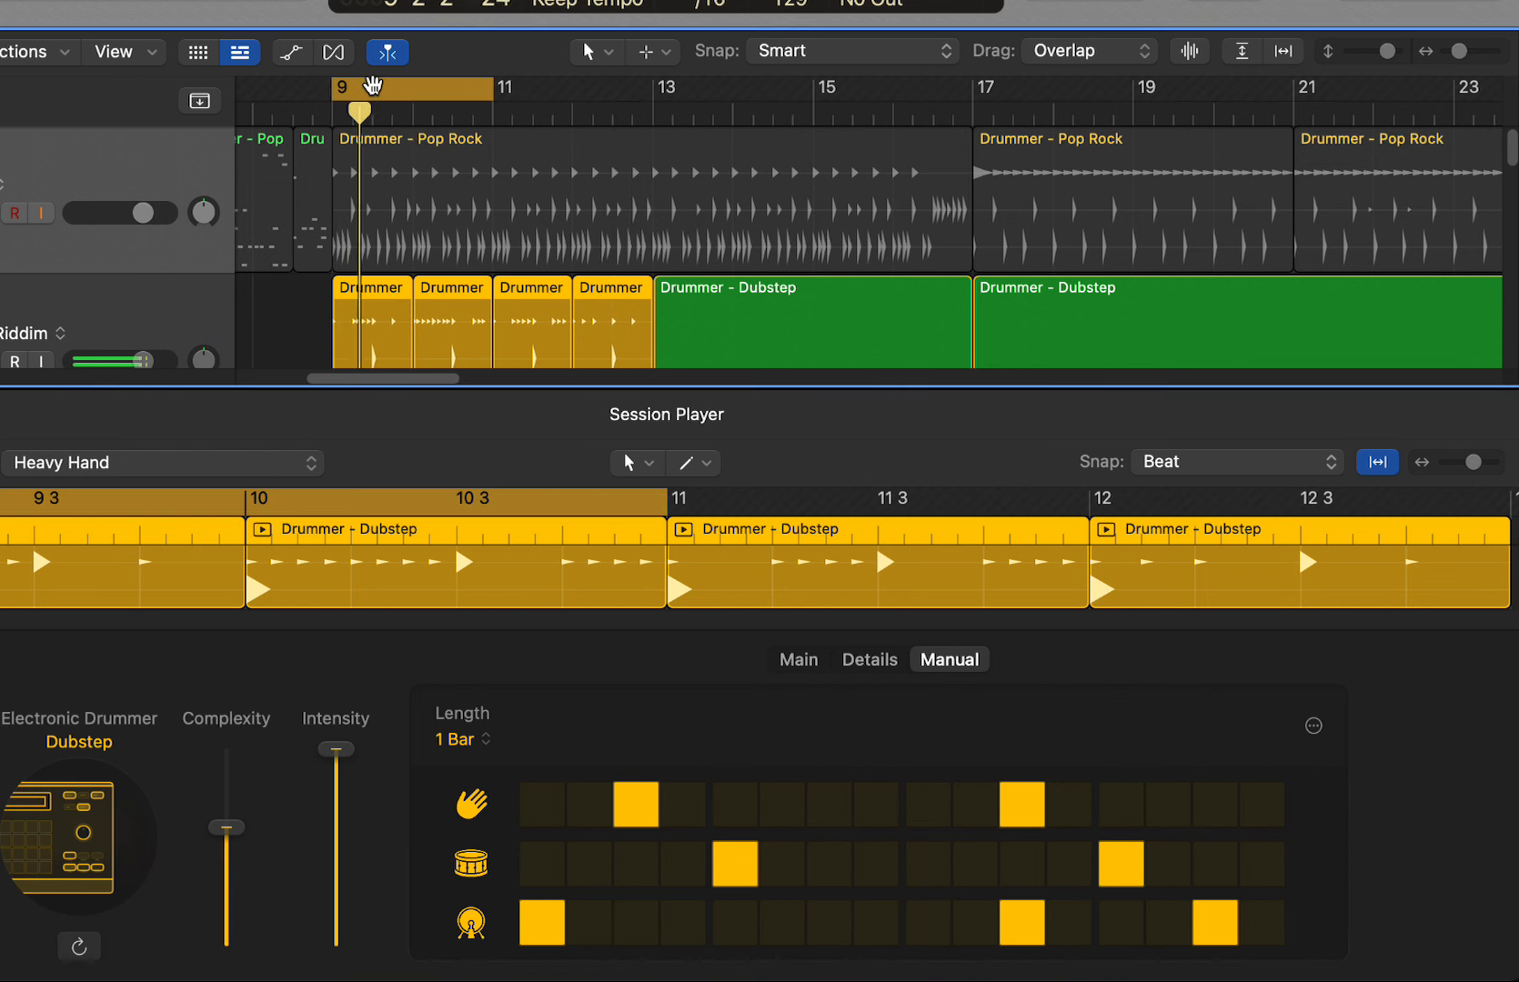